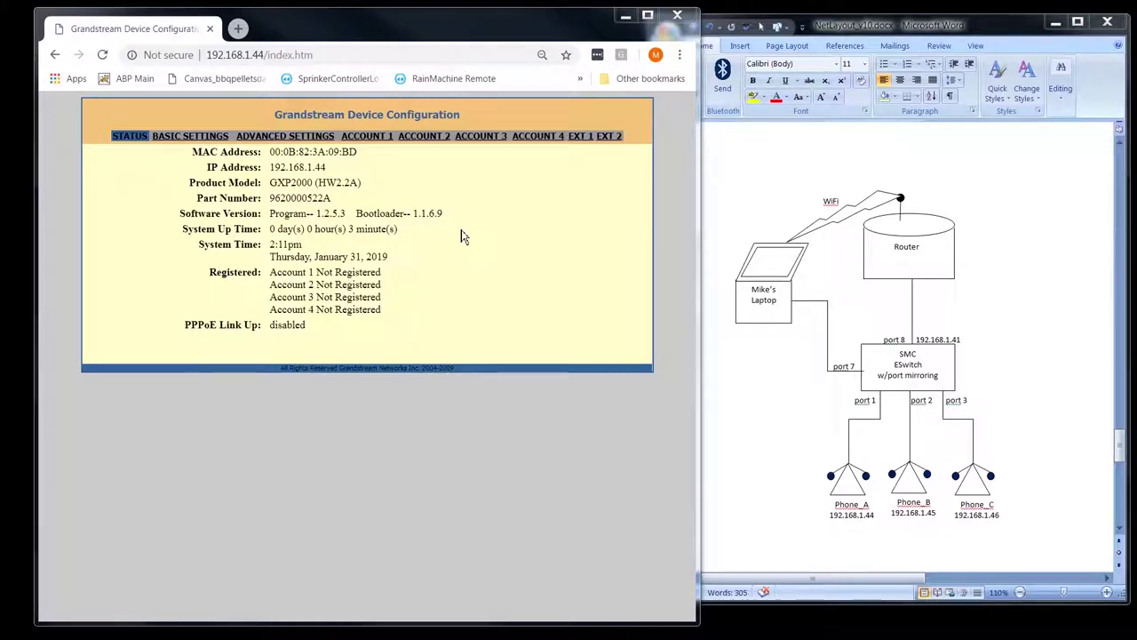
- Point out the GXP2000 model, PPPoE link status and the four unregistered account lines
{"action": "double_click", "coordinate": [290, 182]}
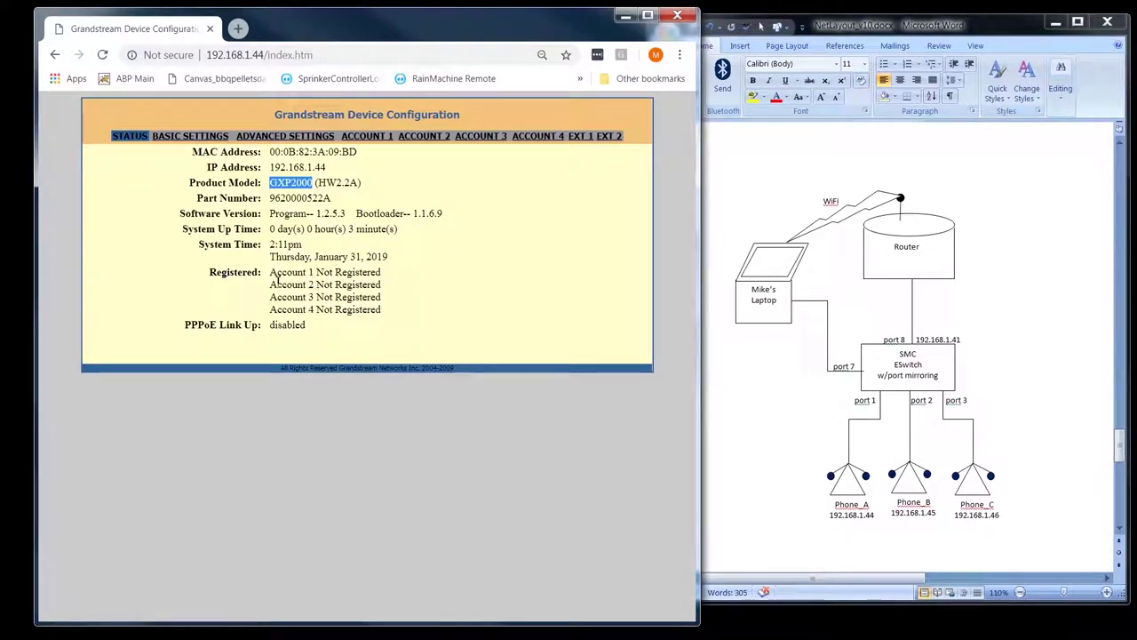
{"action": "left_click_drag", "start_coordinate": [386, 317], "coordinate": [260, 269]}
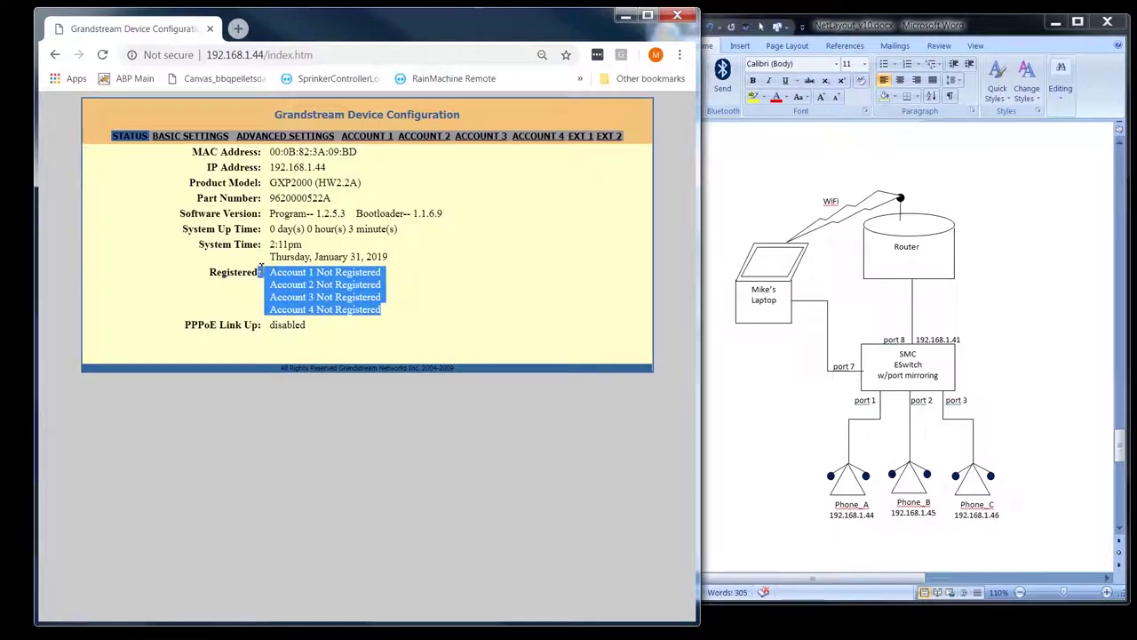
{"action": "left_click", "coordinate": [379, 290]}
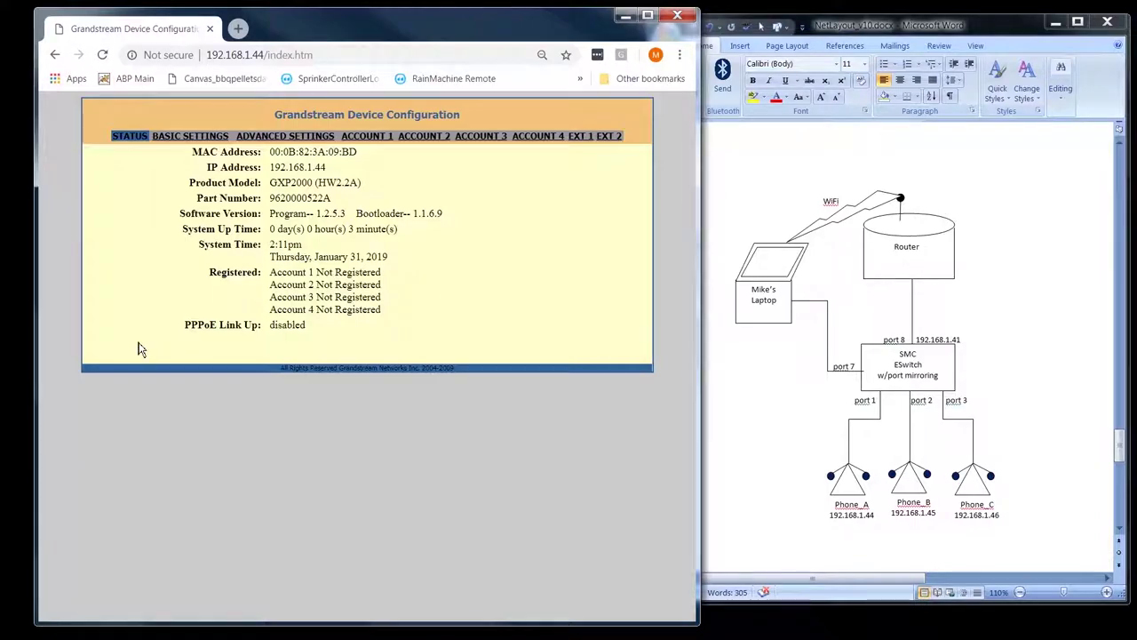
{"action": "double_click", "coordinate": [200, 325]}
{"action": "left_click_drag", "start_coordinate": [385, 314], "coordinate": [272, 269]}
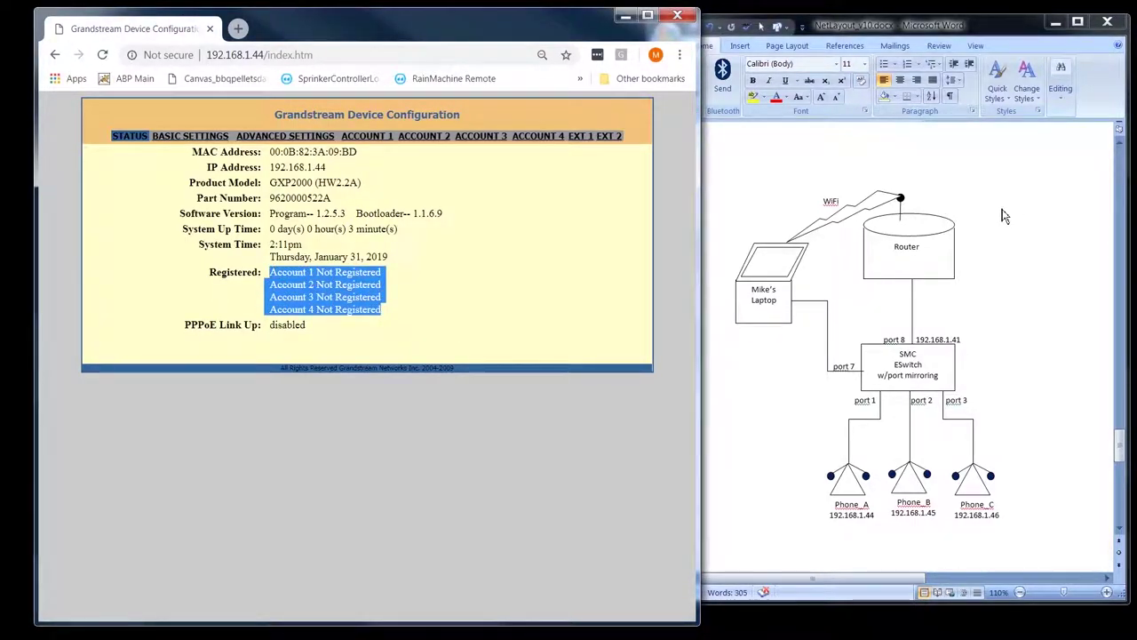
{"action": "left_click", "coordinate": [971, 209]}
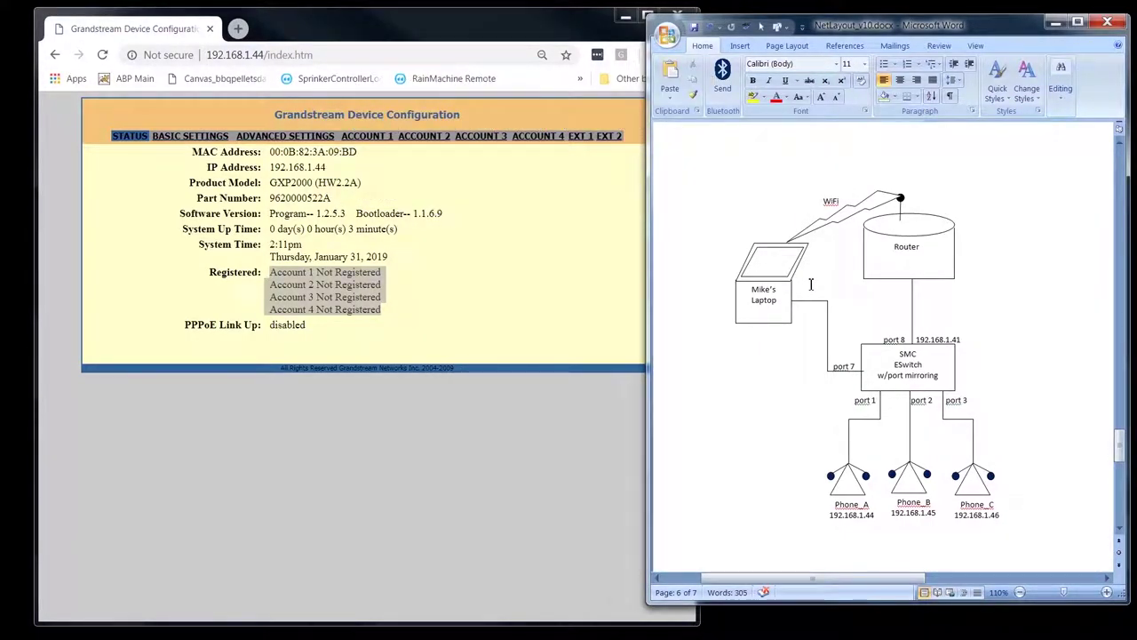
{"action": "left_click", "coordinate": [604, 298]}
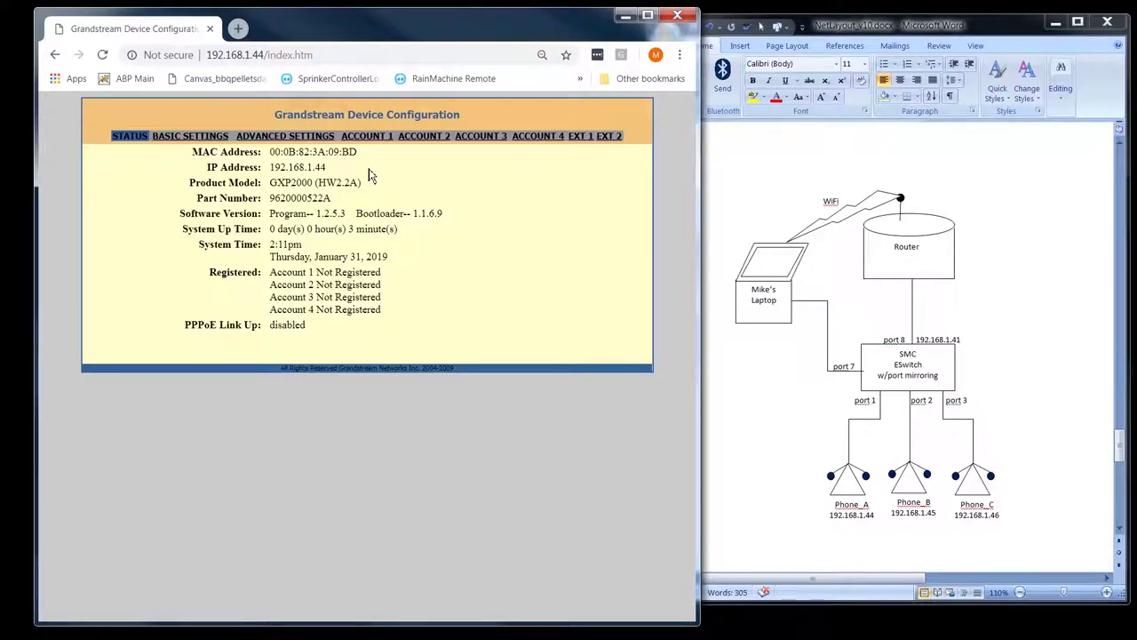
- Log in to Basic Settings with the administrator password and point out the G723 rate setting
{"action": "left_click", "coordinate": [190, 135]}
{"action": "type", "text": "admin"}
{"action": "key", "text": "Return"}
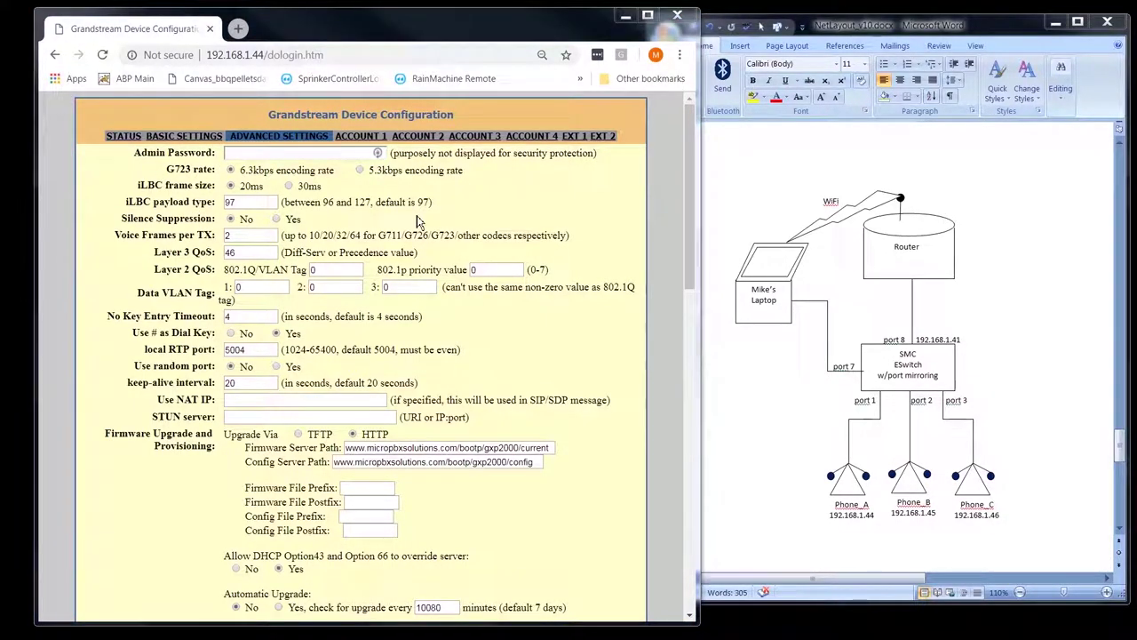
{"action": "double_click", "coordinate": [179, 169]}
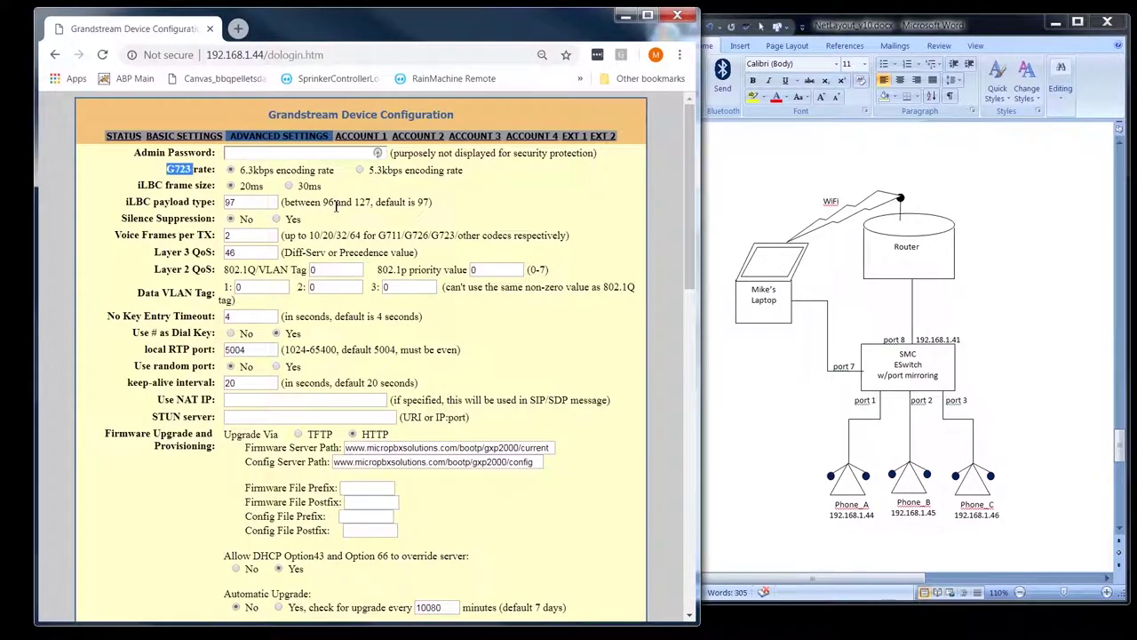
{"action": "double_click", "coordinate": [150, 185]}
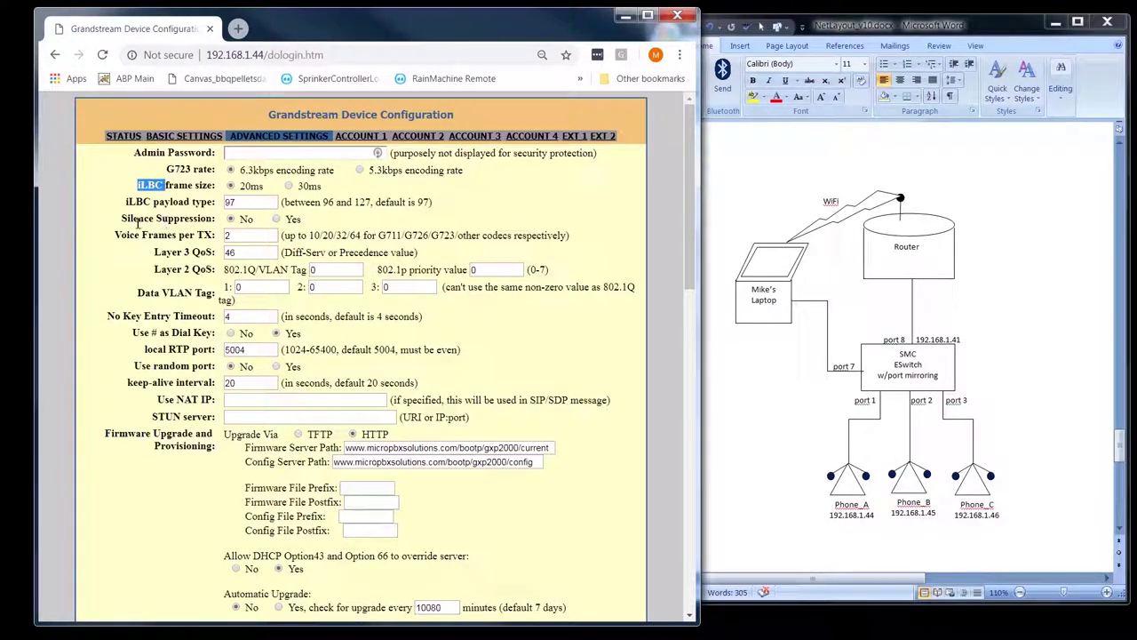
{"action": "left_click", "coordinate": [180, 219]}
{"action": "double_click", "coordinate": [180, 219]}
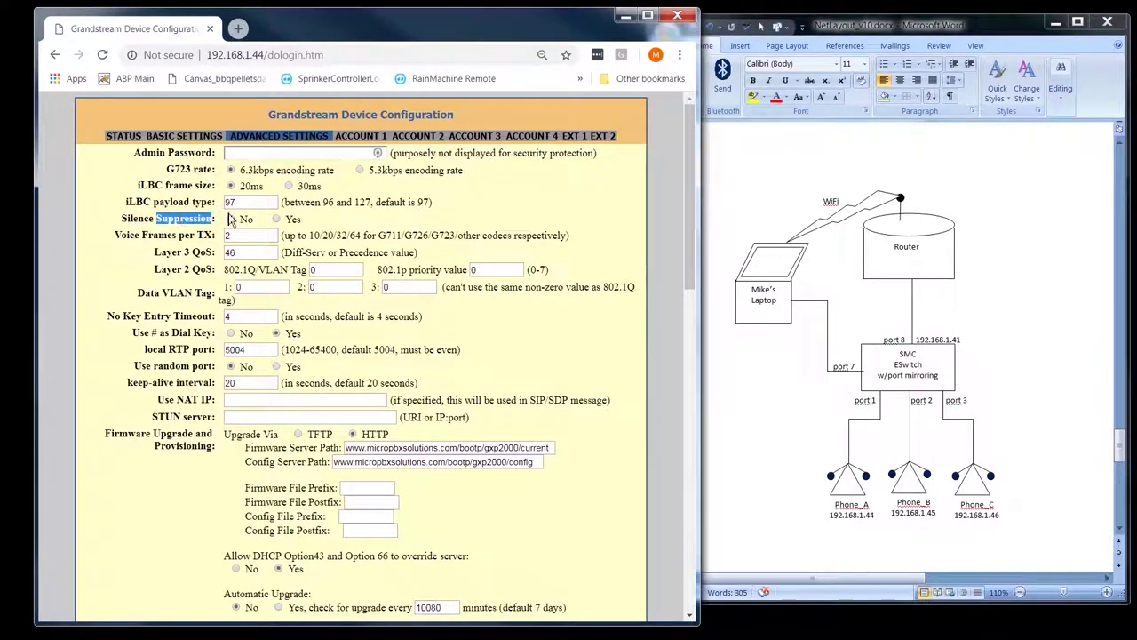
{"action": "double_click", "coordinate": [140, 219]}
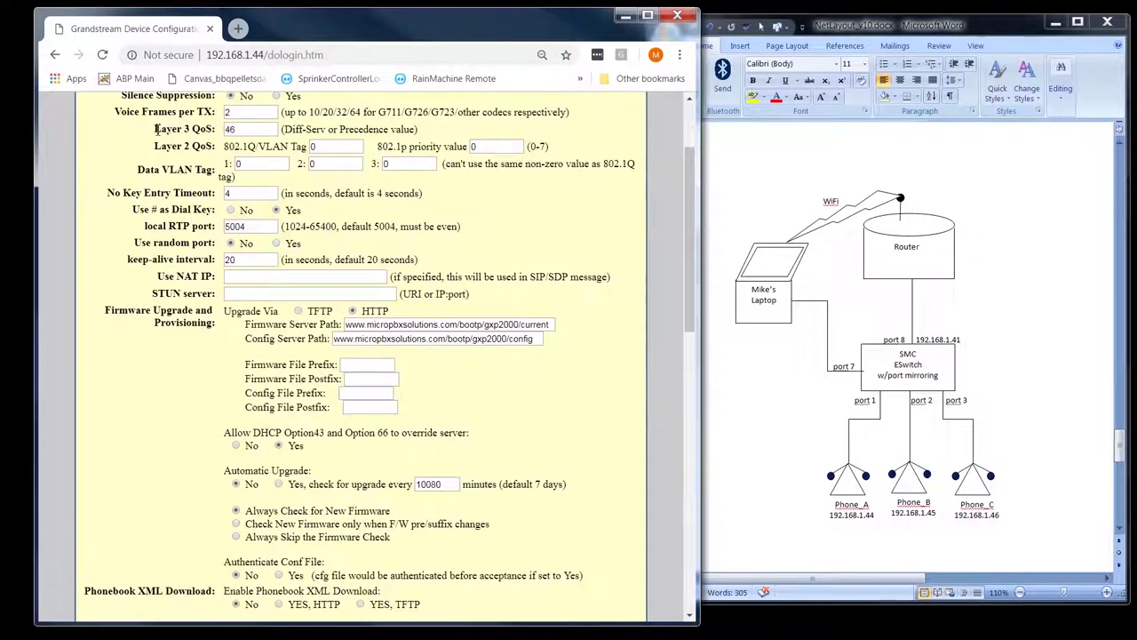
{"action": "left_click_drag", "start_coordinate": [153, 129], "coordinate": [213, 133]}
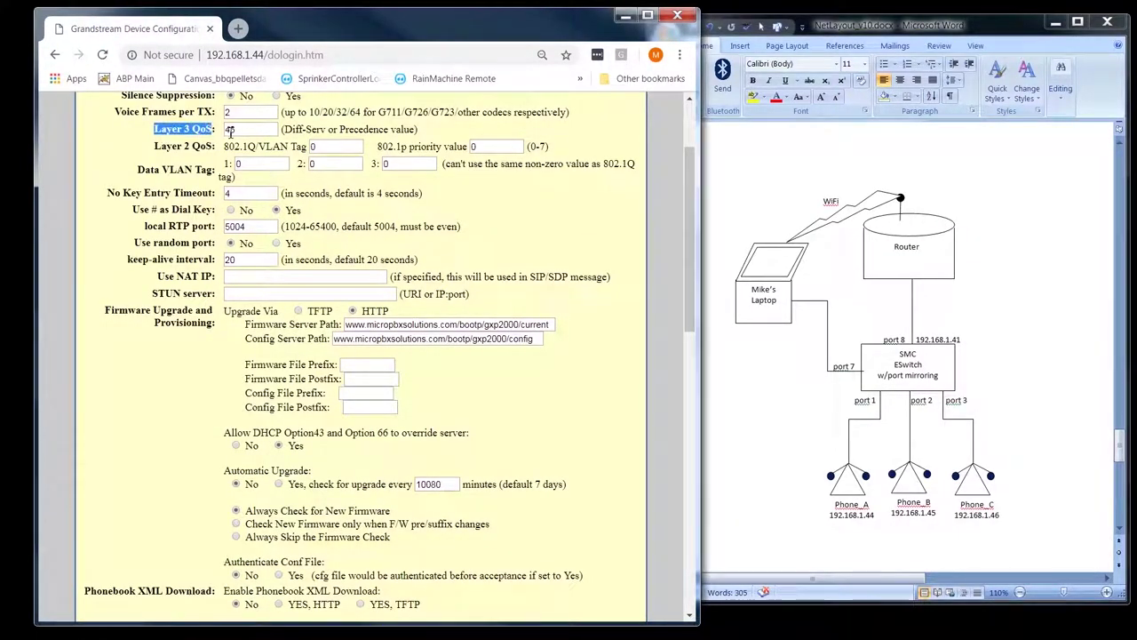
{"action": "double_click", "coordinate": [232, 130]}
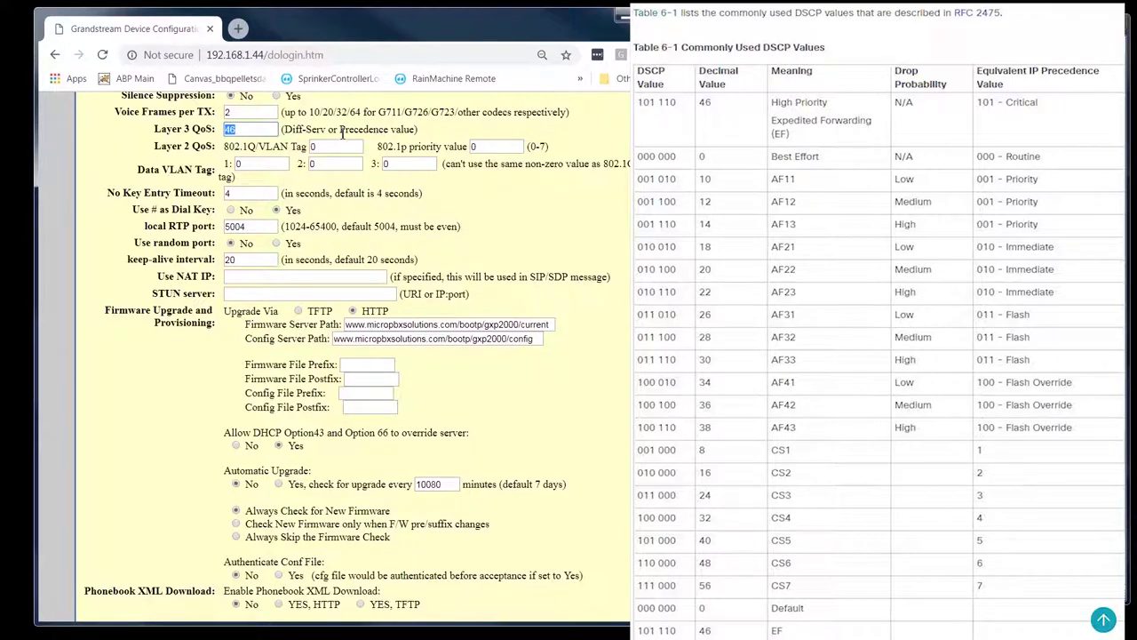
{"action": "left_click", "coordinate": [242, 131]}
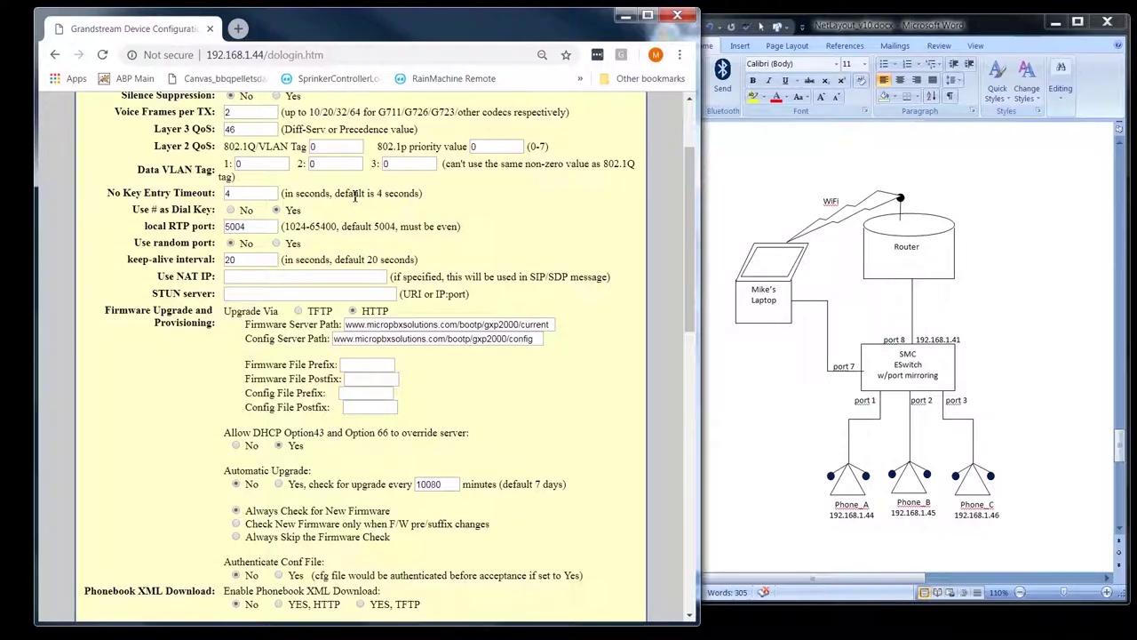
{"action": "double_click", "coordinate": [238, 163]}
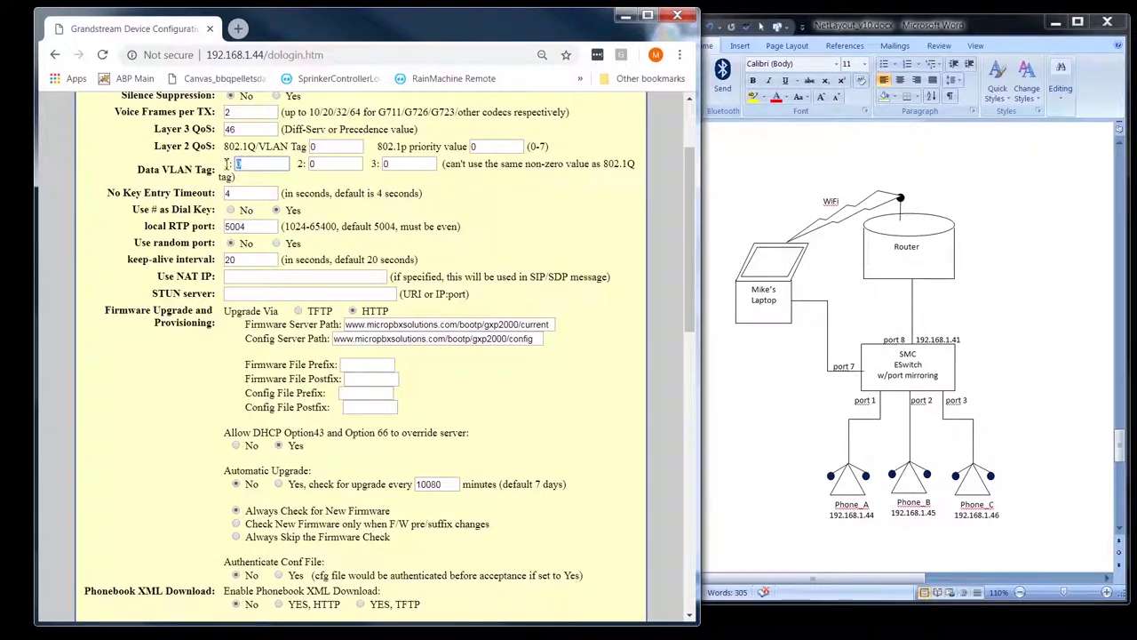
{"action": "double_click", "coordinate": [313, 146]}
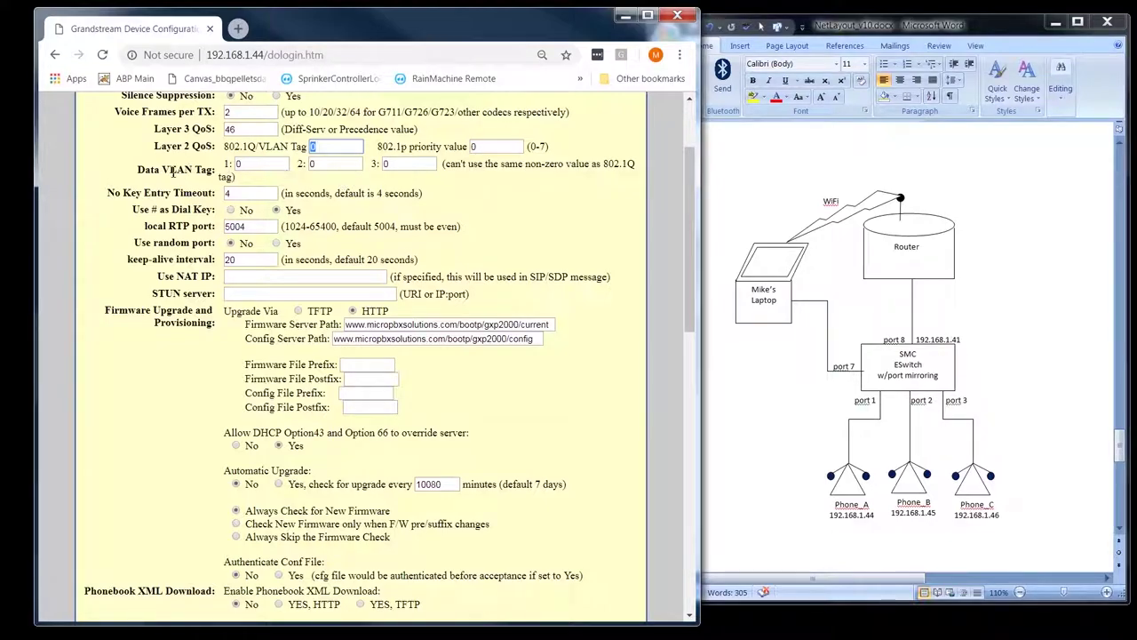
{"action": "scroll", "coordinate": [399, 177], "scroll_direction": "down", "scroll_amount": 4}
{"action": "scroll", "coordinate": [427, 169], "scroll_direction": "up", "scroll_amount": 2}
{"action": "scroll", "coordinate": [427, 168], "scroll_direction": "up", "scroll_amount": 1}
{"action": "double_click", "coordinate": [494, 147]}
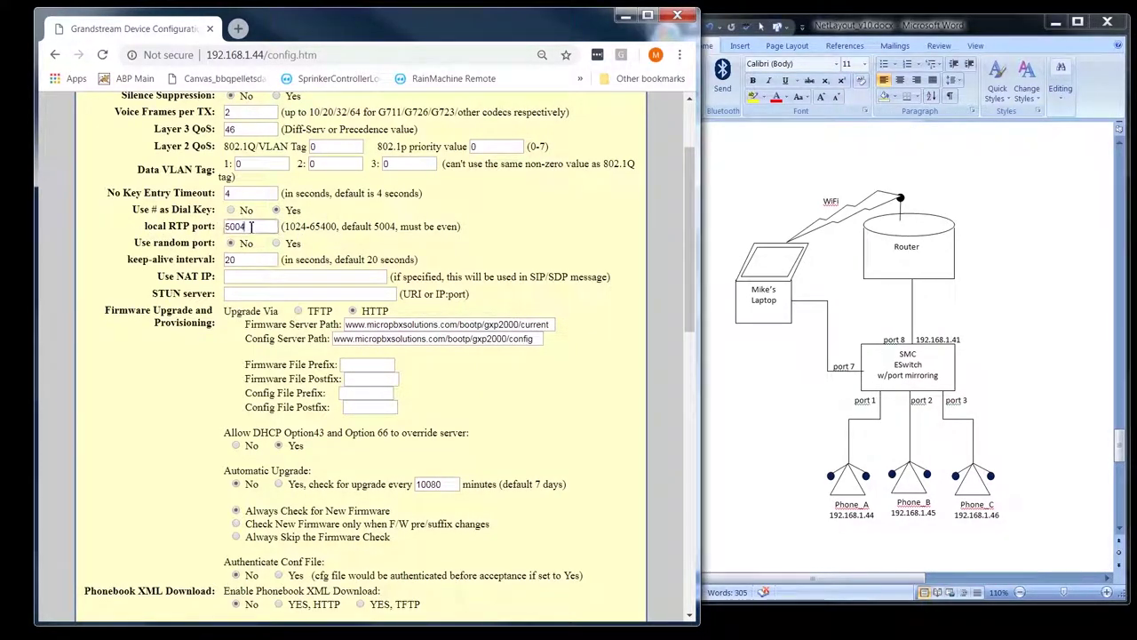
{"action": "double_click", "coordinate": [237, 227]}
{"action": "left_click", "coordinate": [459, 226]}
{"action": "left_click_drag", "start_coordinate": [460, 227], "coordinate": [342, 228]}
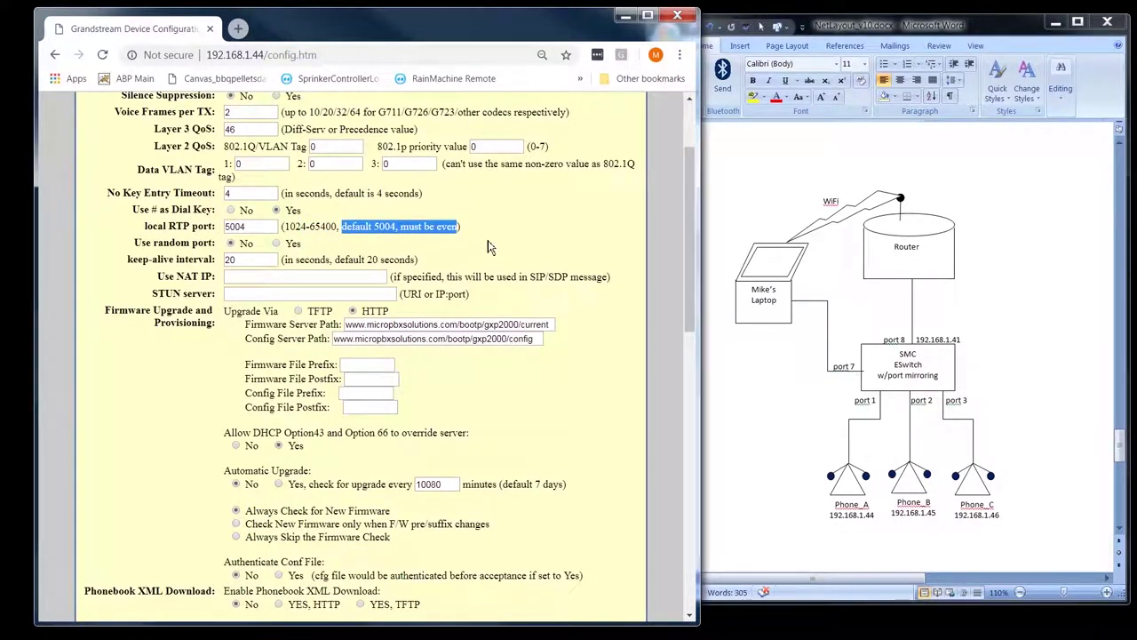
{"action": "left_click", "coordinate": [327, 227]}
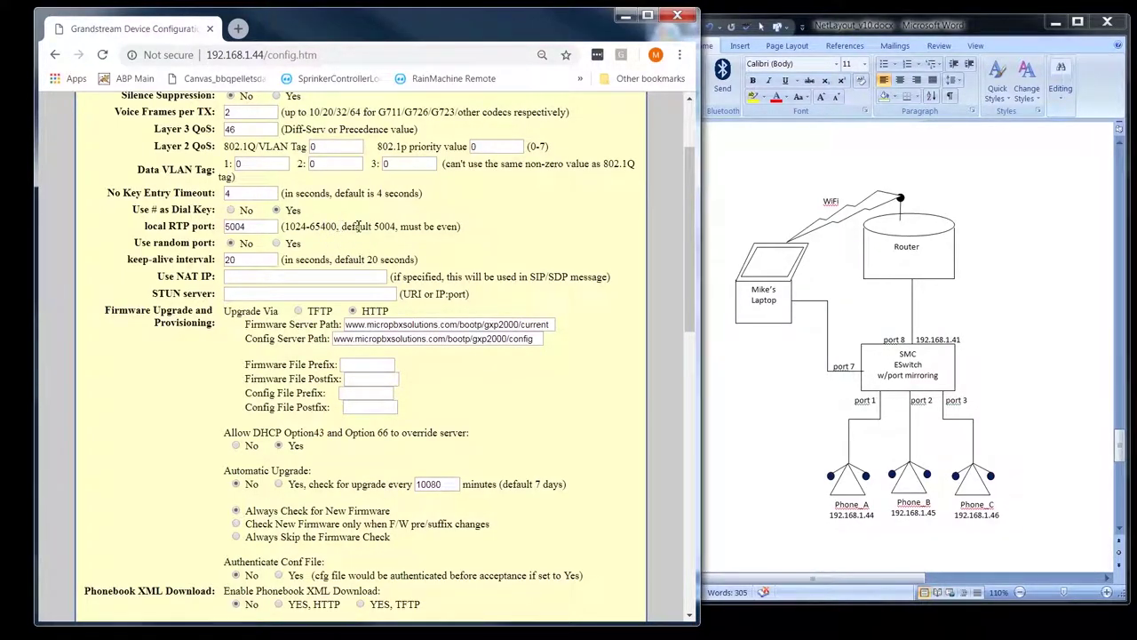
{"action": "left_click_drag", "start_coordinate": [396, 227], "coordinate": [372, 226]}
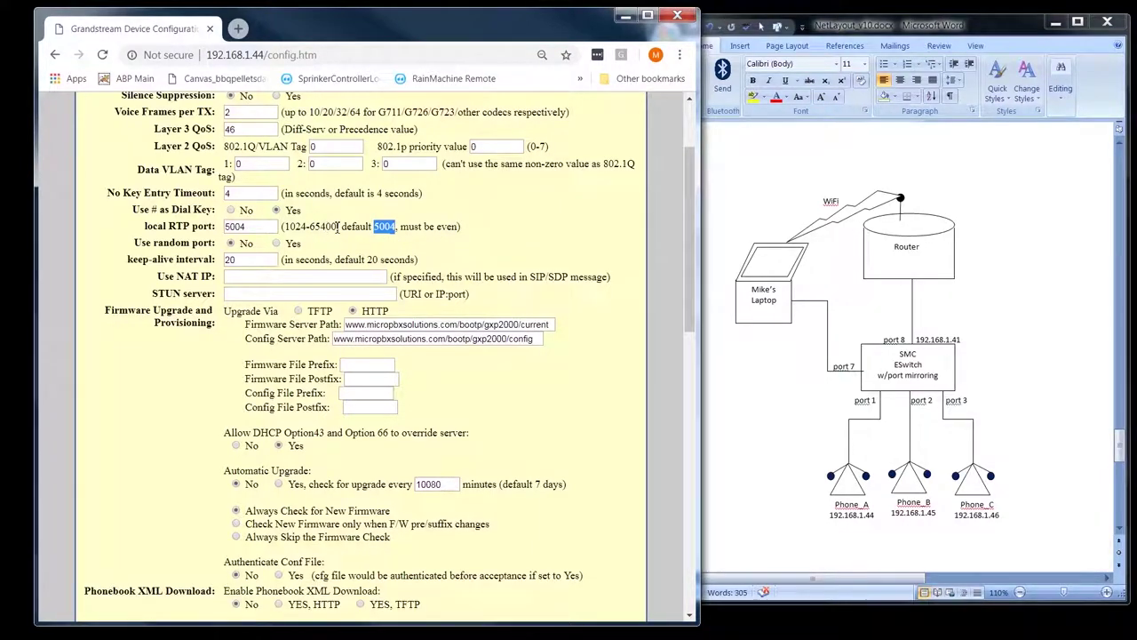
{"action": "left_click_drag", "start_coordinate": [338, 227], "coordinate": [310, 228]}
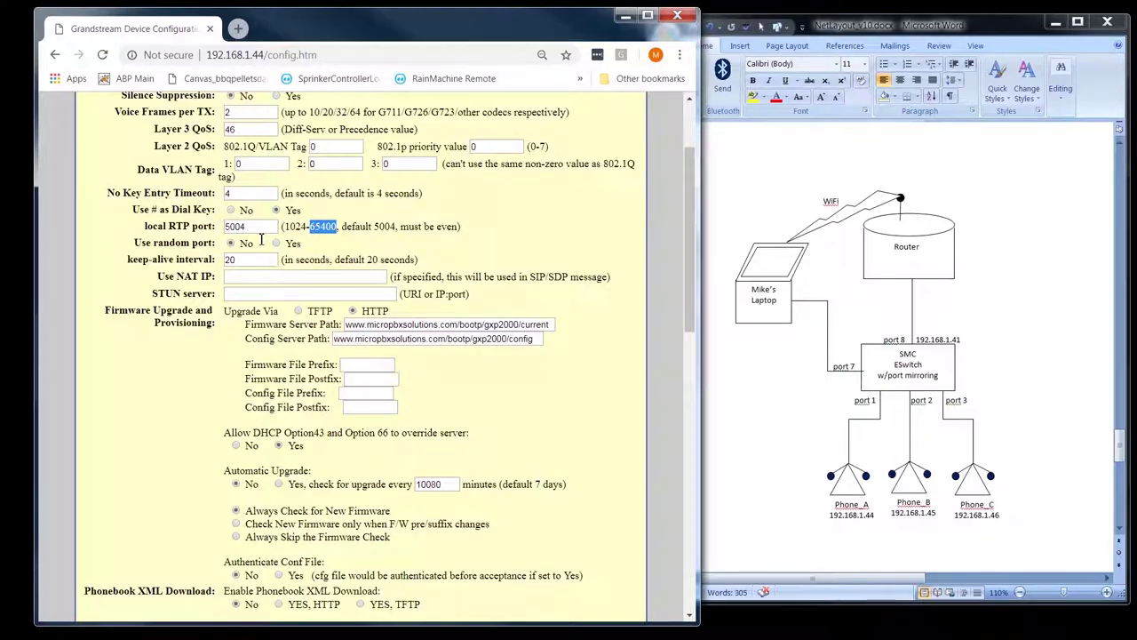
{"action": "left_click", "coordinate": [329, 235]}
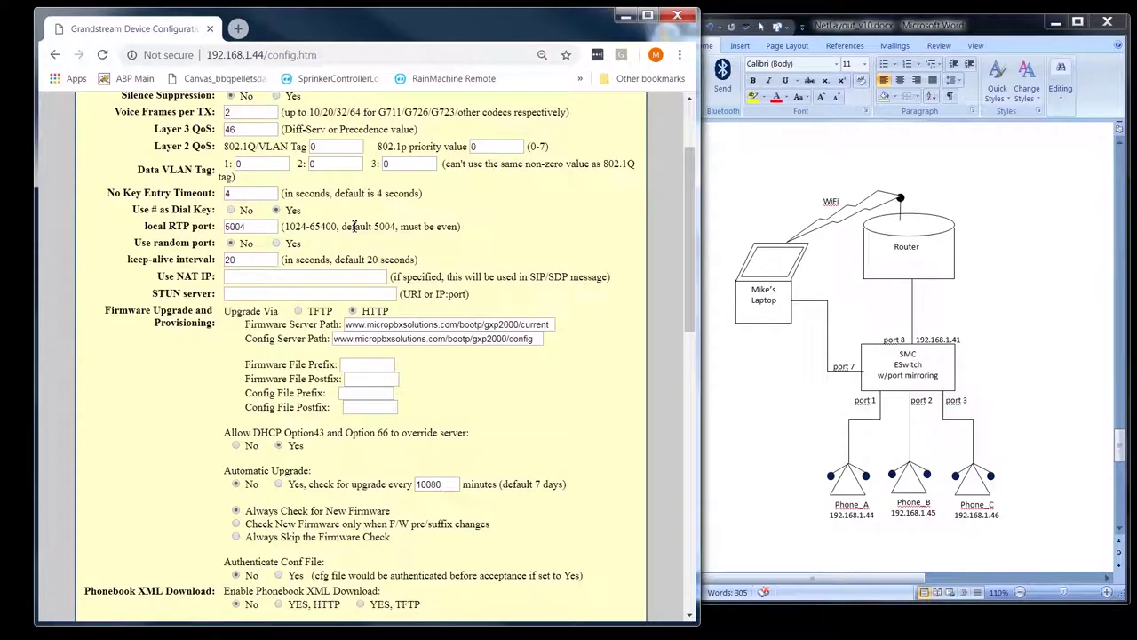
{"action": "left_click_drag", "start_coordinate": [266, 227], "coordinate": [213, 225]}
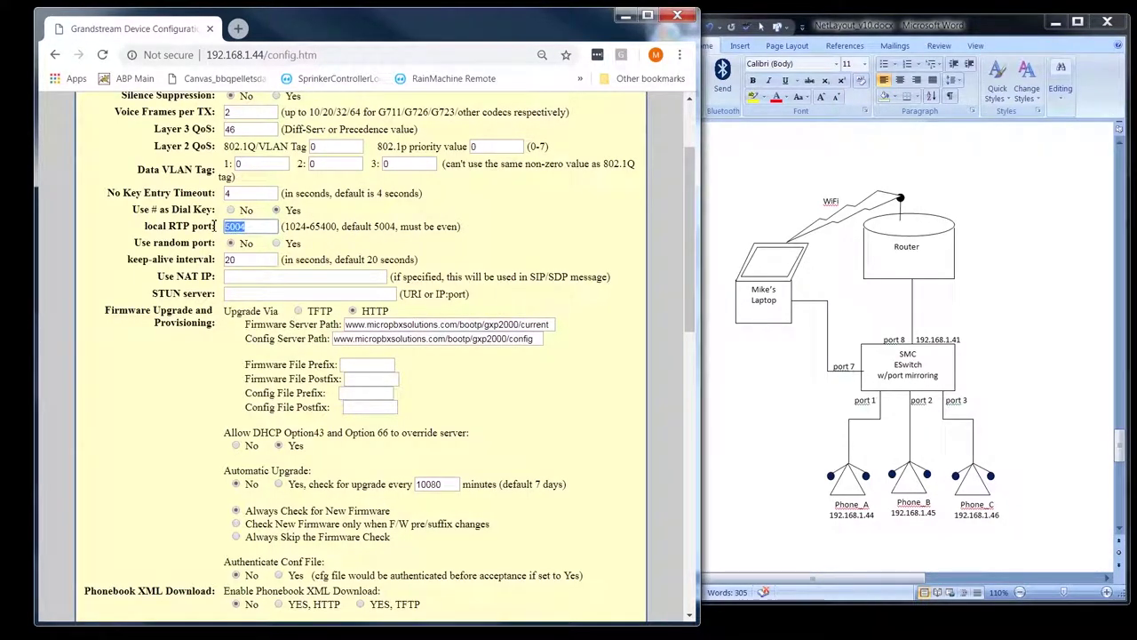
{"action": "scroll", "coordinate": [306, 247], "scroll_direction": "up", "scroll_amount": 3}
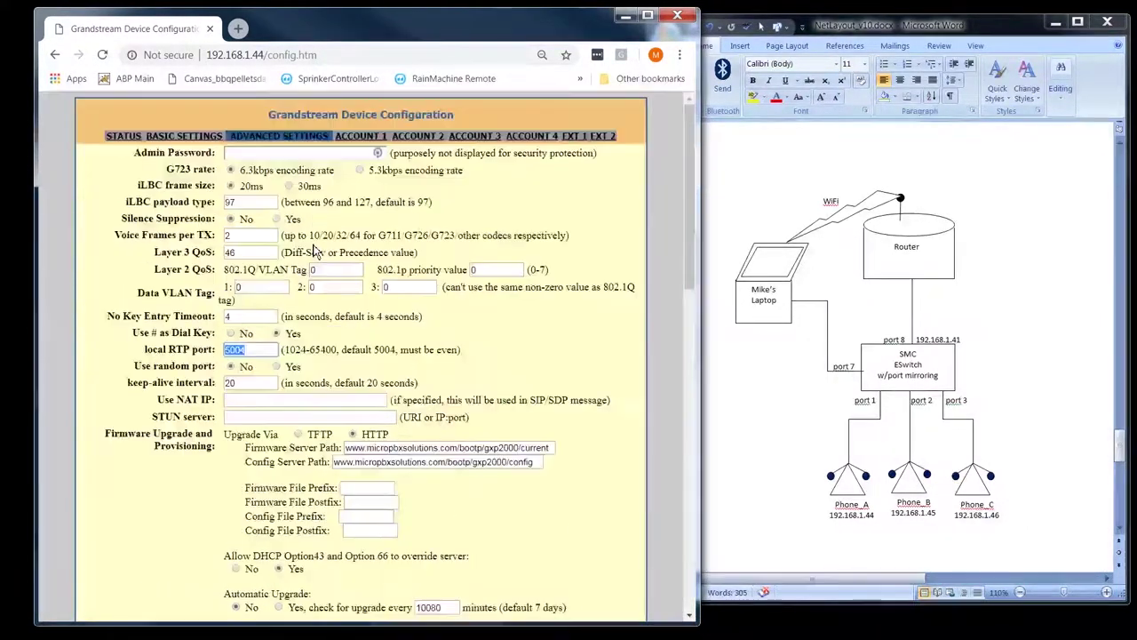
{"action": "left_click", "coordinate": [360, 136]}
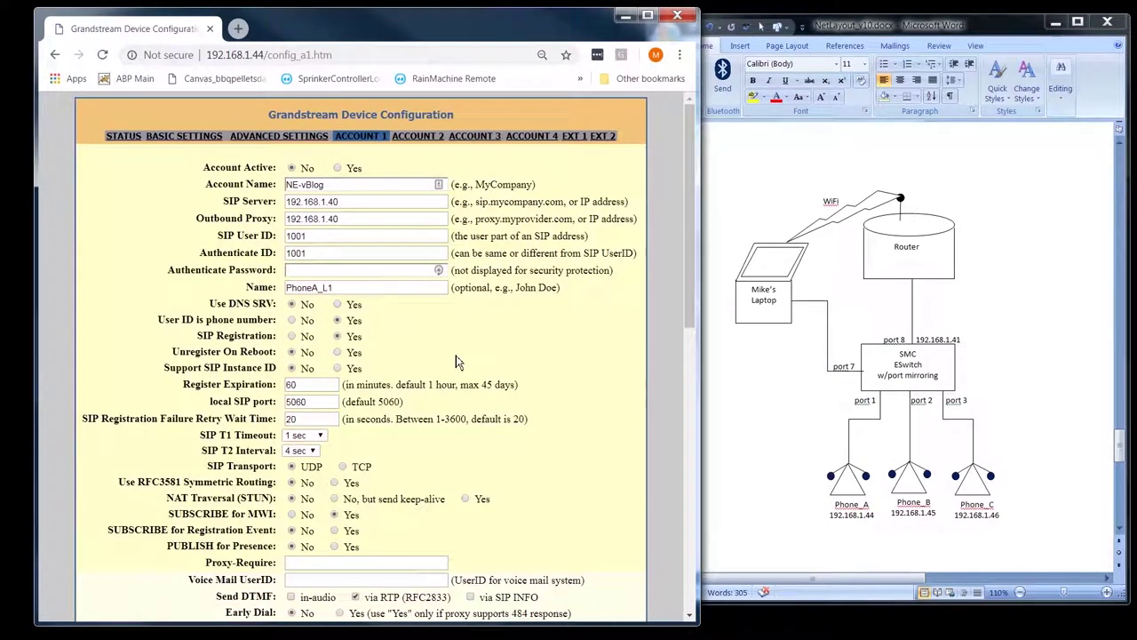
{"action": "scroll", "coordinate": [456, 361], "scroll_direction": "down", "scroll_amount": 4}
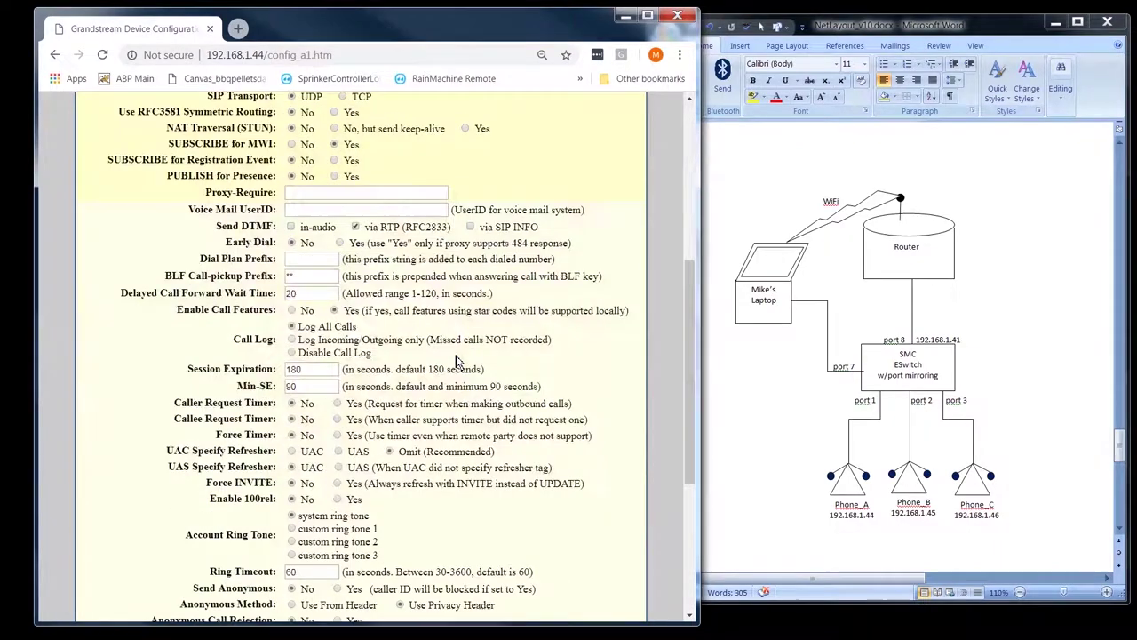
{"action": "scroll", "coordinate": [456, 362], "scroll_direction": "up", "scroll_amount": 4}
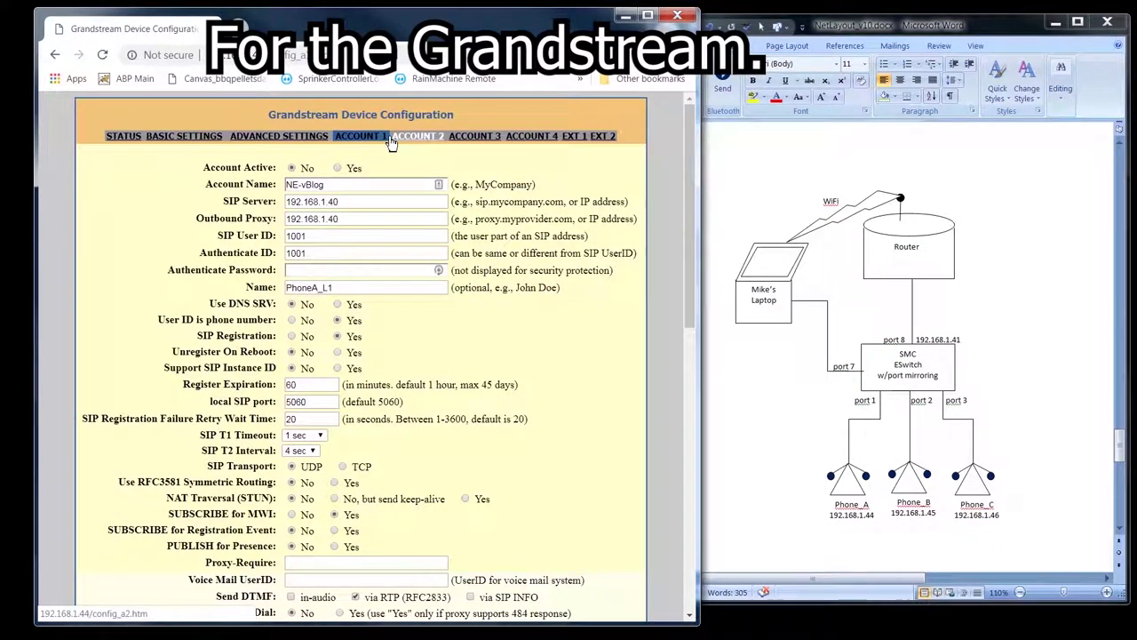
{"action": "left_click", "coordinate": [267, 136]}
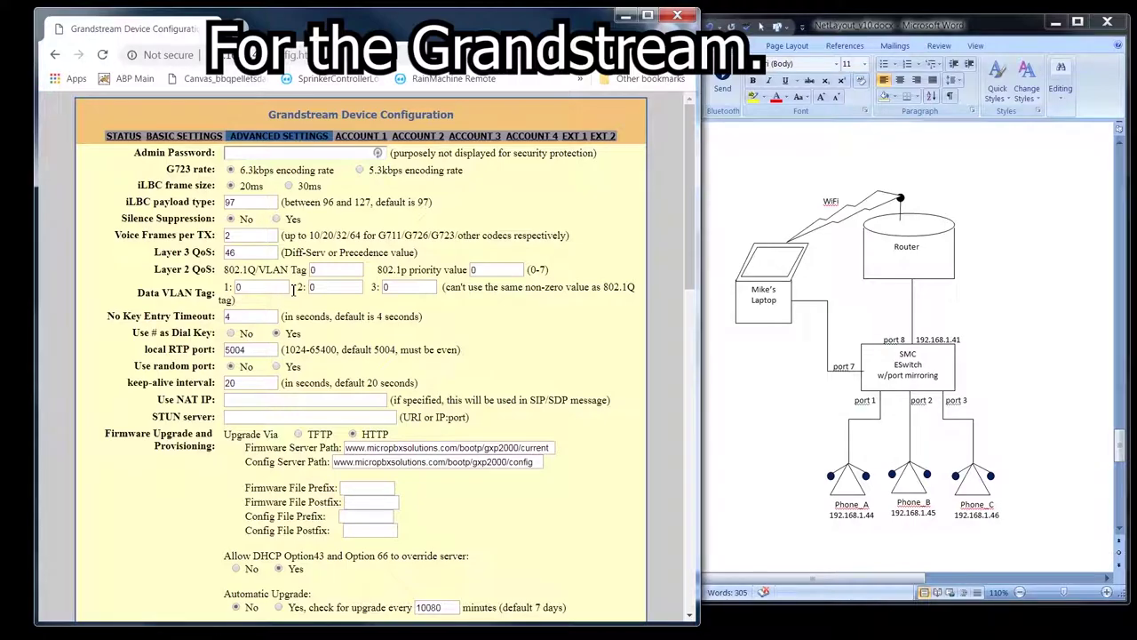
{"action": "scroll", "coordinate": [293, 294], "scroll_direction": "down", "scroll_amount": 3}
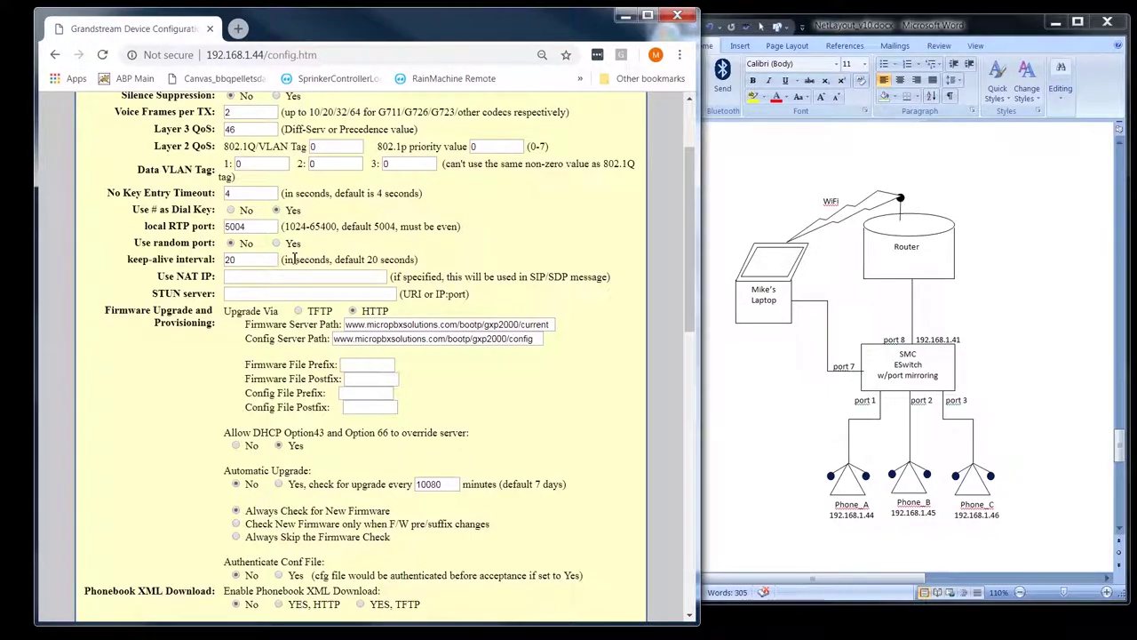
- Scroll past Use NAT IP and highlight the Automatic Upgrade setting
{"action": "scroll", "coordinate": [298, 258], "scroll_direction": "down", "scroll_amount": 3}
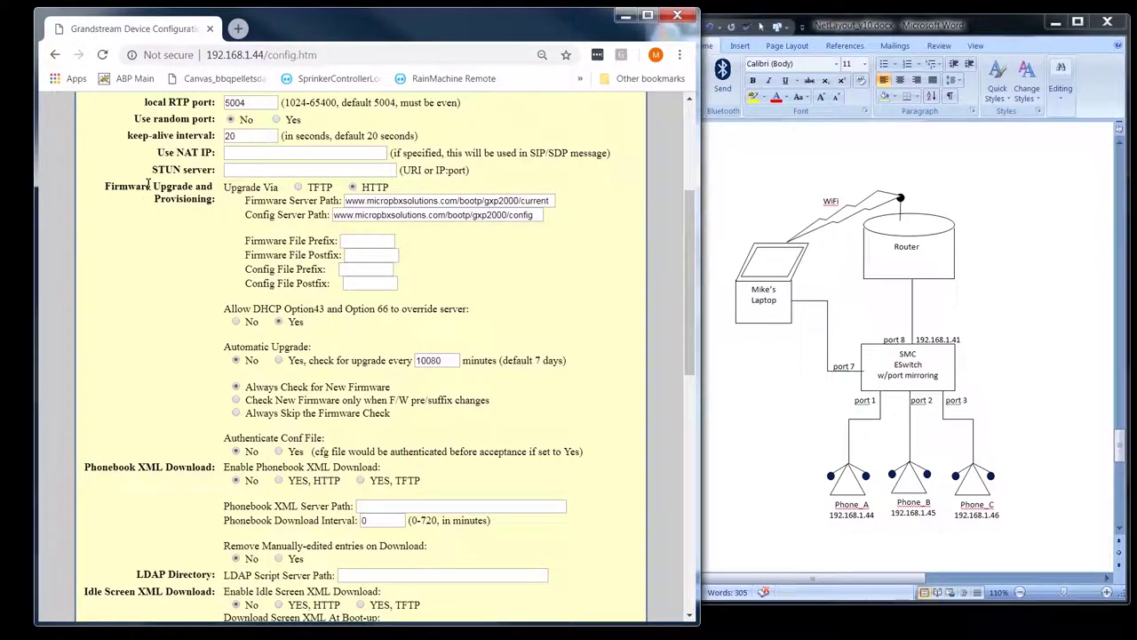
{"action": "triple_click", "coordinate": [195, 152]}
{"action": "left_click", "coordinate": [227, 215]}
{"action": "scroll", "coordinate": [276, 271], "scroll_direction": "down", "scroll_amount": 3}
{"action": "scroll", "coordinate": [276, 273], "scroll_direction": "up", "scroll_amount": 3}
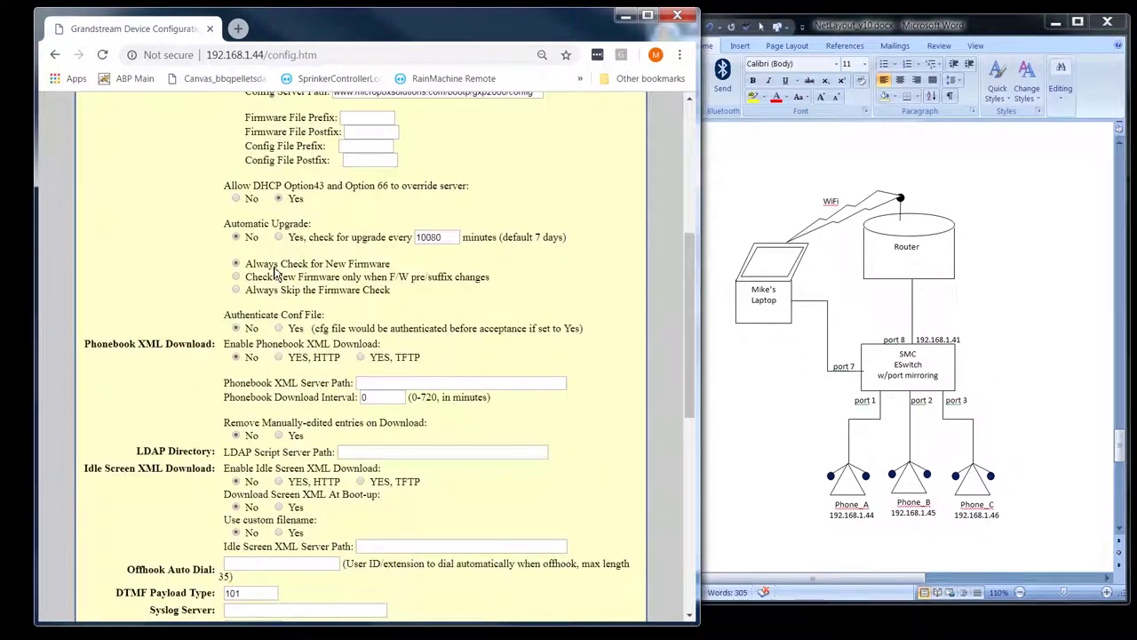
{"action": "scroll", "coordinate": [275, 268], "scroll_direction": "down", "scroll_amount": 1}
{"action": "left_click_drag", "start_coordinate": [224, 222], "coordinate": [318, 247]}
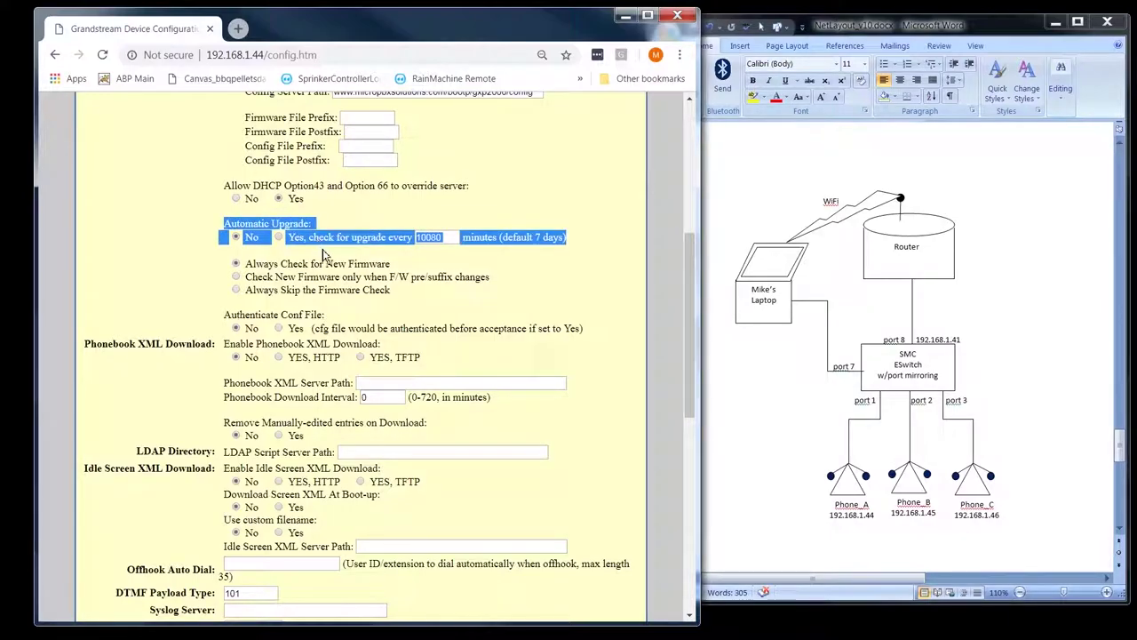
{"action": "left_click", "coordinate": [323, 249]}
- Scroll further down and highlight the DTMF Payload Type label
{"action": "scroll", "coordinate": [323, 250], "scroll_direction": "down", "scroll_amount": 3}
{"action": "scroll", "coordinate": [324, 250], "scroll_direction": "up", "scroll_amount": 1}
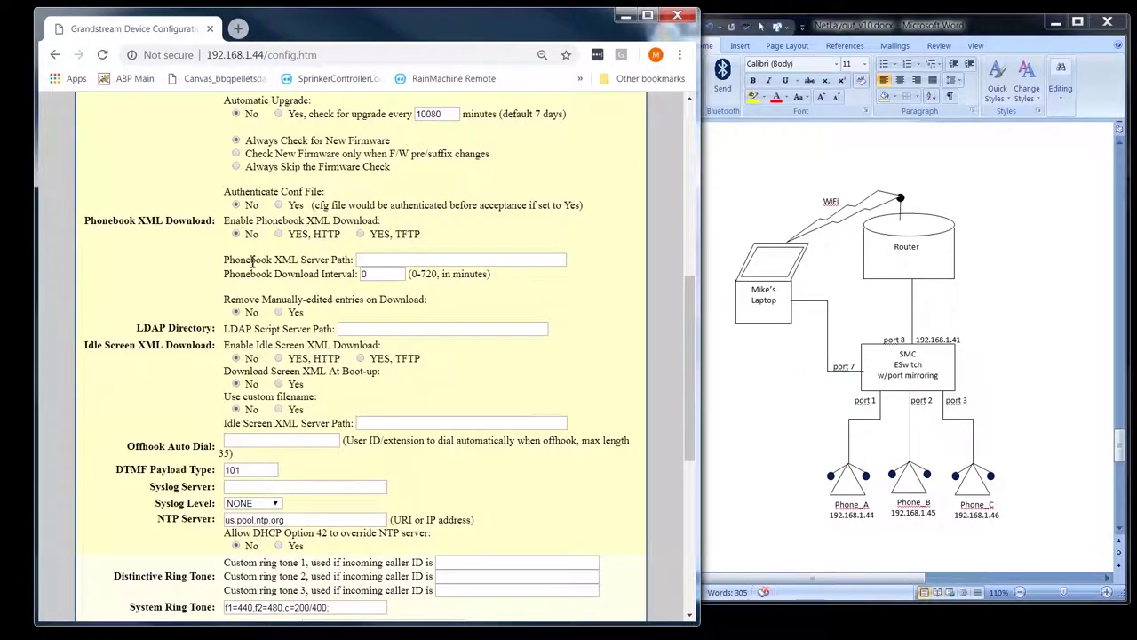
{"action": "scroll", "coordinate": [282, 222], "scroll_direction": "down", "scroll_amount": 3}
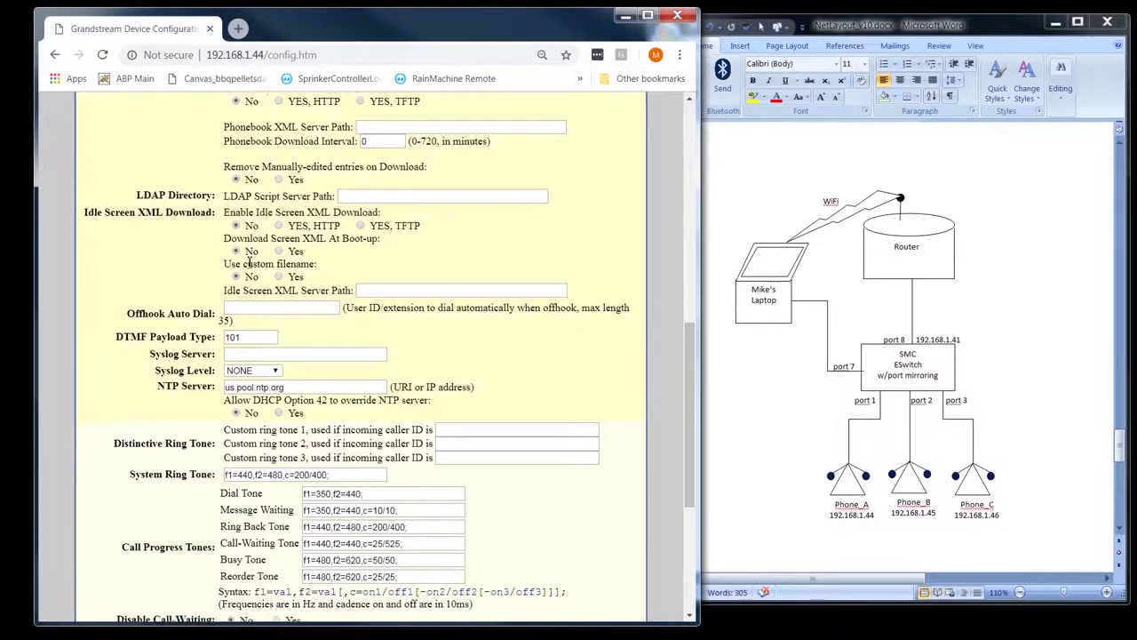
{"action": "scroll", "coordinate": [248, 262], "scroll_direction": "down", "scroll_amount": 2}
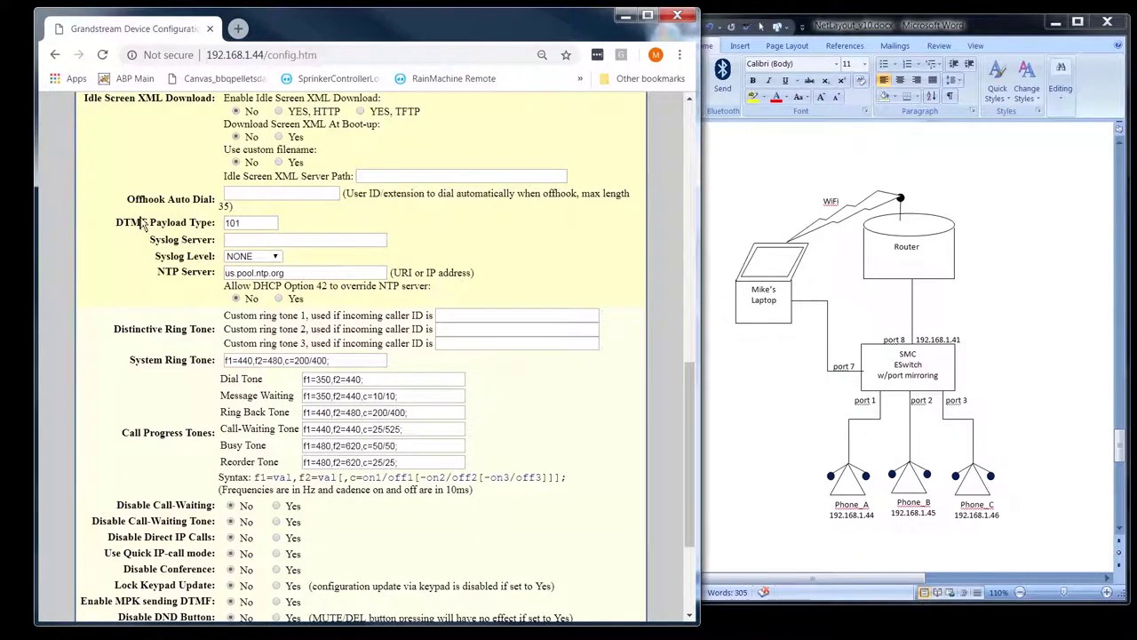
{"action": "left_click_drag", "start_coordinate": [116, 222], "coordinate": [215, 223]}
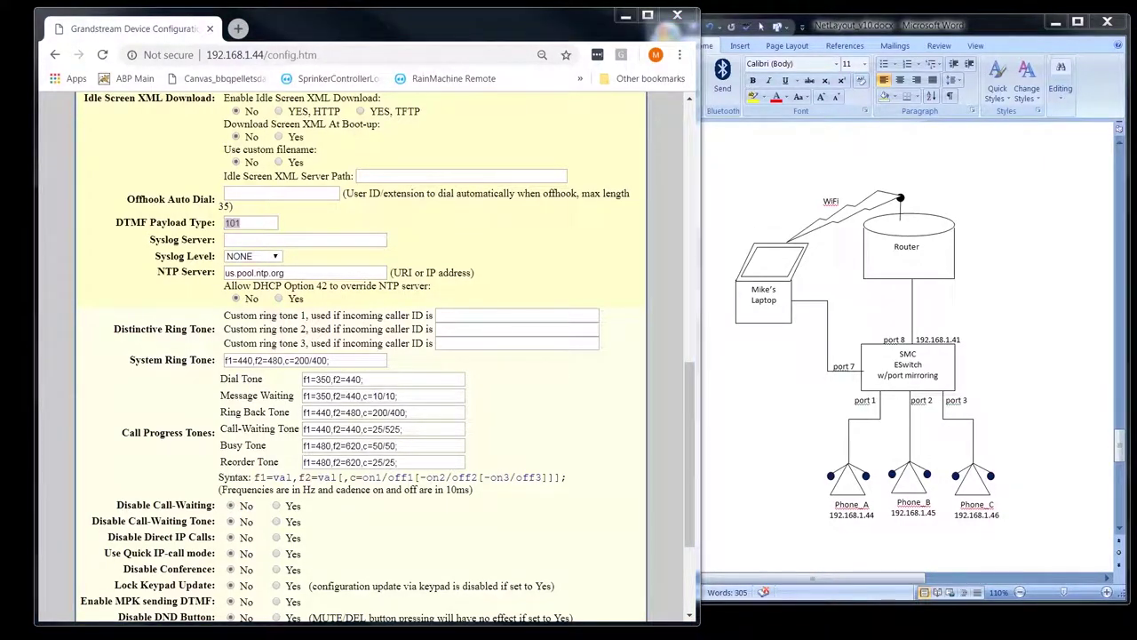
{"action": "key", "text": "alt+Tab"}
- Move Wireshark to the right and inspect the G726-32, iLBC and iLBC mode=20 SDP entries
{"action": "left_click_drag", "start_coordinate": [829, 13], "coordinate": [1059, 12]}
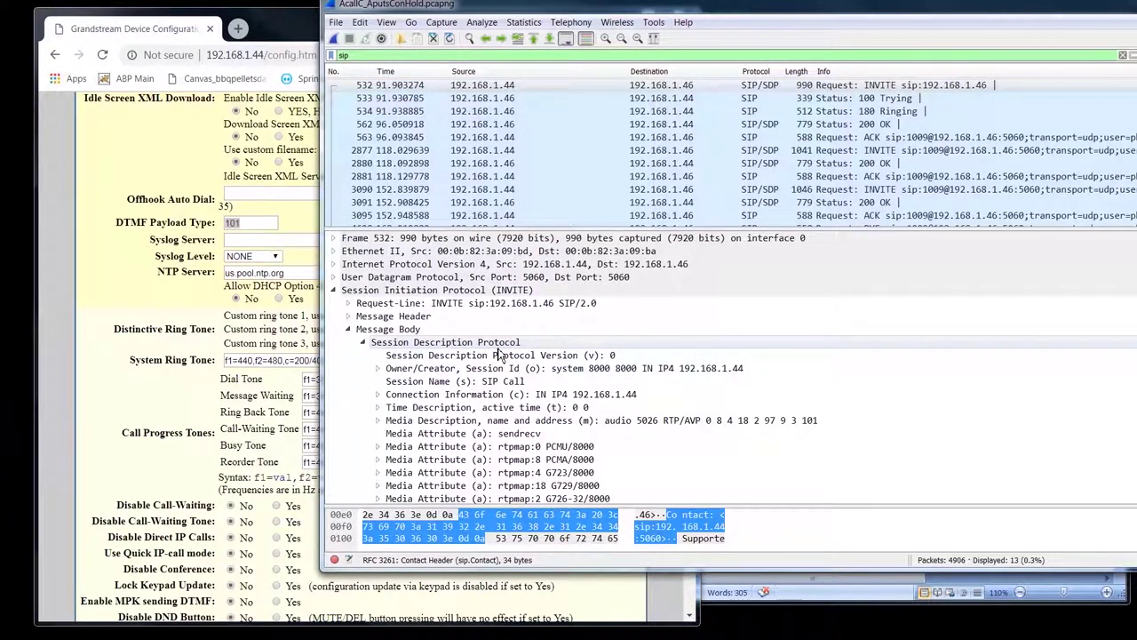
{"action": "scroll", "coordinate": [546, 409], "scroll_direction": "down", "scroll_amount": 3}
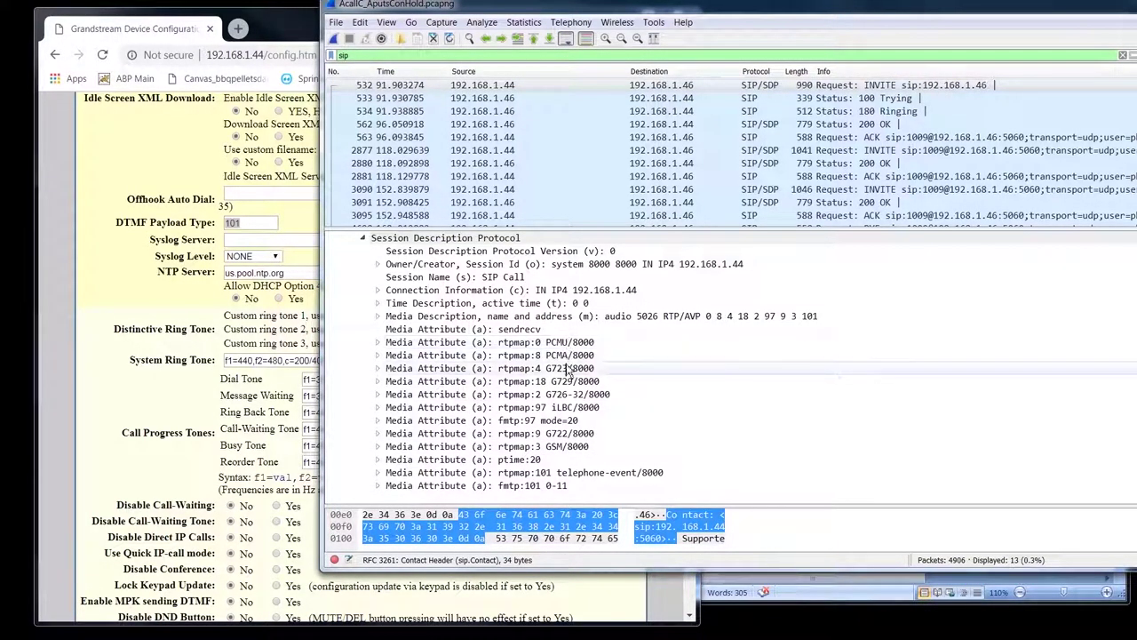
{"action": "left_click", "coordinate": [556, 395]}
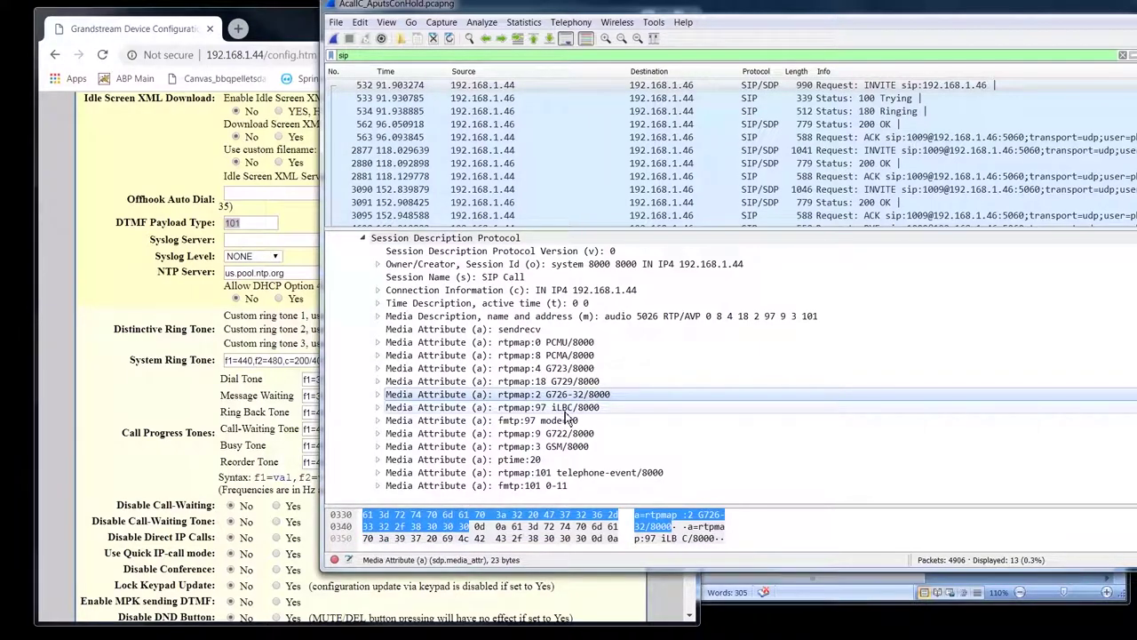
{"action": "left_click", "coordinate": [566, 409]}
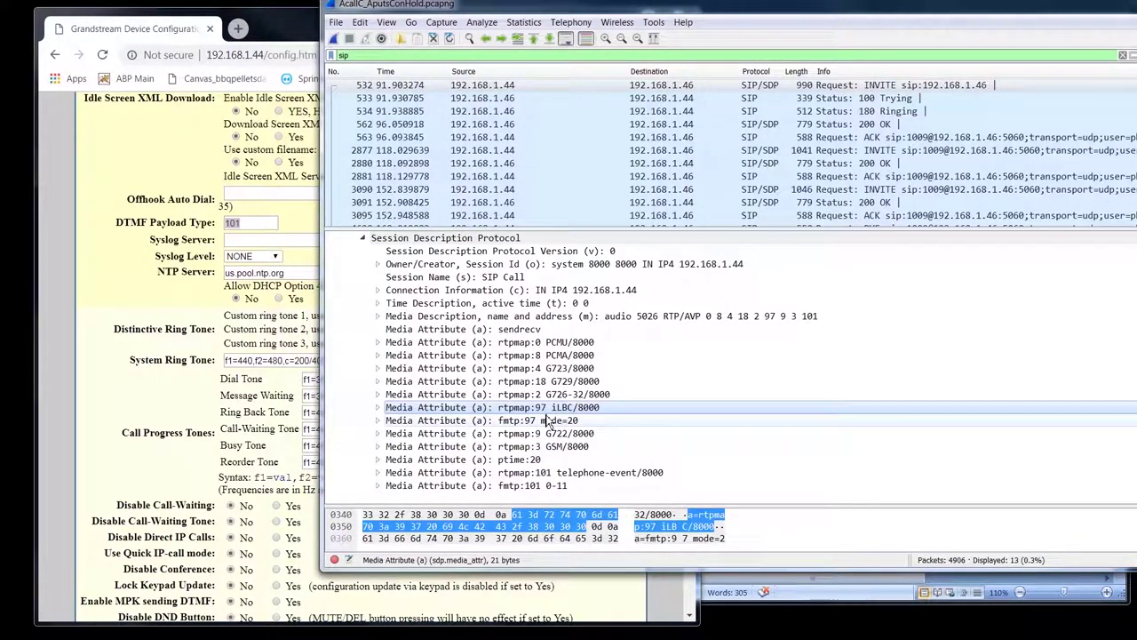
{"action": "left_click", "coordinate": [555, 420]}
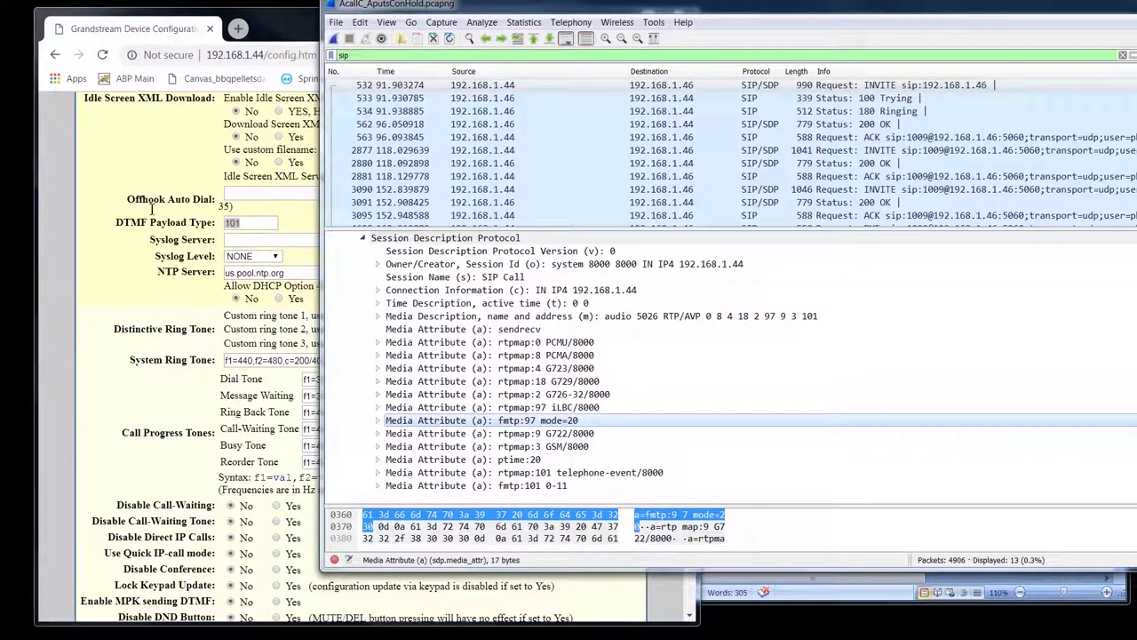
- Compare DTMF Payload Type with the ptime:20, telephone-event 101 and fmtp:101 0-11 attributes
{"action": "left_click", "coordinate": [248, 223]}
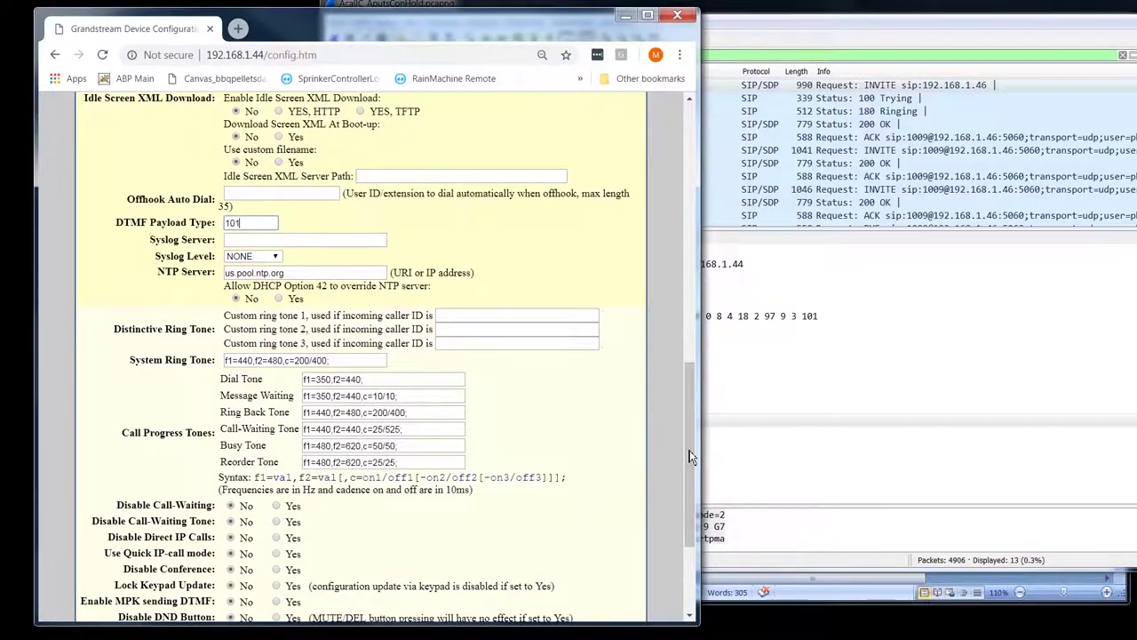
{"action": "left_click", "coordinate": [497, 459]}
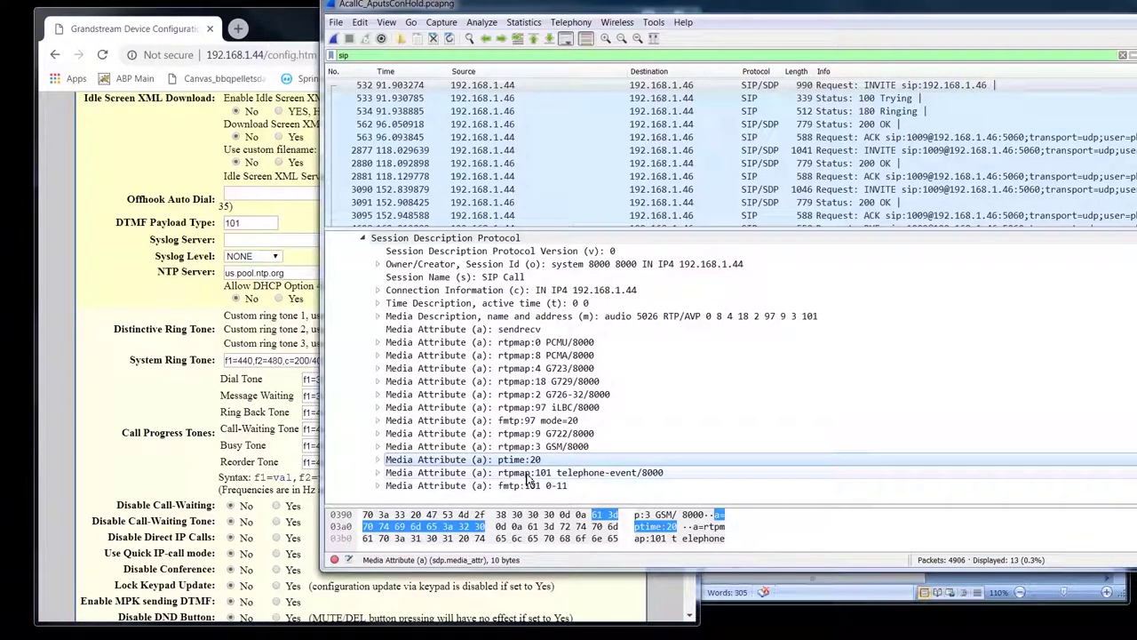
{"action": "left_click", "coordinate": [515, 473]}
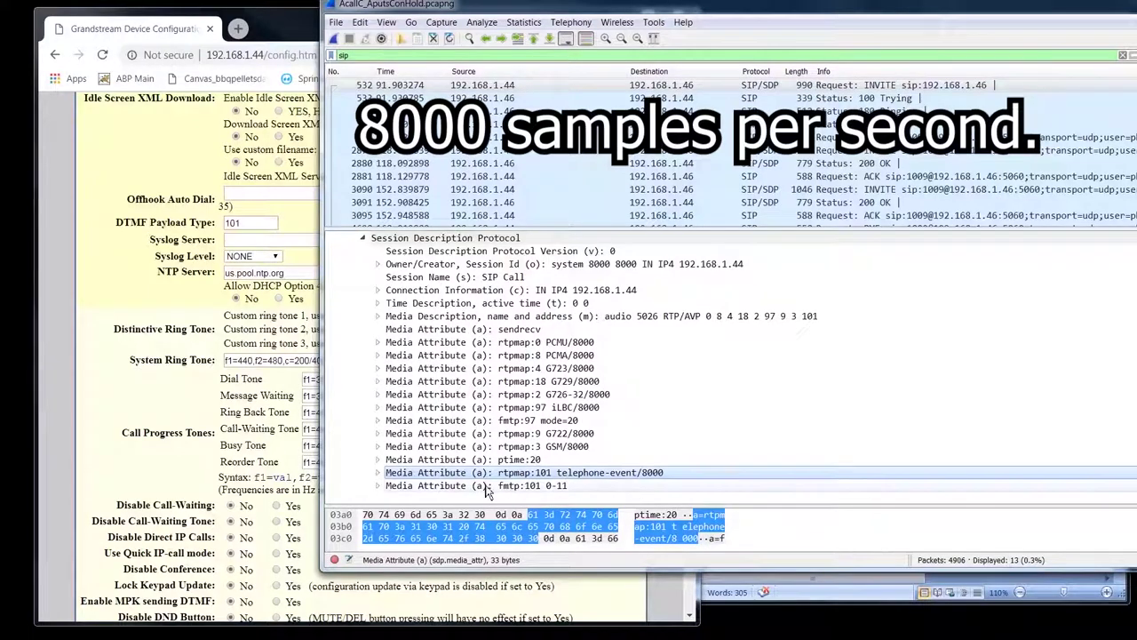
{"action": "left_click", "coordinate": [573, 489]}
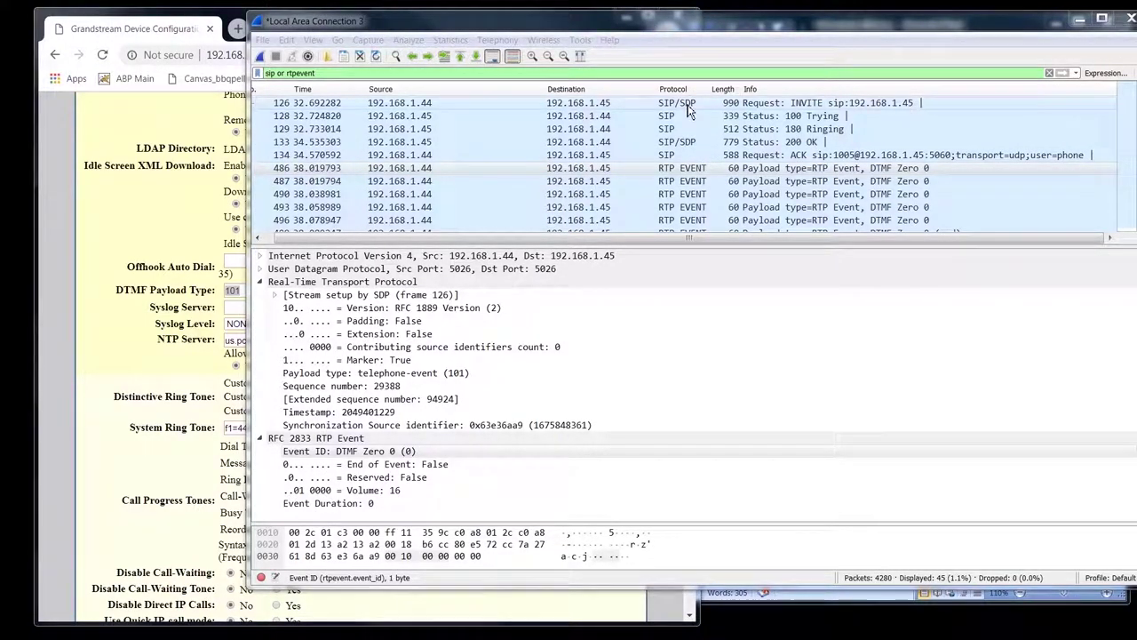
{"action": "left_click", "coordinate": [787, 173]}
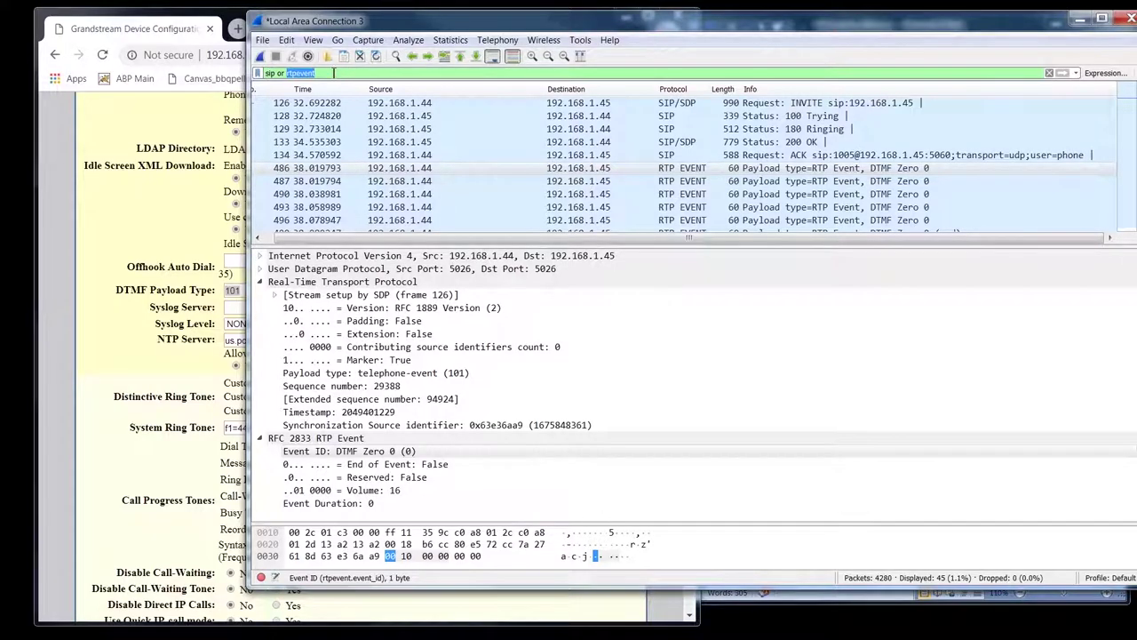
{"action": "left_click_drag", "start_coordinate": [334, 72], "coordinate": [240, 77]}
{"action": "left_click", "coordinate": [391, 309]}
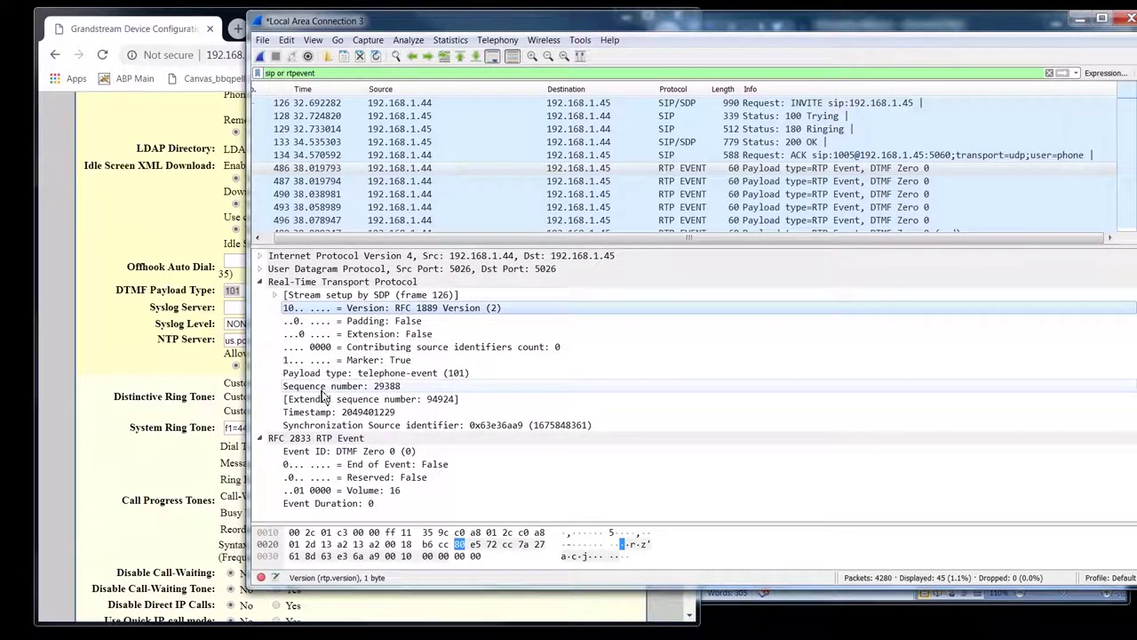
{"action": "left_click", "coordinate": [362, 374]}
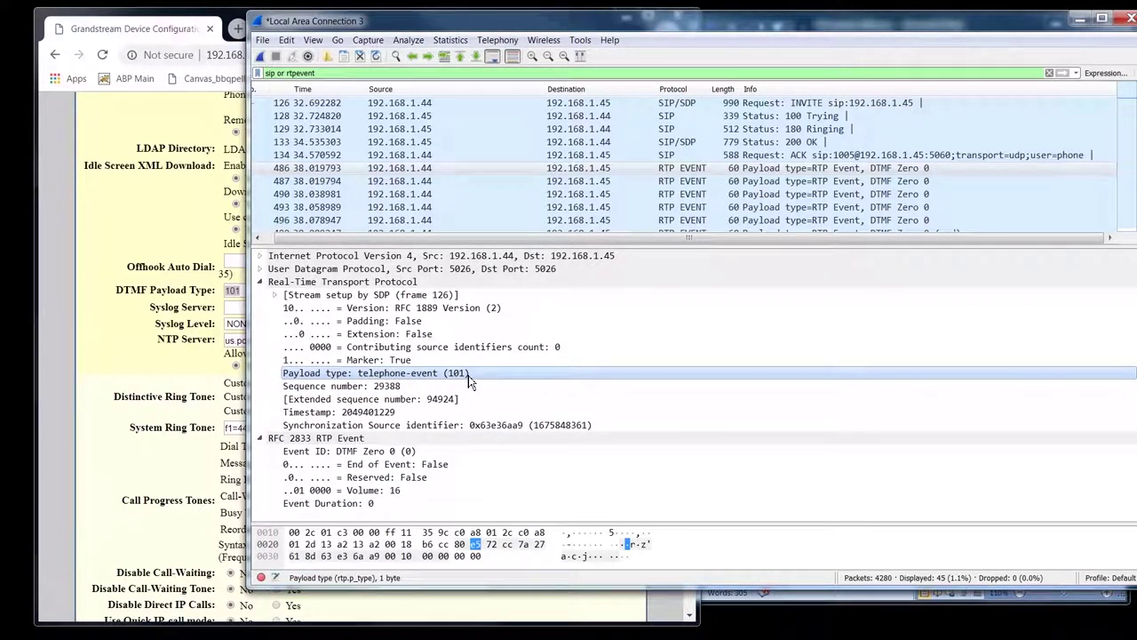
{"action": "left_click", "coordinate": [426, 438]}
{"action": "left_click", "coordinate": [411, 451]}
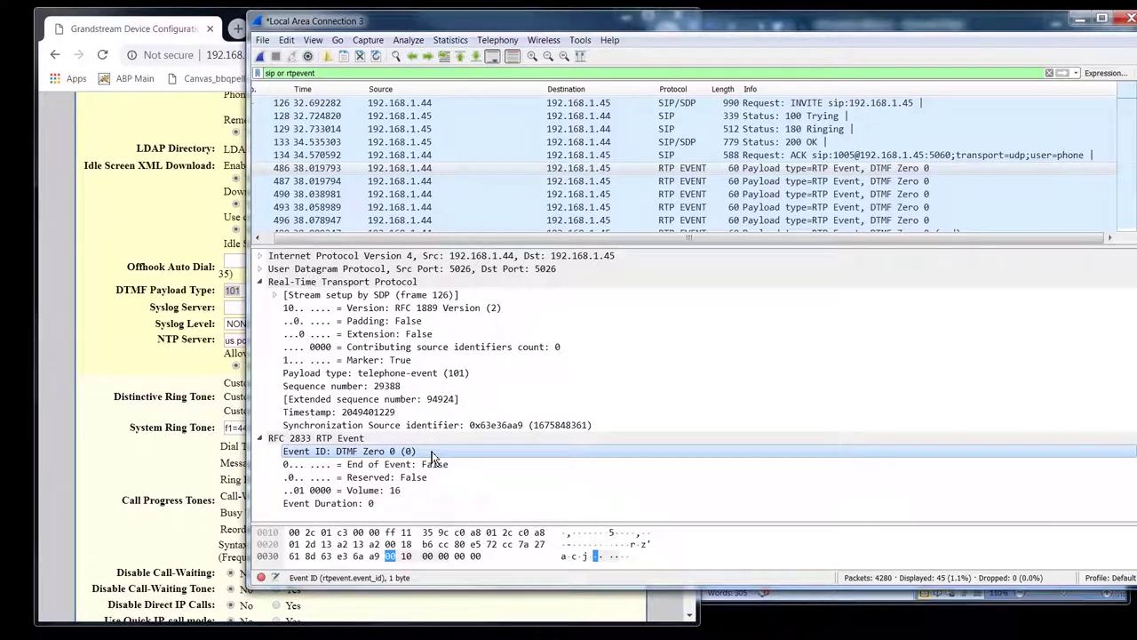
{"action": "left_click", "coordinate": [372, 489]}
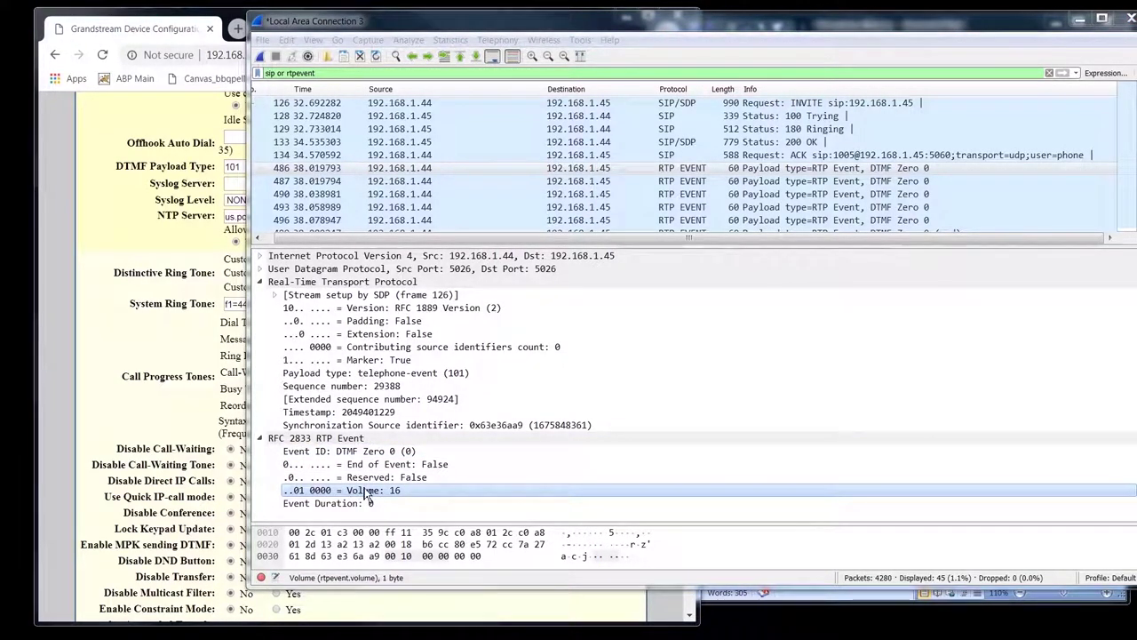
{"action": "left_click", "coordinate": [331, 502]}
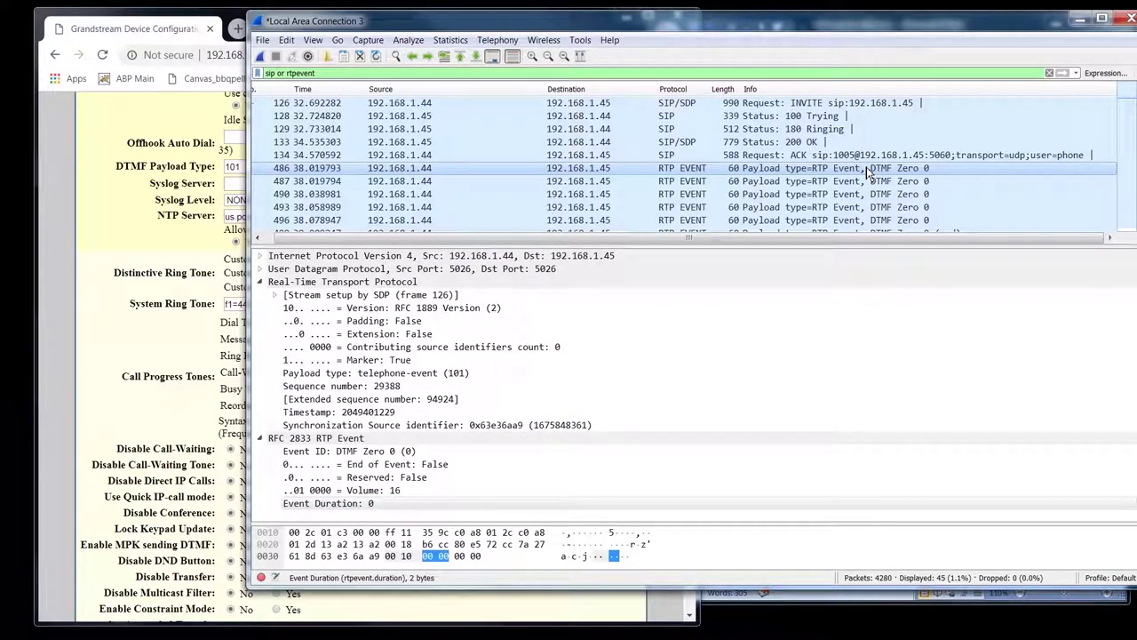
{"action": "key", "text": "Down"}
{"action": "key", "text": "Down"}
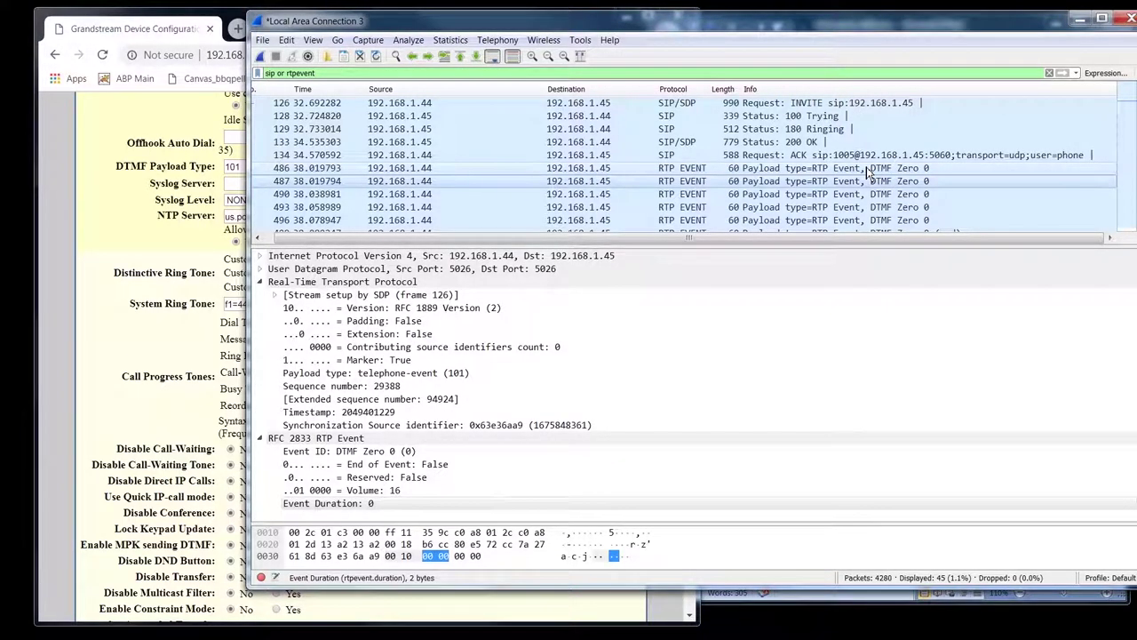
- Step through DTMF event packets 486 to 499 as duration grows from 160 to 320
{"action": "key", "text": "Down"}
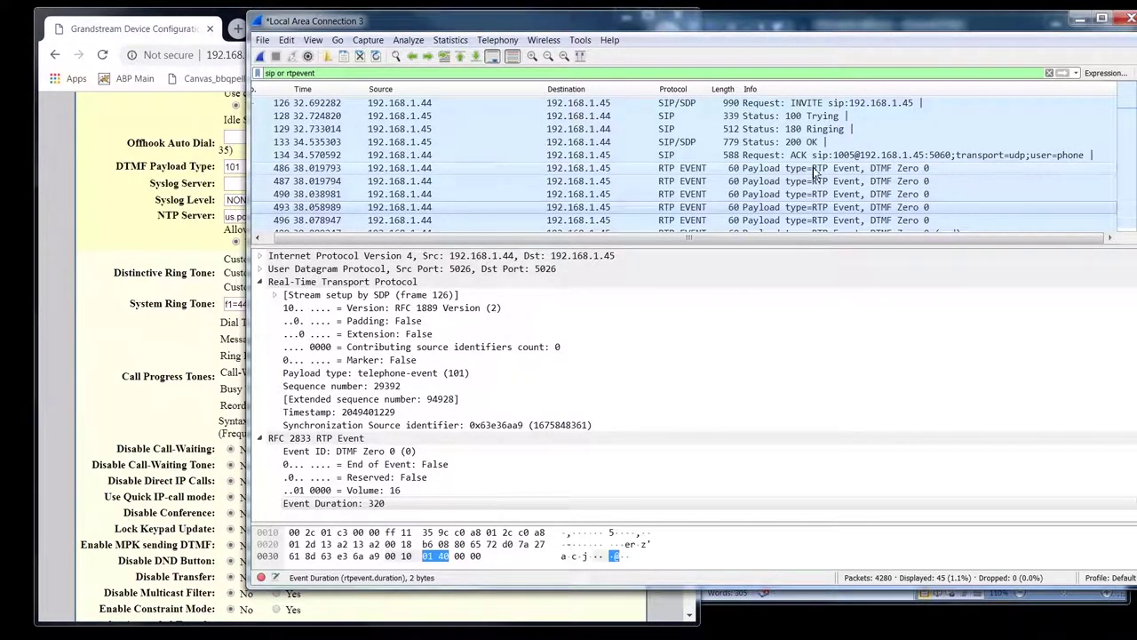
{"action": "left_click", "coordinate": [846, 168]}
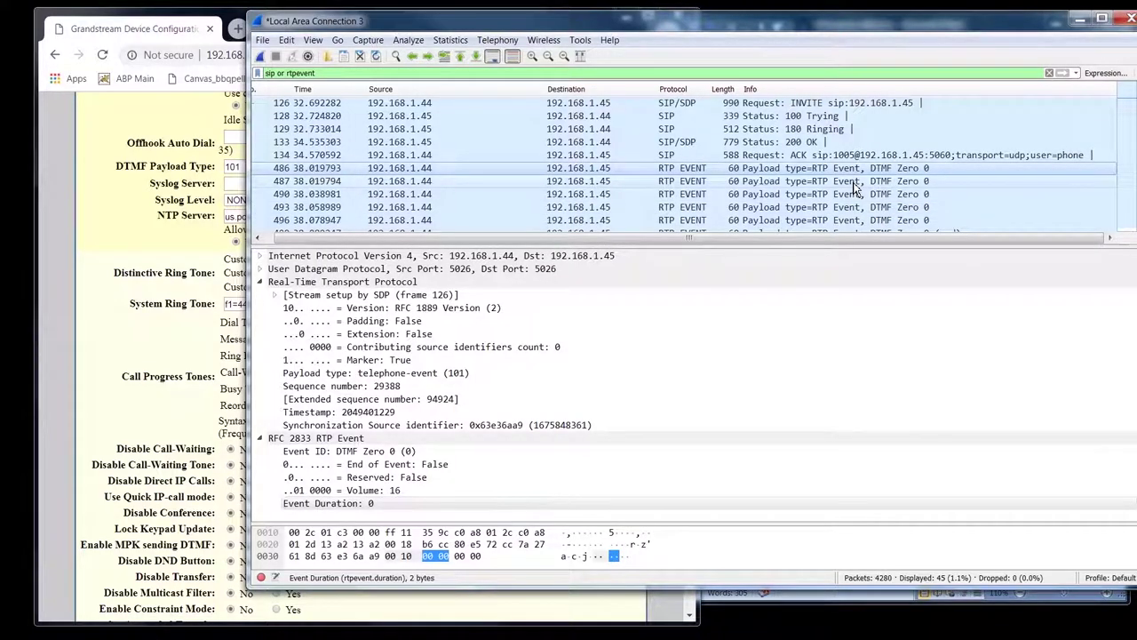
{"action": "left_click", "coordinate": [853, 183]}
{"action": "left_click", "coordinate": [849, 195]}
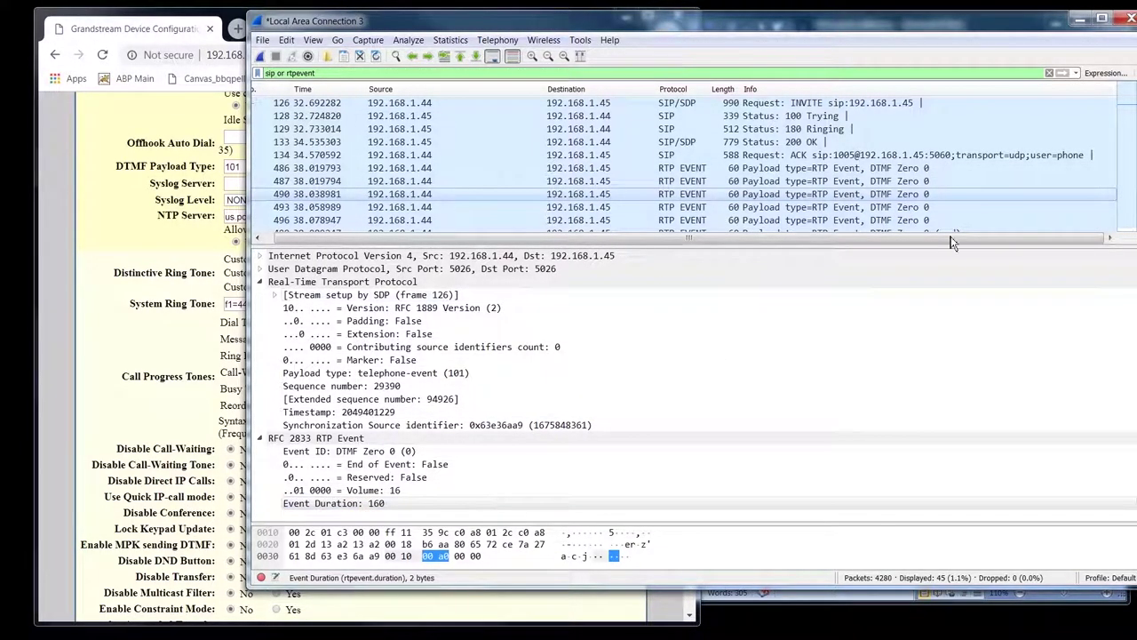
{"action": "left_click", "coordinate": [885, 210]}
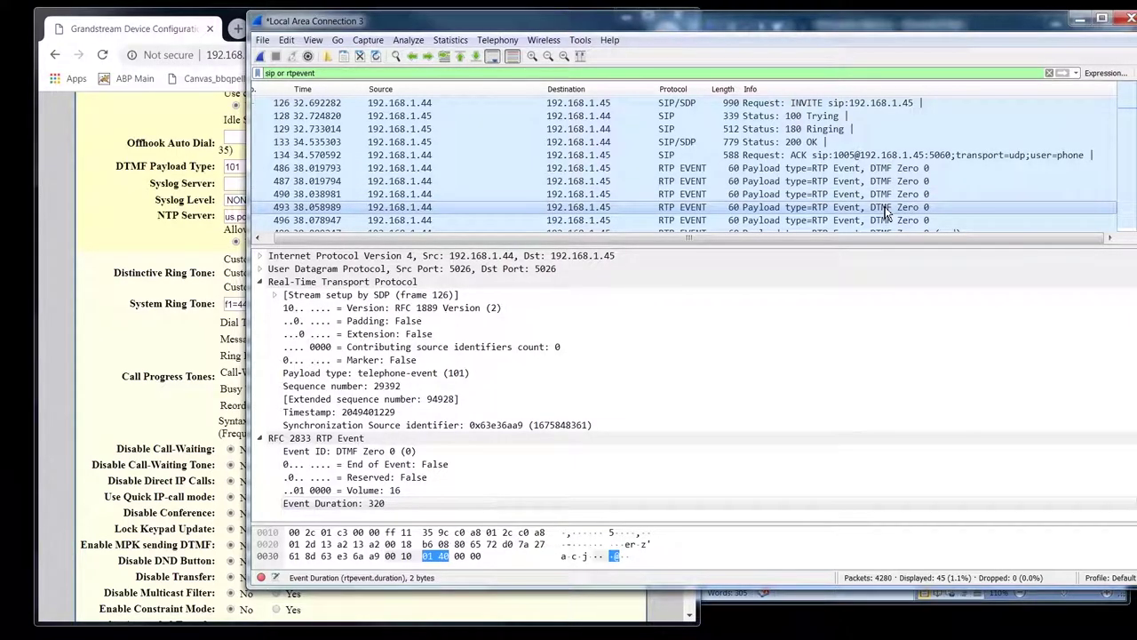
{"action": "key", "text": "Down"}
{"action": "key", "text": "Down"}
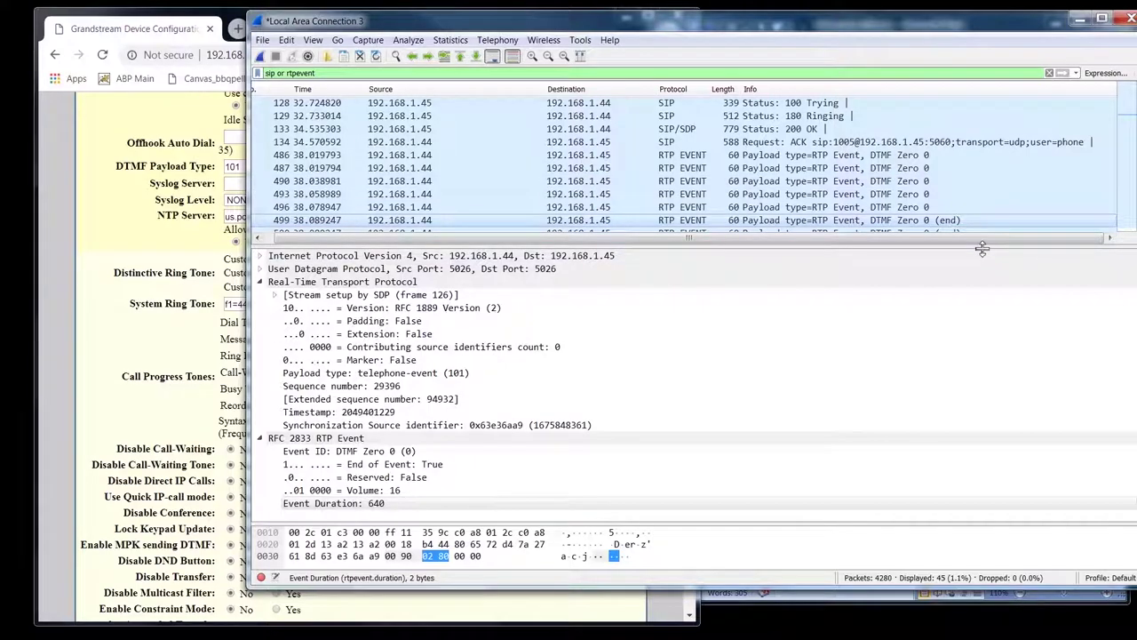
- Enlarge the packet list, inspect end-of-event packets 500 and 501 and next event 514
{"action": "left_click_drag", "start_coordinate": [981, 249], "coordinate": [982, 334]}
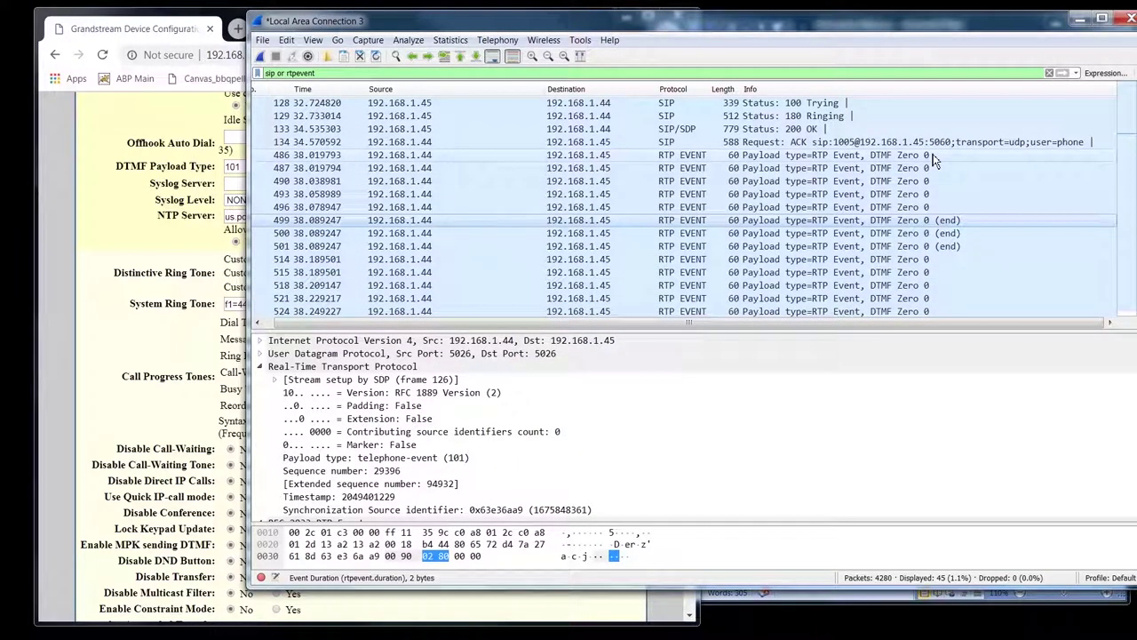
{"action": "left_click", "coordinate": [927, 233]}
{"action": "left_click", "coordinate": [941, 246]}
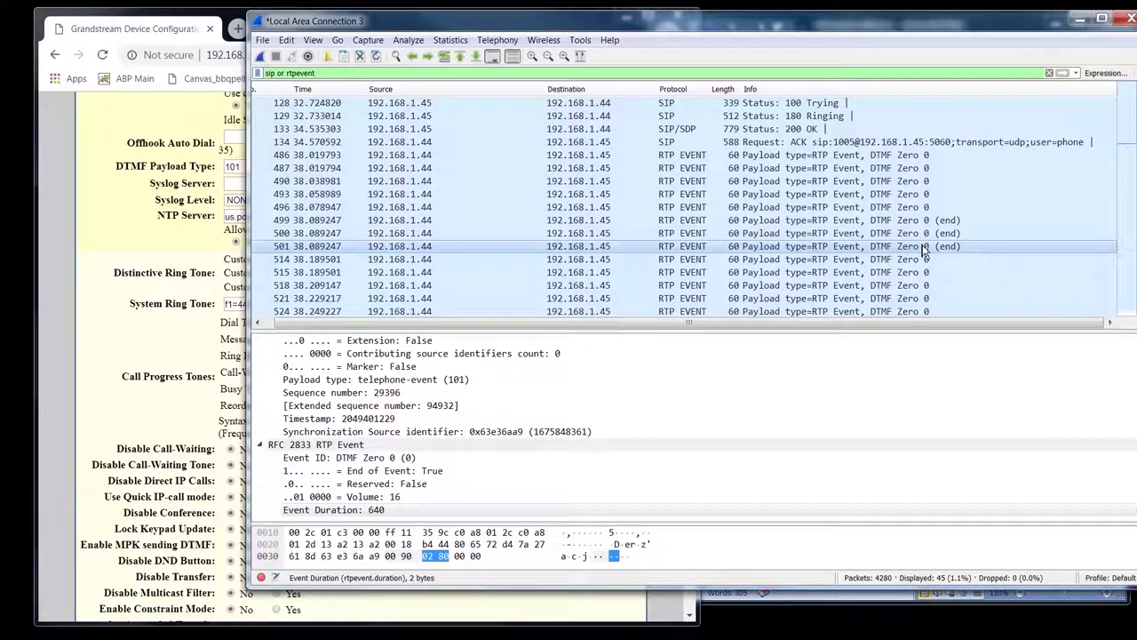
{"action": "left_click", "coordinate": [940, 259]}
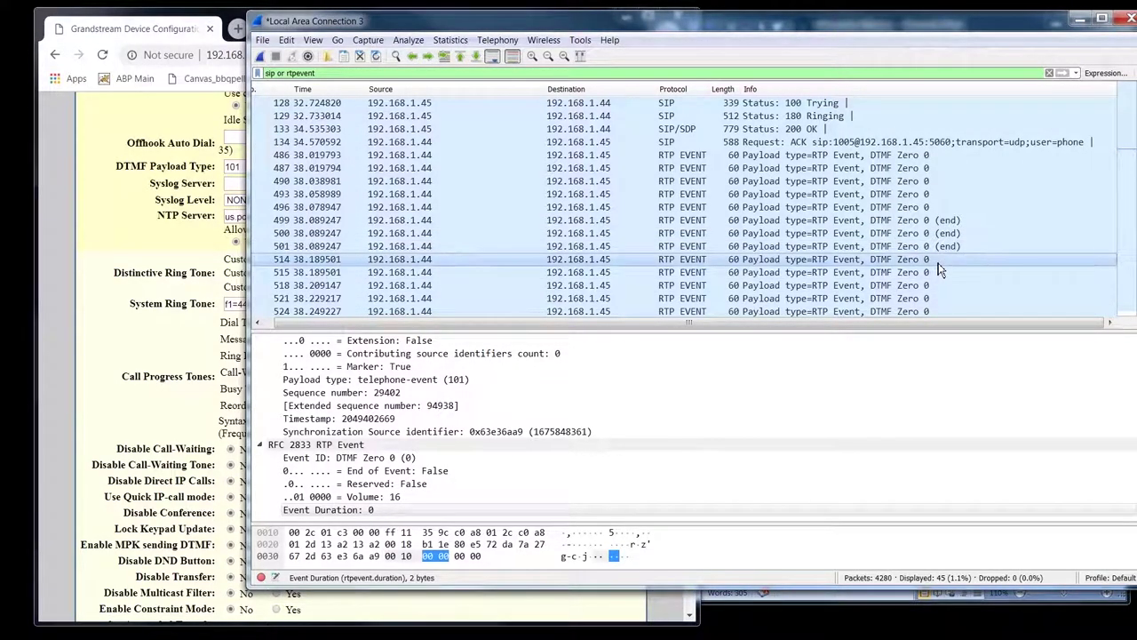
{"action": "scroll", "coordinate": [940, 266], "scroll_direction": "down", "scroll_amount": 3}
{"action": "scroll", "coordinate": [940, 269], "scroll_direction": "down", "scroll_amount": 3}
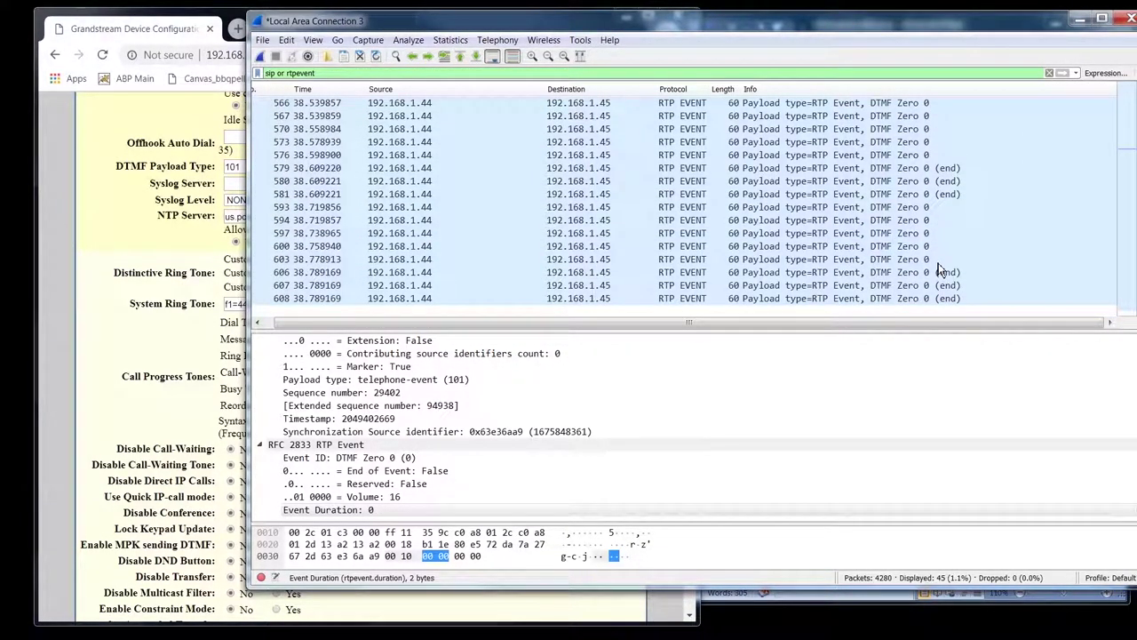
{"action": "scroll", "coordinate": [940, 270], "scroll_direction": "up", "scroll_amount": 3}
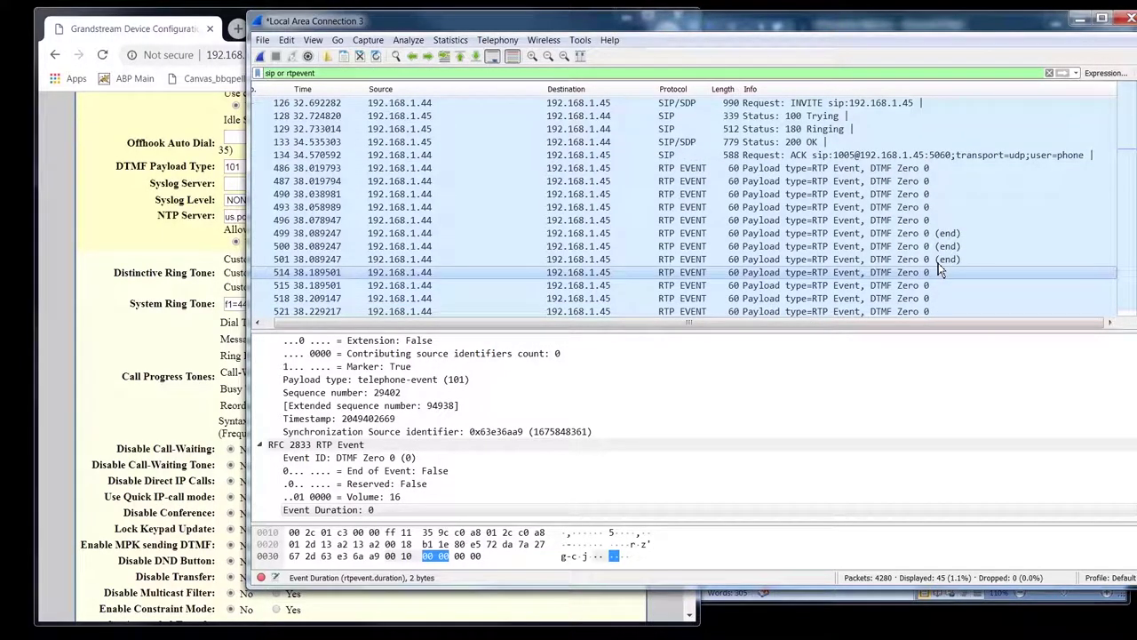
{"action": "key", "text": "alt+Tab"}
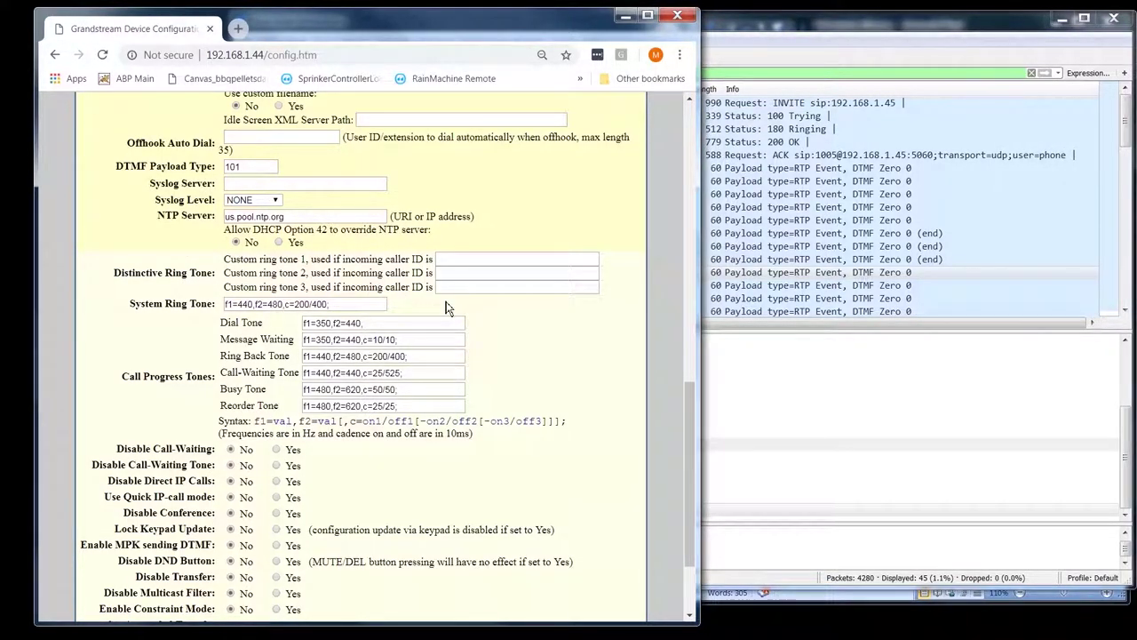
{"action": "left_click", "coordinate": [266, 183]}
{"action": "scroll", "coordinate": [358, 178], "scroll_direction": "up", "scroll_amount": 3}
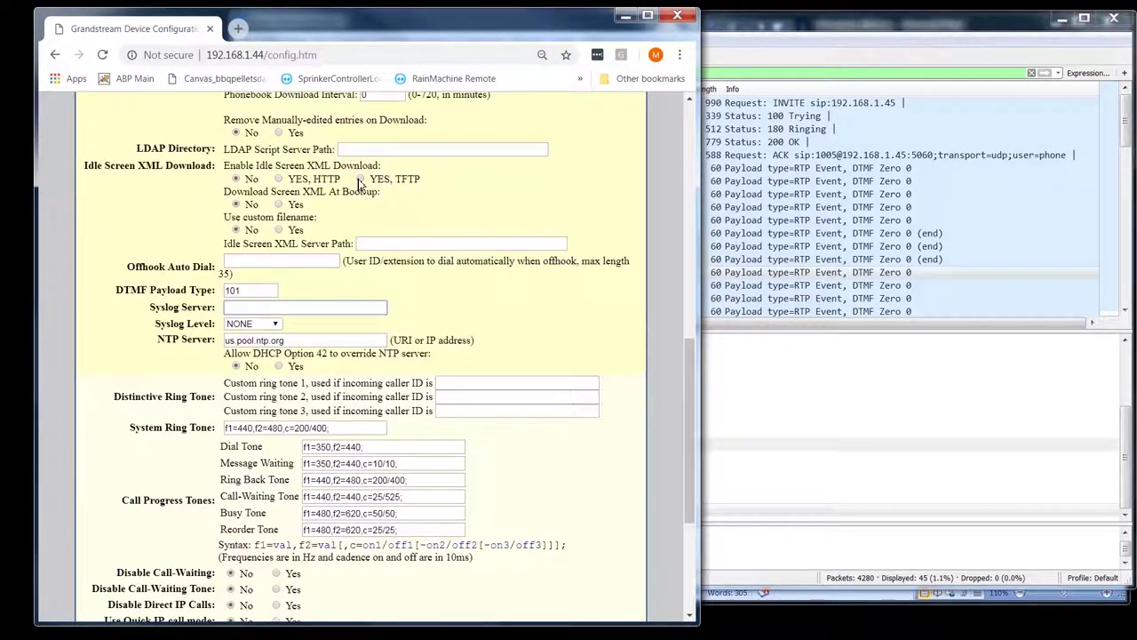
{"action": "scroll", "coordinate": [361, 184], "scroll_direction": "down", "scroll_amount": 3}
{"action": "key", "text": "alt+Tab"}
{"action": "left_click", "coordinate": [361, 497]}
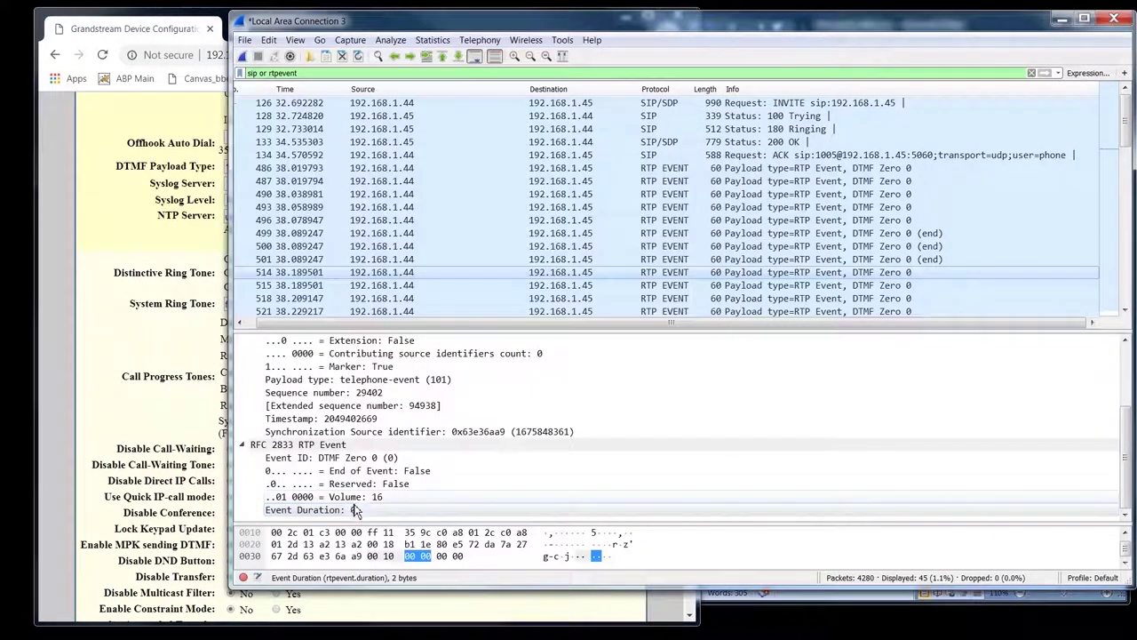
{"action": "left_click", "coordinate": [139, 328]}
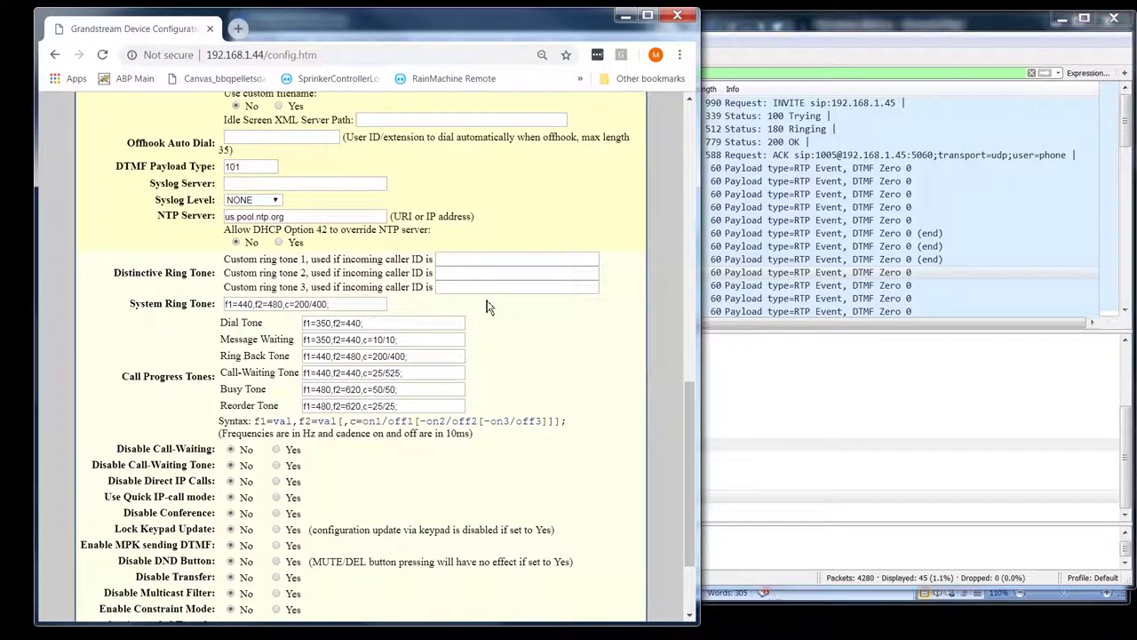
{"action": "scroll", "coordinate": [489, 307], "scroll_direction": "down", "scroll_amount": 3}
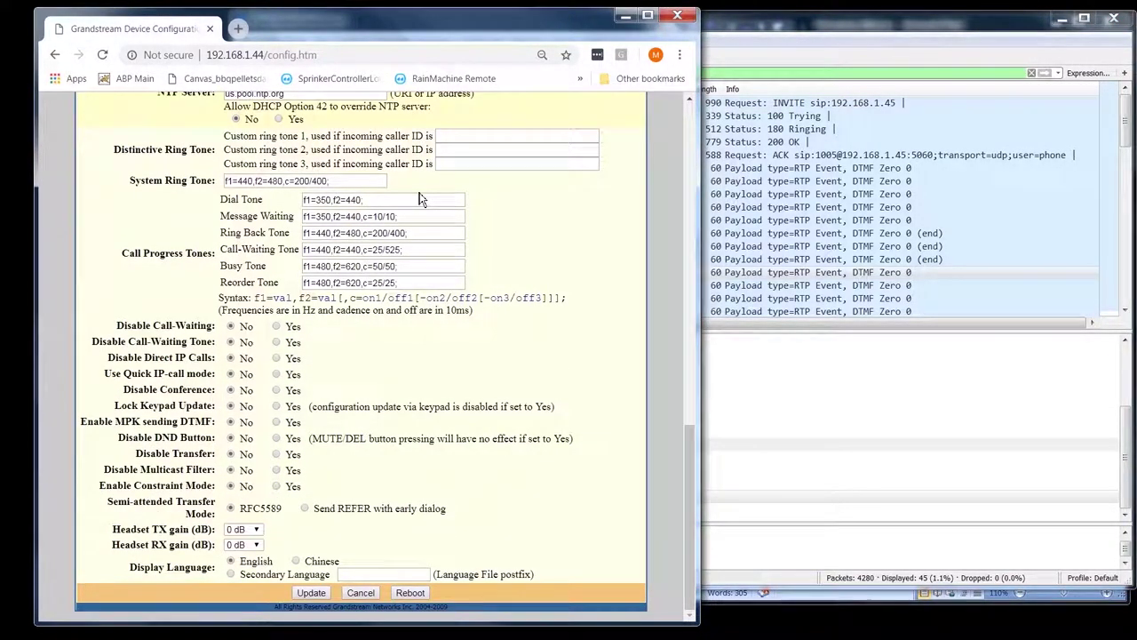
{"action": "scroll", "coordinate": [167, 267], "scroll_direction": "up", "scroll_amount": 3}
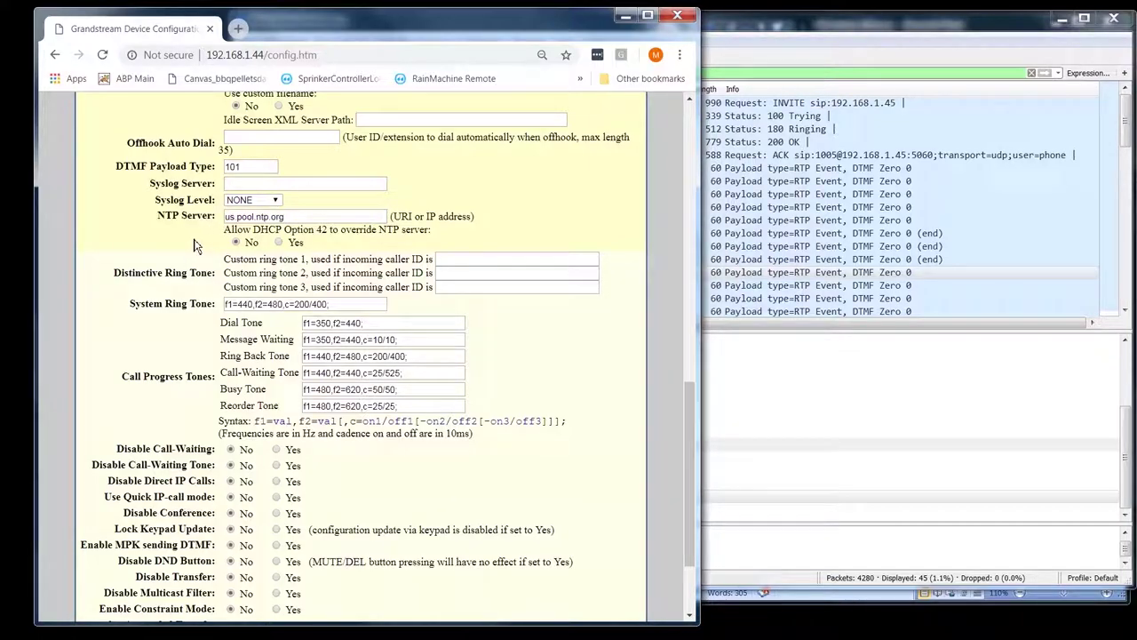
{"action": "scroll", "coordinate": [196, 246], "scroll_direction": "down", "scroll_amount": 3}
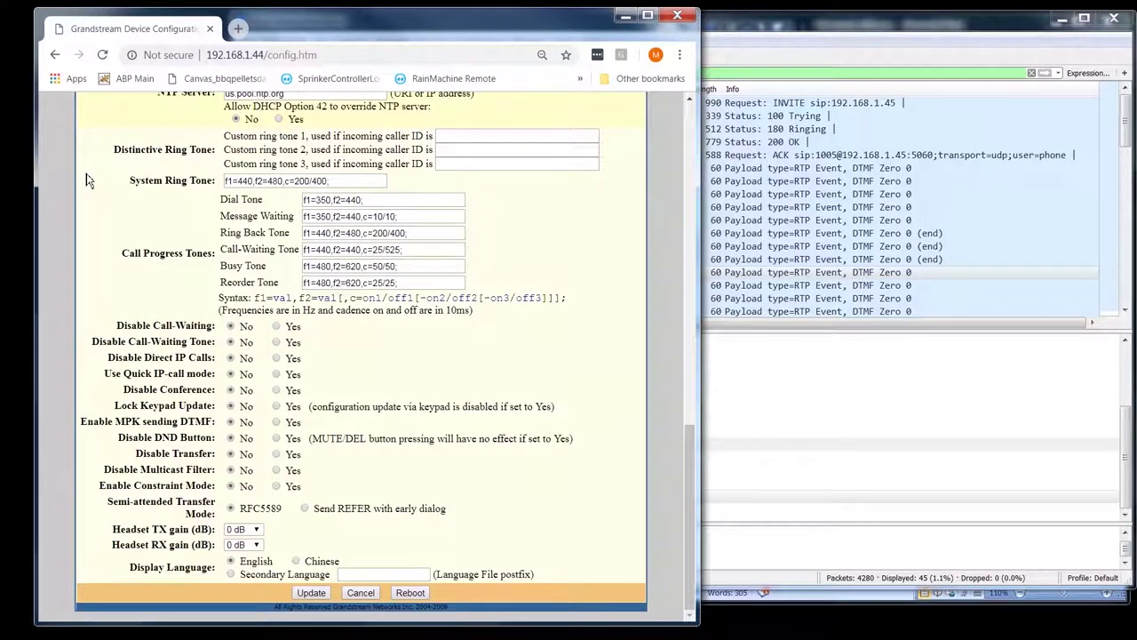
{"action": "key", "text": "Tab"}
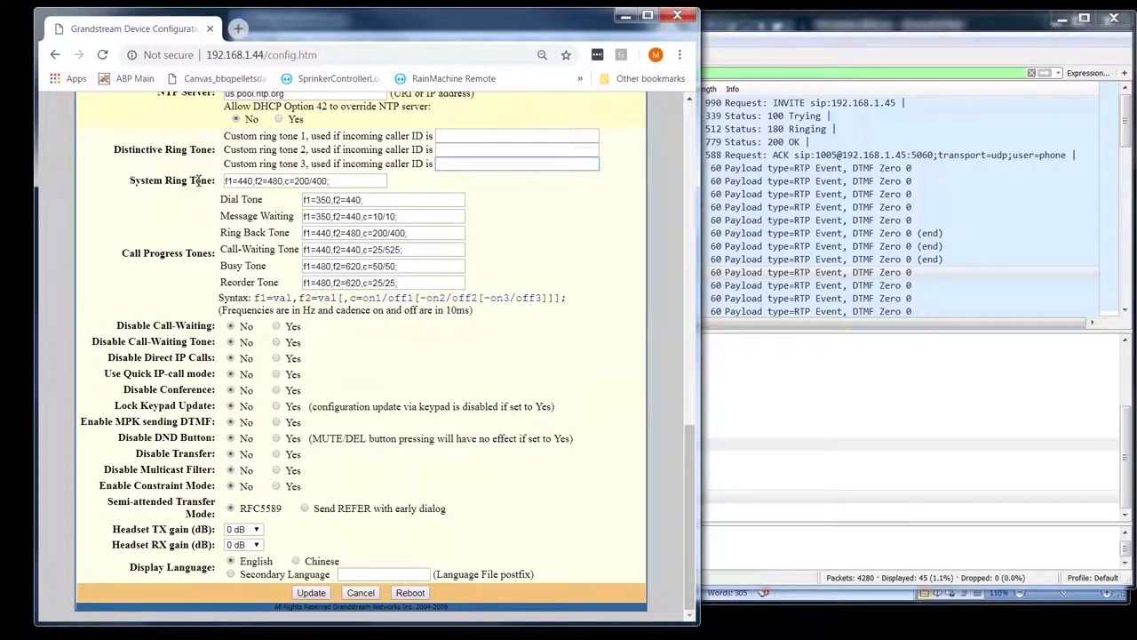
{"action": "left_click_drag", "start_coordinate": [331, 181], "coordinate": [223, 182]}
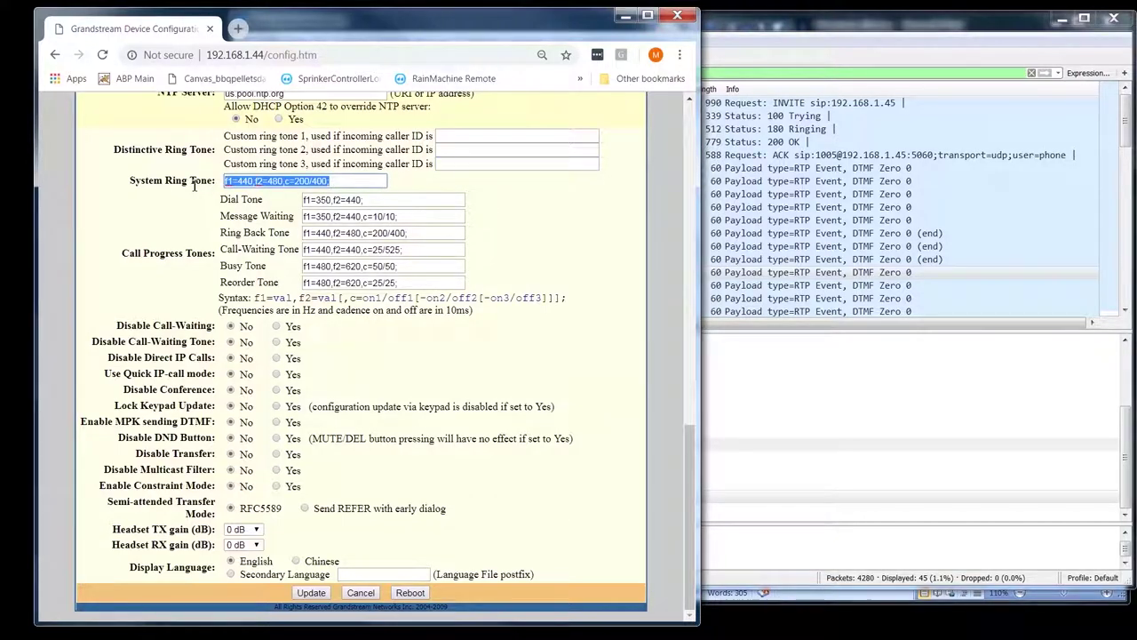
{"action": "left_click", "coordinate": [186, 209]}
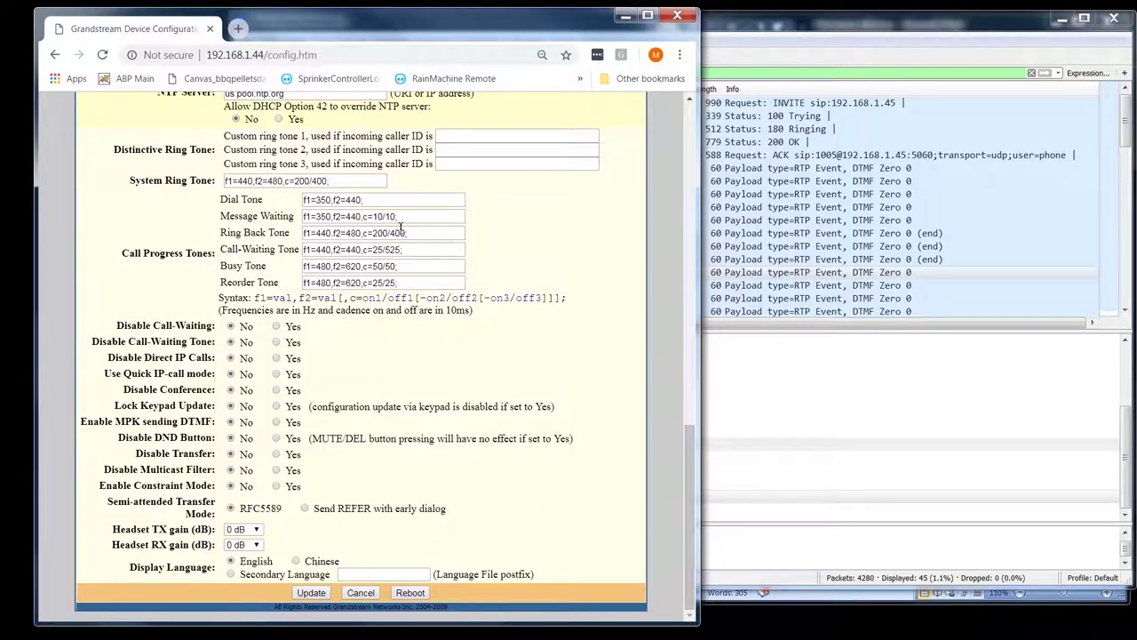
{"action": "left_click_drag", "start_coordinate": [283, 180], "coordinate": [223, 184]}
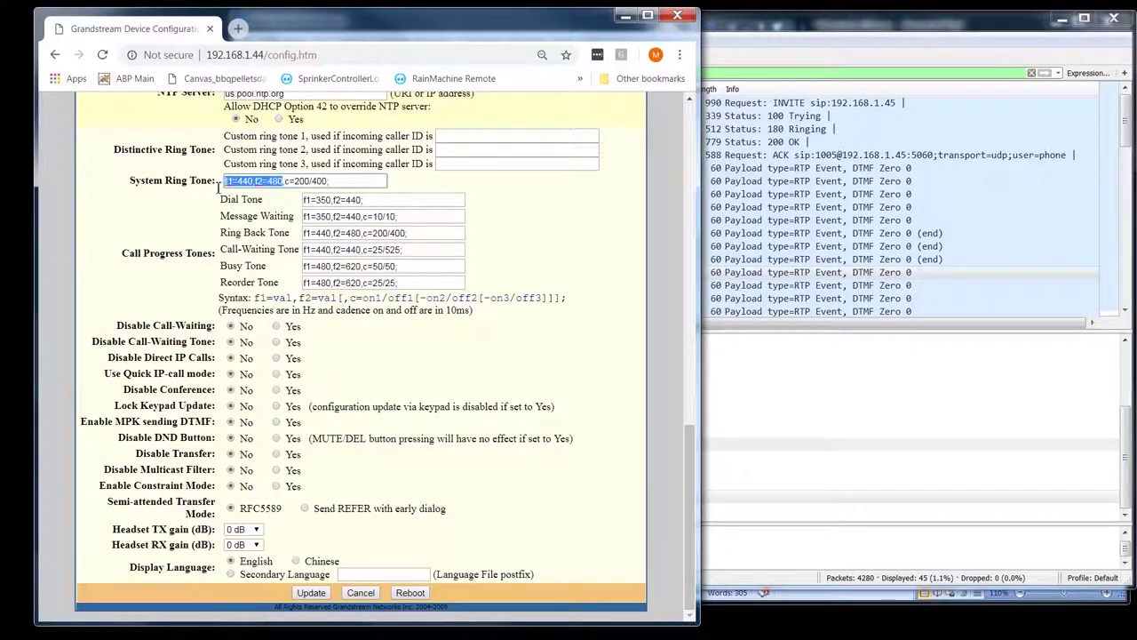
{"action": "left_click", "coordinate": [232, 183]}
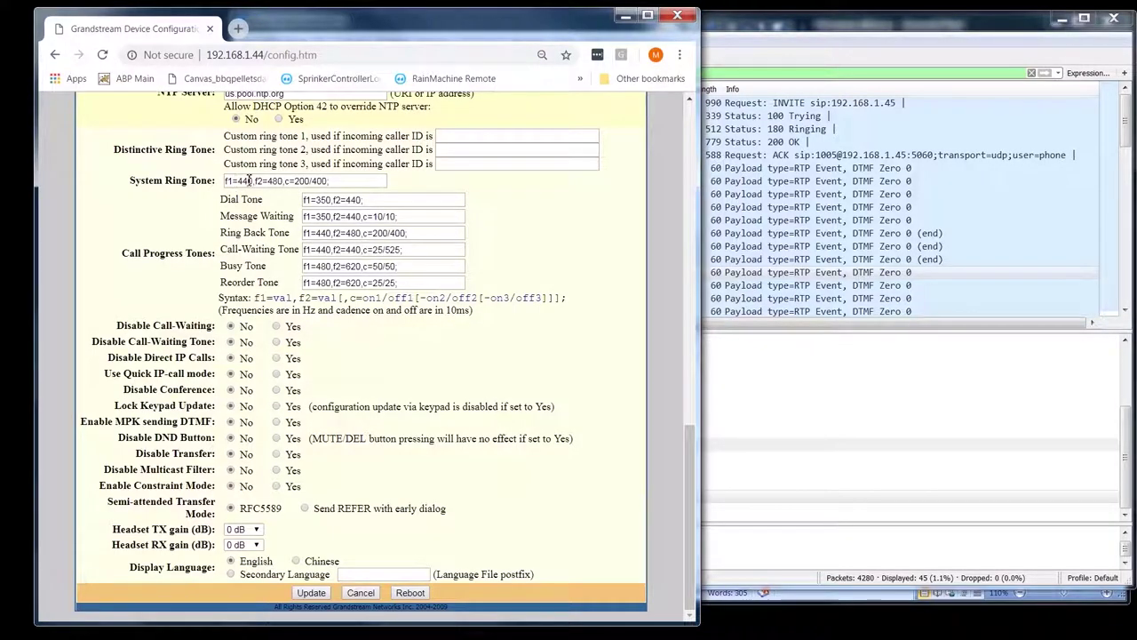
{"action": "double_click", "coordinate": [248, 180]}
{"action": "left_click", "coordinate": [280, 180]}
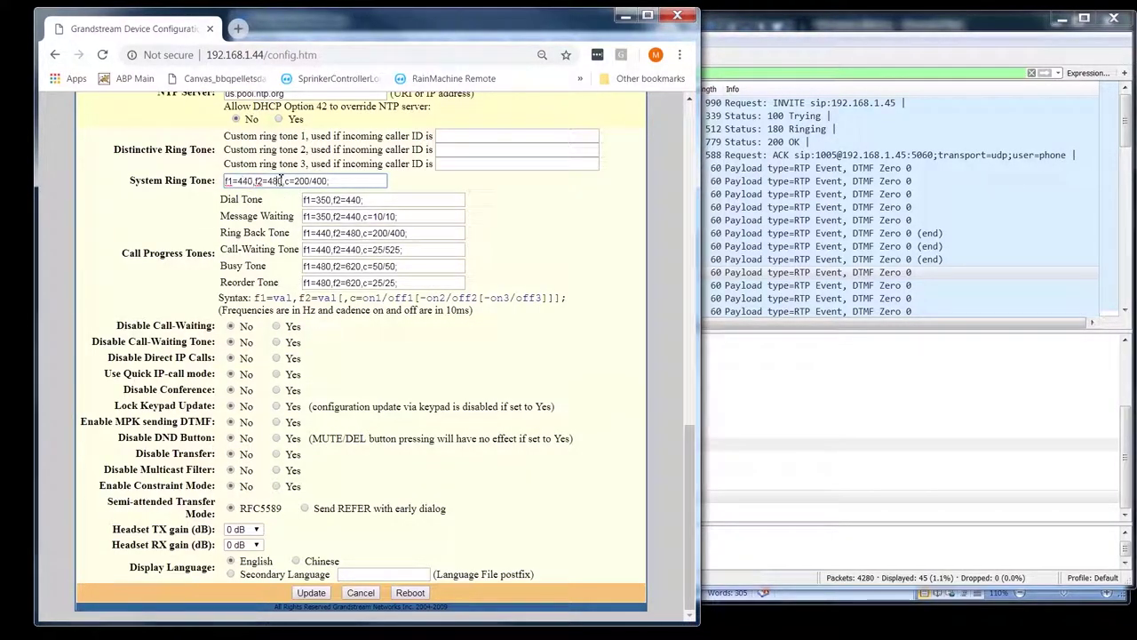
{"action": "double_click", "coordinate": [277, 180]}
{"action": "left_click_drag", "start_coordinate": [331, 180], "coordinate": [298, 224]}
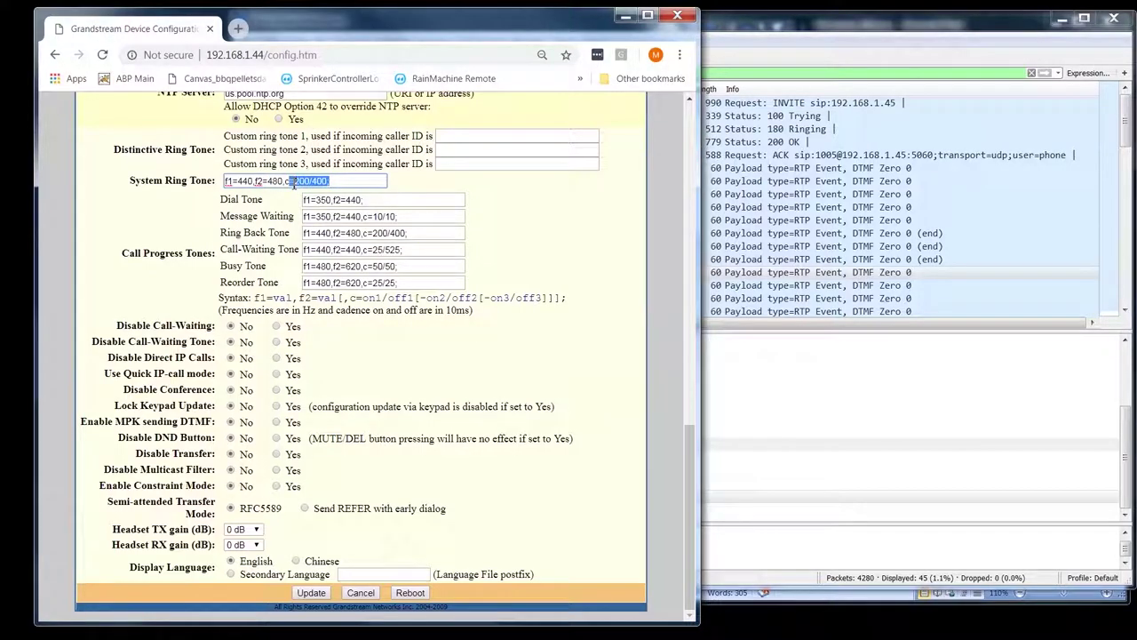
{"action": "left_click", "coordinate": [200, 222]}
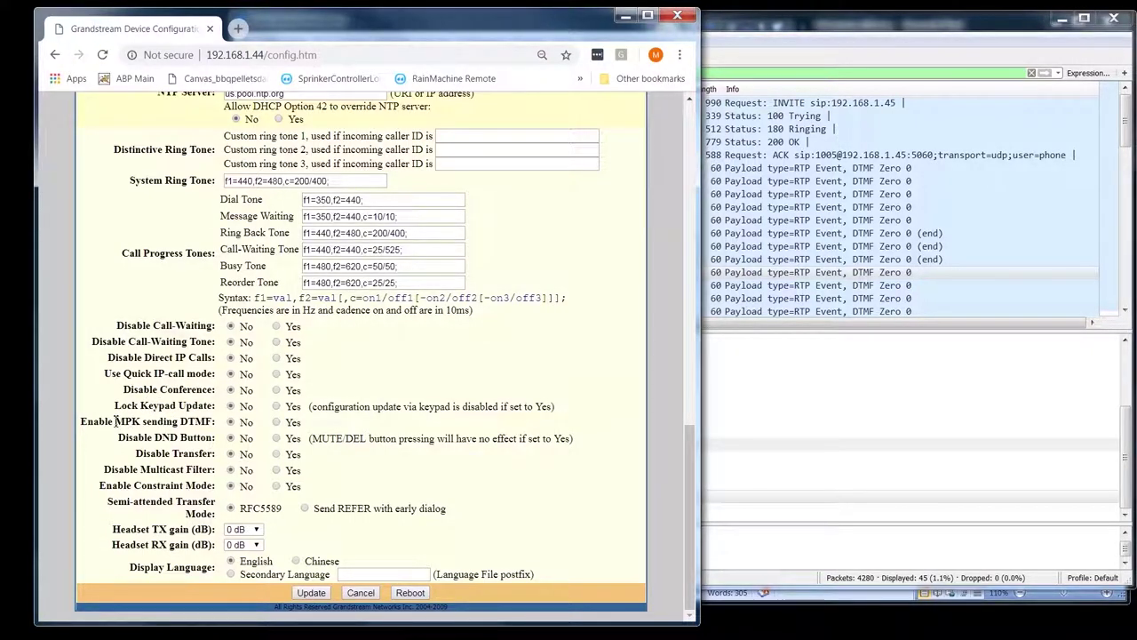
{"action": "left_click_drag", "start_coordinate": [144, 408], "coordinate": [165, 424]}
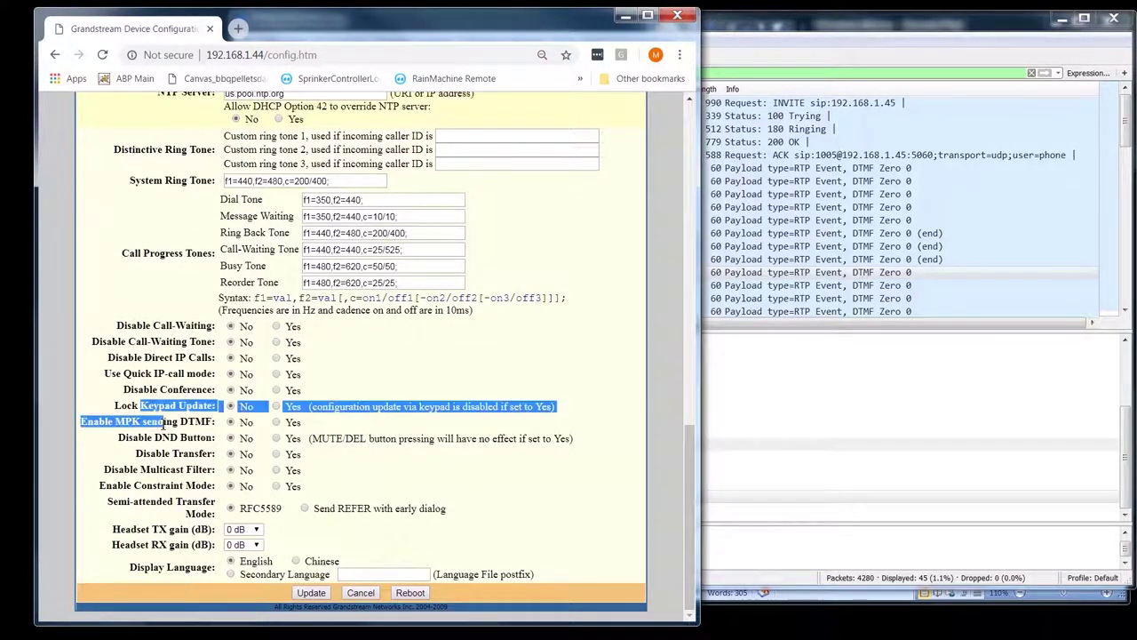
{"action": "left_click", "coordinate": [95, 423]}
{"action": "double_click", "coordinate": [128, 421]}
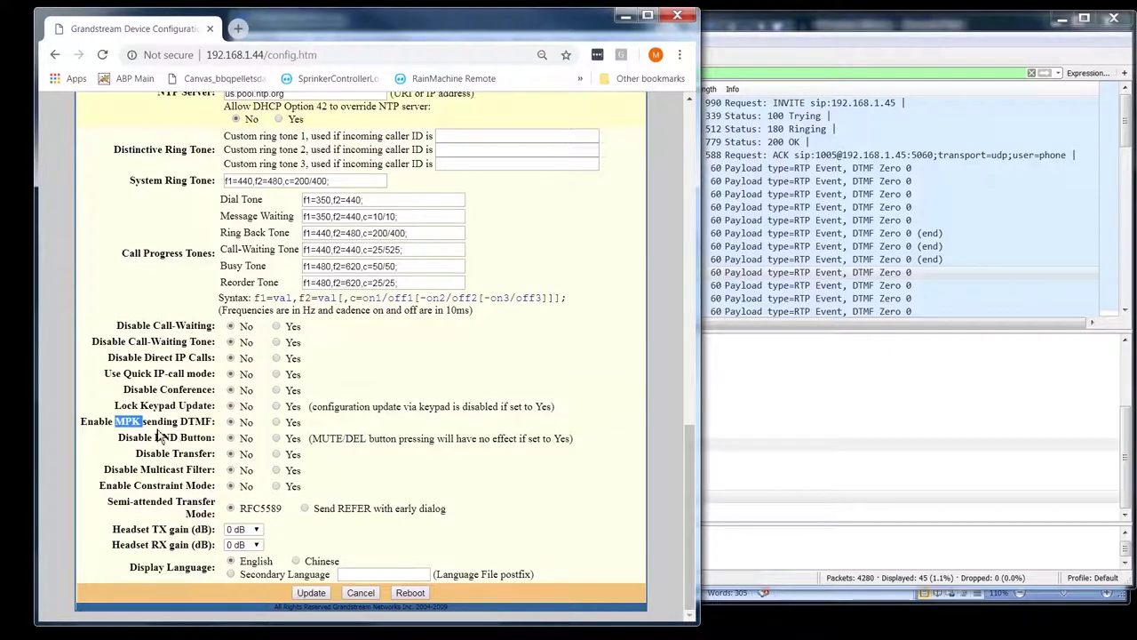
{"action": "left_click", "coordinate": [127, 421]}
{"action": "double_click", "coordinate": [128, 421]}
{"action": "left_click", "coordinate": [128, 421]}
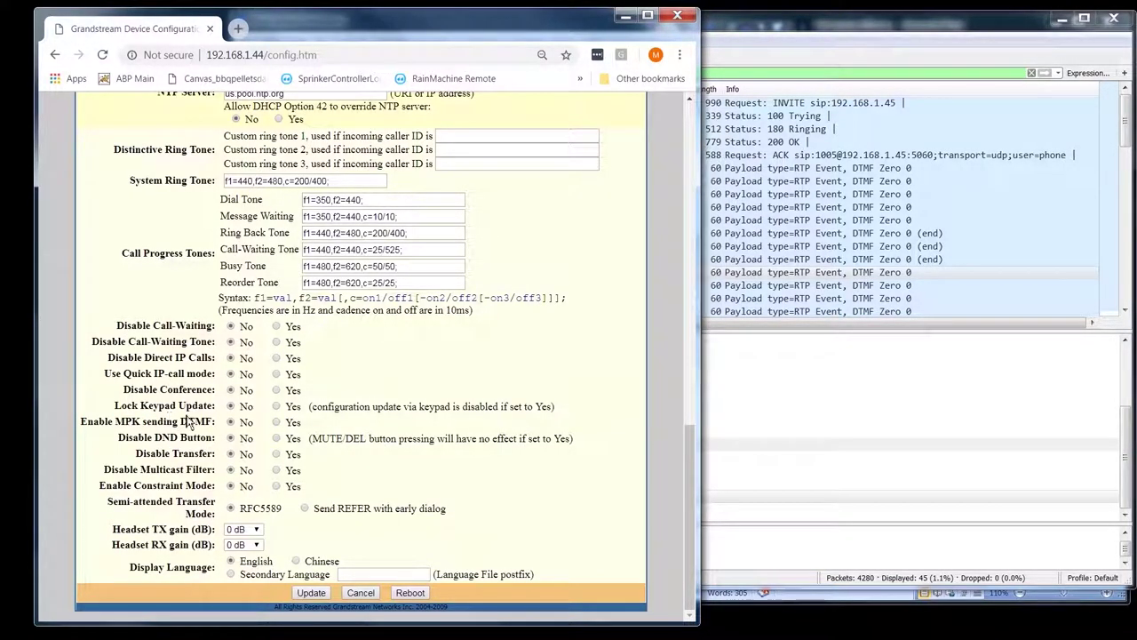
{"action": "double_click", "coordinate": [129, 421]}
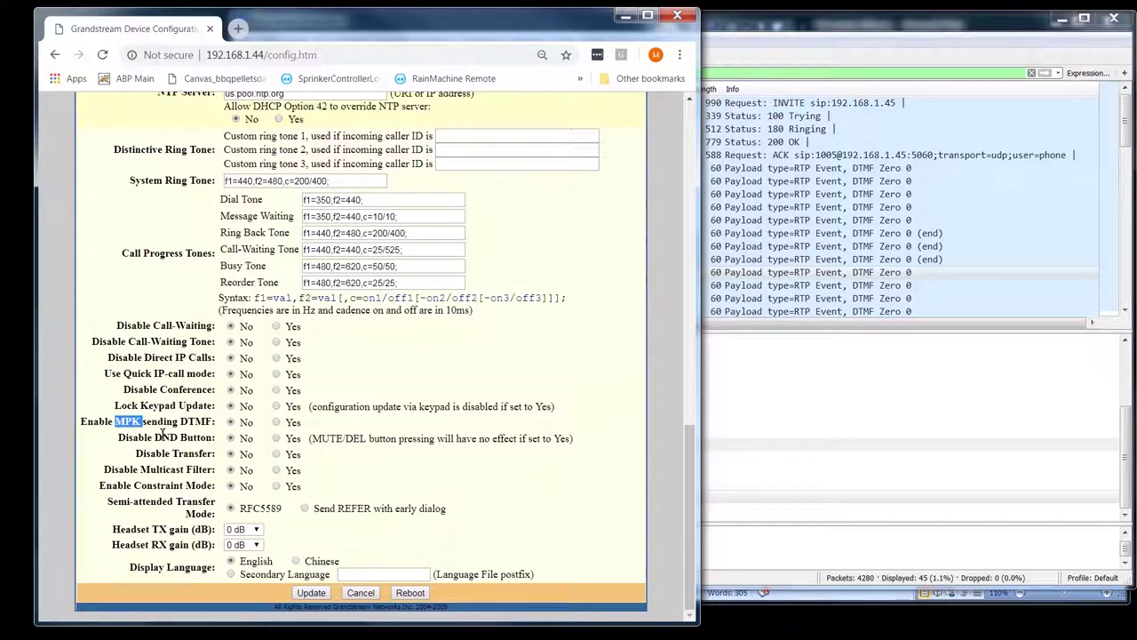
{"action": "left_click", "coordinate": [162, 435]}
{"action": "double_click", "coordinate": [167, 437]}
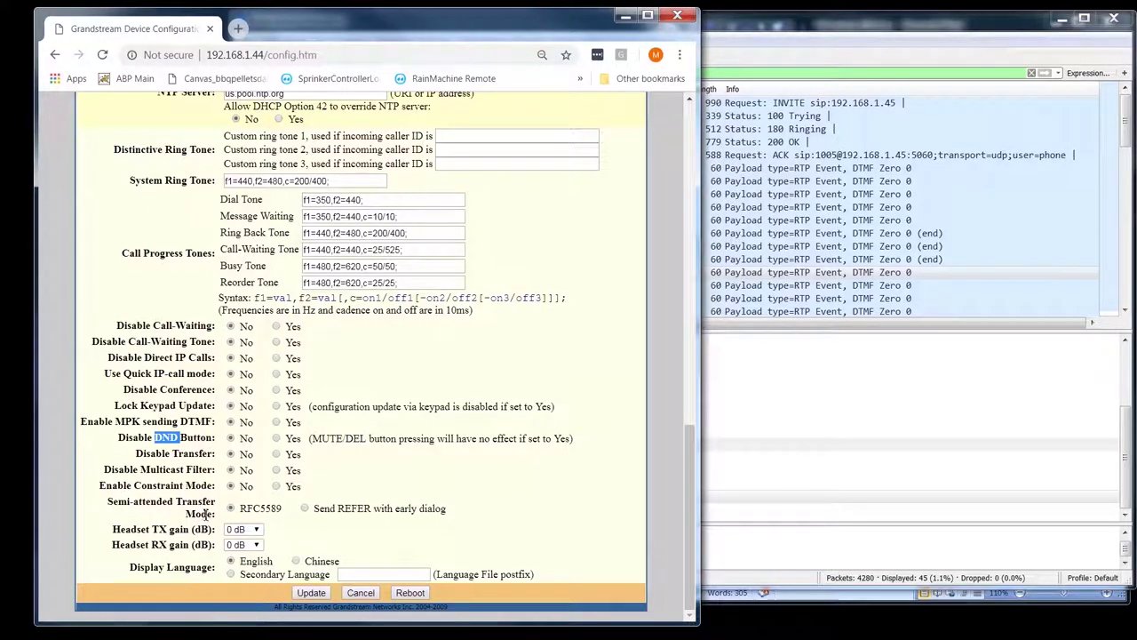
{"action": "left_click_drag", "start_coordinate": [210, 486], "coordinate": [106, 488]}
{"action": "left_click", "coordinate": [106, 488]}
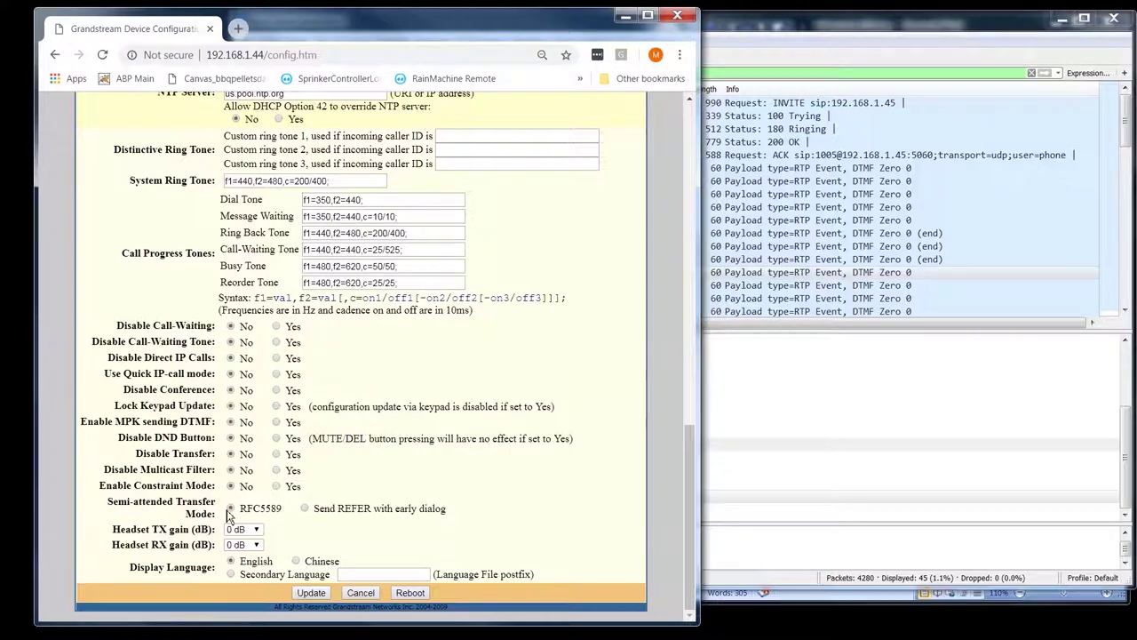
{"action": "double_click", "coordinate": [336, 508]}
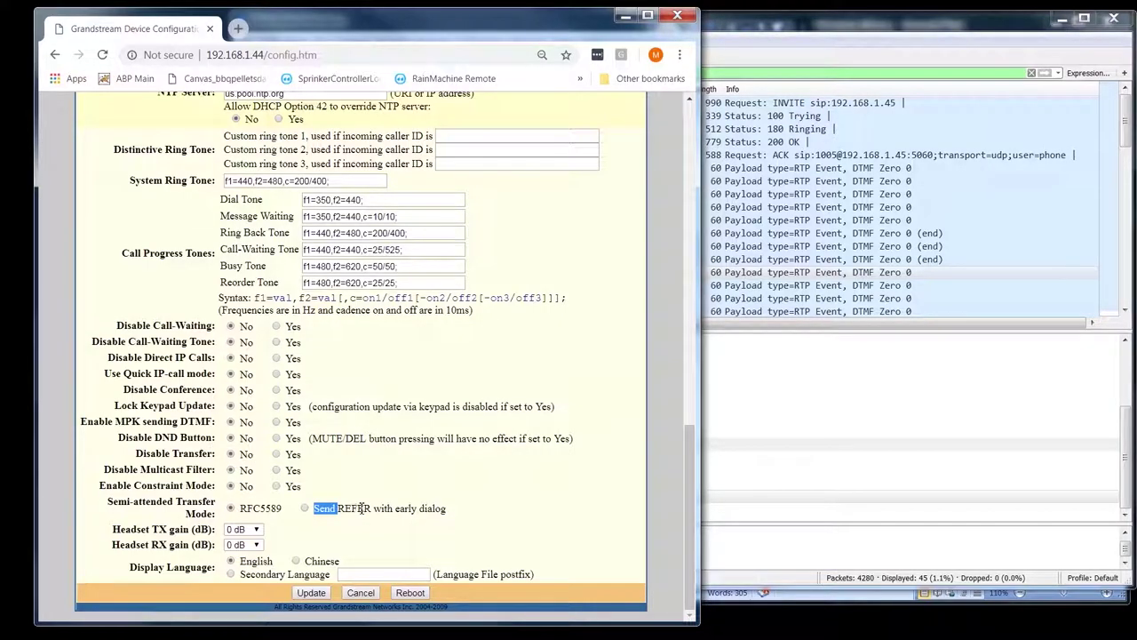
{"action": "left_click", "coordinate": [366, 503]}
{"action": "scroll", "coordinate": [589, 279], "scroll_direction": "up", "scroll_amount": 10}
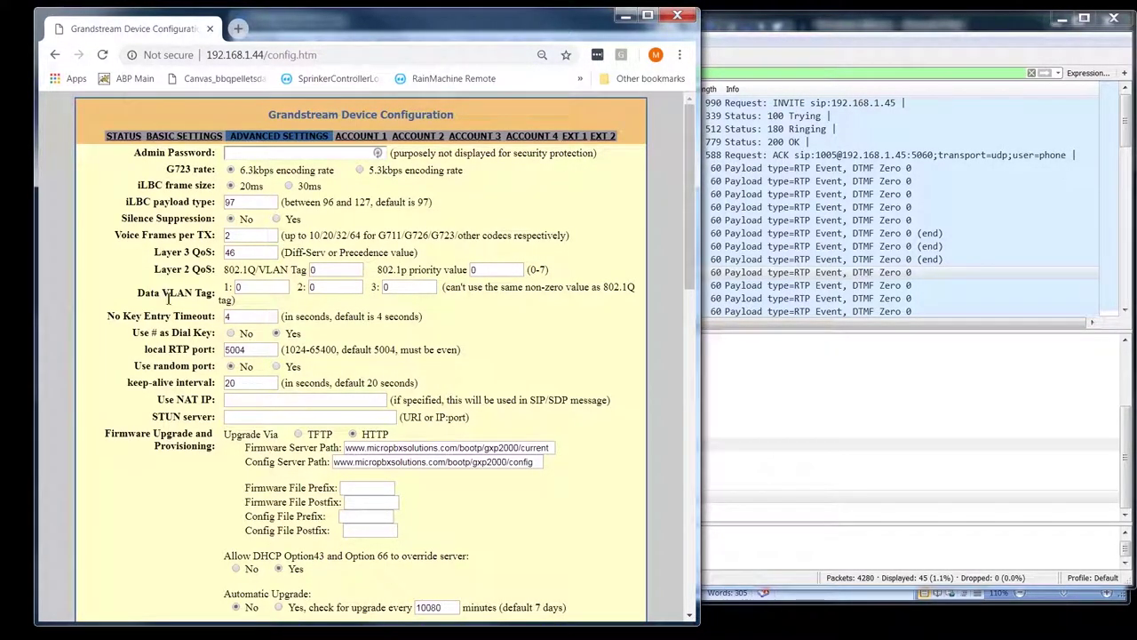
{"action": "key", "text": "alt+Tab"}
{"action": "left_click", "coordinate": [458, 471]}
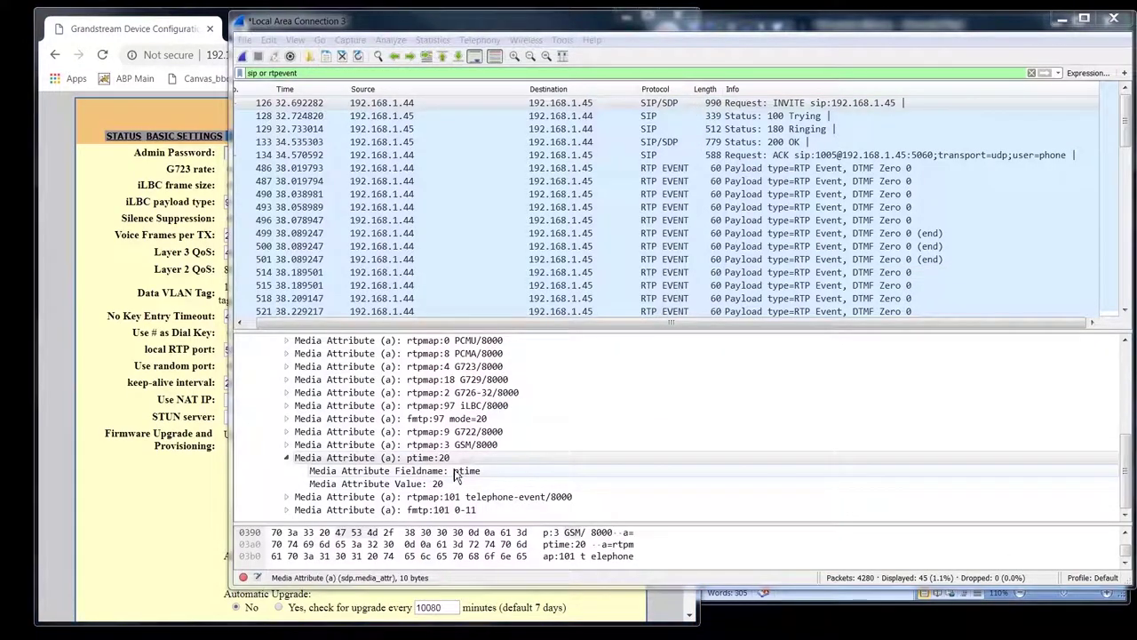
{"action": "left_click", "coordinate": [437, 461]}
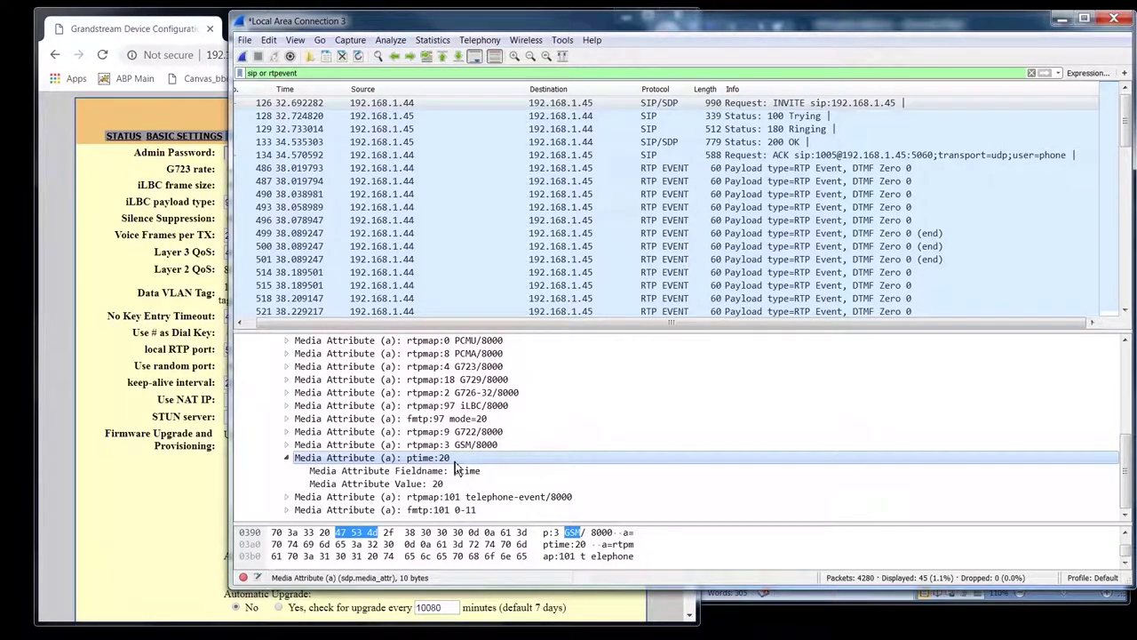
{"action": "left_click", "coordinate": [446, 468]}
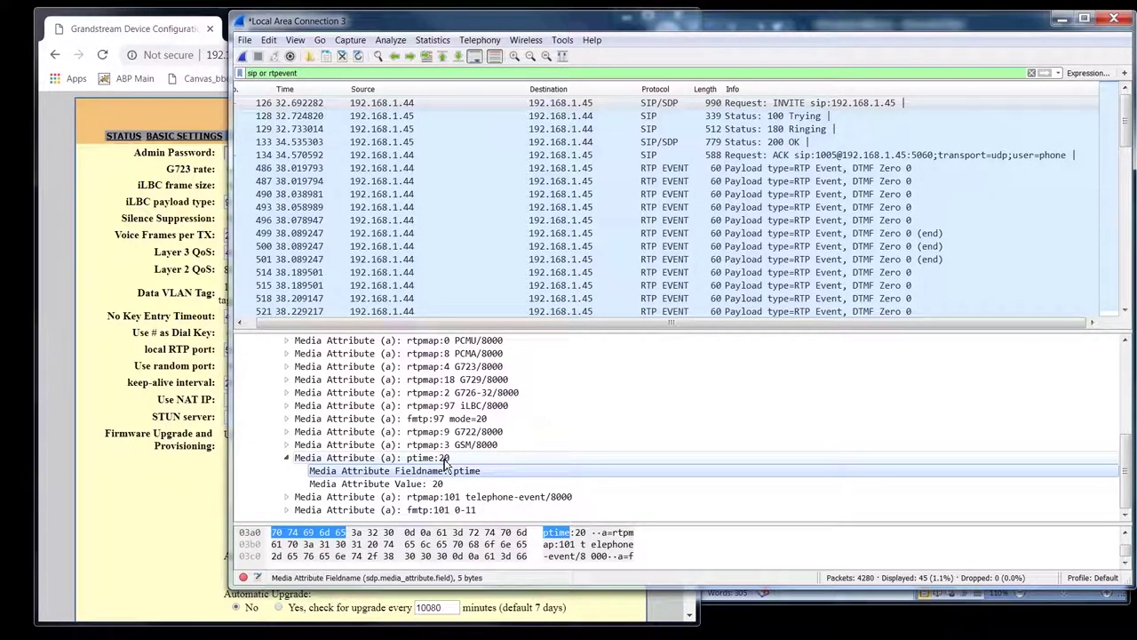
{"action": "left_click", "coordinate": [445, 458]}
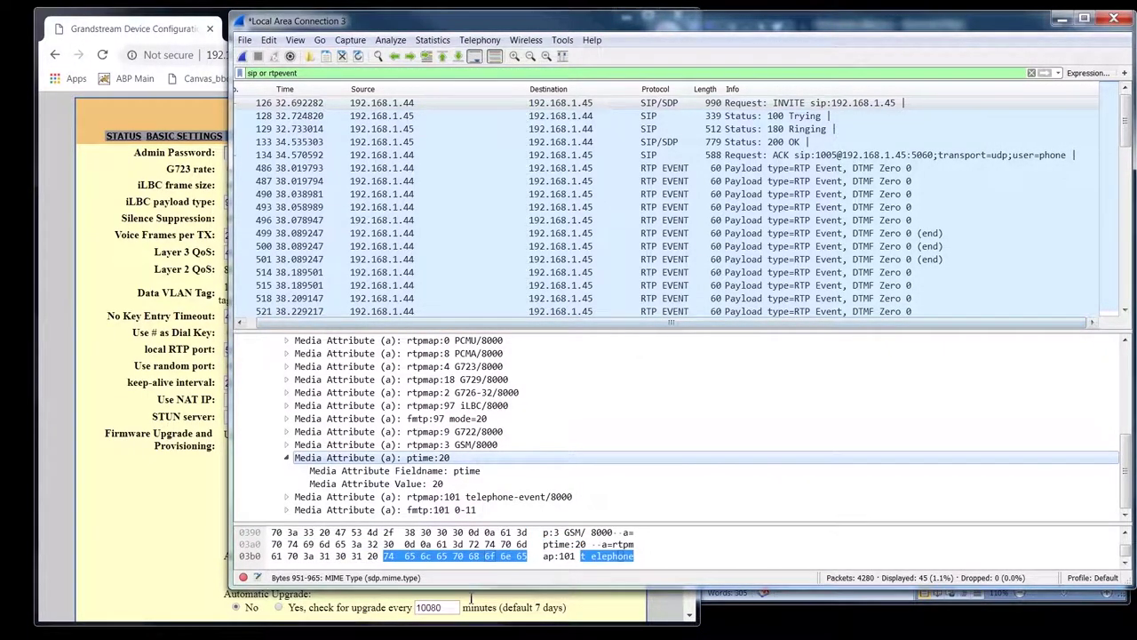
{"action": "left_click", "coordinate": [288, 458]}
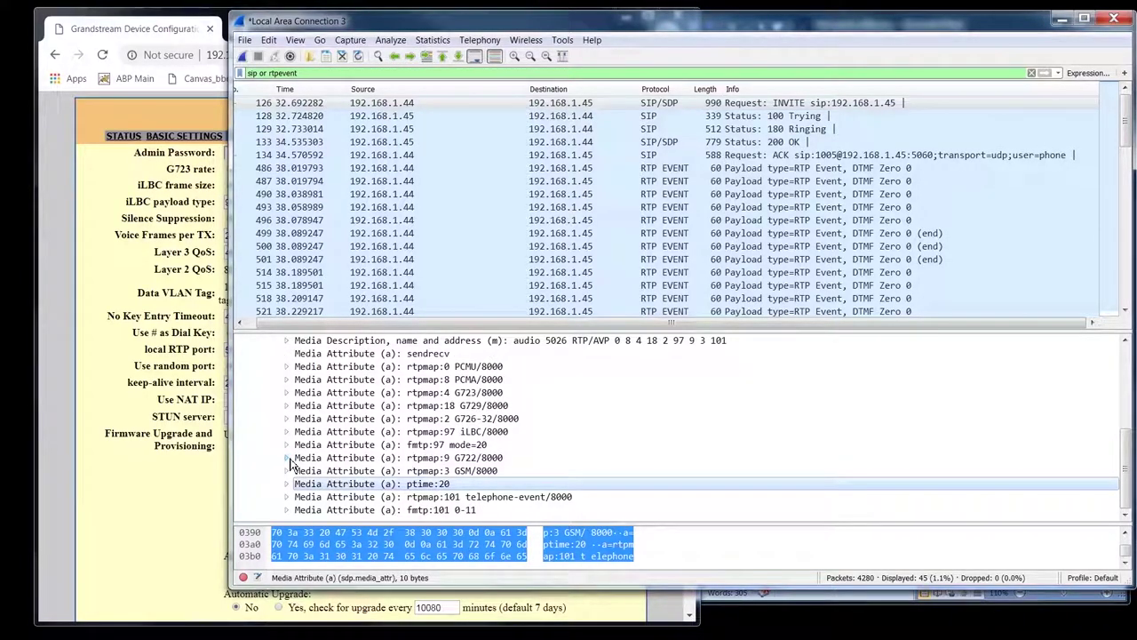
{"action": "left_click", "coordinate": [124, 291]}
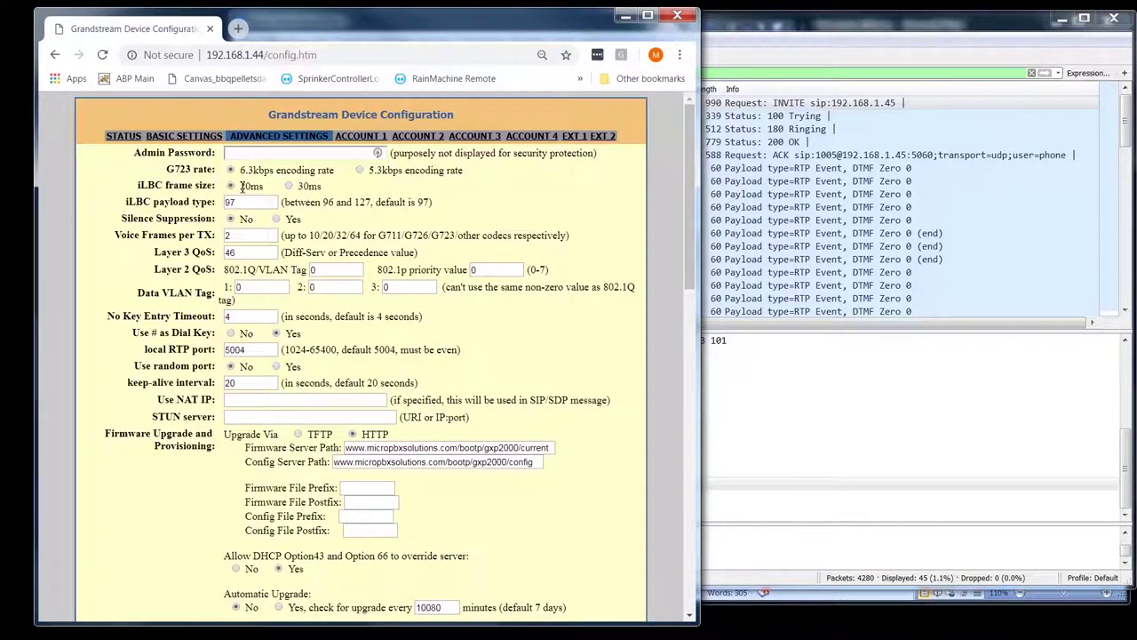
- Compare the iLBC frame size setting with the capture's ptime:20 attribute, then minimize Wireshark
{"action": "double_click", "coordinate": [151, 184]}
{"action": "left_click", "coordinate": [777, 27]}
{"action": "left_click", "coordinate": [481, 484]}
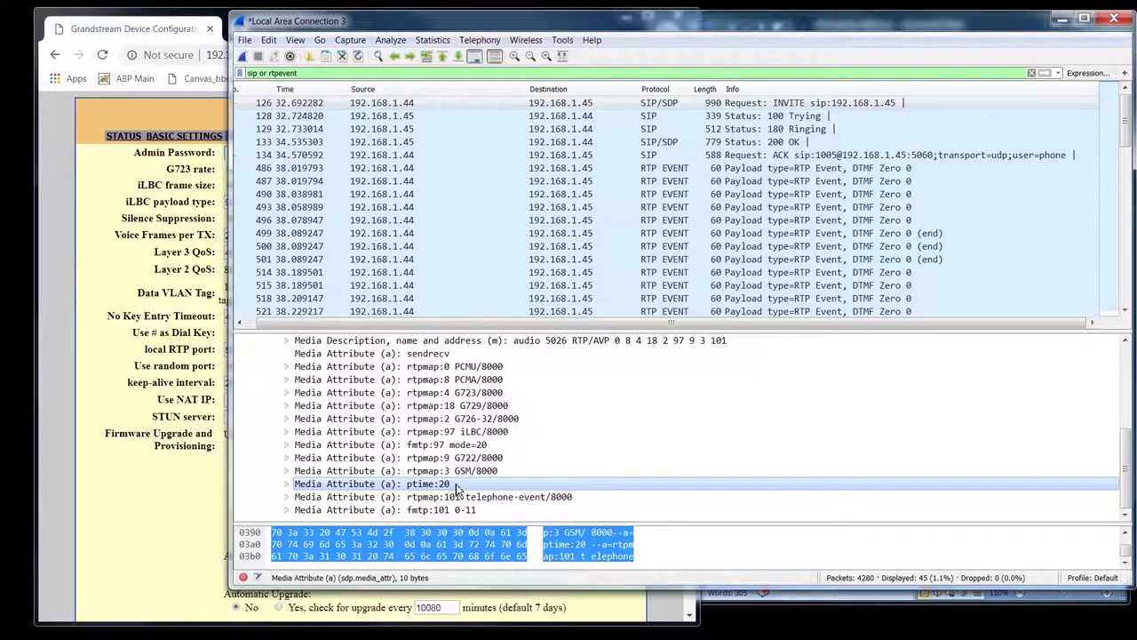
{"action": "left_click", "coordinate": [28, 517]}
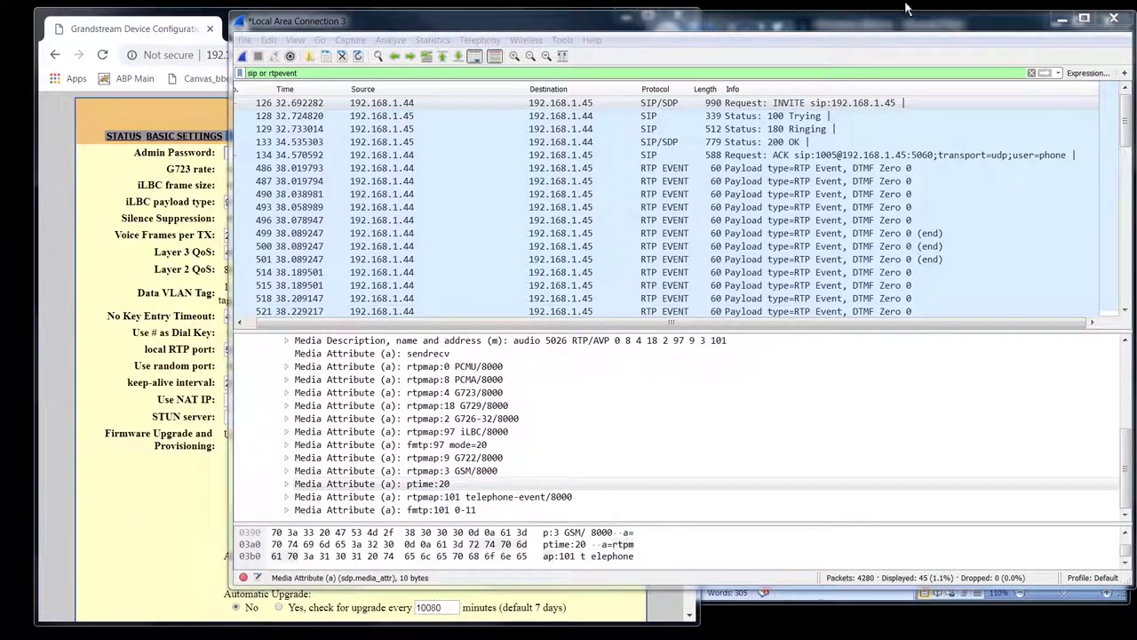
{"action": "left_click", "coordinate": [1062, 18]}
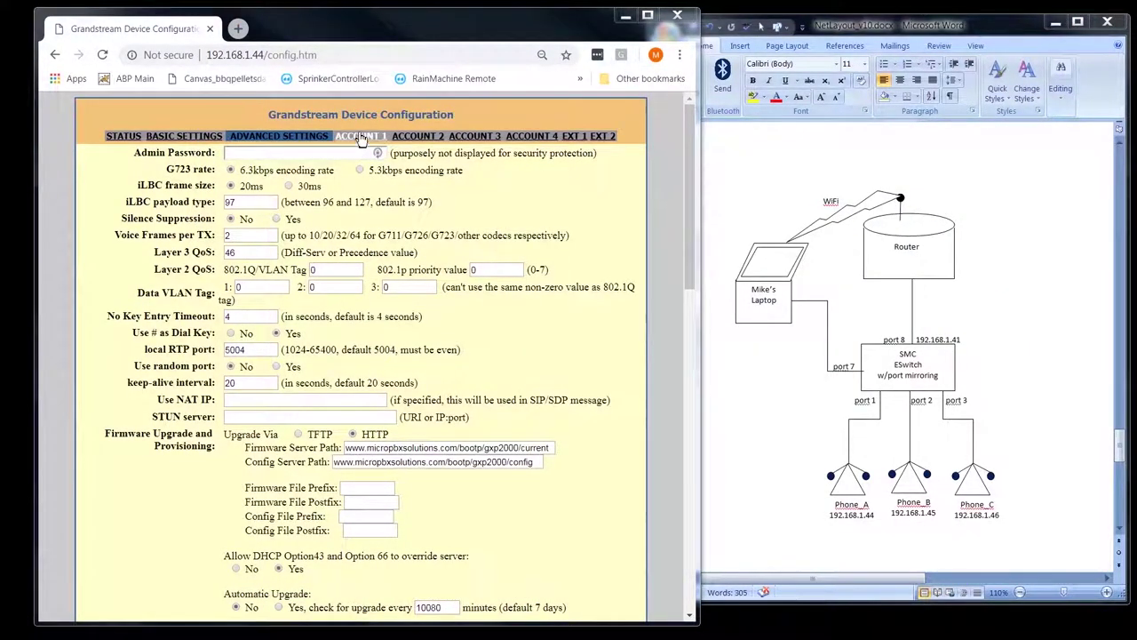
- Go to Basic Settings and highlight the Multi Purpose Key label
{"action": "left_click", "coordinate": [360, 140]}
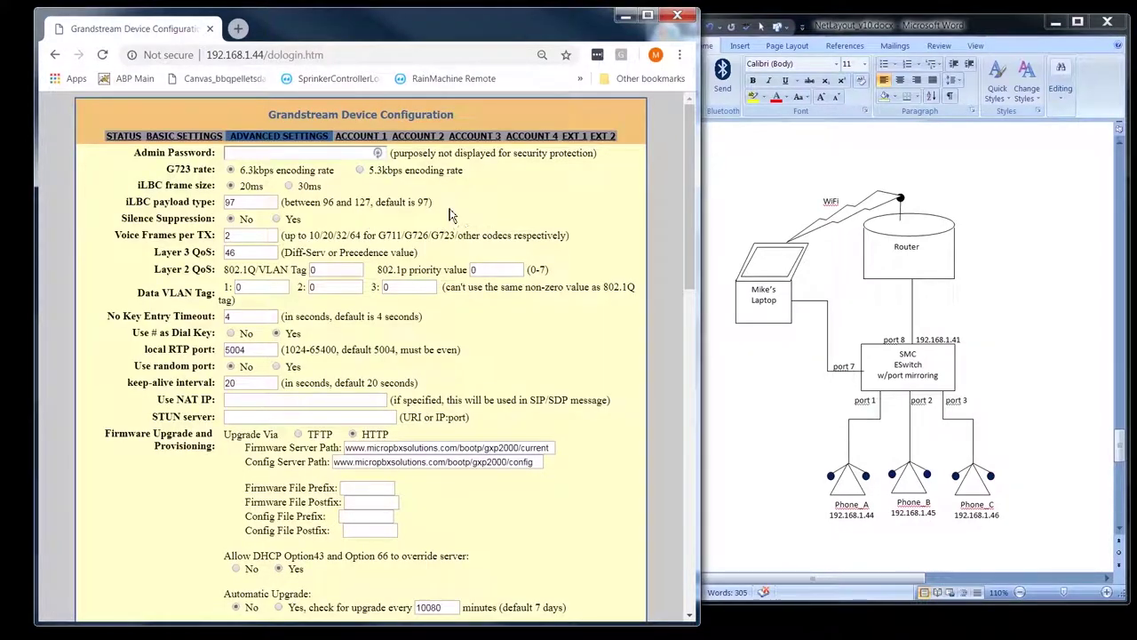
{"action": "left_click", "coordinate": [360, 136]}
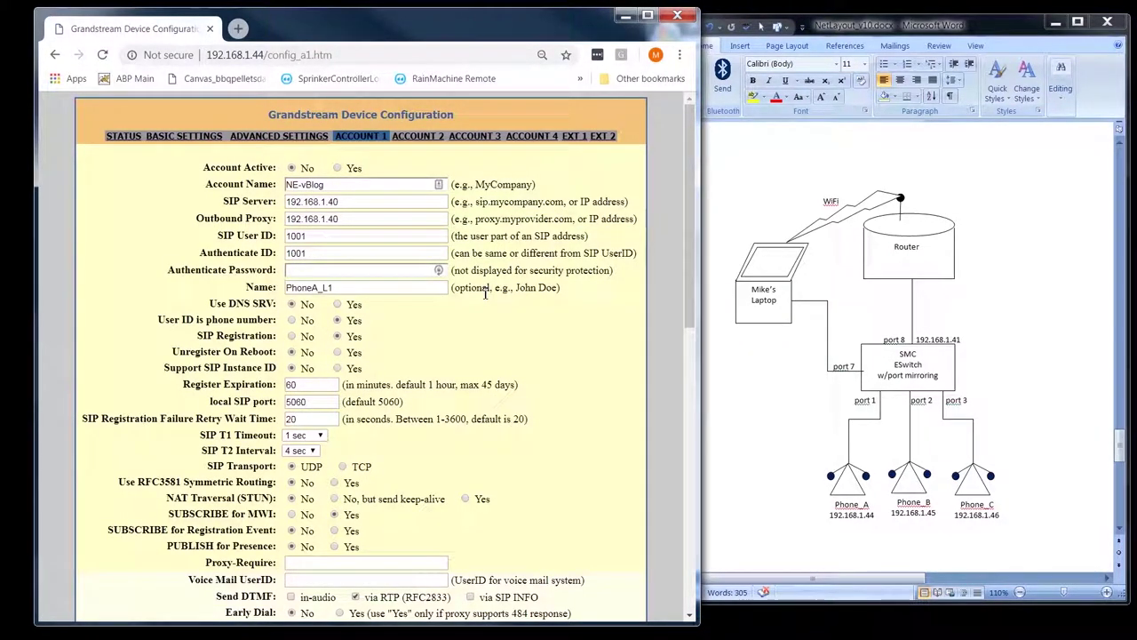
{"action": "left_click", "coordinate": [193, 142]}
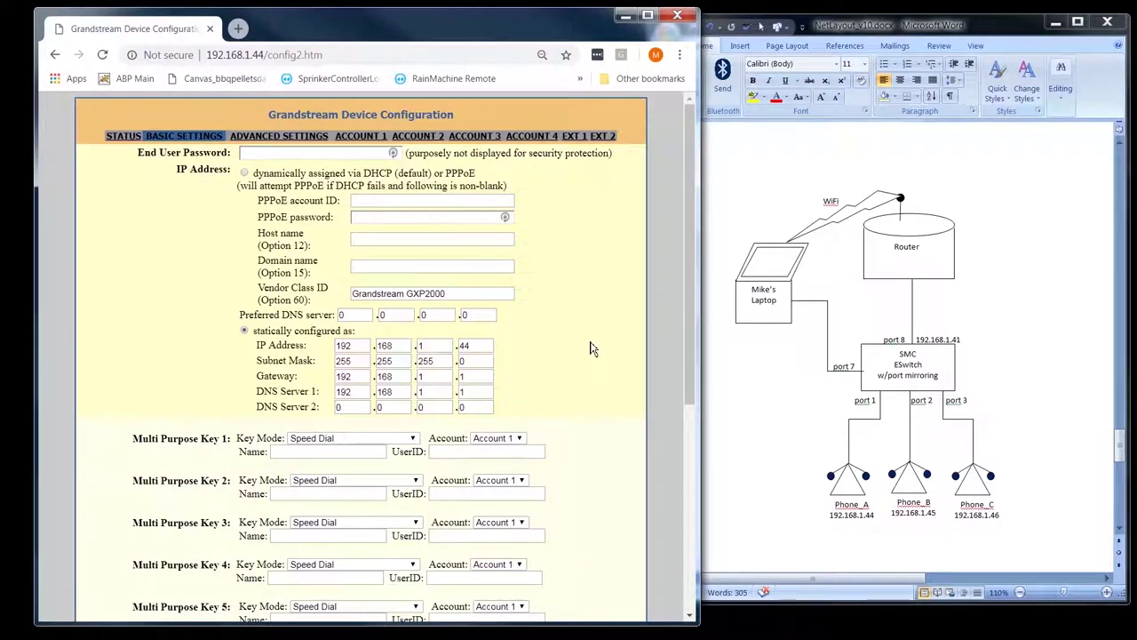
{"action": "scroll", "coordinate": [593, 348], "scroll_direction": "down", "scroll_amount": 3}
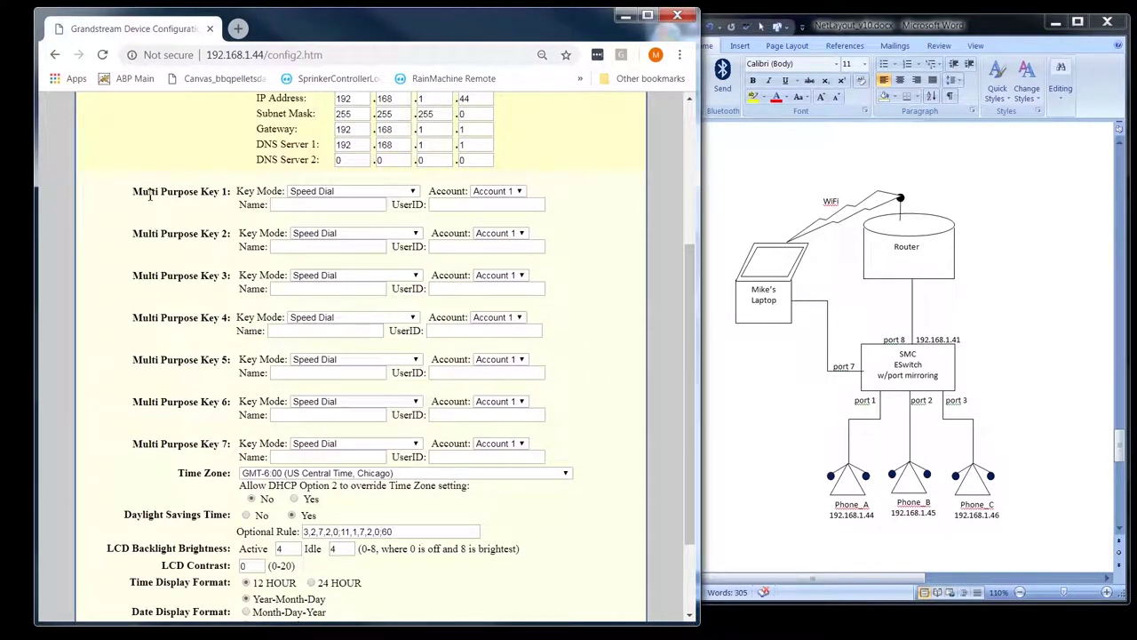
{"action": "left_click_drag", "start_coordinate": [220, 196], "coordinate": [138, 197]}
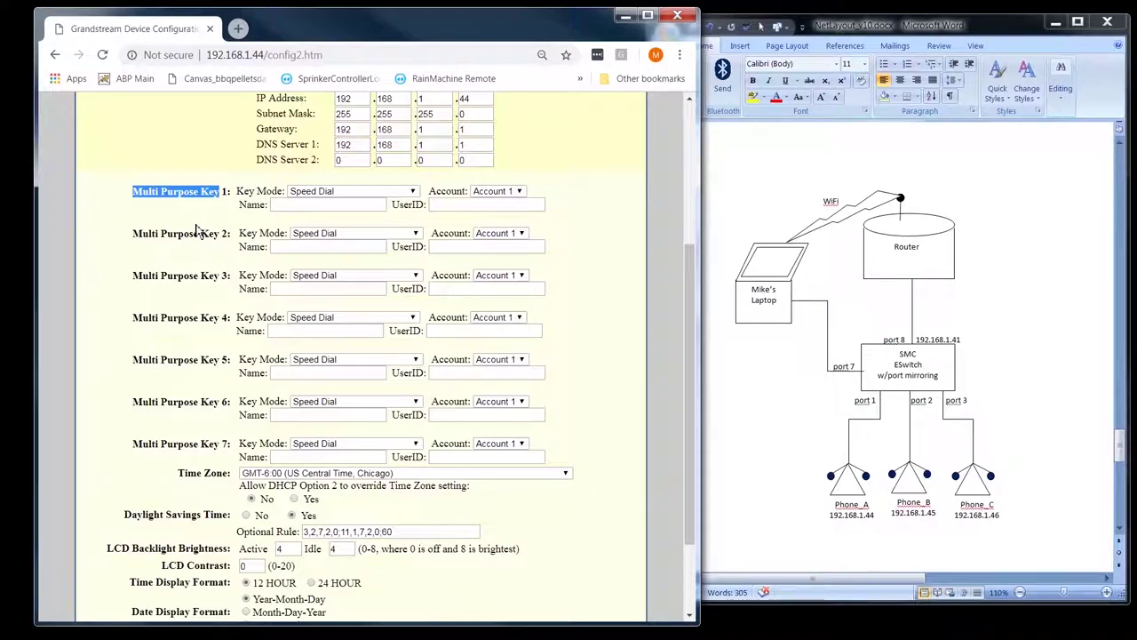
{"action": "left_click", "coordinate": [600, 246]}
- Highlight the Disable in-call DTMF display setting, then open Account 1
{"action": "scroll", "coordinate": [582, 266], "scroll_direction": "down", "scroll_amount": 2}
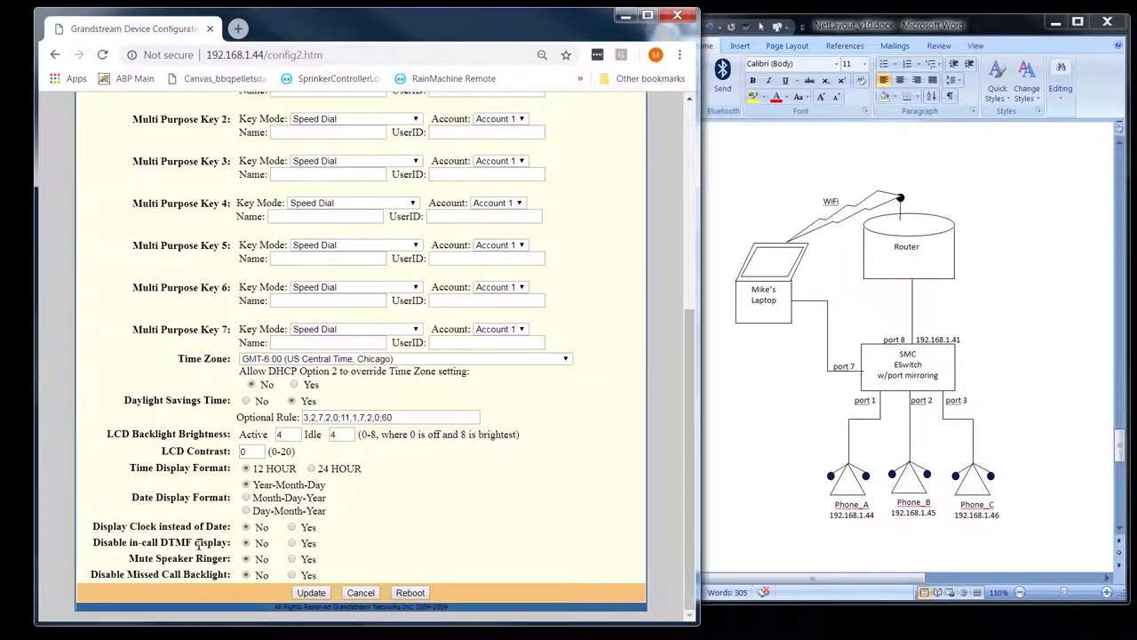
{"action": "left_click_drag", "start_coordinate": [233, 543], "coordinate": [121, 533]}
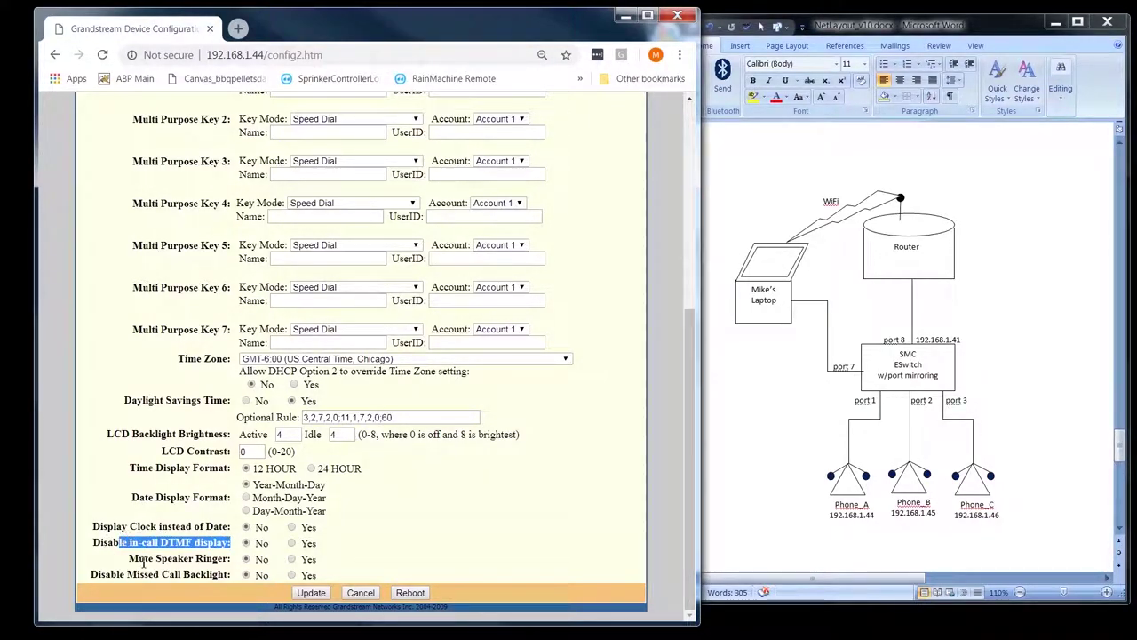
{"action": "scroll", "coordinate": [86, 551], "scroll_direction": "up", "scroll_amount": 5}
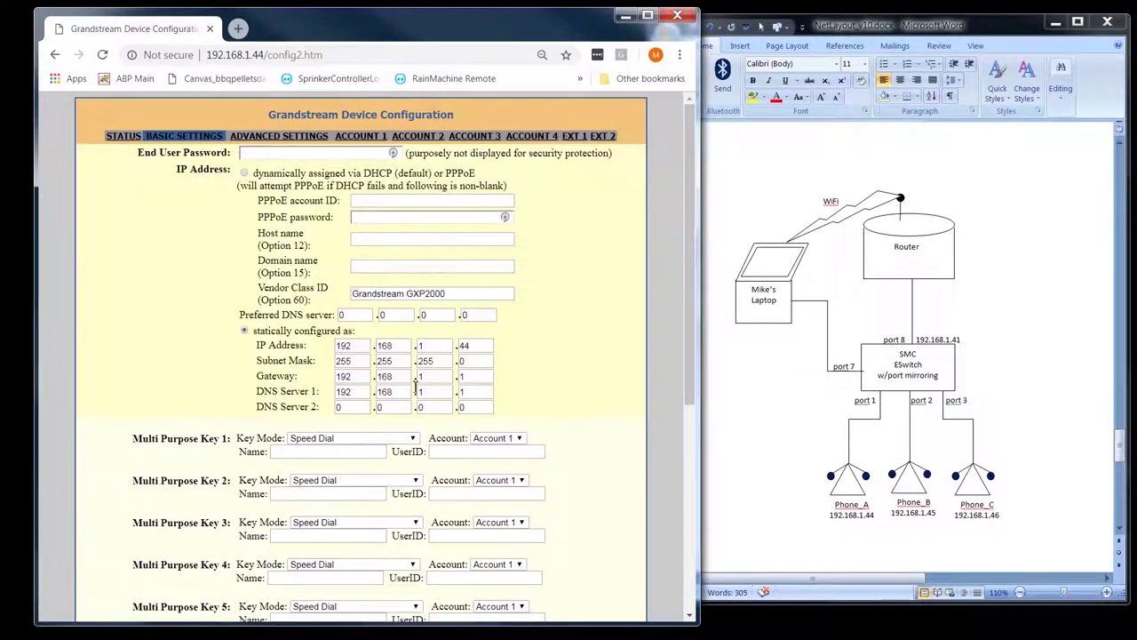
{"action": "left_click", "coordinate": [361, 136]}
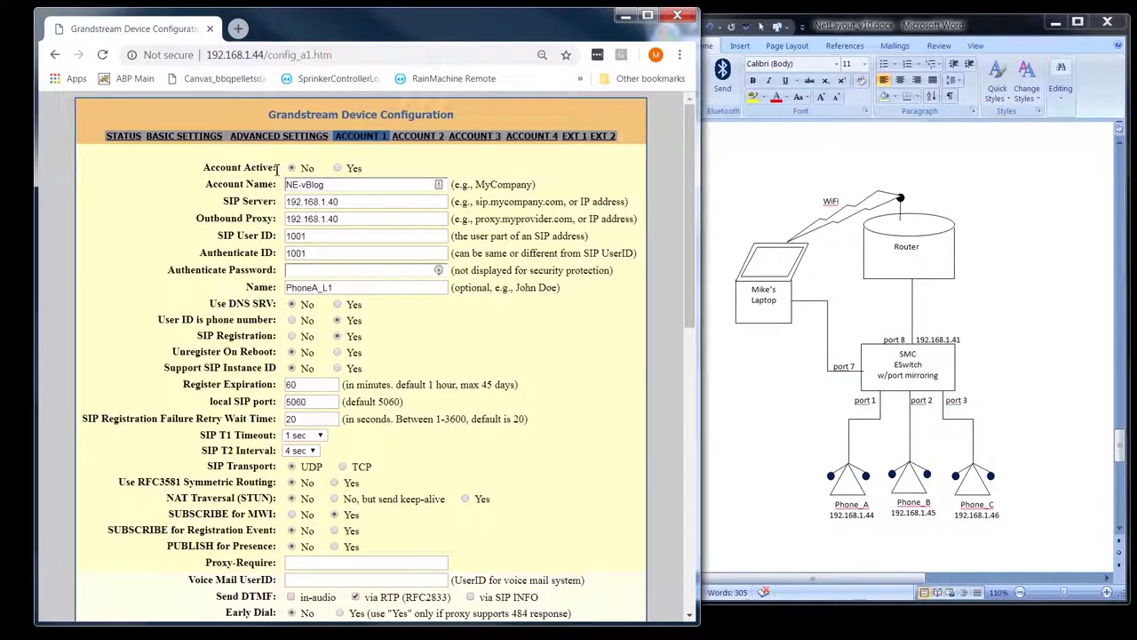
{"action": "left_click_drag", "start_coordinate": [279, 169], "coordinate": [203, 168]}
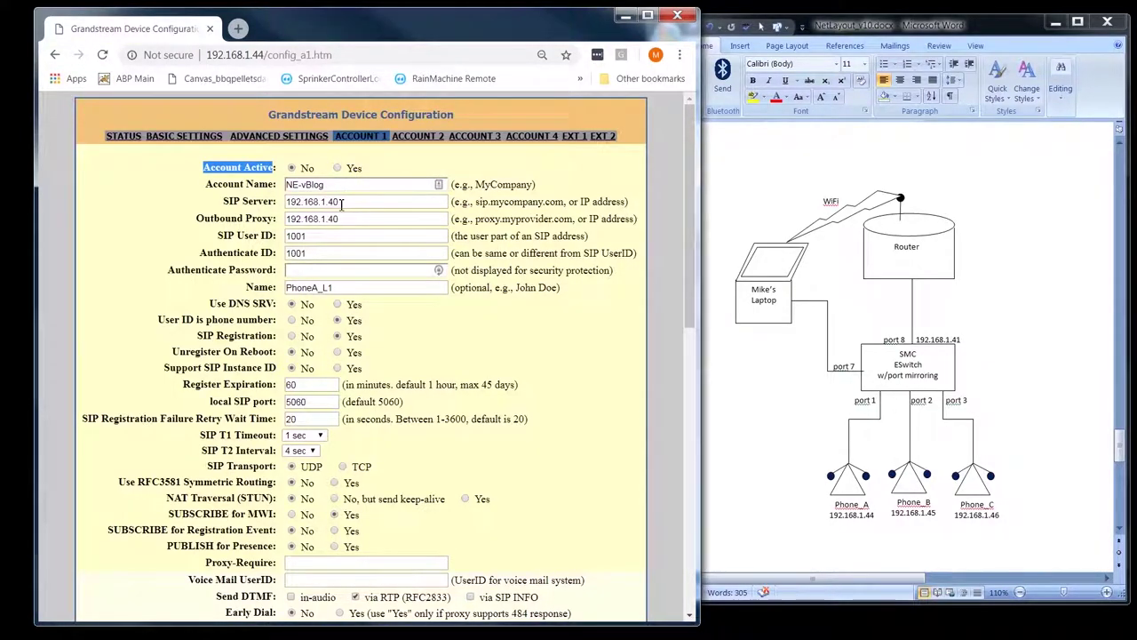
{"action": "double_click", "coordinate": [348, 202]}
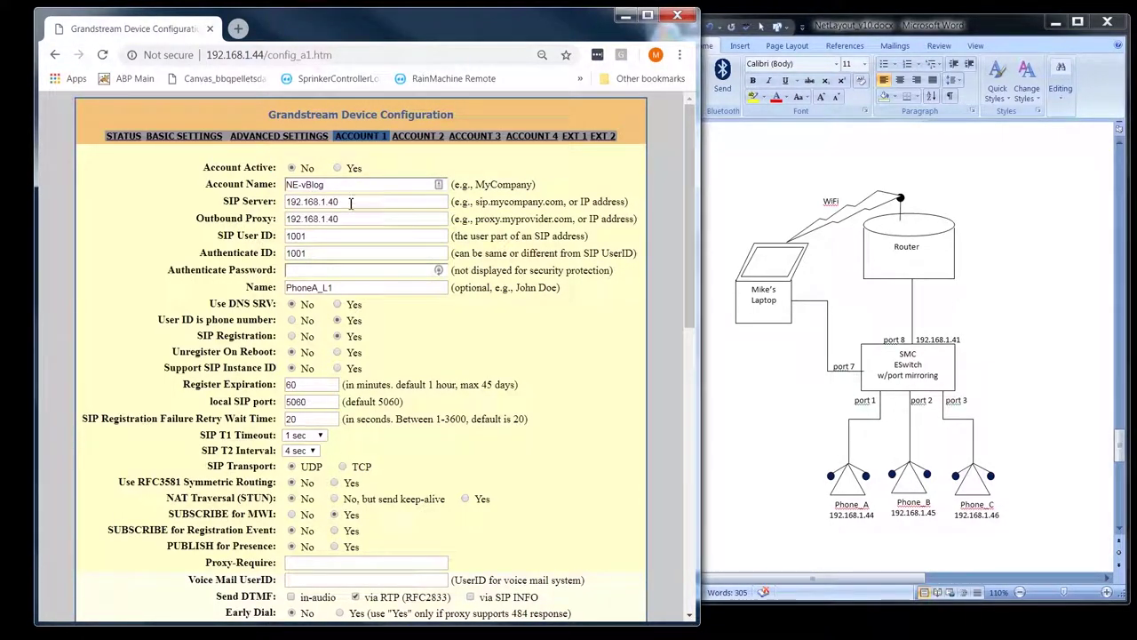
{"action": "left_click_drag", "start_coordinate": [170, 352], "coordinate": [524, 353]}
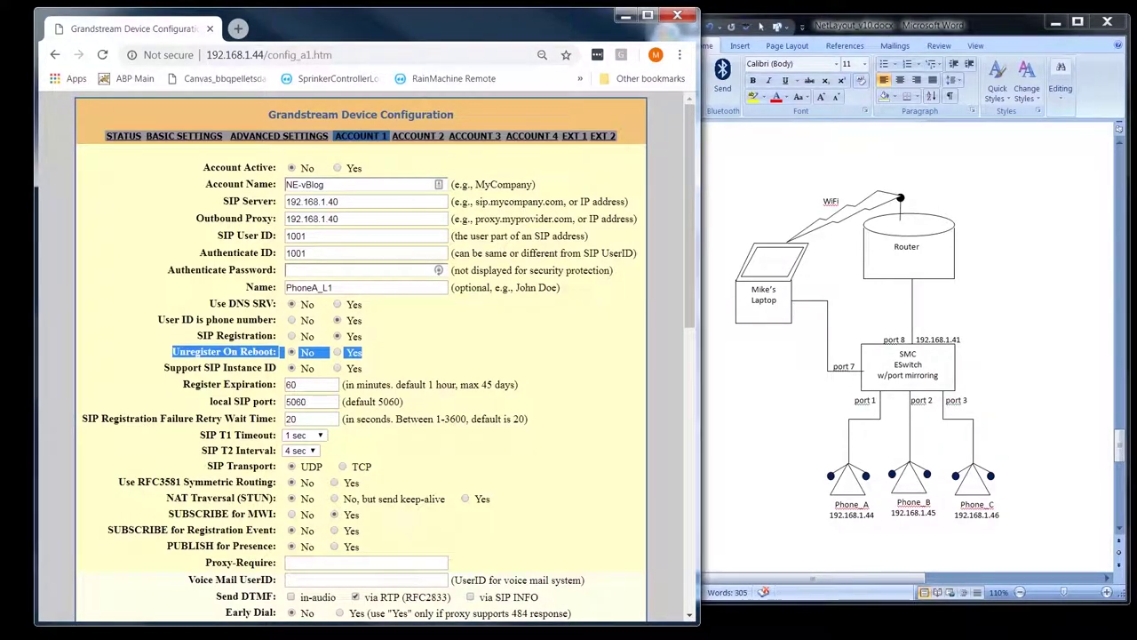
{"action": "left_click", "coordinate": [231, 186]}
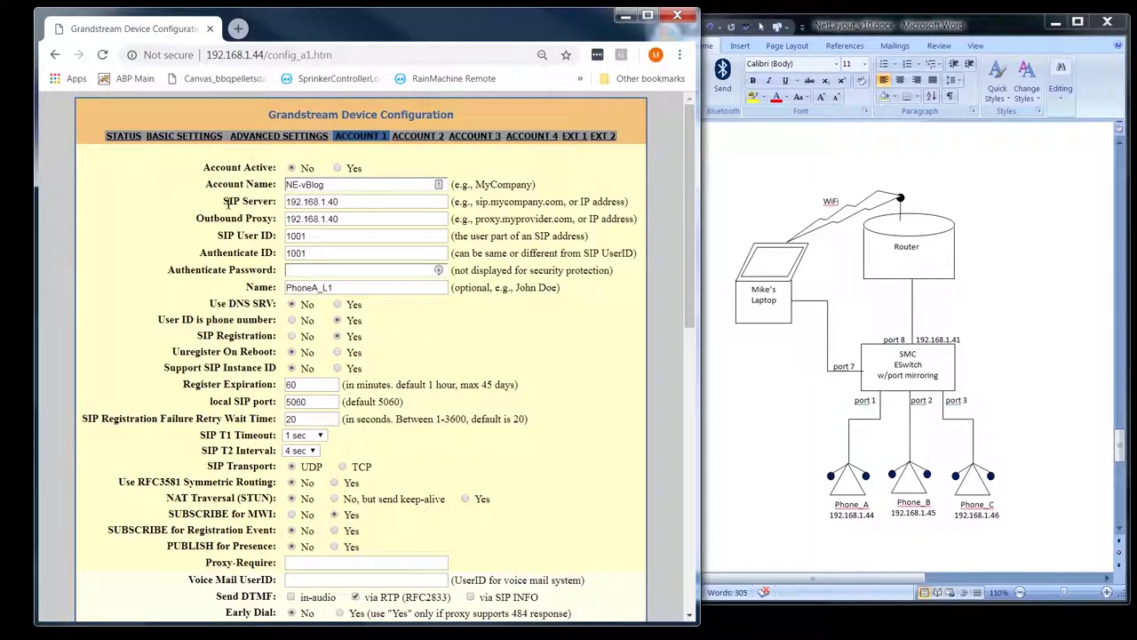
{"action": "left_click", "coordinate": [343, 202]}
{"action": "left_click", "coordinate": [264, 234]}
{"action": "double_click", "coordinate": [252, 253]}
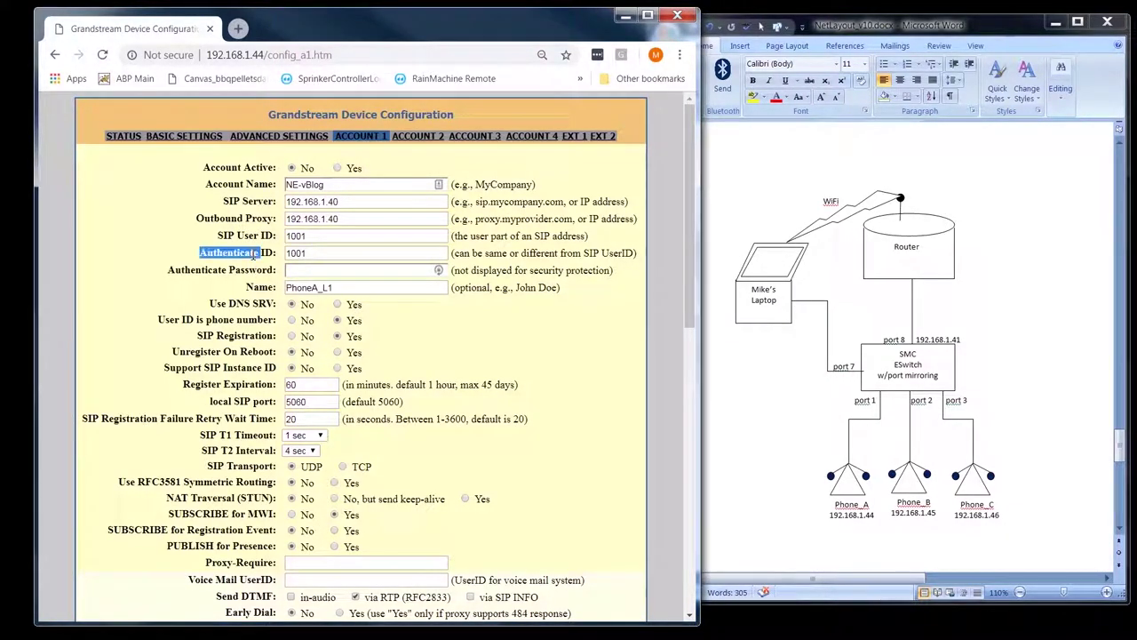
{"action": "left_click", "coordinate": [321, 270]}
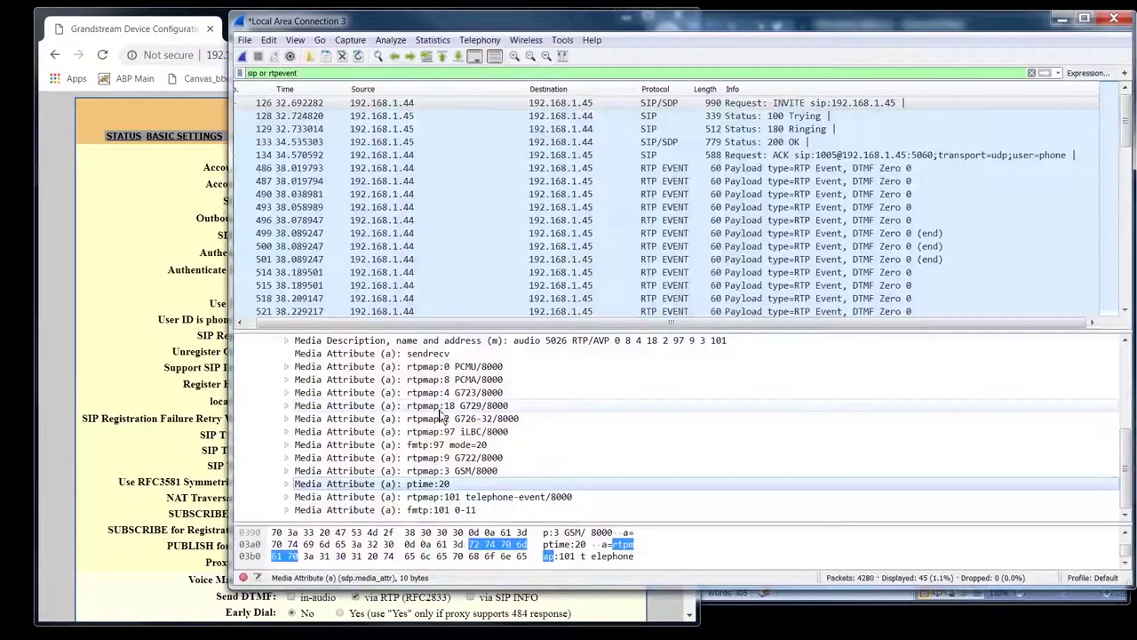
- Expand the INVITE's SIP message header and inspect the From header carrying PhoneA_L1
{"action": "left_click", "coordinate": [740, 105]}
{"action": "scroll", "coordinate": [311, 418], "scroll_direction": "up", "scroll_amount": 5}
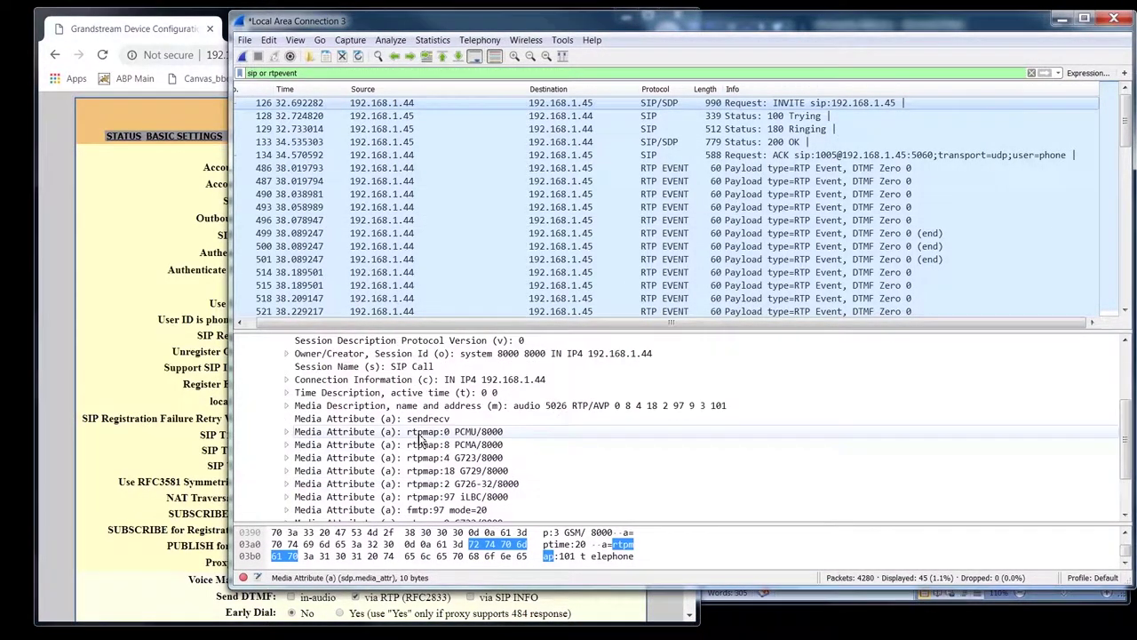
{"action": "left_click", "coordinate": [257, 432]}
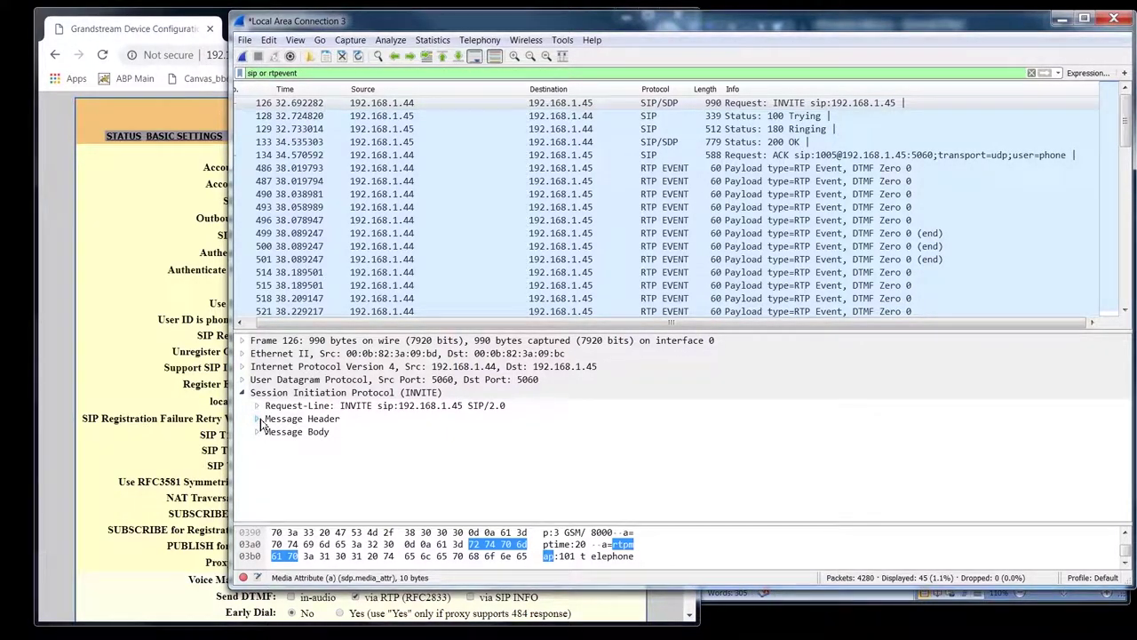
{"action": "left_click", "coordinate": [257, 419]}
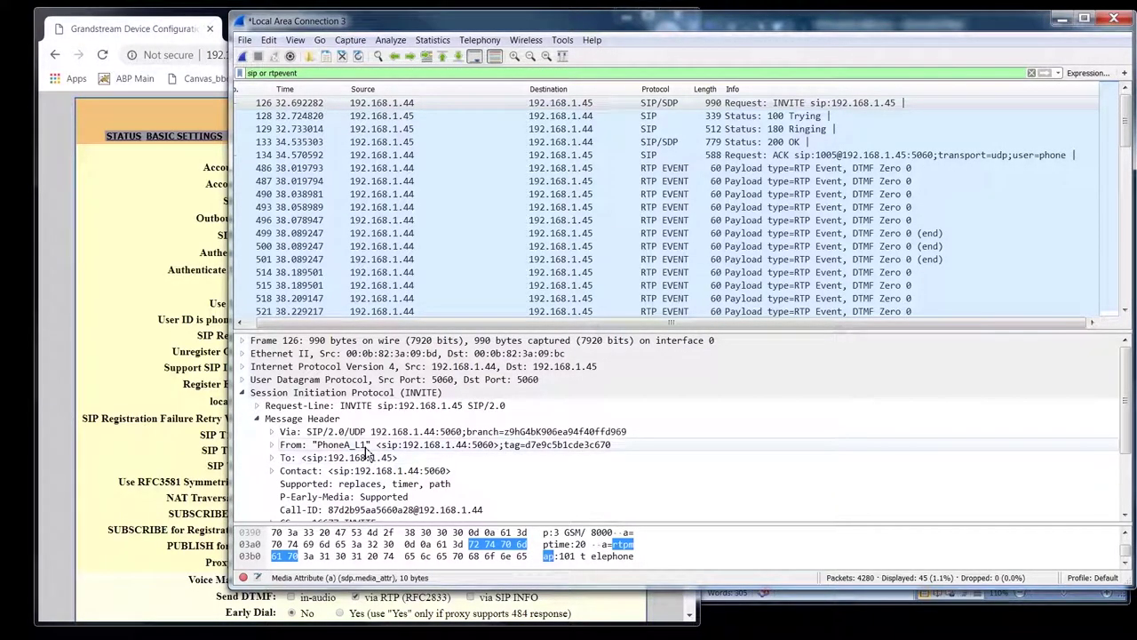
{"action": "left_click", "coordinate": [334, 445]}
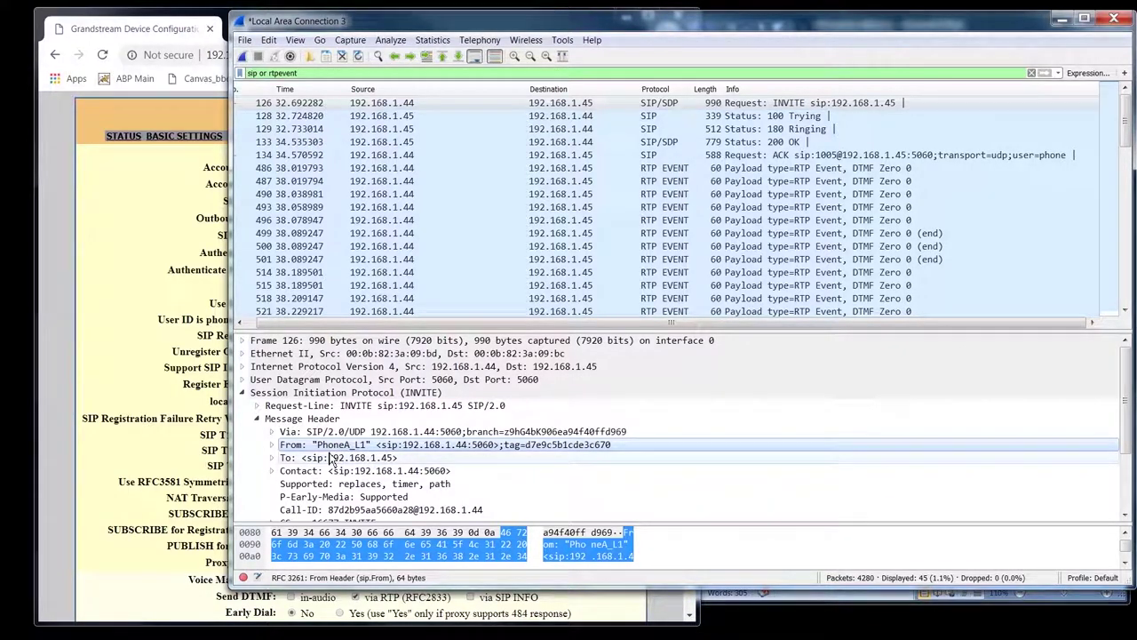
- Highlight the matching Name value PhoneA_L1 on the phone's Account 1 page
{"action": "left_click", "coordinate": [157, 281]}
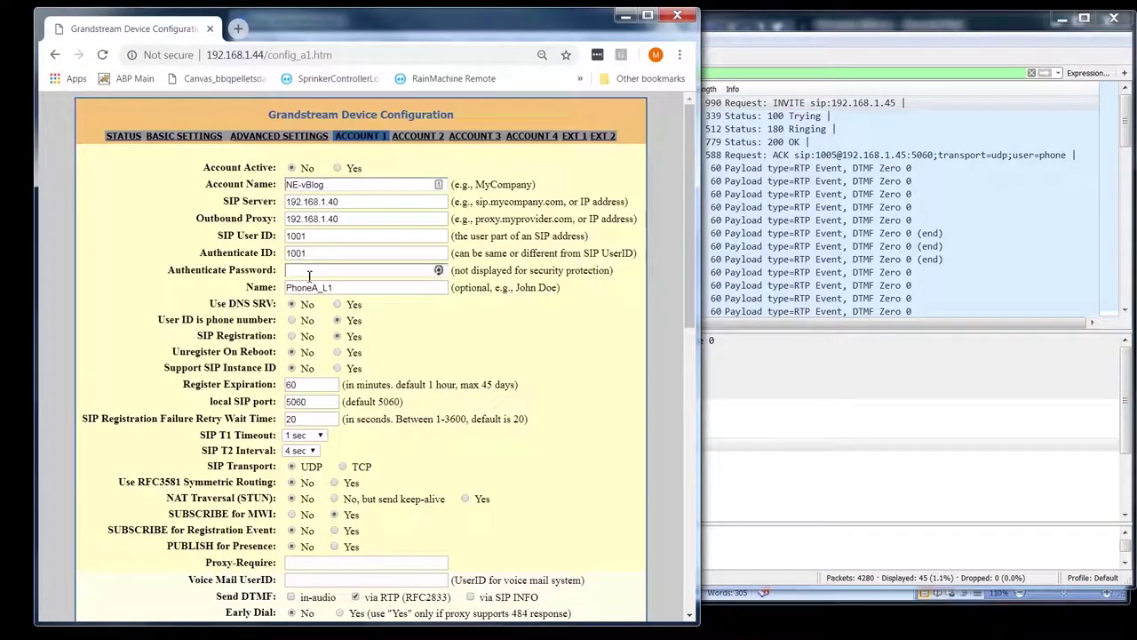
{"action": "left_click_drag", "start_coordinate": [338, 287], "coordinate": [287, 288]}
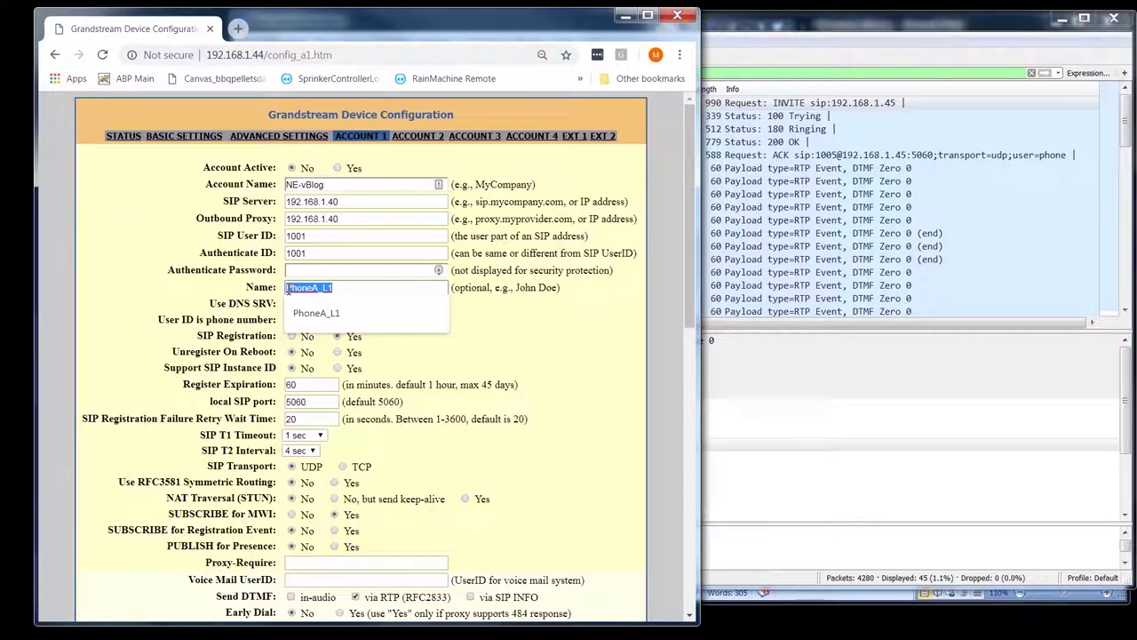
{"action": "left_click", "coordinate": [151, 286]}
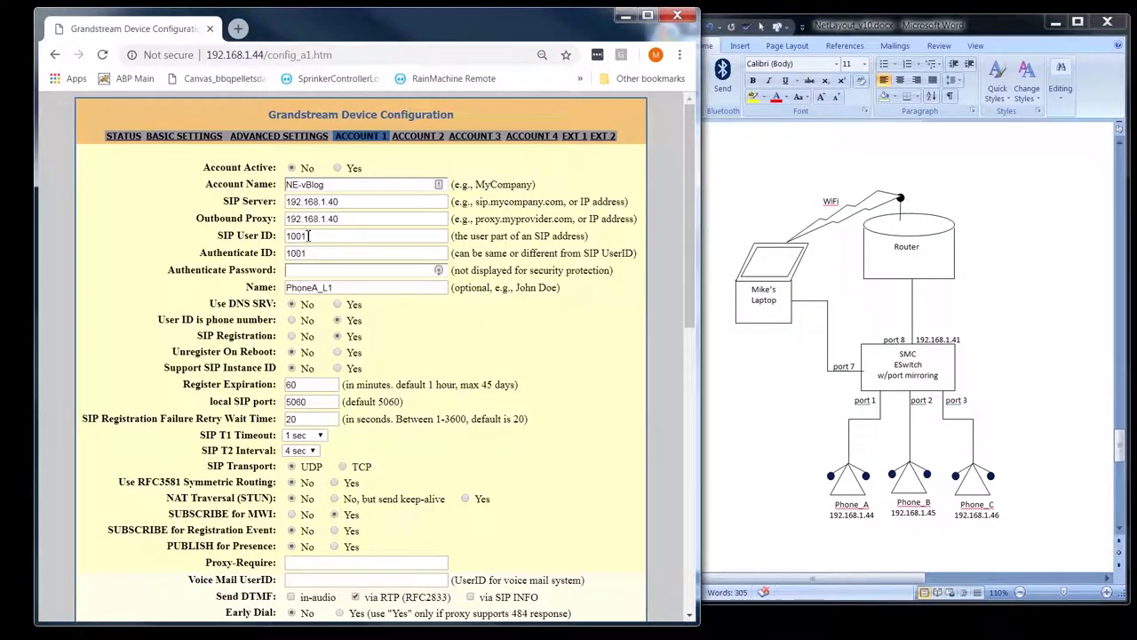
- Highlight SIP User ID 1001 on Account 1, then switch back to Wireshark
{"action": "double_click", "coordinate": [309, 236]}
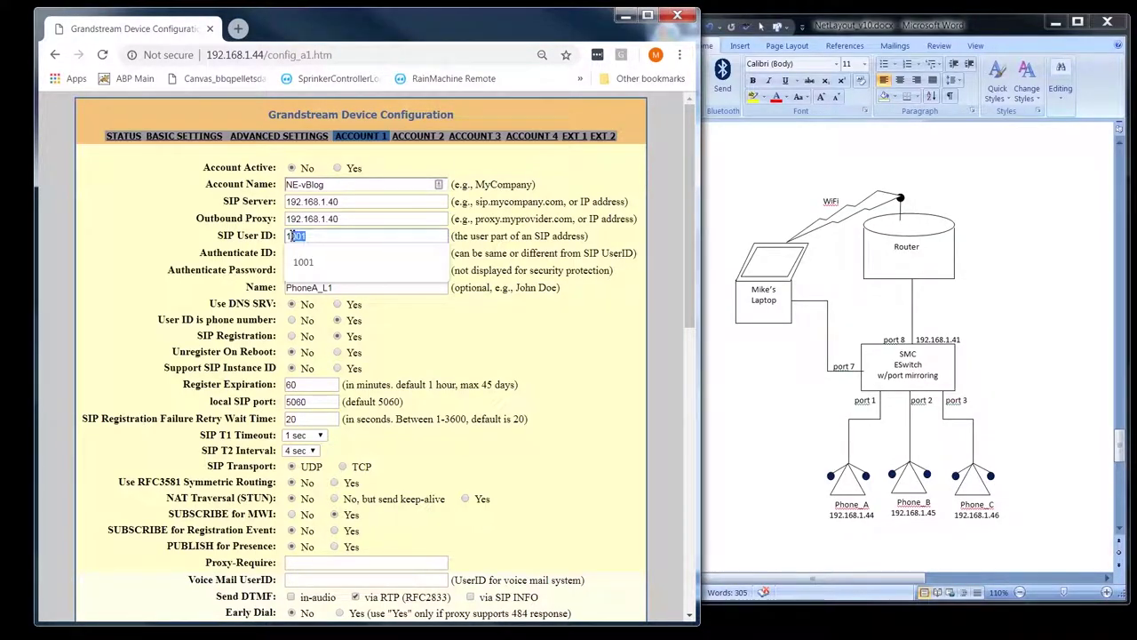
{"action": "left_click", "coordinate": [363, 516]}
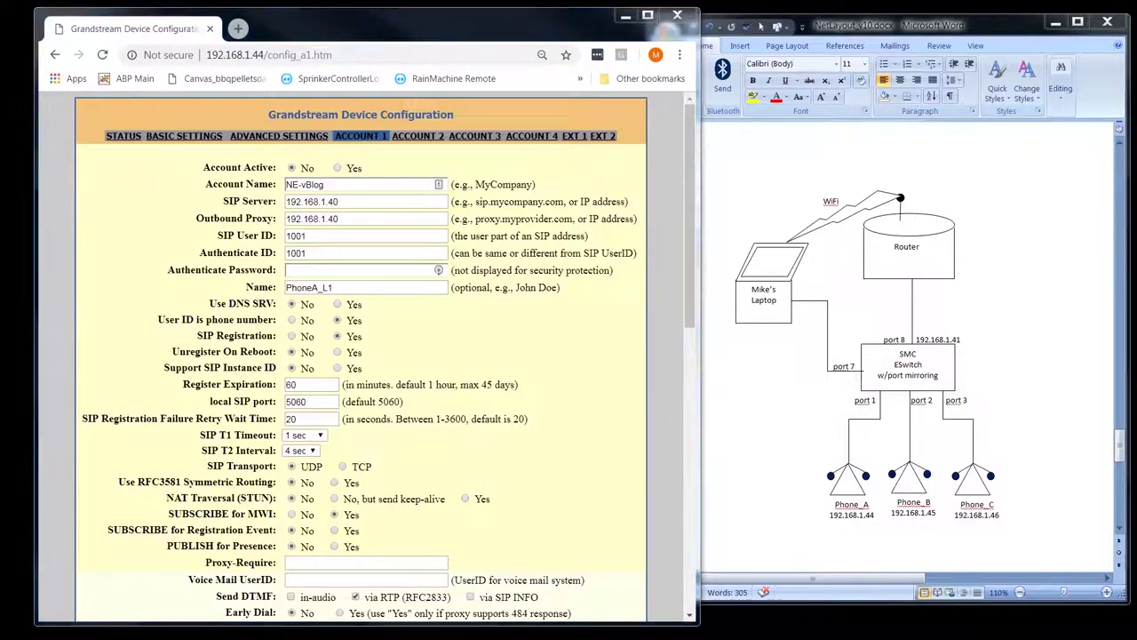
{"action": "key", "text": "alt+Tab"}
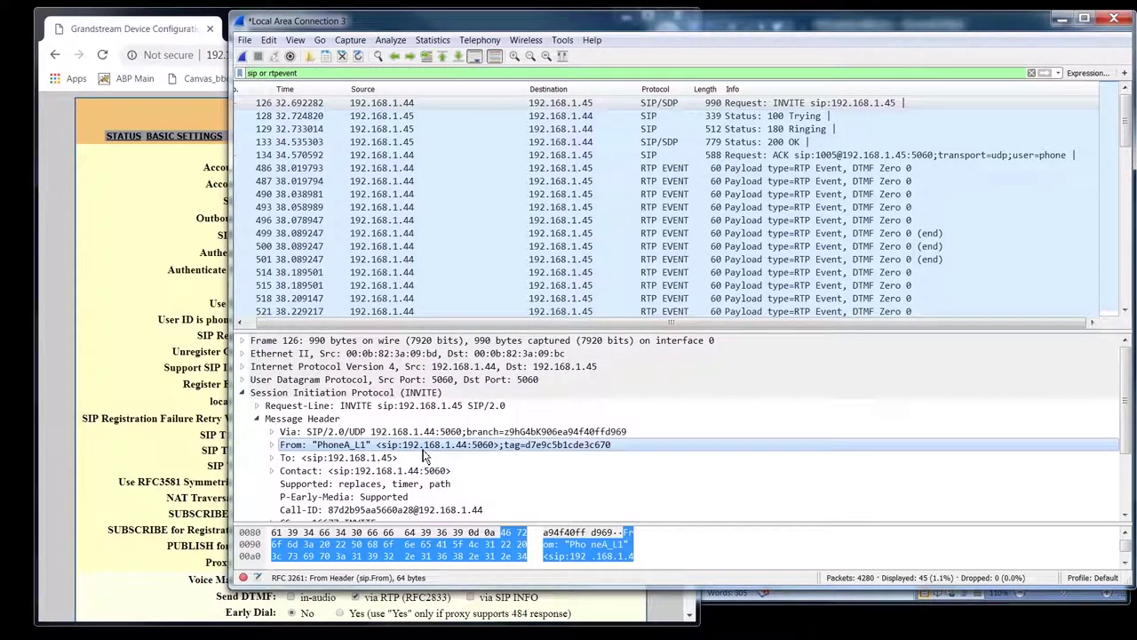
- Inspect the INVITE's To header addressed to sip:192.168.1.45, then return to Account 1
{"action": "left_click", "coordinate": [373, 459]}
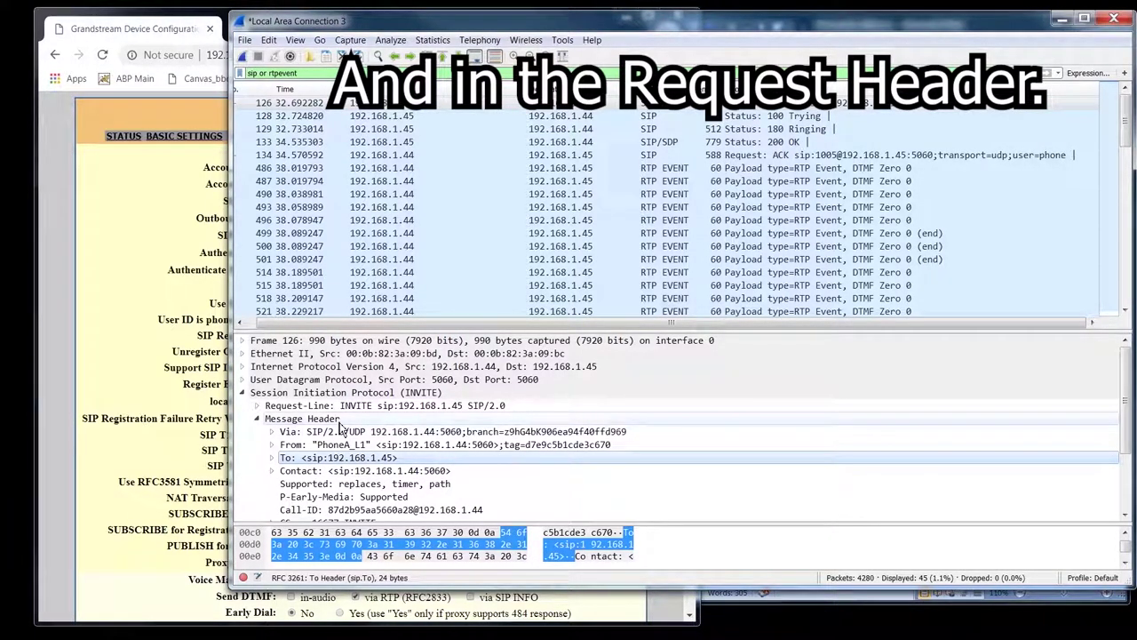
{"action": "left_click", "coordinate": [147, 238]}
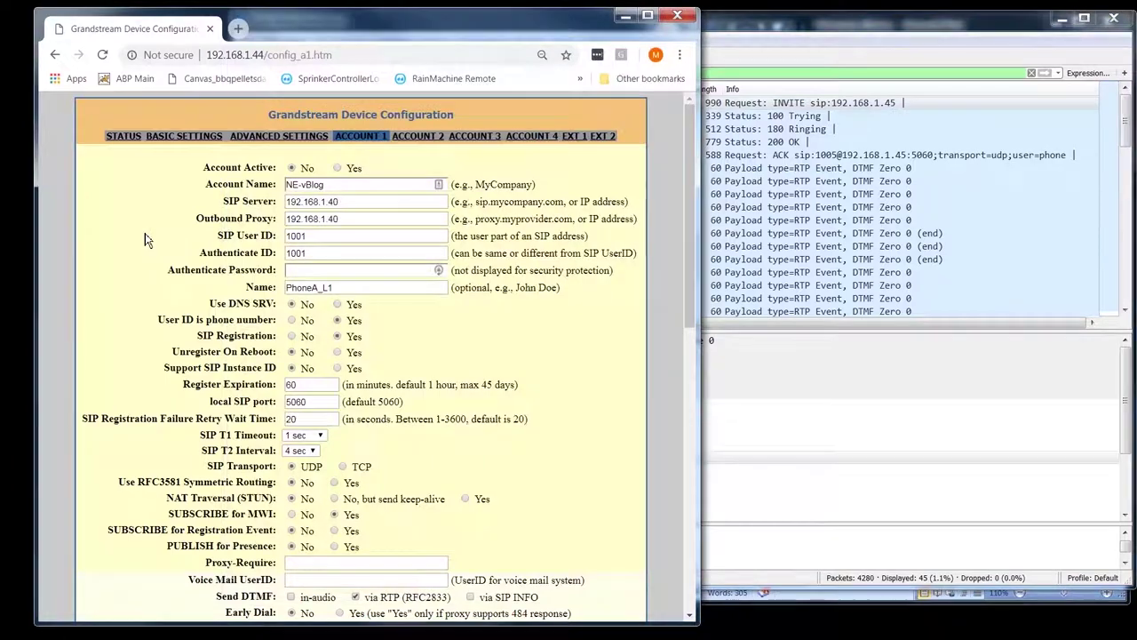
{"action": "left_click", "coordinate": [367, 235]}
{"action": "left_click_drag", "start_coordinate": [367, 235], "coordinate": [278, 236]}
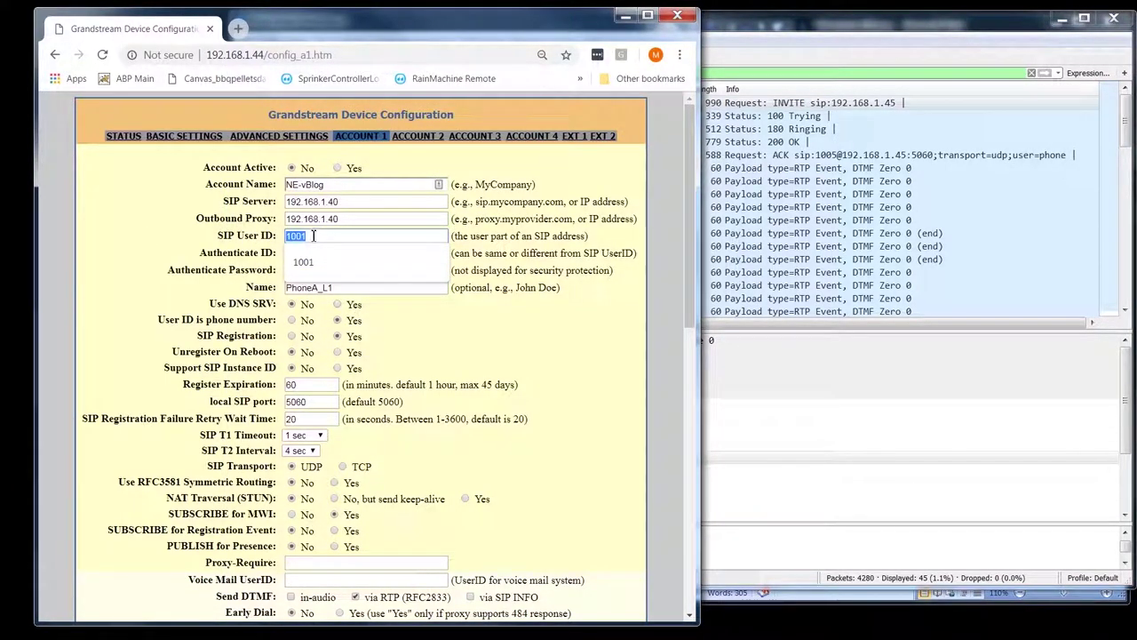
{"action": "left_click", "coordinate": [394, 253]}
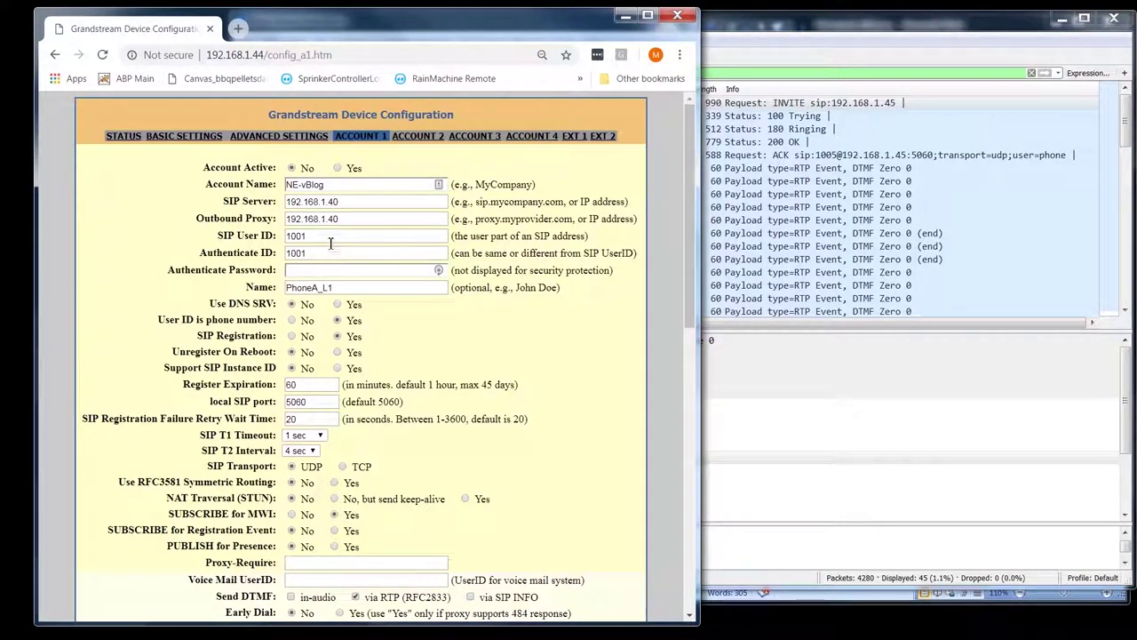
{"action": "left_click_drag", "start_coordinate": [331, 242], "coordinate": [236, 253]}
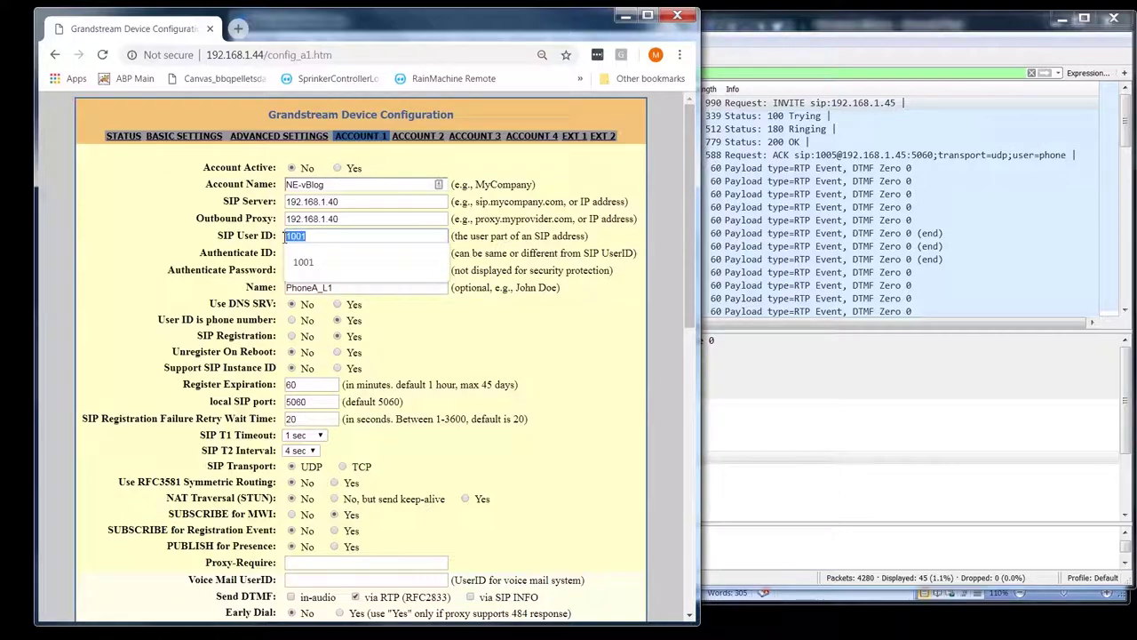
{"action": "left_click", "coordinate": [200, 244]}
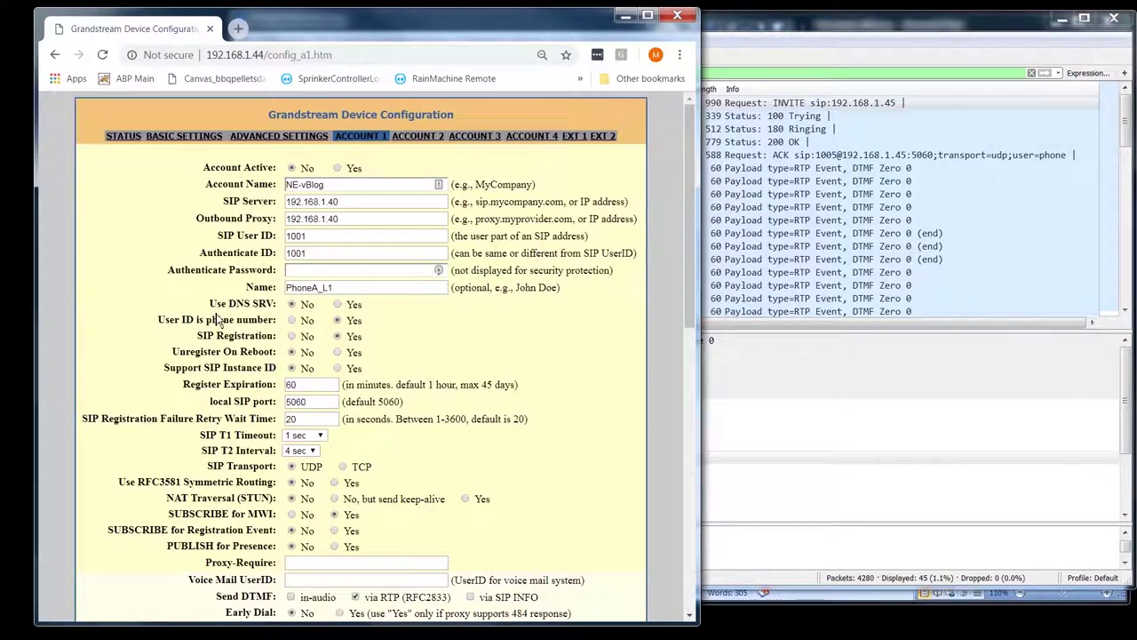
{"action": "scroll", "coordinate": [451, 318], "scroll_direction": "down", "scroll_amount": 3}
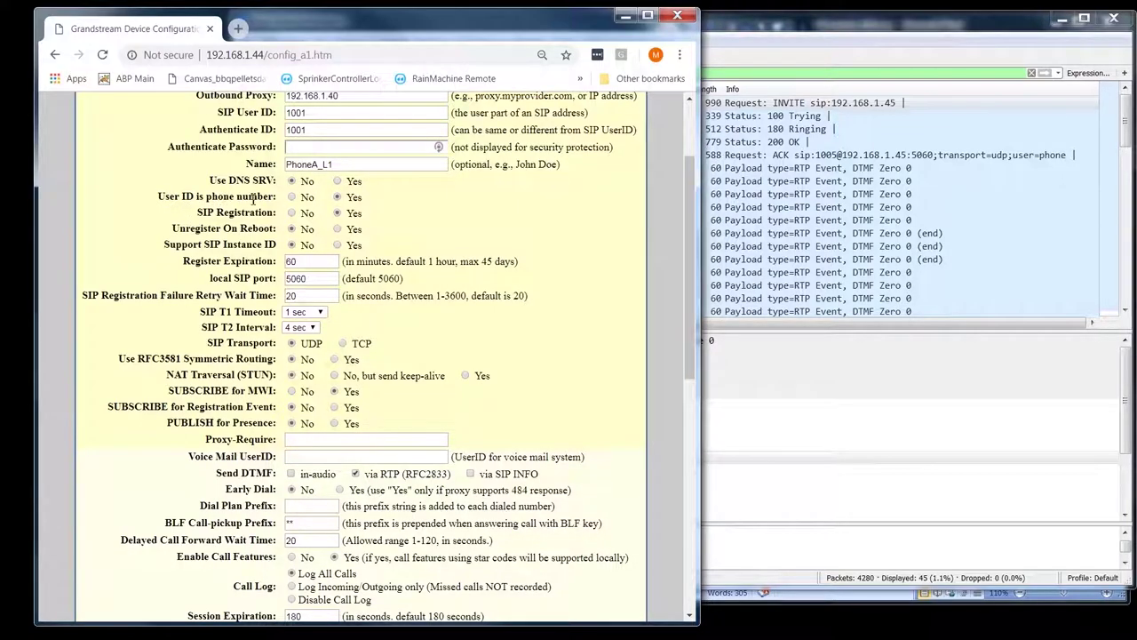
{"action": "left_click_drag", "start_coordinate": [371, 204], "coordinate": [158, 197]}
{"action": "left_click", "coordinate": [404, 220]}
{"action": "left_click_drag", "start_coordinate": [200, 217], "coordinate": [386, 217]}
{"action": "left_click", "coordinate": [401, 219]}
{"action": "scroll", "coordinate": [470, 239], "scroll_direction": "up", "scroll_amount": 2}
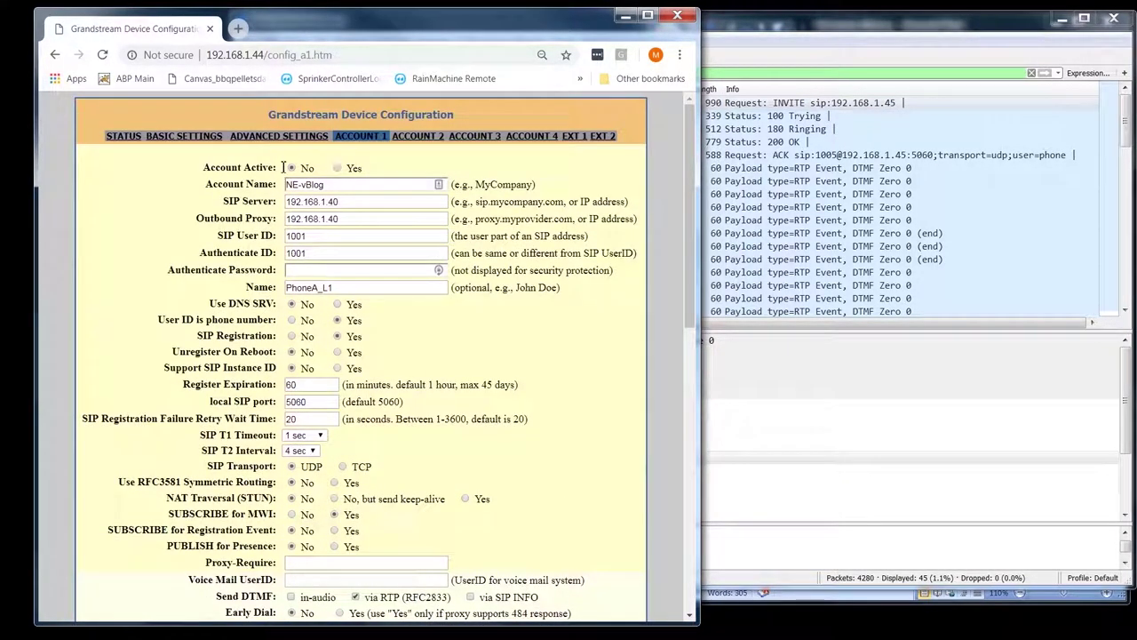
{"action": "scroll", "coordinate": [410, 302], "scroll_direction": "down", "scroll_amount": 1}
{"action": "scroll", "coordinate": [410, 302], "scroll_direction": "down", "scroll_amount": 1}
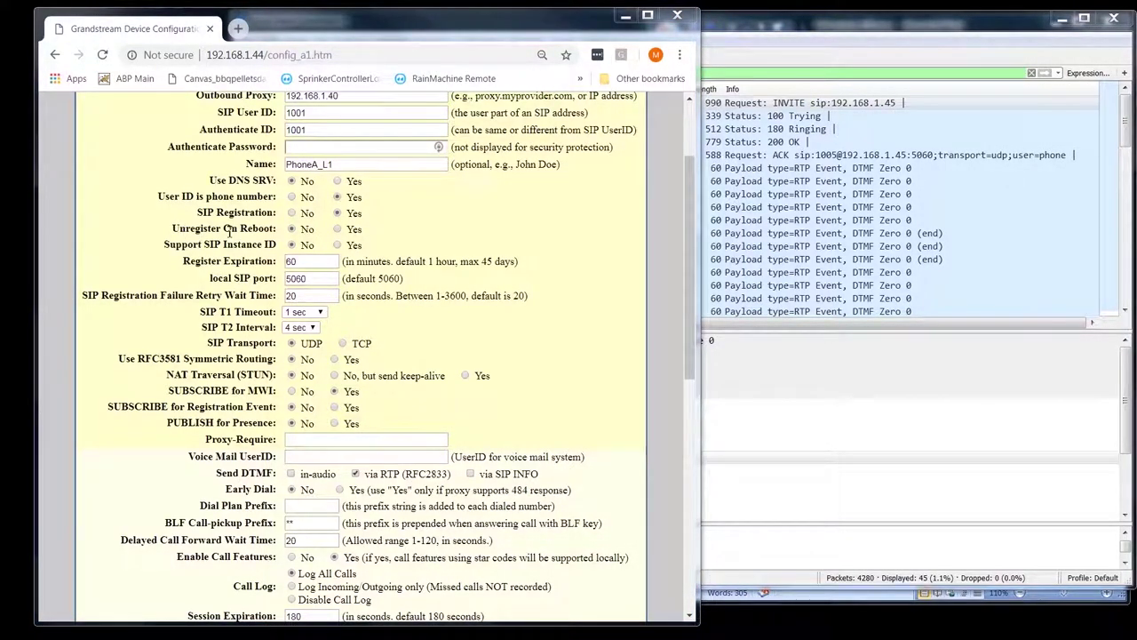
{"action": "scroll", "coordinate": [373, 235], "scroll_direction": "down", "scroll_amount": 3}
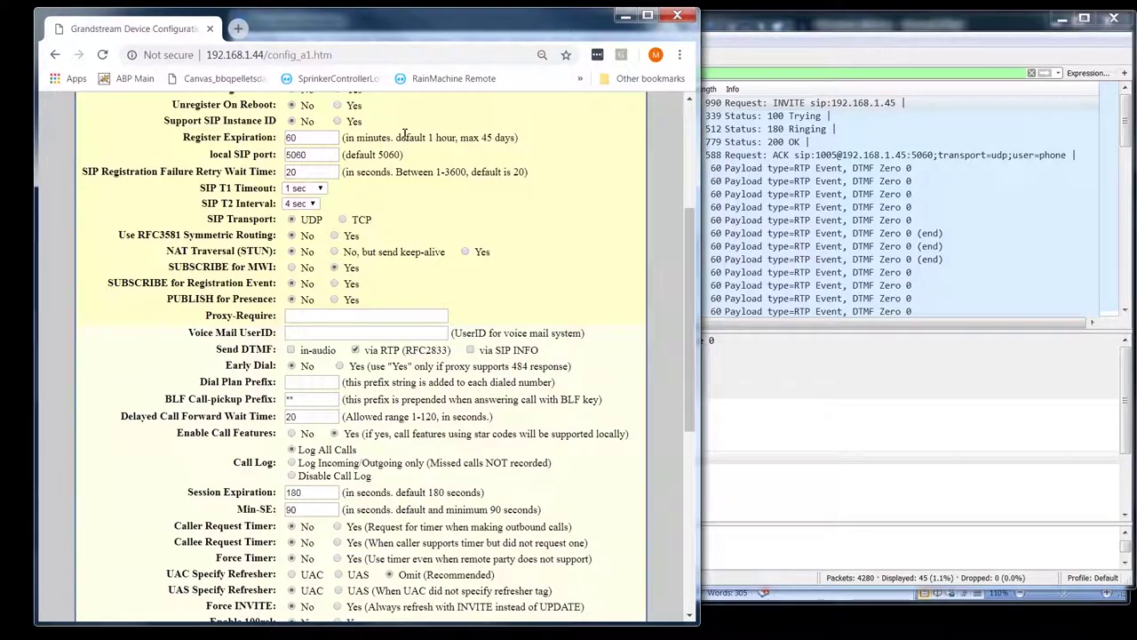
{"action": "left_click_drag", "start_coordinate": [163, 122], "coordinate": [277, 123]}
{"action": "left_click", "coordinate": [213, 142]}
{"action": "scroll", "coordinate": [413, 172], "scroll_direction": "up", "scroll_amount": 3}
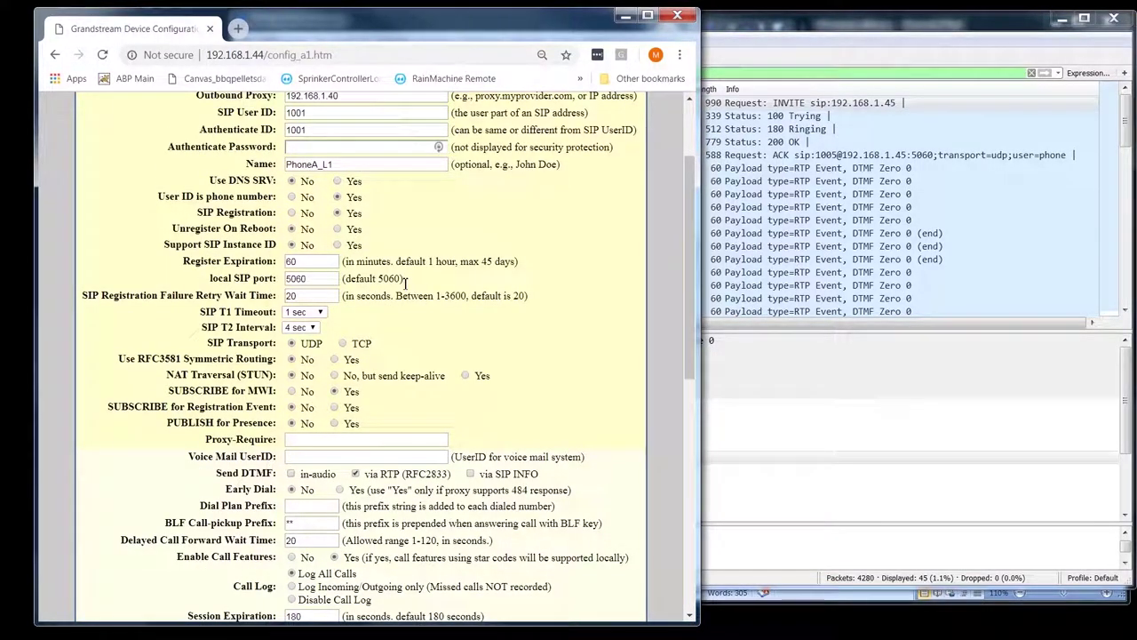
{"action": "left_click_drag", "start_coordinate": [404, 282], "coordinate": [212, 281]}
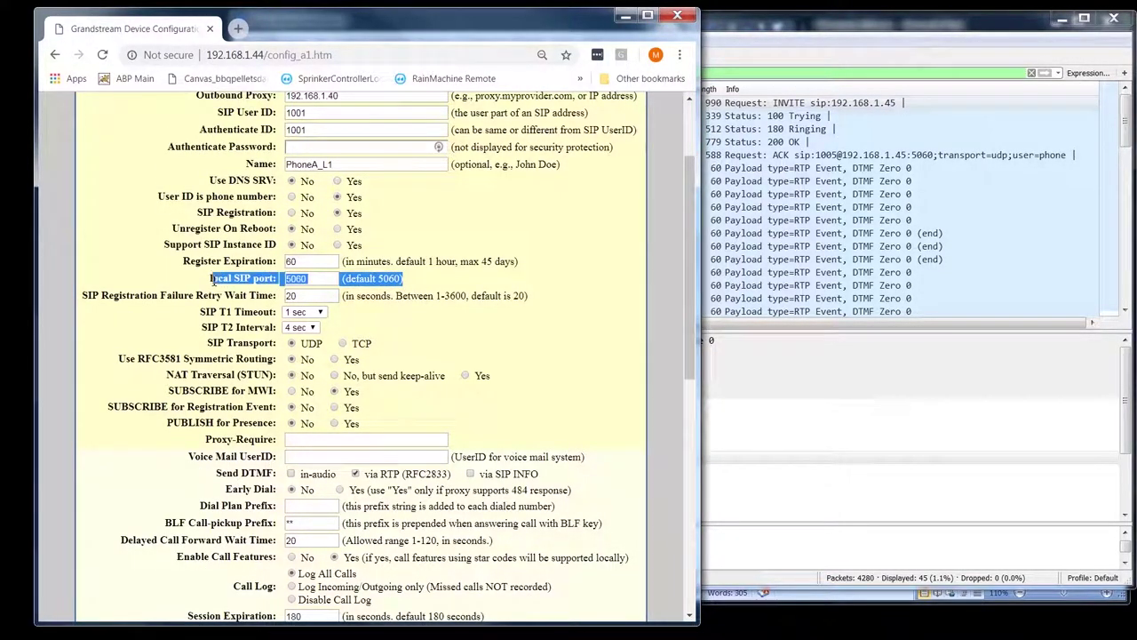
{"action": "left_click", "coordinate": [453, 296]}
{"action": "scroll", "coordinate": [453, 297], "scroll_direction": "up", "scroll_amount": 3}
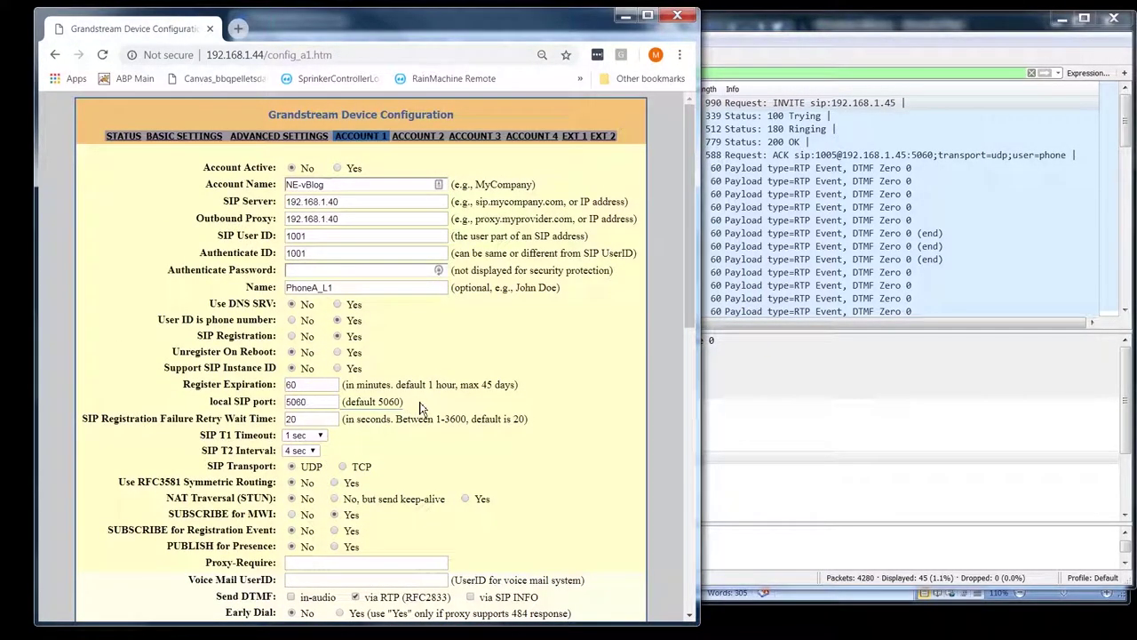
{"action": "double_click", "coordinate": [295, 401]}
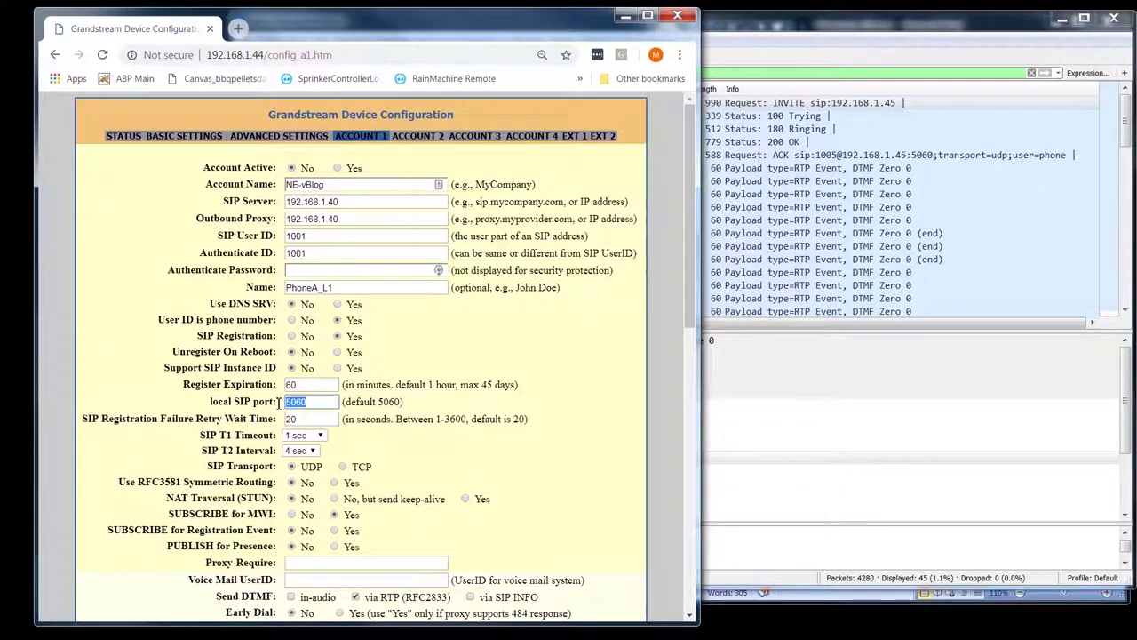
{"action": "left_click", "coordinate": [422, 140]}
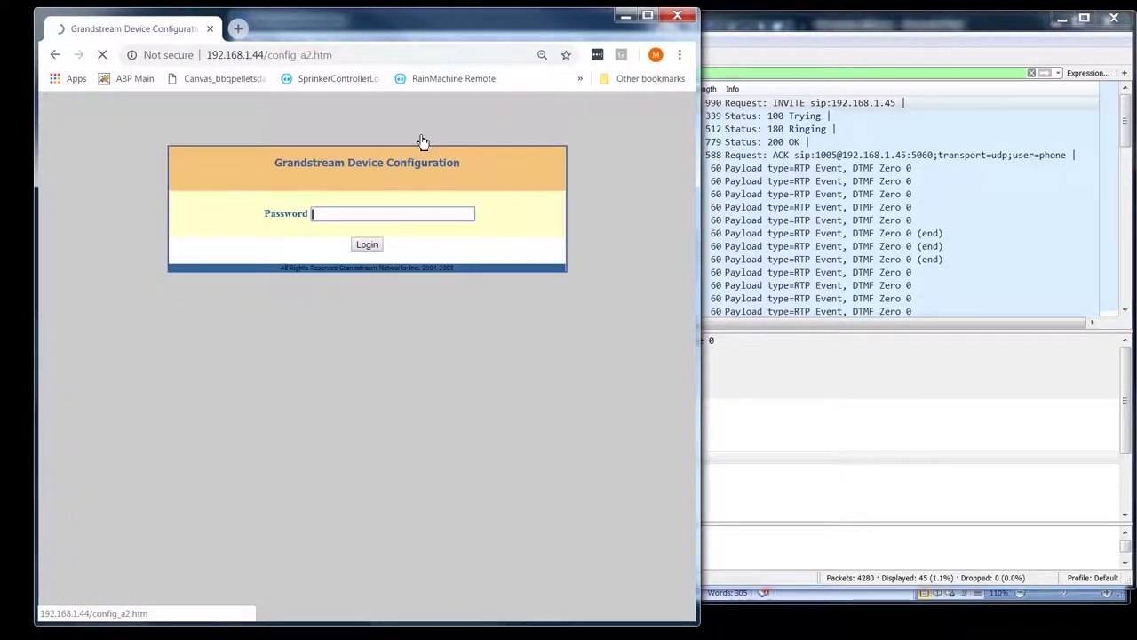
{"action": "key", "text": "Return"}
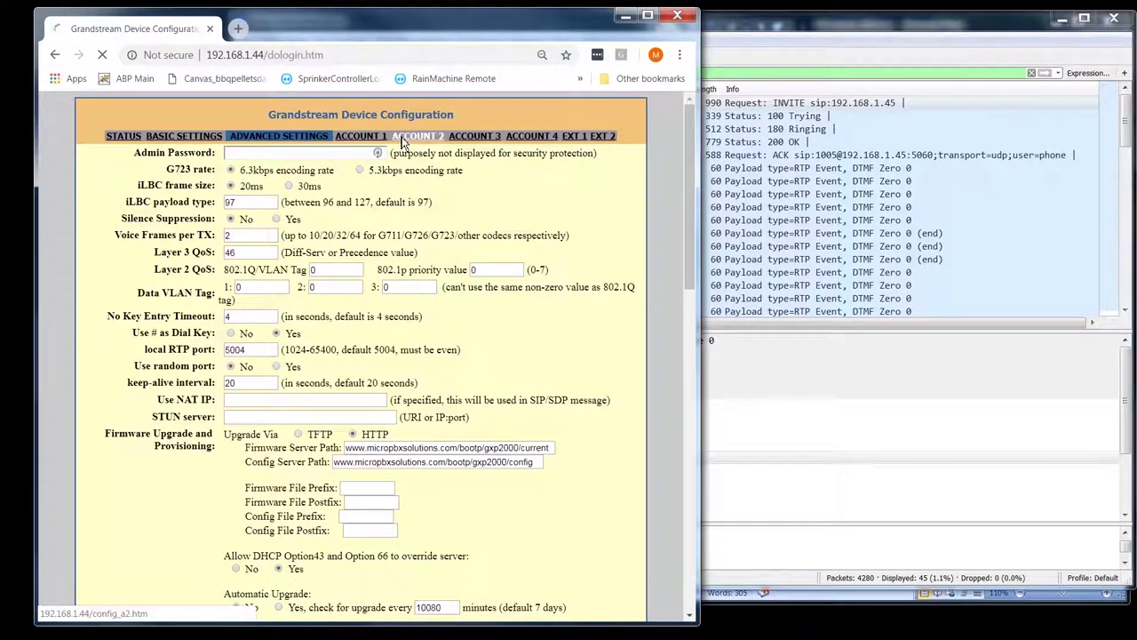
{"action": "left_click", "coordinate": [402, 140]}
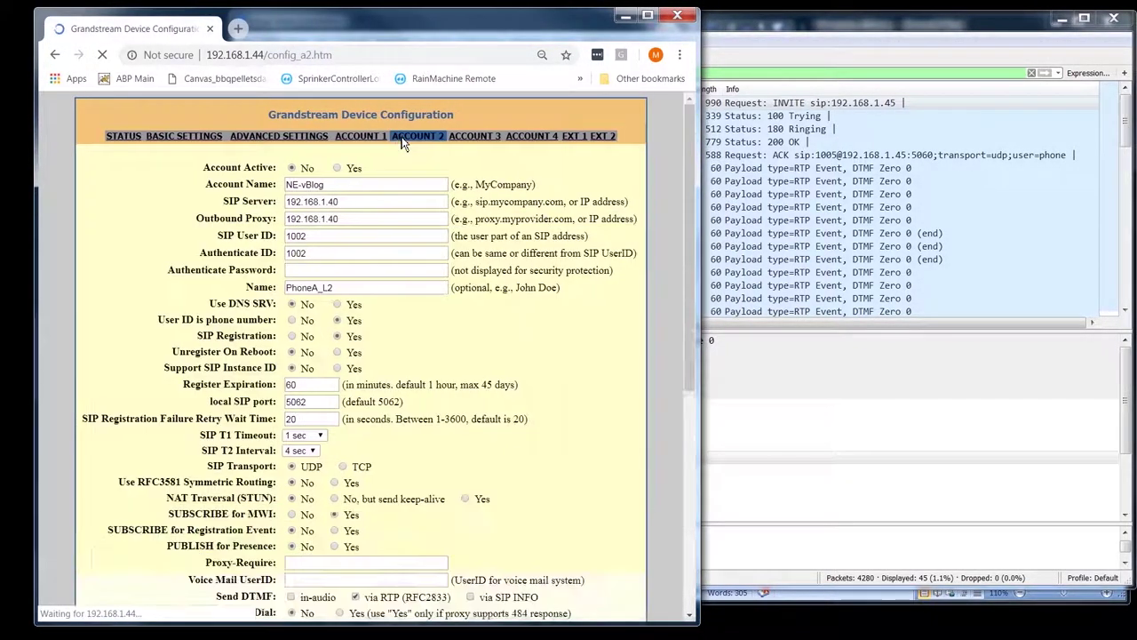
{"action": "double_click", "coordinate": [311, 405]}
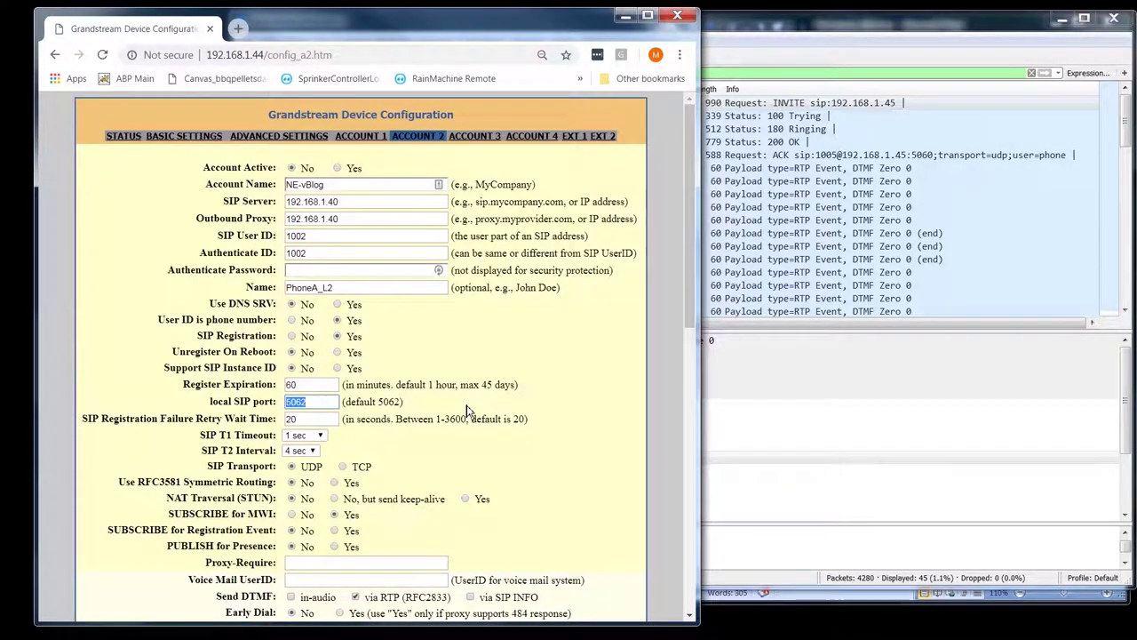
{"action": "left_click", "coordinate": [475, 137]}
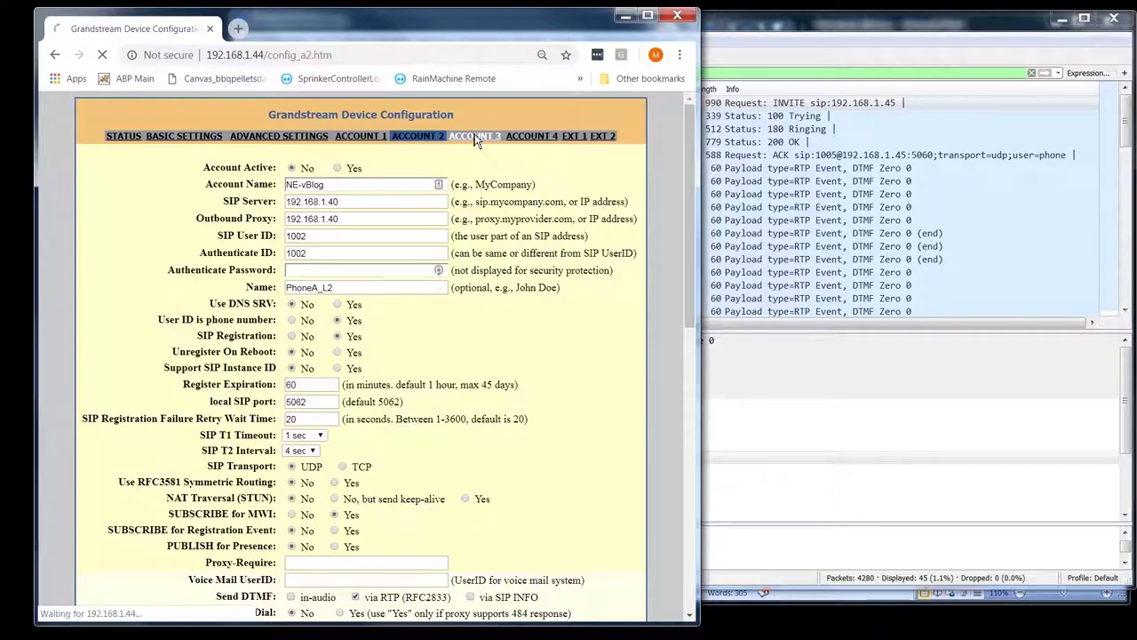
{"action": "left_click_drag", "start_coordinate": [313, 405], "coordinate": [262, 404]}
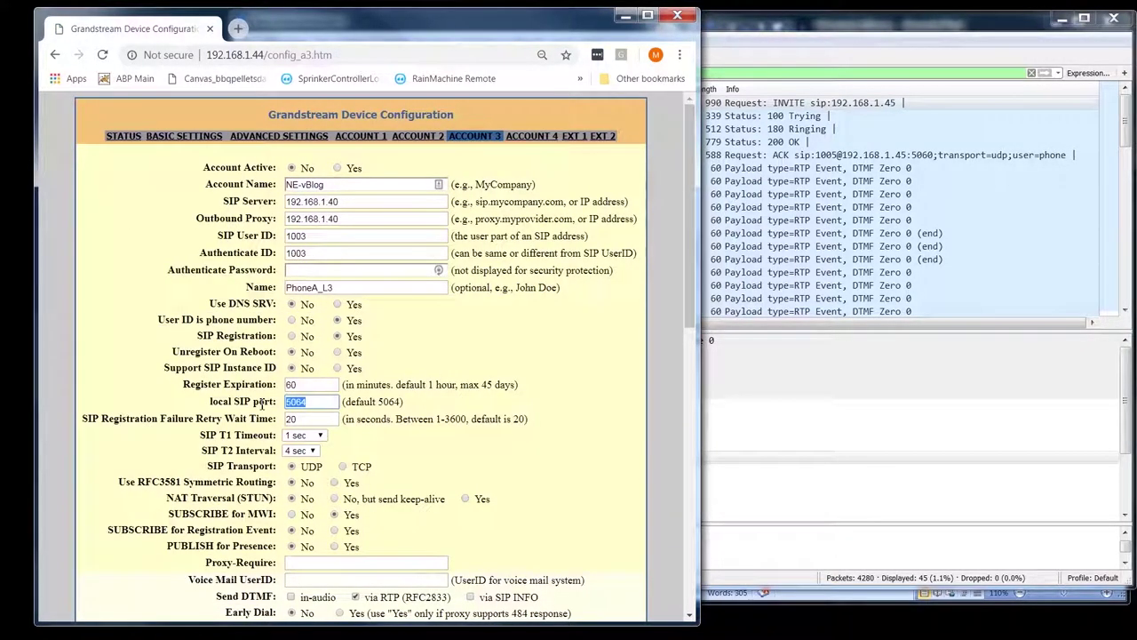
{"action": "left_click", "coordinate": [531, 136]}
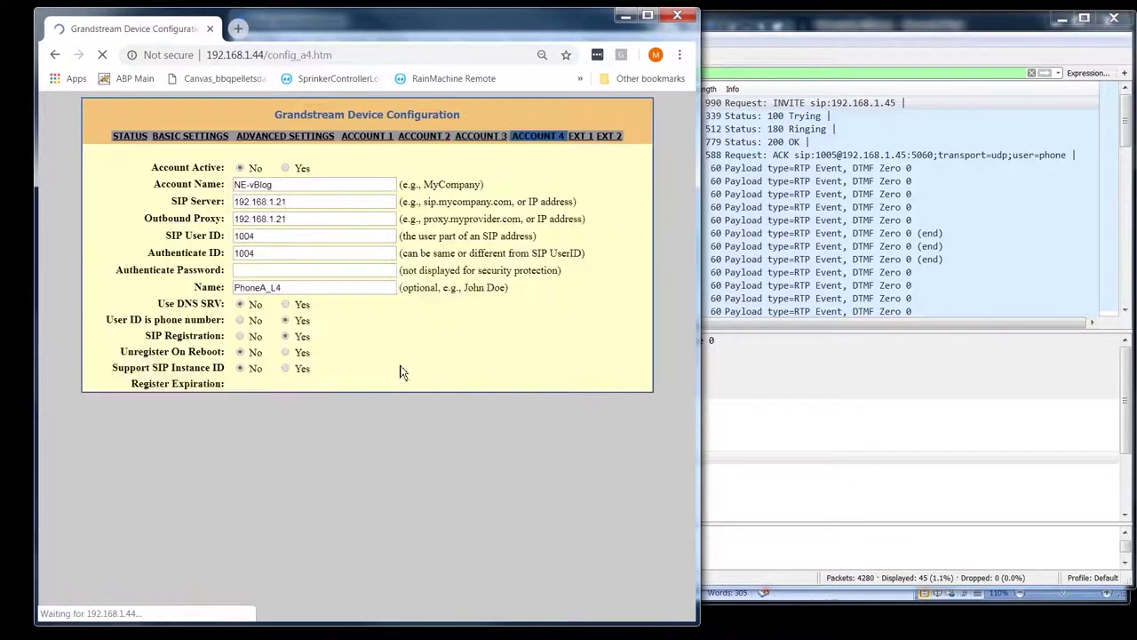
{"action": "left_click_drag", "start_coordinate": [311, 403], "coordinate": [266, 404]}
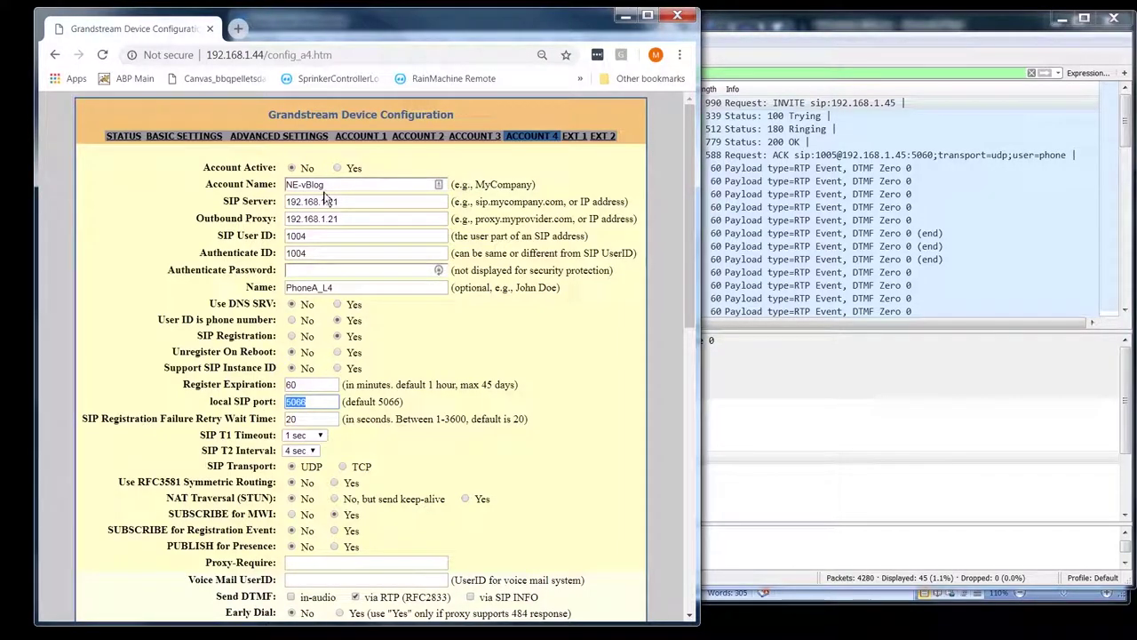
{"action": "left_click", "coordinate": [325, 287]}
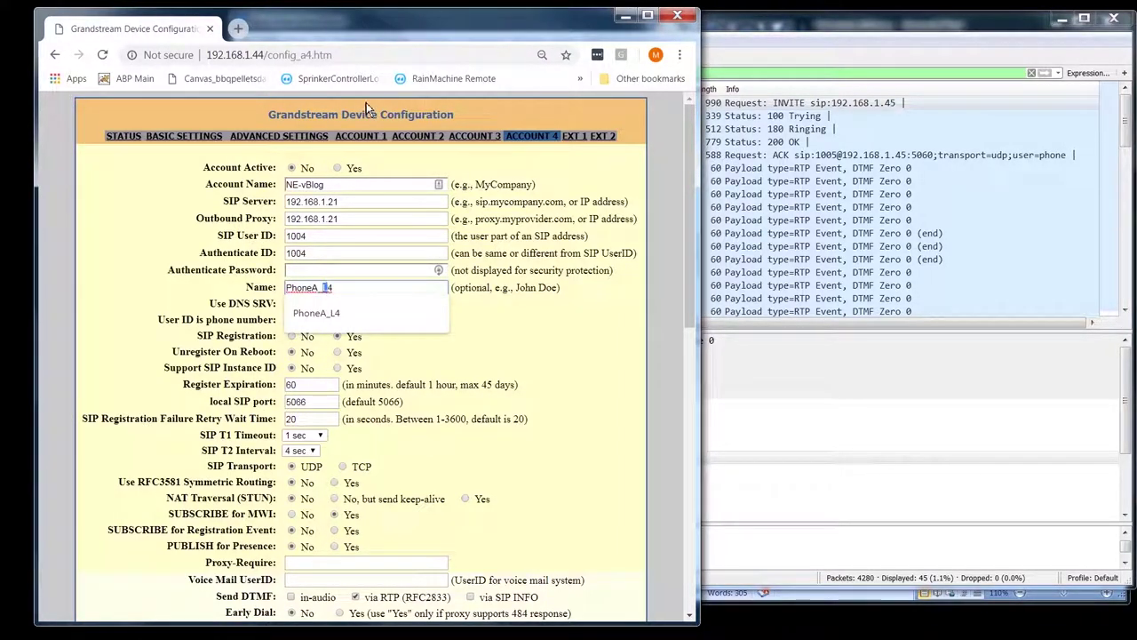
{"action": "left_click", "coordinate": [369, 135]}
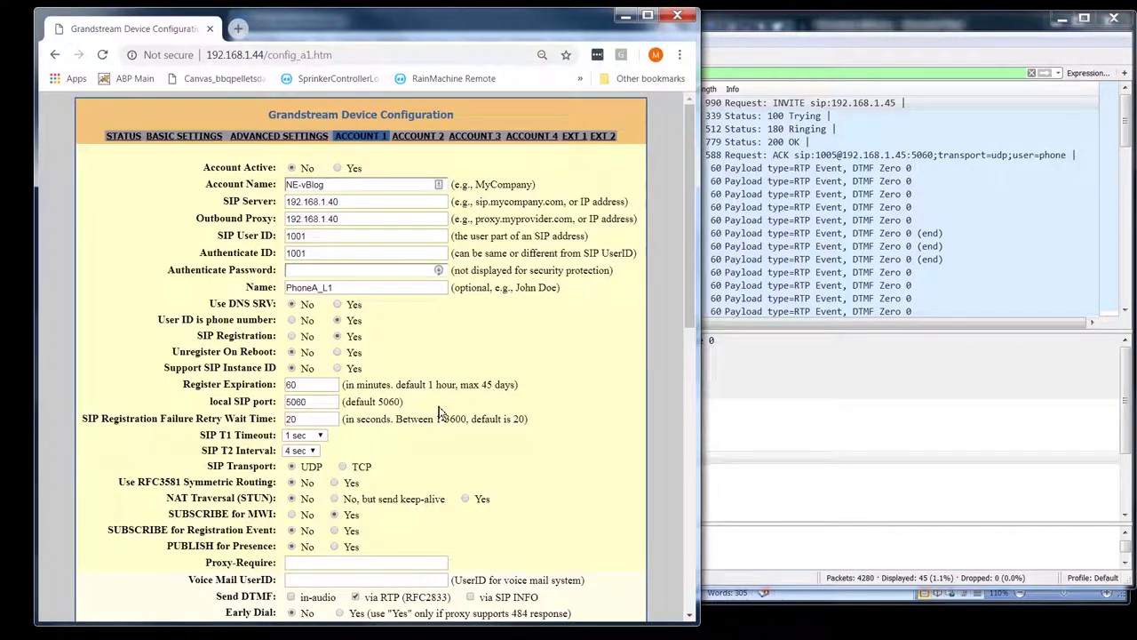
{"action": "scroll", "coordinate": [440, 413], "scroll_direction": "down", "scroll_amount": 2}
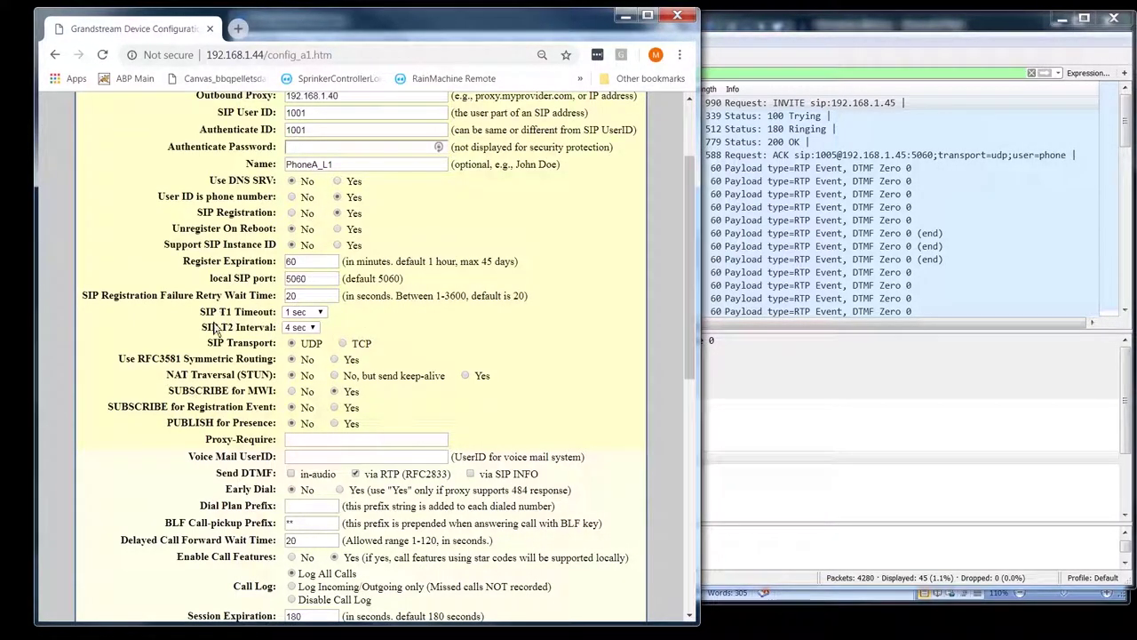
{"action": "scroll", "coordinate": [359, 331], "scroll_direction": "down", "scroll_amount": 2}
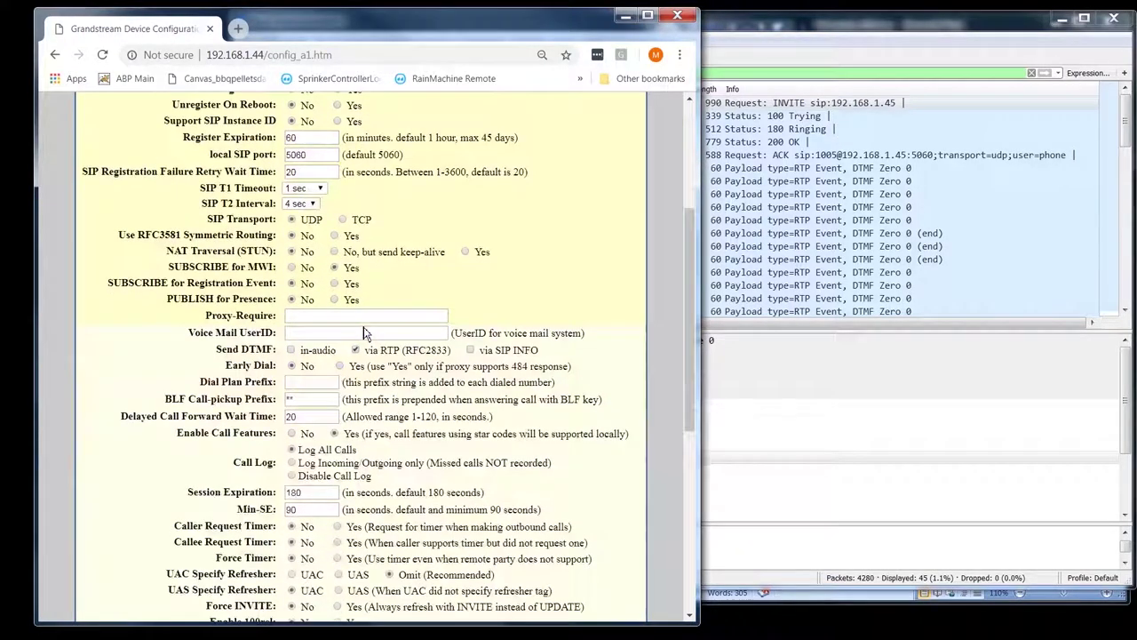
{"action": "left_click_drag", "start_coordinate": [220, 188], "coordinate": [234, 190]}
{"action": "left_click", "coordinate": [429, 202]}
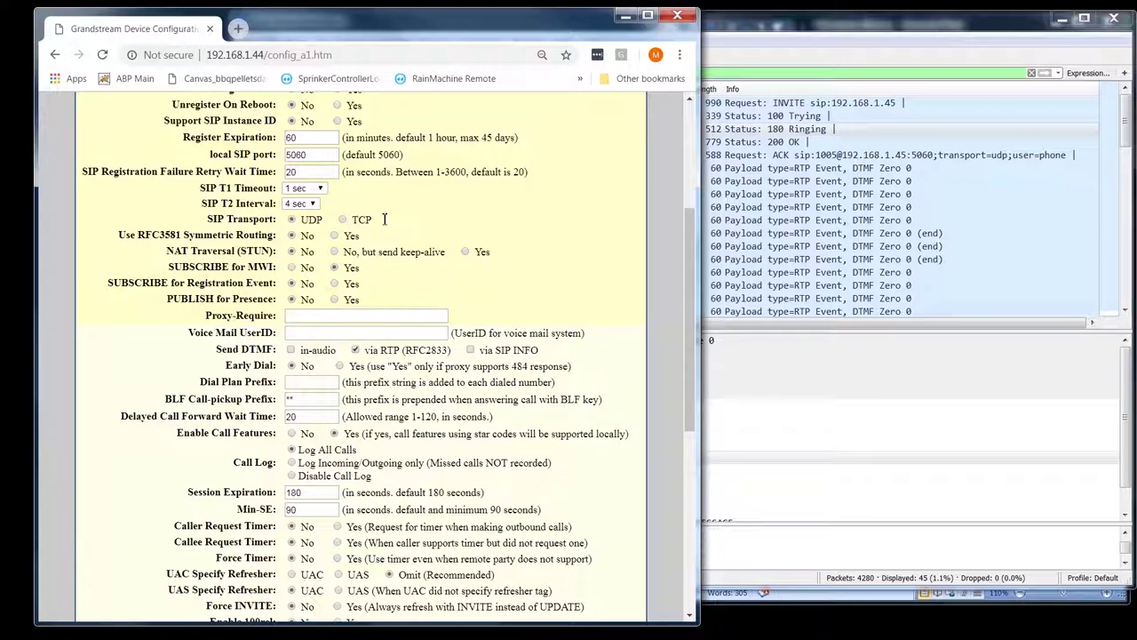
- Highlight the Use RFC3581 Symmetric Routing label, then Symmetric Routing and RFC3581 separately
{"action": "triple_click", "coordinate": [277, 236]}
{"action": "left_click", "coordinate": [277, 235]}
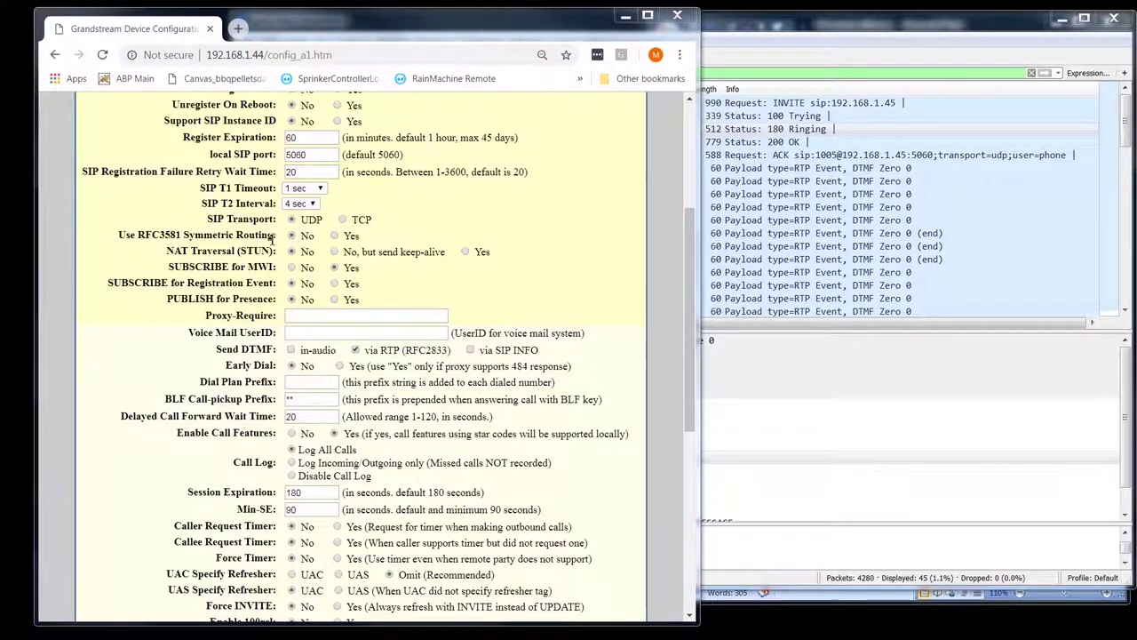
{"action": "left_click_drag", "start_coordinate": [278, 235], "coordinate": [139, 238]}
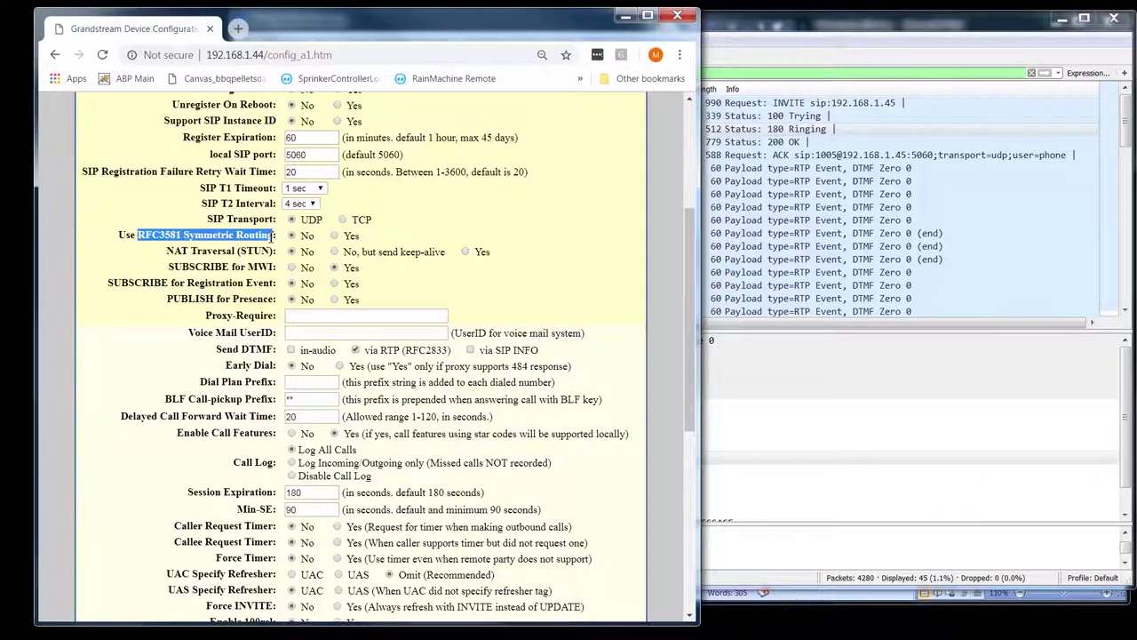
{"action": "left_click", "coordinate": [213, 252]}
{"action": "left_click_drag", "start_coordinate": [182, 235], "coordinate": [274, 234]}
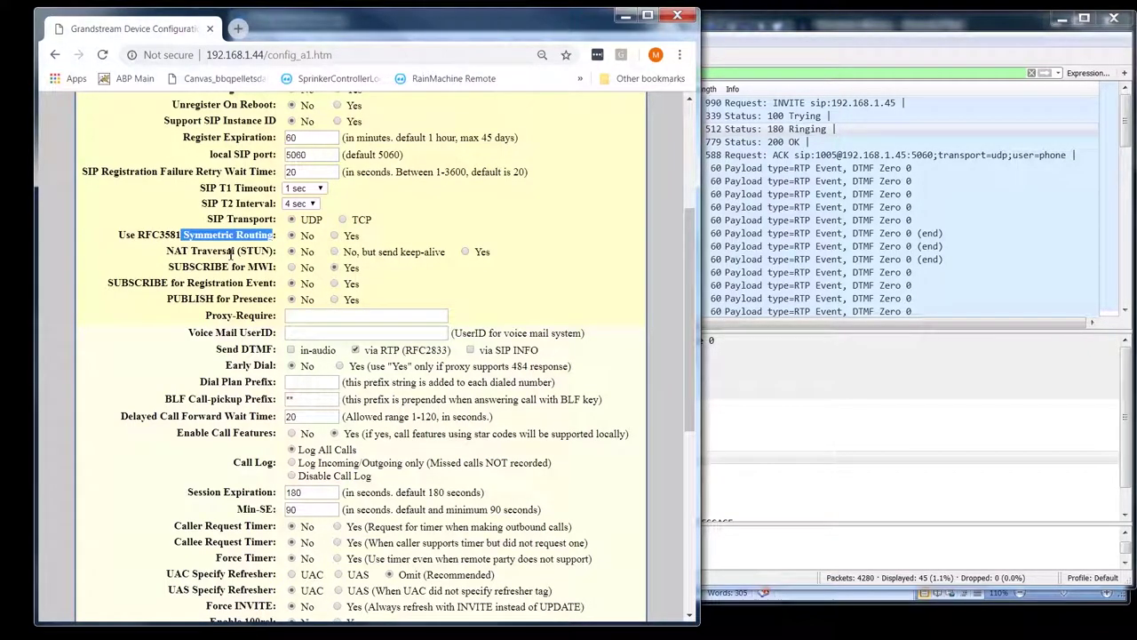
{"action": "left_click", "coordinate": [208, 252]}
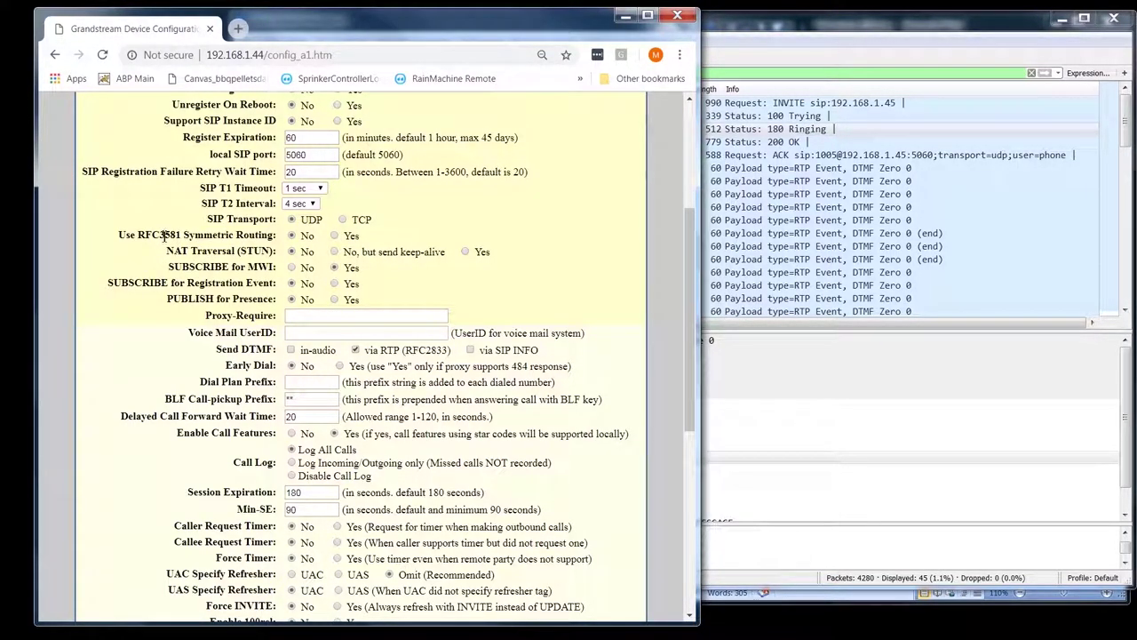
{"action": "double_click", "coordinate": [160, 234]}
{"action": "left_click", "coordinate": [458, 249]}
- Highlight STUN in the NAT Traversal label and bring Wireshark to the front
{"action": "double_click", "coordinate": [255, 250]}
{"action": "left_click", "coordinate": [779, 24]}
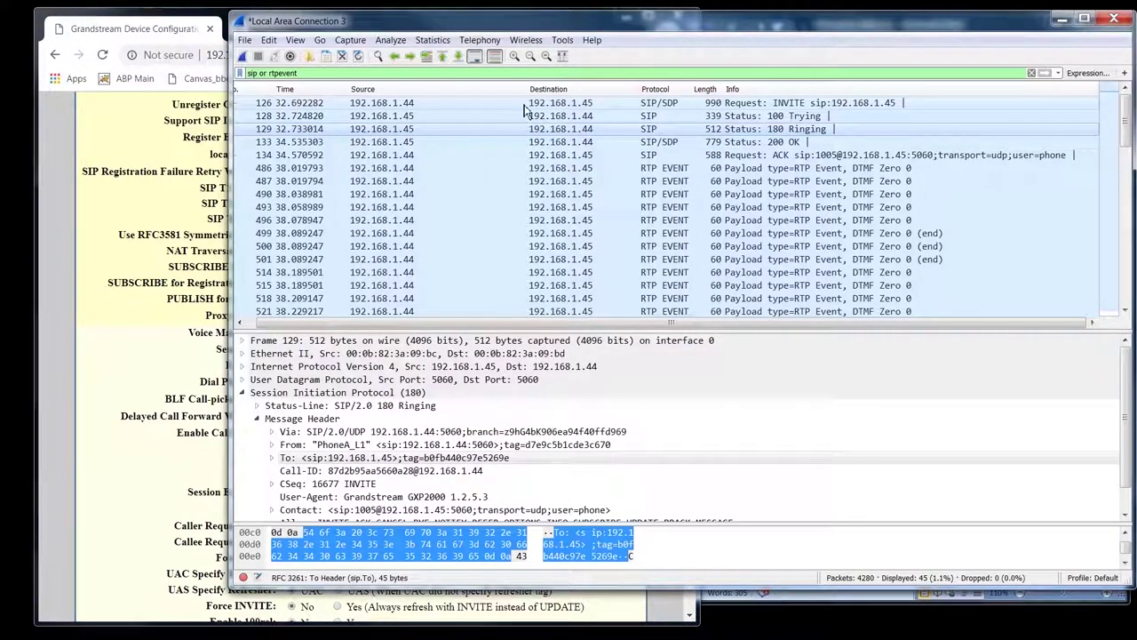
- Inspect the INVITE packet's Via header and expand its SDP message body
{"action": "left_click", "coordinate": [408, 103]}
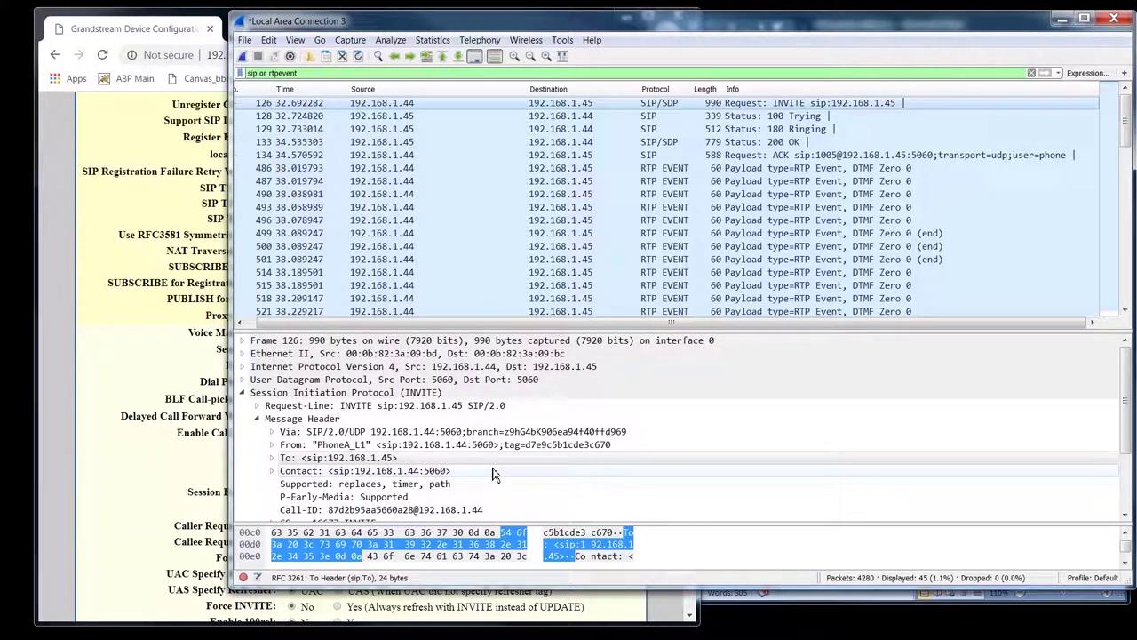
{"action": "scroll", "coordinate": [494, 474], "scroll_direction": "down", "scroll_amount": 2}
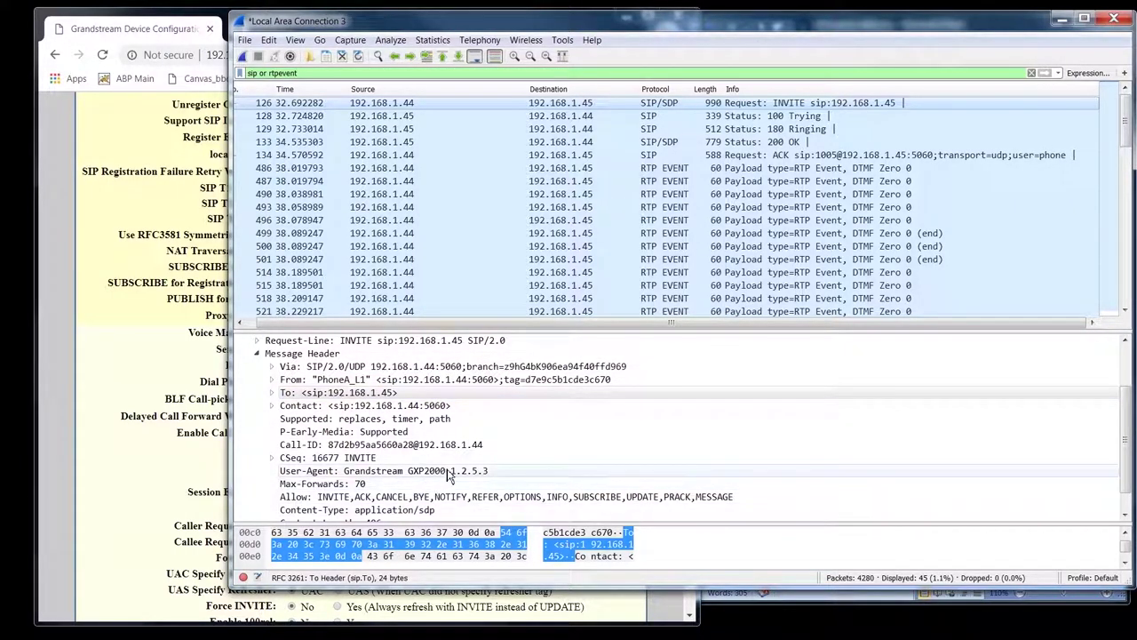
{"action": "left_click", "coordinate": [417, 366]}
{"action": "scroll", "coordinate": [418, 366], "scroll_direction": "down", "scroll_amount": 1}
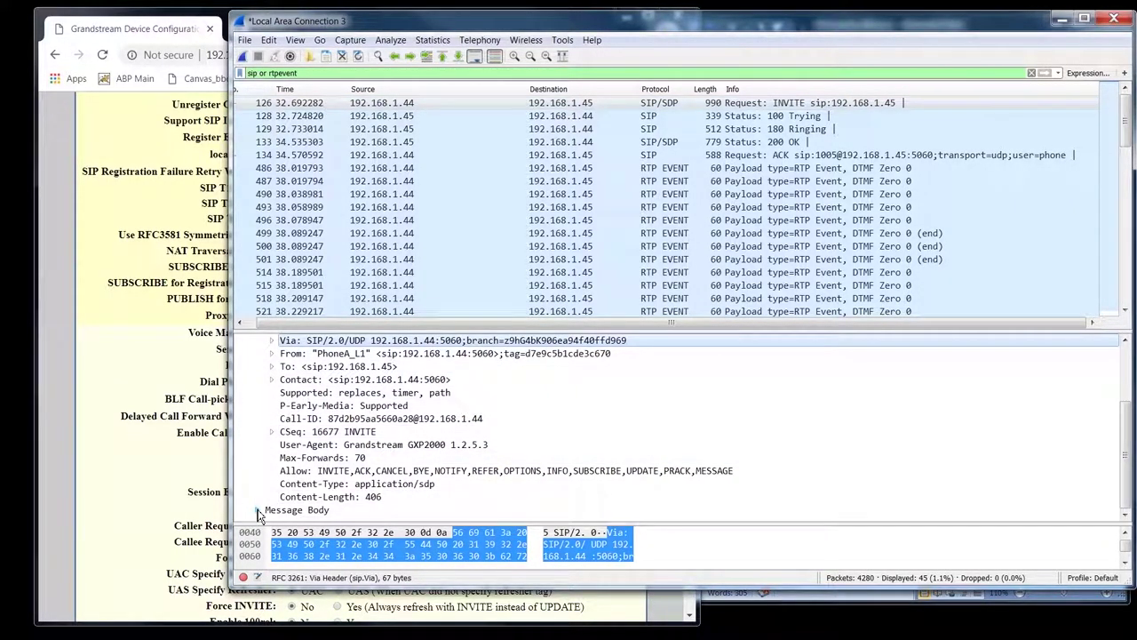
{"action": "left_click", "coordinate": [258, 511]}
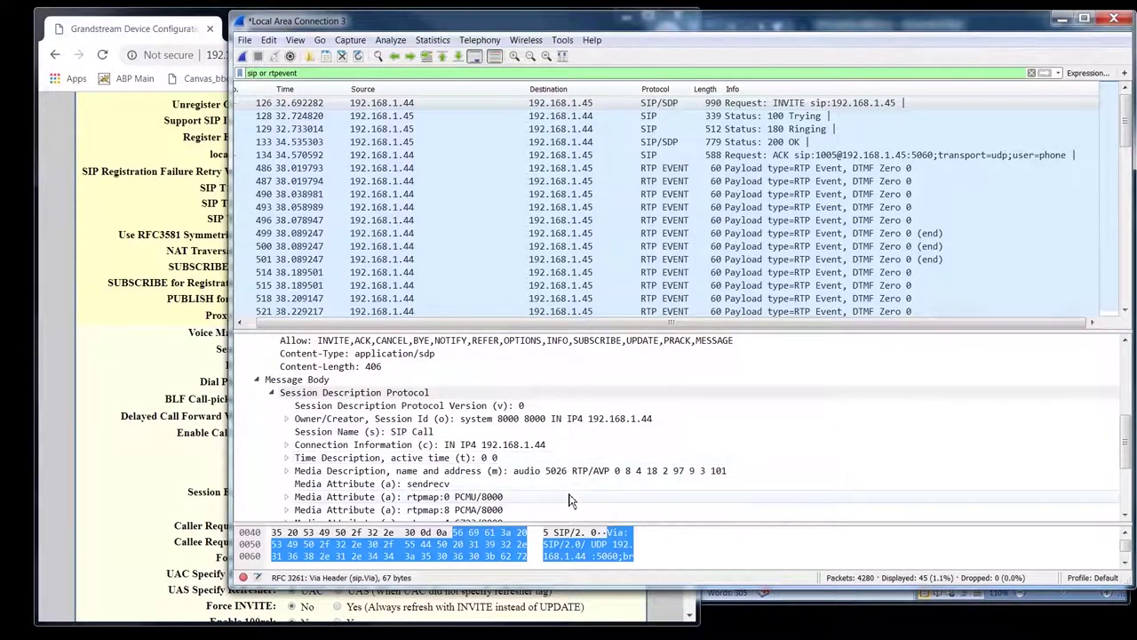
- Compare the capture with the Grandstream page and point out its NAT Traversal (STUN) setting
{"action": "left_click", "coordinate": [165, 228]}
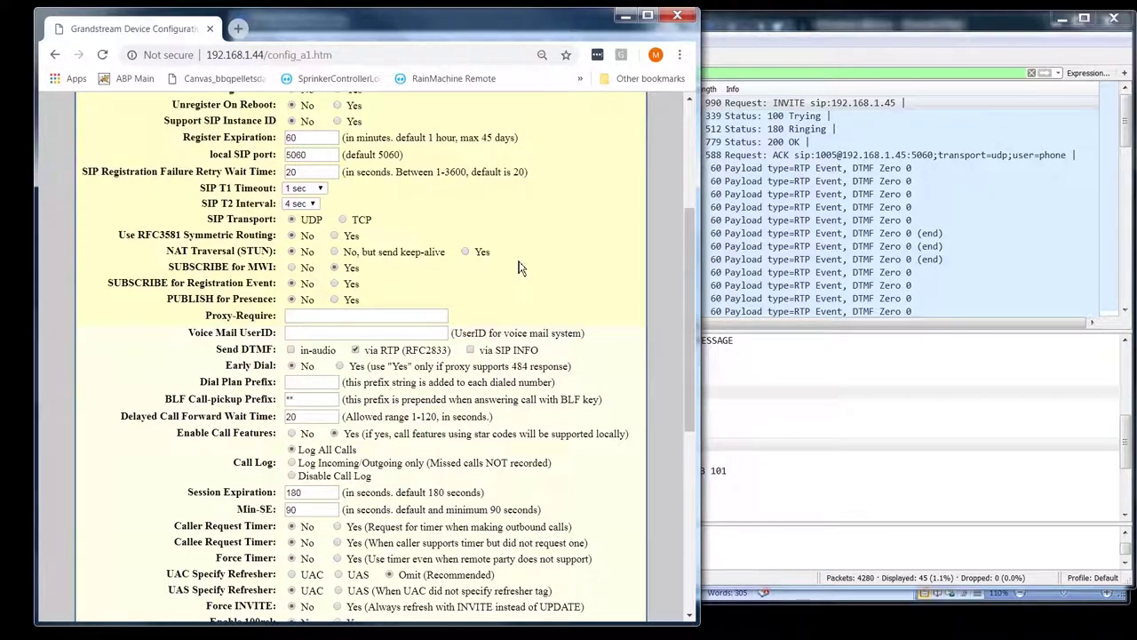
{"action": "left_click", "coordinate": [716, 18]}
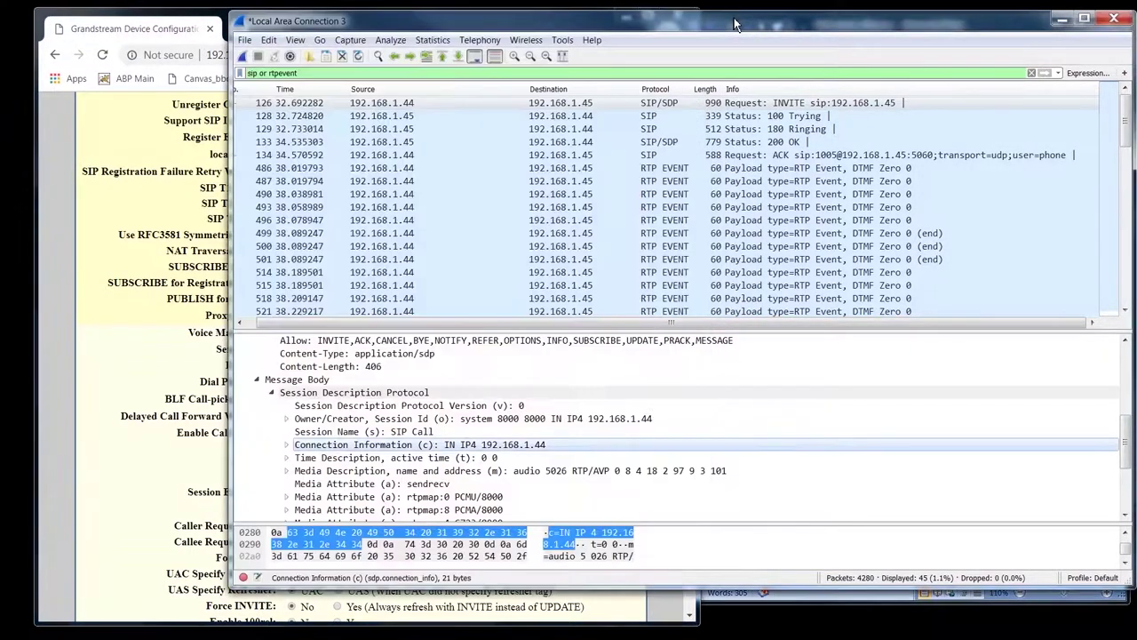
{"action": "scroll", "coordinate": [413, 515], "scroll_direction": "down", "scroll_amount": 3}
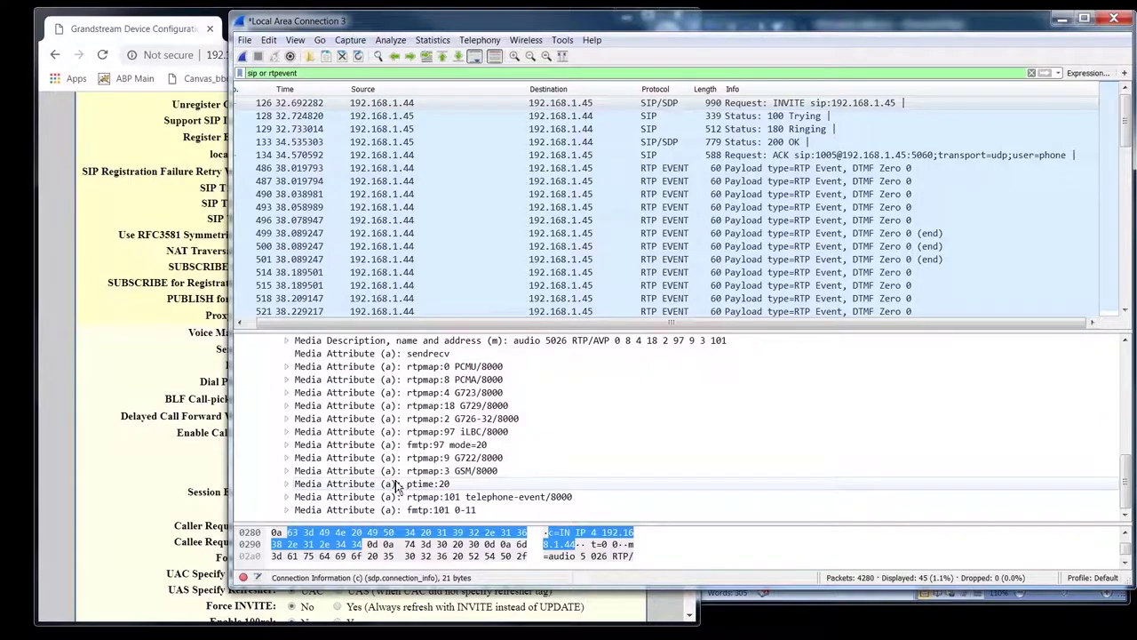
{"action": "scroll", "coordinate": [477, 471], "scroll_direction": "up", "scroll_amount": 5}
{"action": "scroll", "coordinate": [477, 391], "scroll_direction": "down", "scroll_amount": 3}
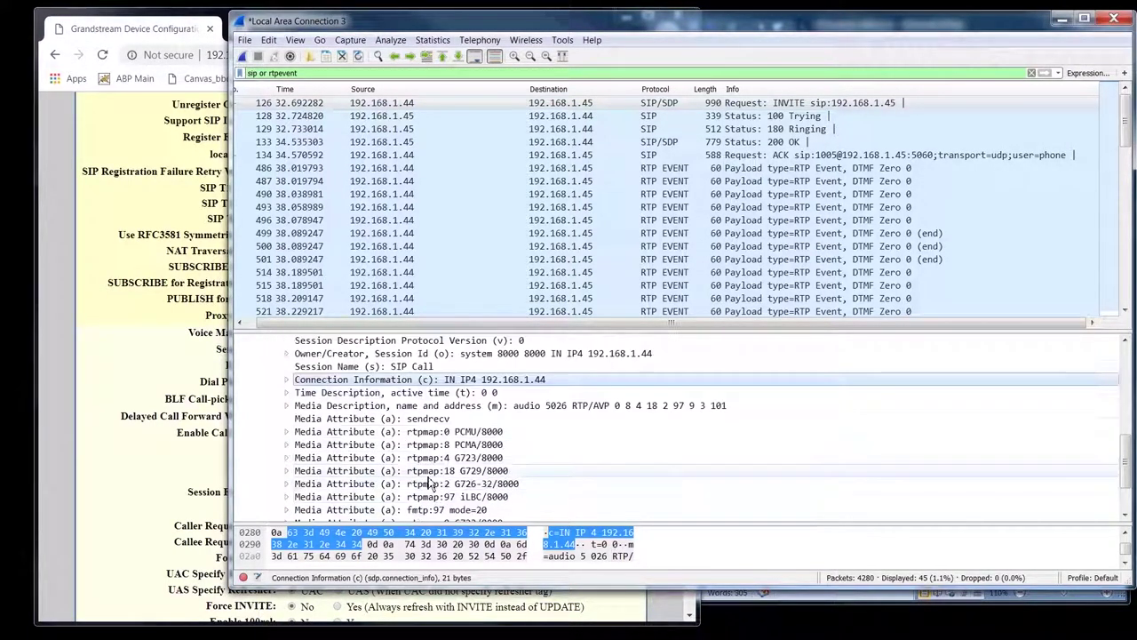
{"action": "scroll", "coordinate": [477, 391], "scroll_direction": "up", "scroll_amount": 5}
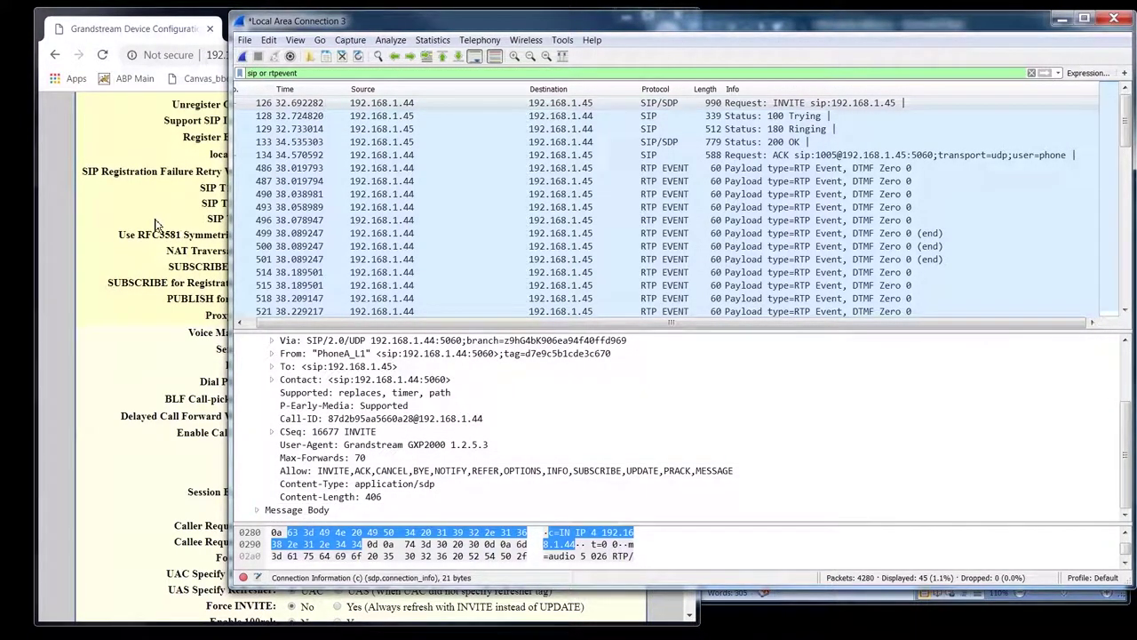
{"action": "left_click", "coordinate": [132, 254]}
{"action": "double_click", "coordinate": [256, 250]}
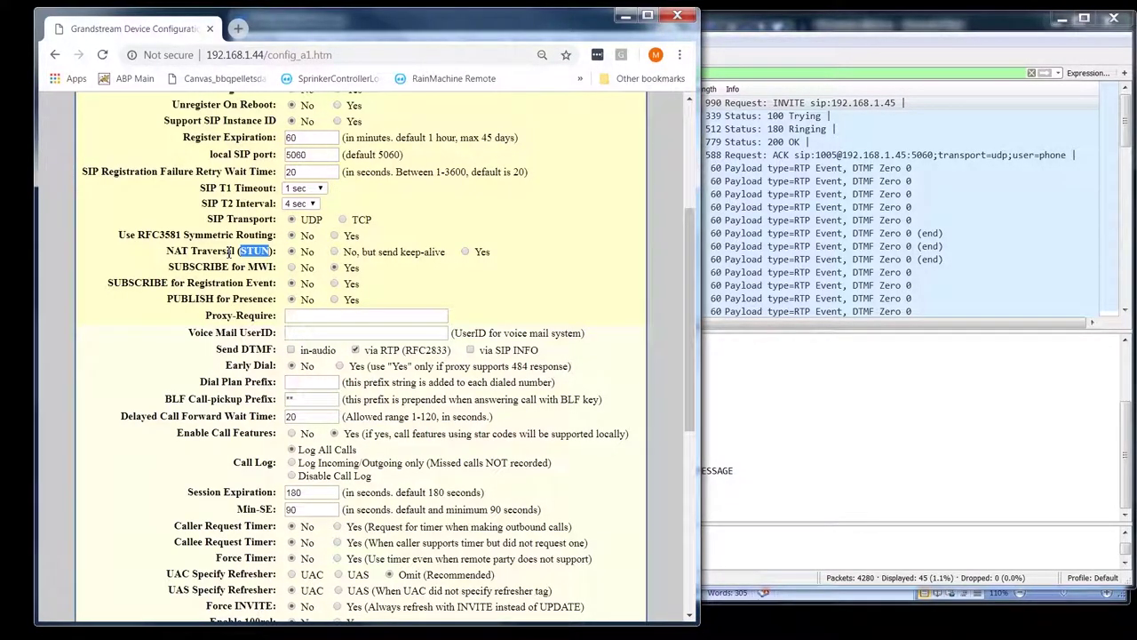
- Highlight the NAT Traversal (STUN) label on Account 1, then return to the Wireshark capture
{"action": "left_click_drag", "start_coordinate": [271, 253], "coordinate": [172, 256]}
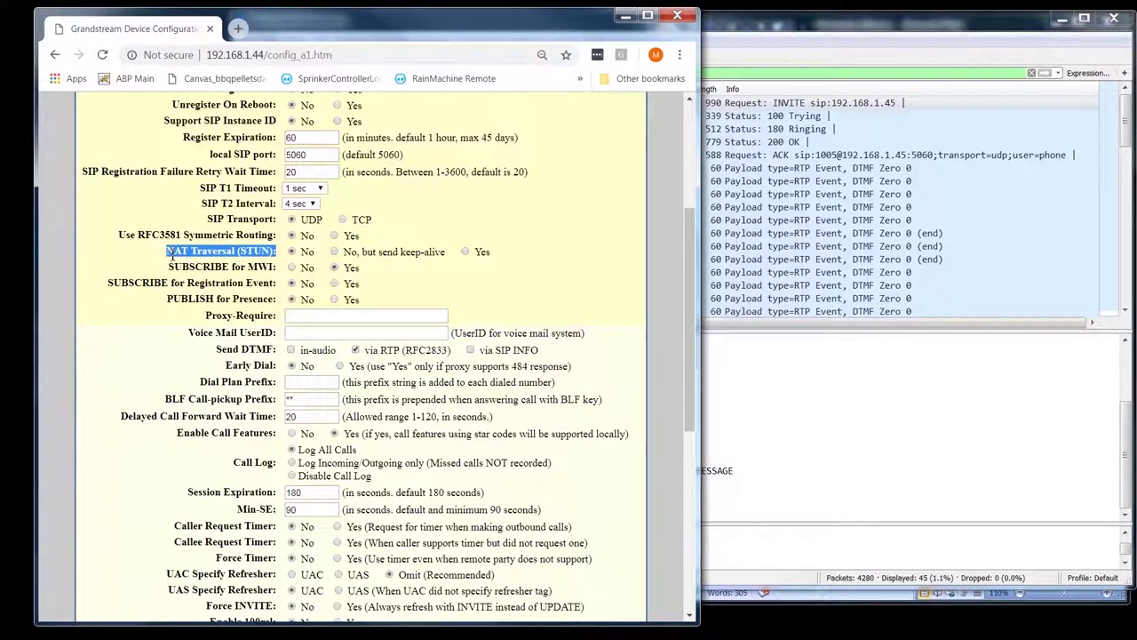
{"action": "left_click", "coordinate": [227, 266]}
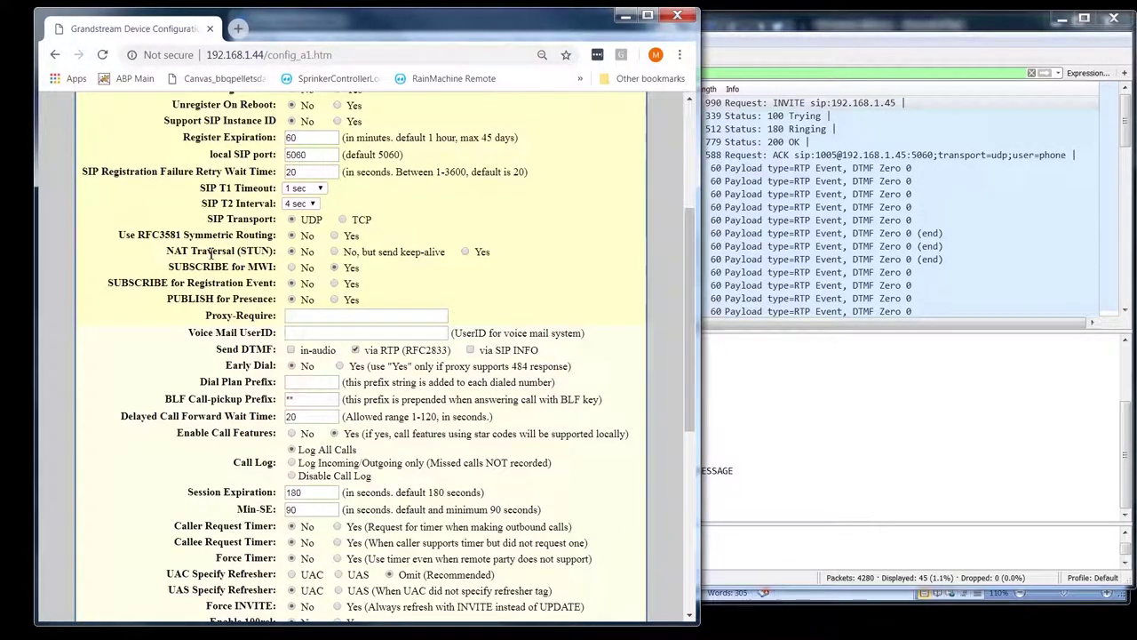
{"action": "left_click", "coordinate": [851, 30]}
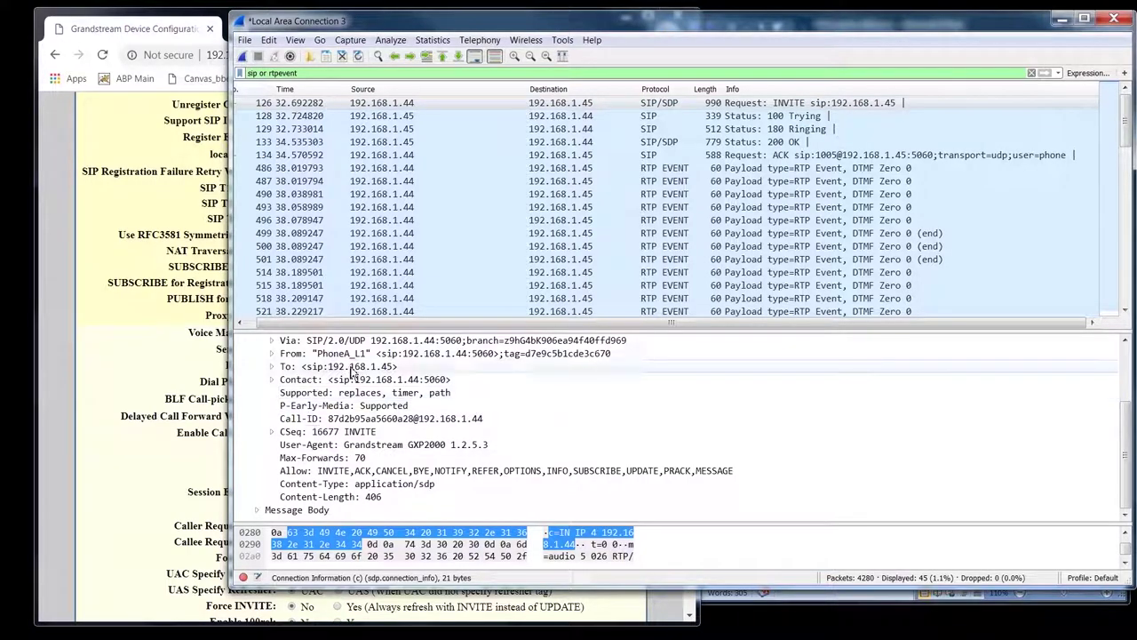
- Scroll through the INVITE's Message Header lines, then go back to the Grandstream Account 1 page
{"action": "scroll", "coordinate": [391, 402], "scroll_direction": "up", "scroll_amount": 3}
{"action": "scroll", "coordinate": [351, 398], "scroll_direction": "down", "scroll_amount": 2}
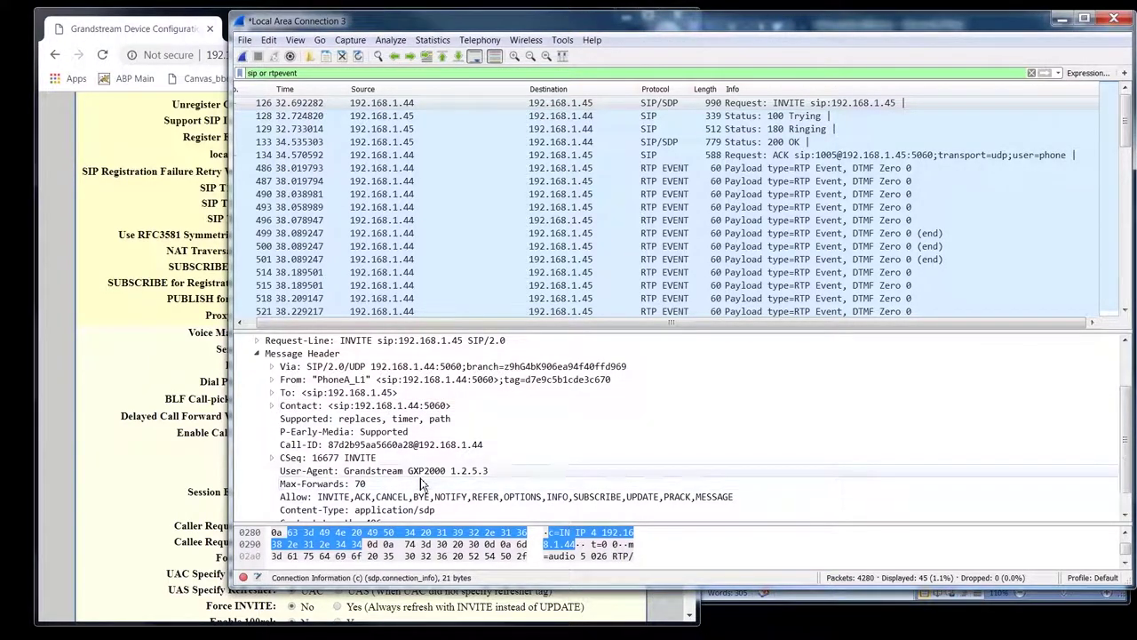
{"action": "scroll", "coordinate": [423, 483], "scroll_direction": "down", "scroll_amount": 1}
{"action": "scroll", "coordinate": [373, 448], "scroll_direction": "up", "scroll_amount": 2}
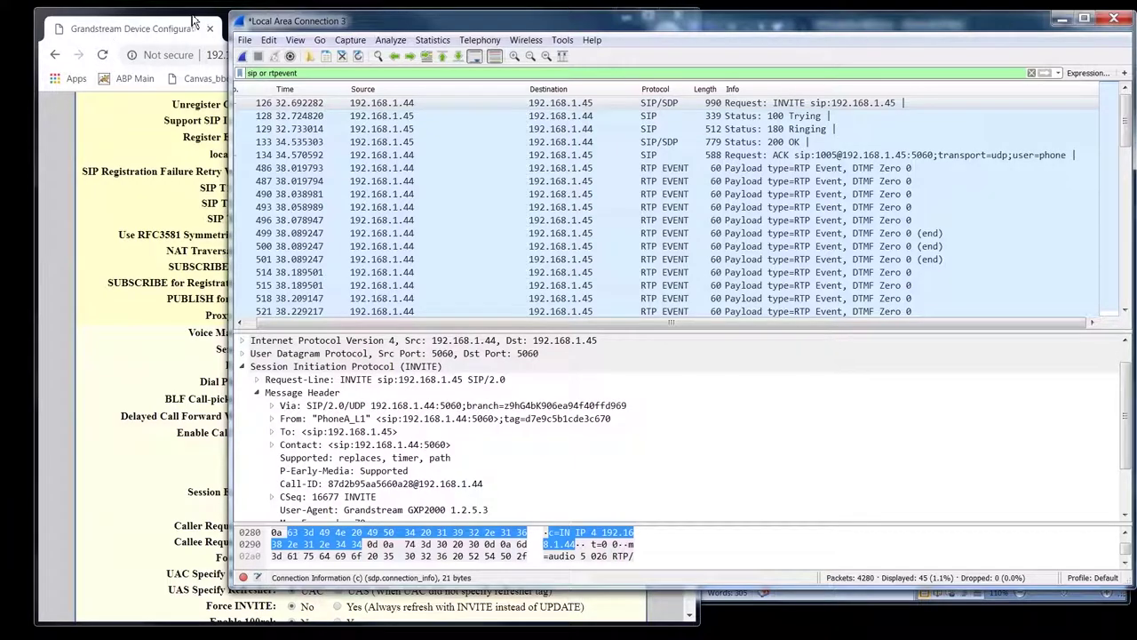
{"action": "left_click", "coordinate": [144, 18]}
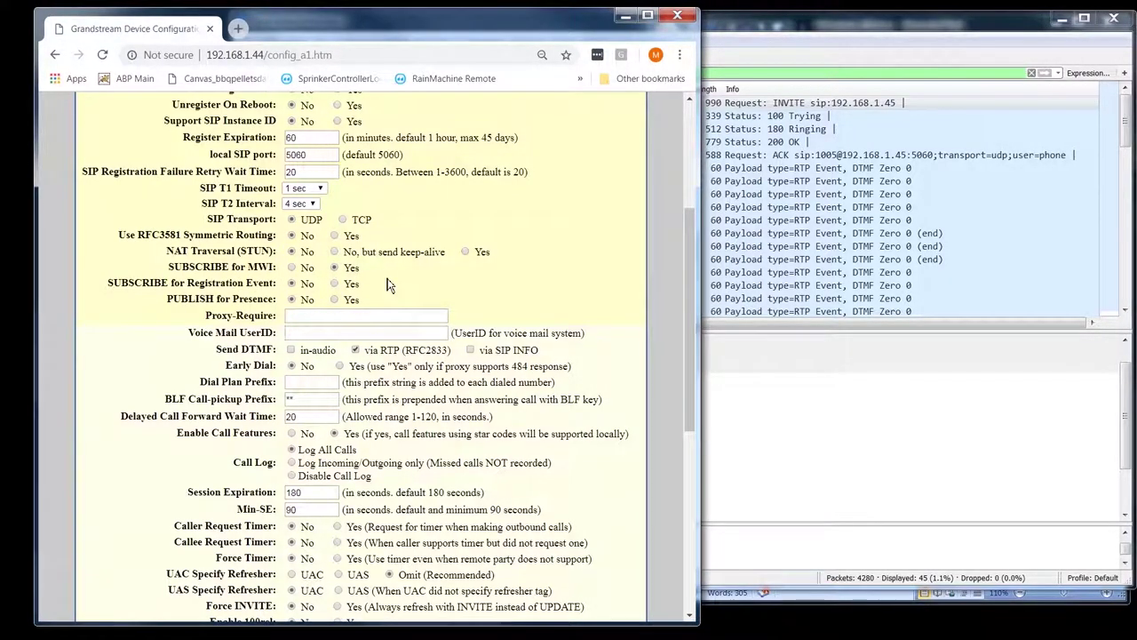
{"action": "left_click_drag", "start_coordinate": [229, 266], "coordinate": [178, 272]}
{"action": "left_click", "coordinate": [217, 283]}
{"action": "left_click_drag", "start_coordinate": [275, 283], "coordinate": [155, 289]}
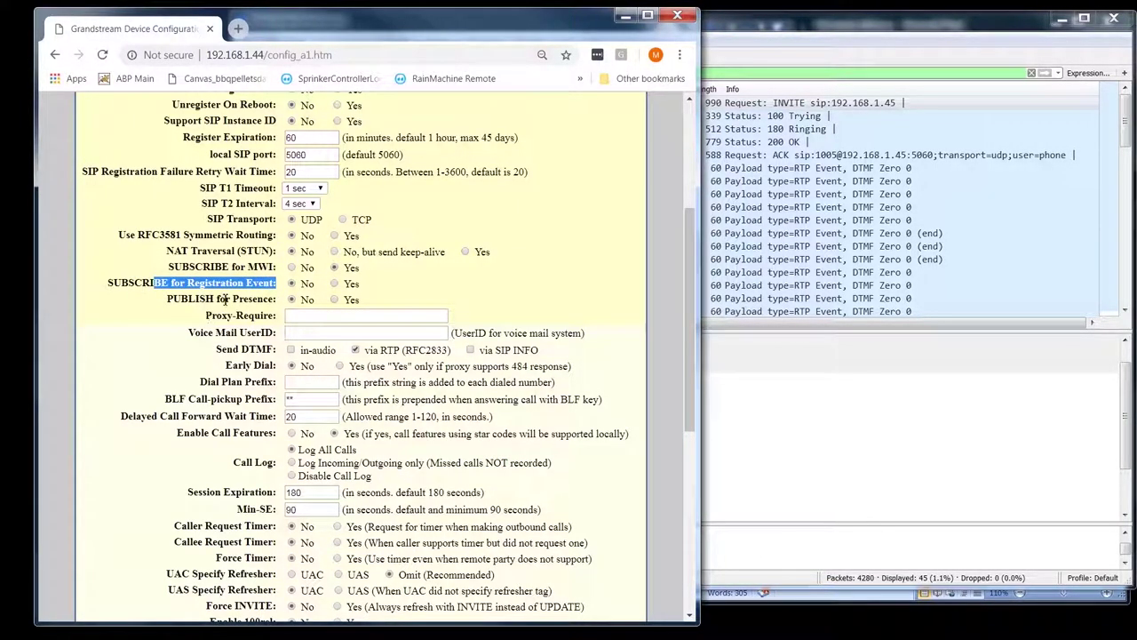
{"action": "left_click", "coordinate": [140, 315]}
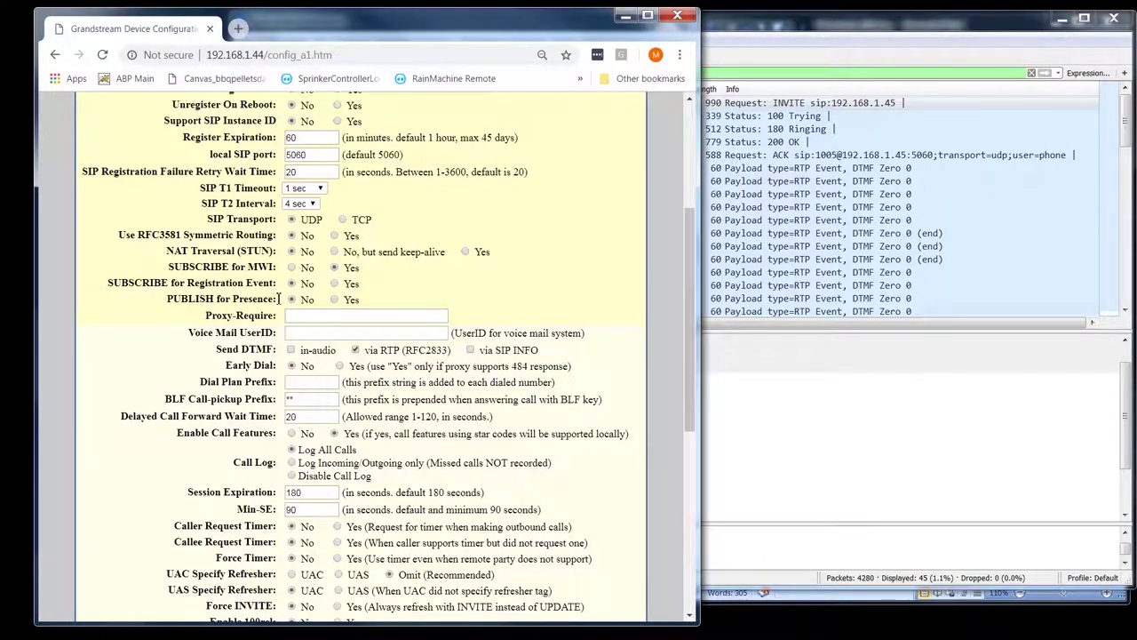
{"action": "left_click_drag", "start_coordinate": [277, 299], "coordinate": [169, 302]}
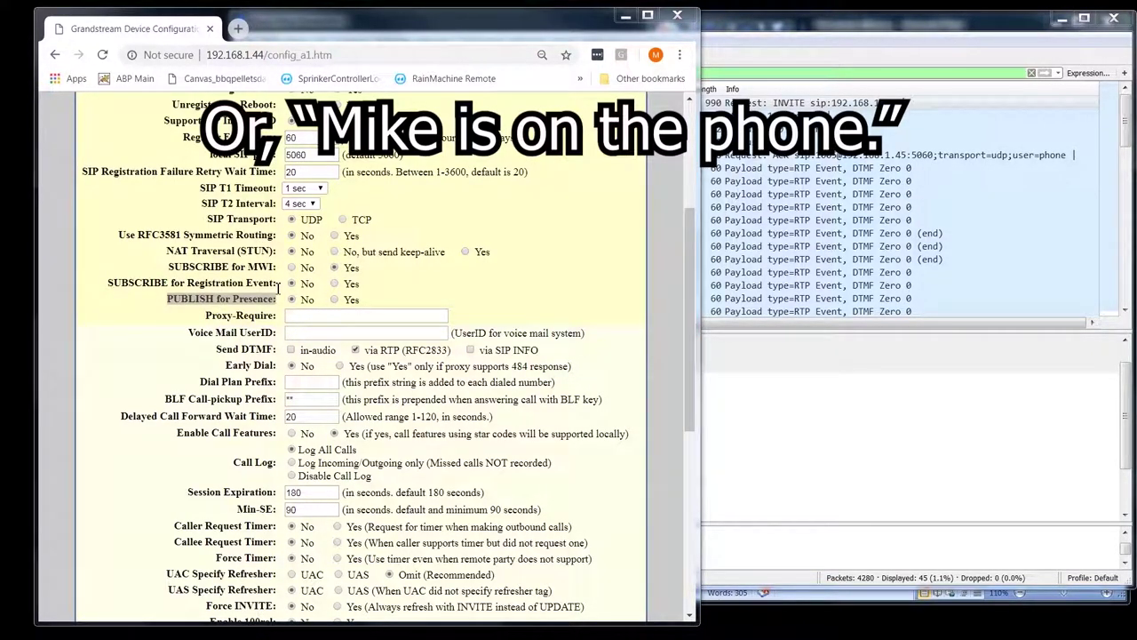
{"action": "double_click", "coordinate": [263, 299]}
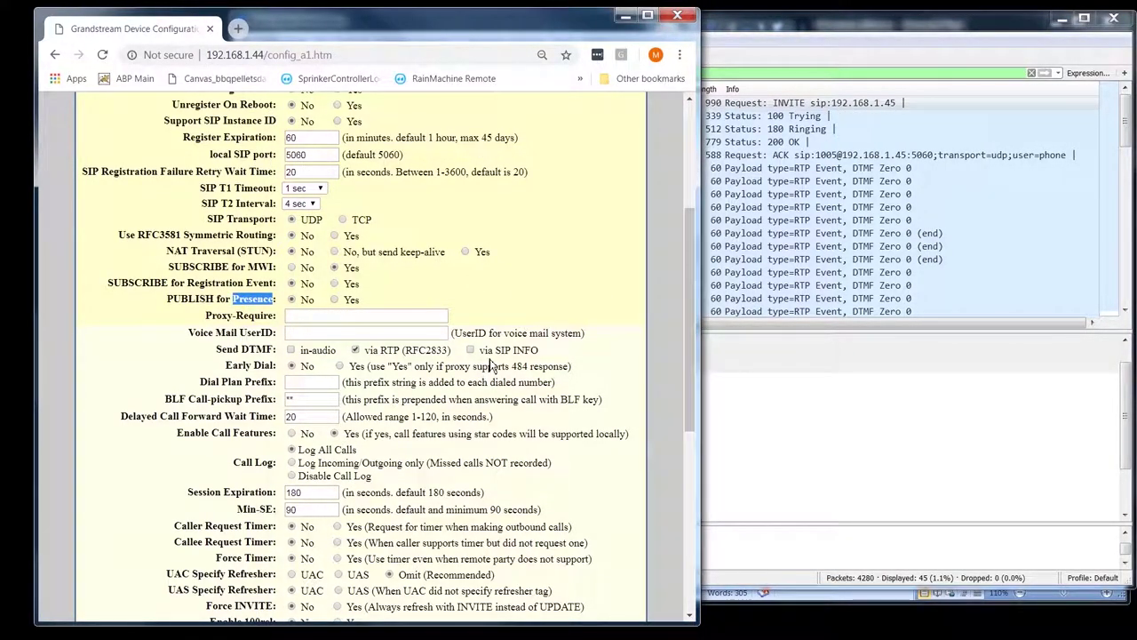
{"action": "scroll", "coordinate": [360, 371], "scroll_direction": "down", "scroll_amount": 2}
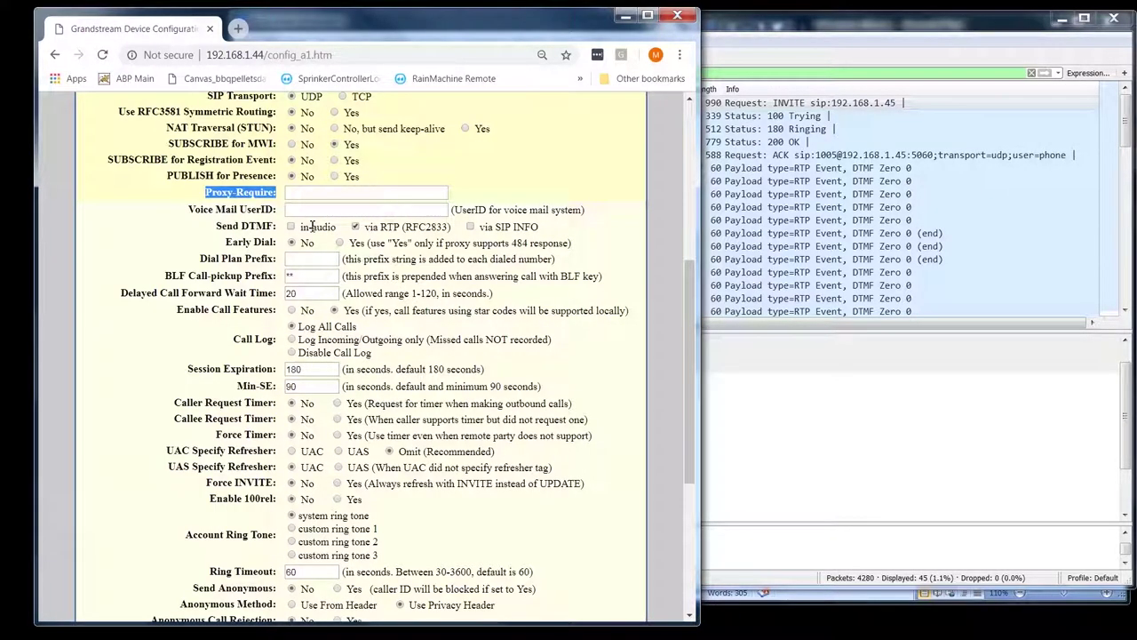
{"action": "left_click", "coordinate": [261, 191]}
{"action": "double_click", "coordinate": [261, 192]}
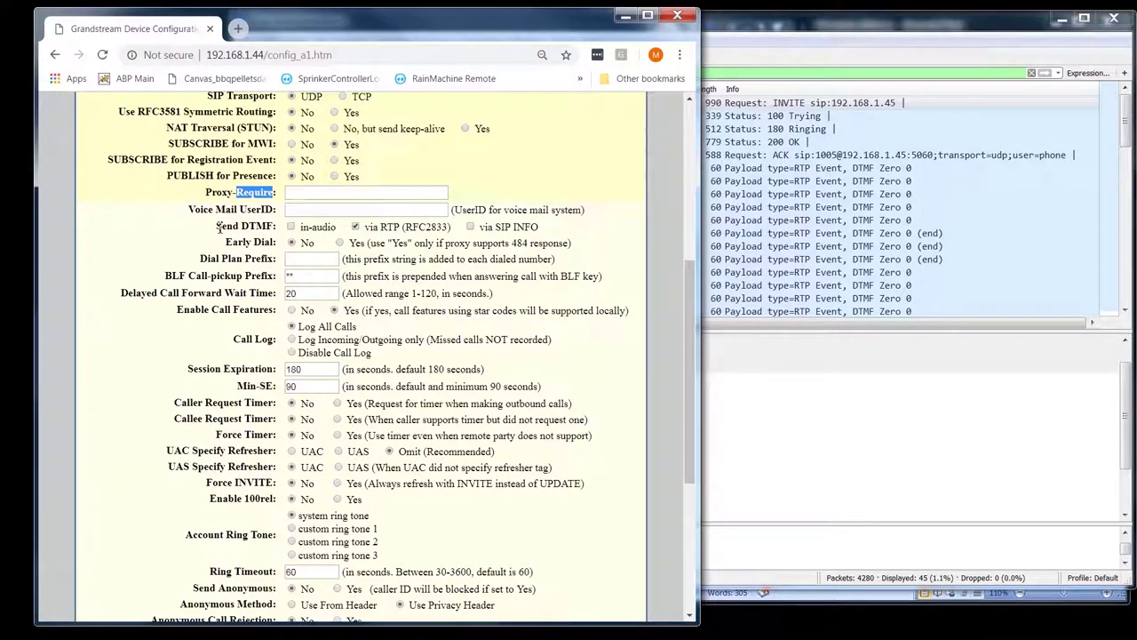
{"action": "left_click_drag", "start_coordinate": [217, 227], "coordinate": [278, 227]}
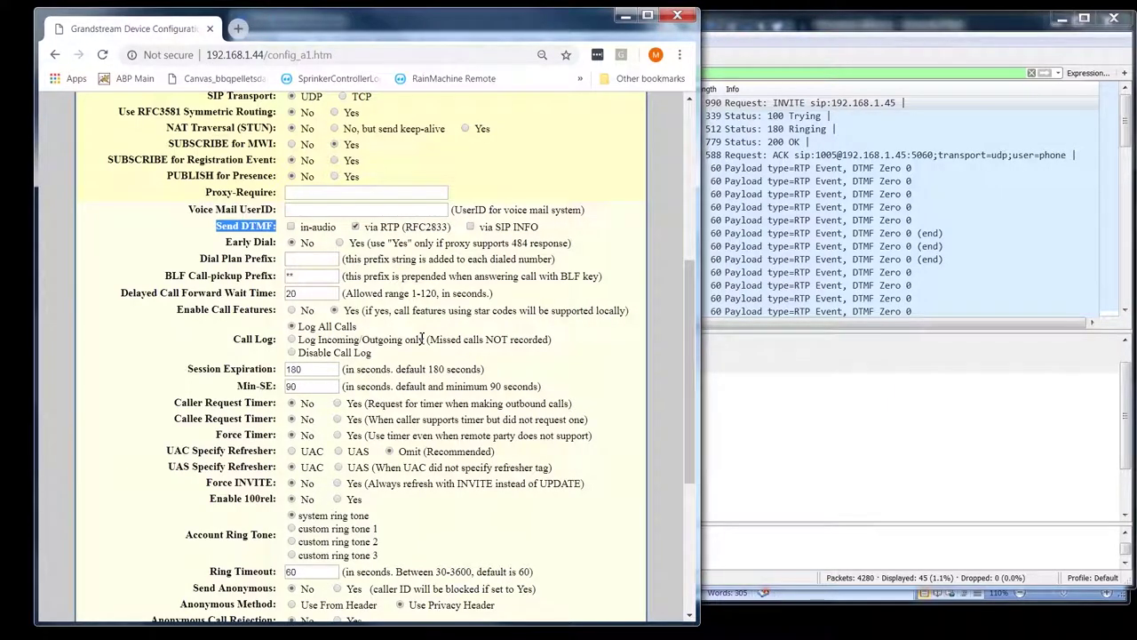
{"action": "scroll", "coordinate": [418, 337], "scroll_direction": "up", "scroll_amount": 5}
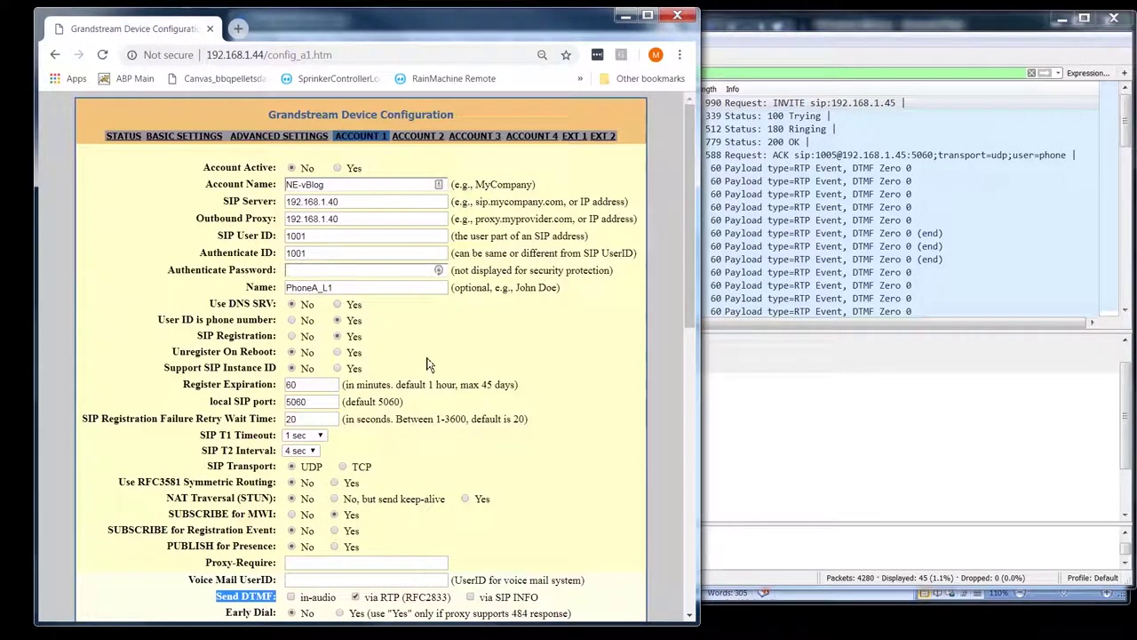
{"action": "scroll", "coordinate": [233, 351], "scroll_direction": "down", "scroll_amount": 3}
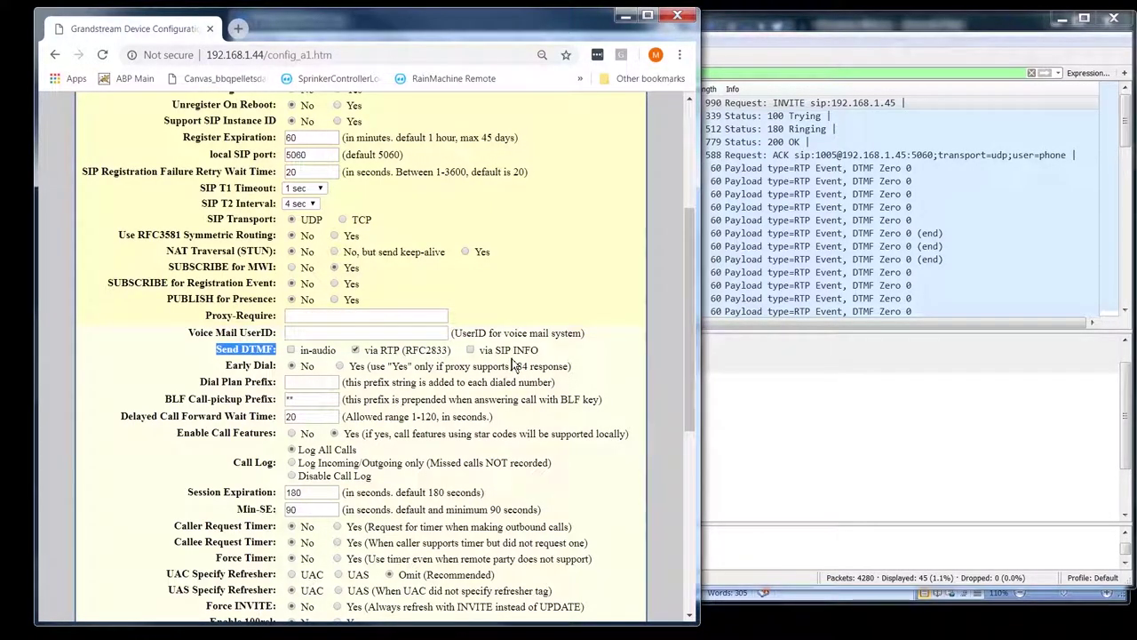
{"action": "double_click", "coordinate": [385, 353]}
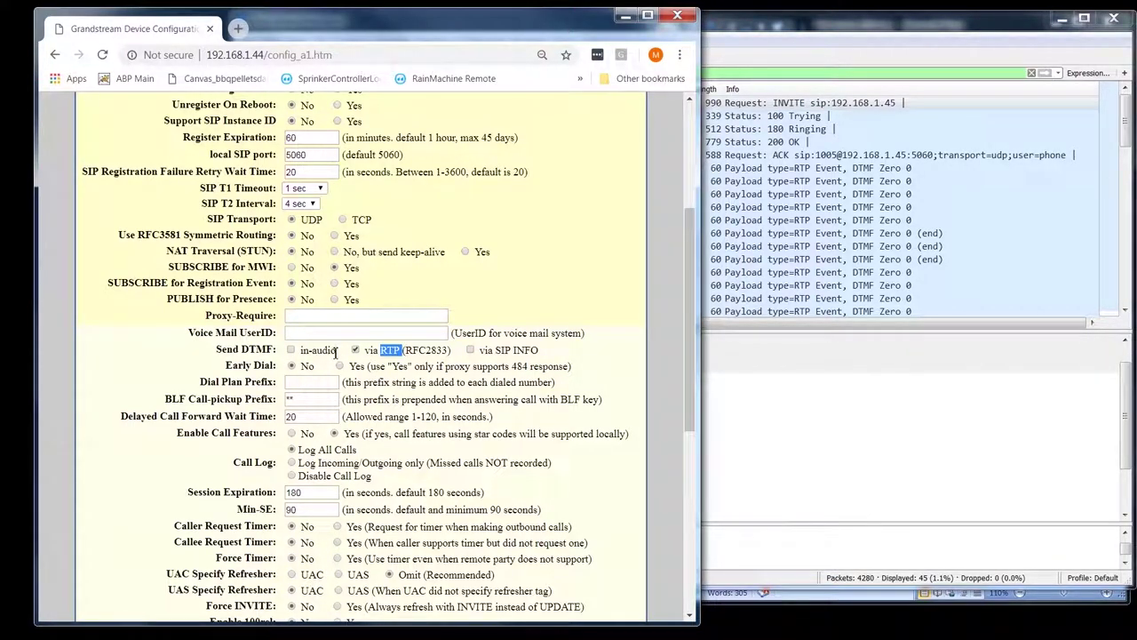
{"action": "left_click_drag", "start_coordinate": [336, 353], "coordinate": [299, 352]}
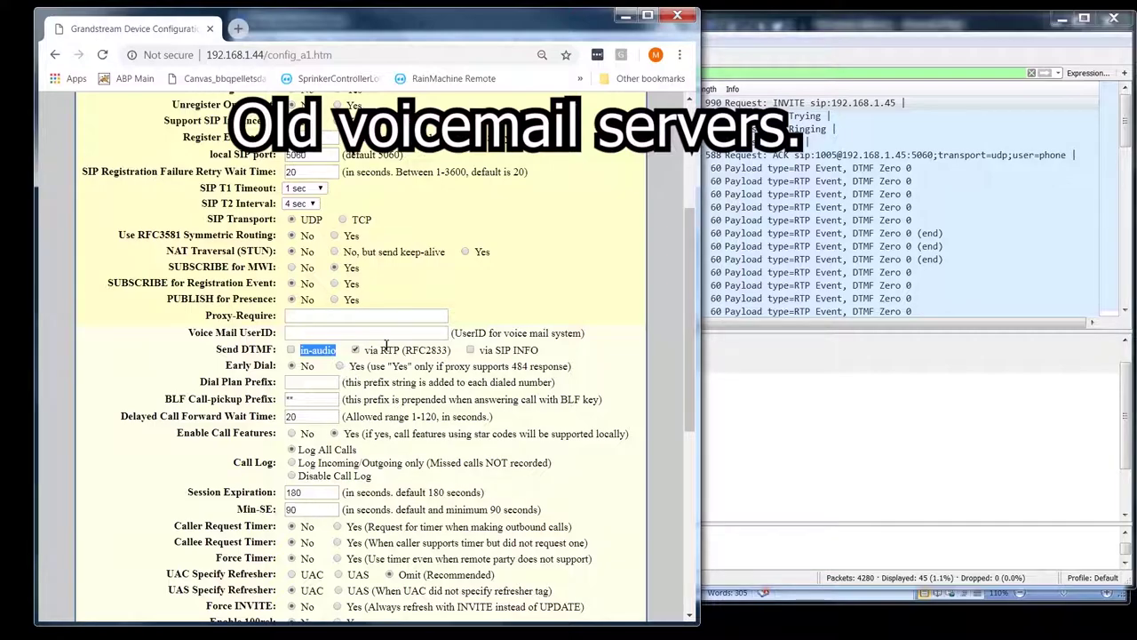
{"action": "left_click", "coordinate": [466, 356]}
{"action": "double_click", "coordinate": [437, 350]}
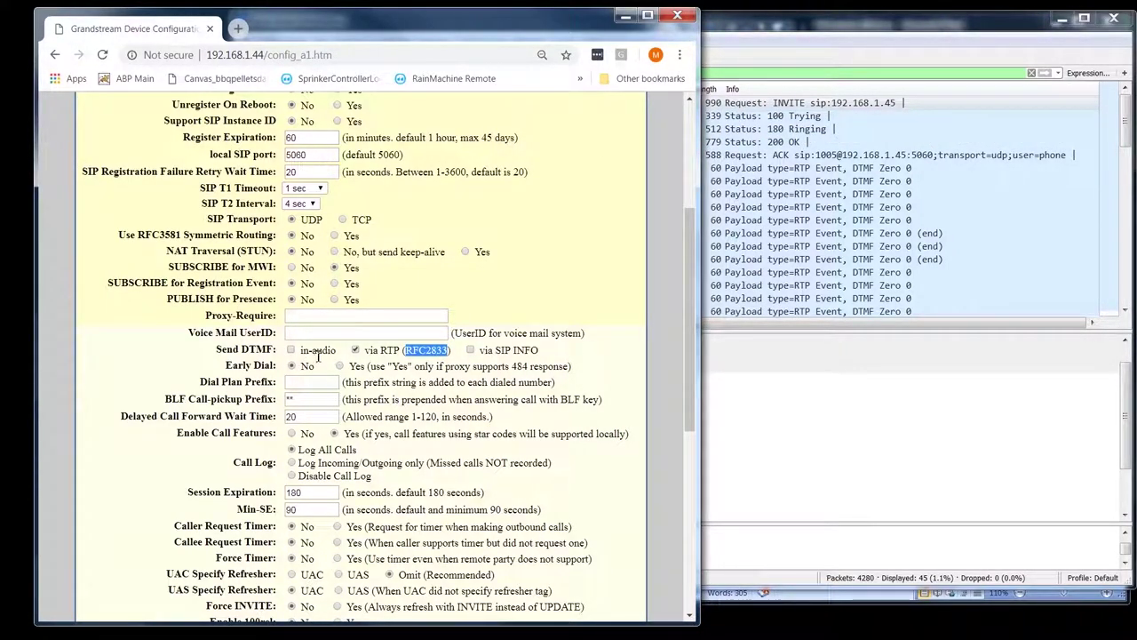
{"action": "mouse_move", "coordinate": [318, 356]}
{"action": "left_mouse_down"}
{"action": "mouse_move", "coordinate": [302, 352]}
{"action": "mouse_move", "coordinate": [334, 354]}
{"action": "left_mouse_up"}
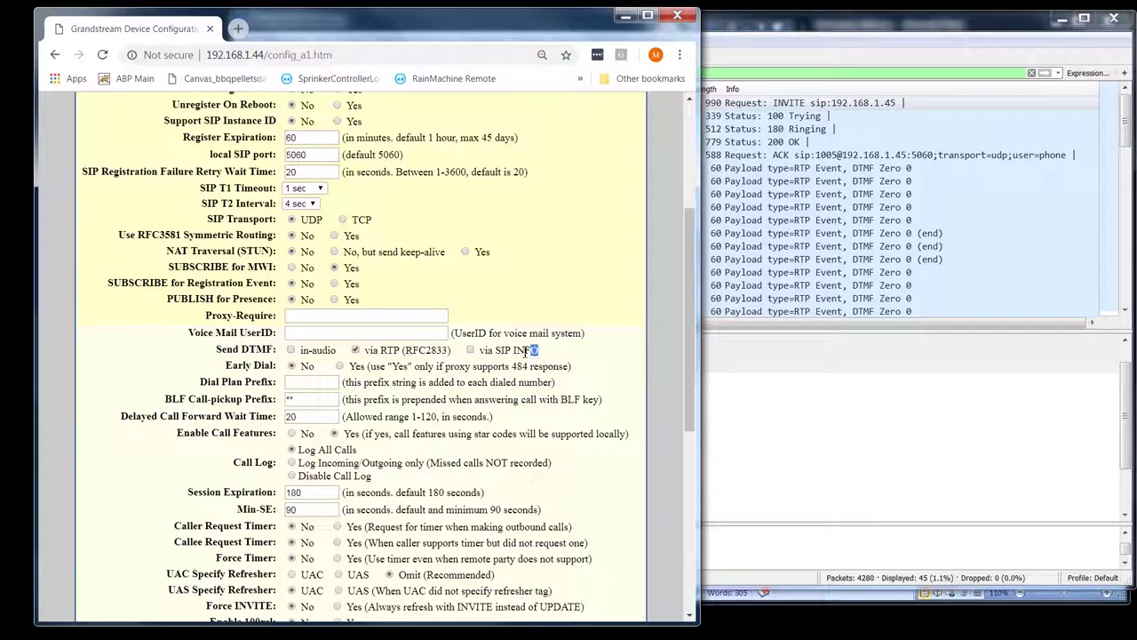
{"action": "left_click_drag", "start_coordinate": [524, 350], "coordinate": [478, 350]}
{"action": "left_click", "coordinate": [431, 373]}
{"action": "scroll", "coordinate": [423, 387], "scroll_direction": "down", "scroll_amount": 2}
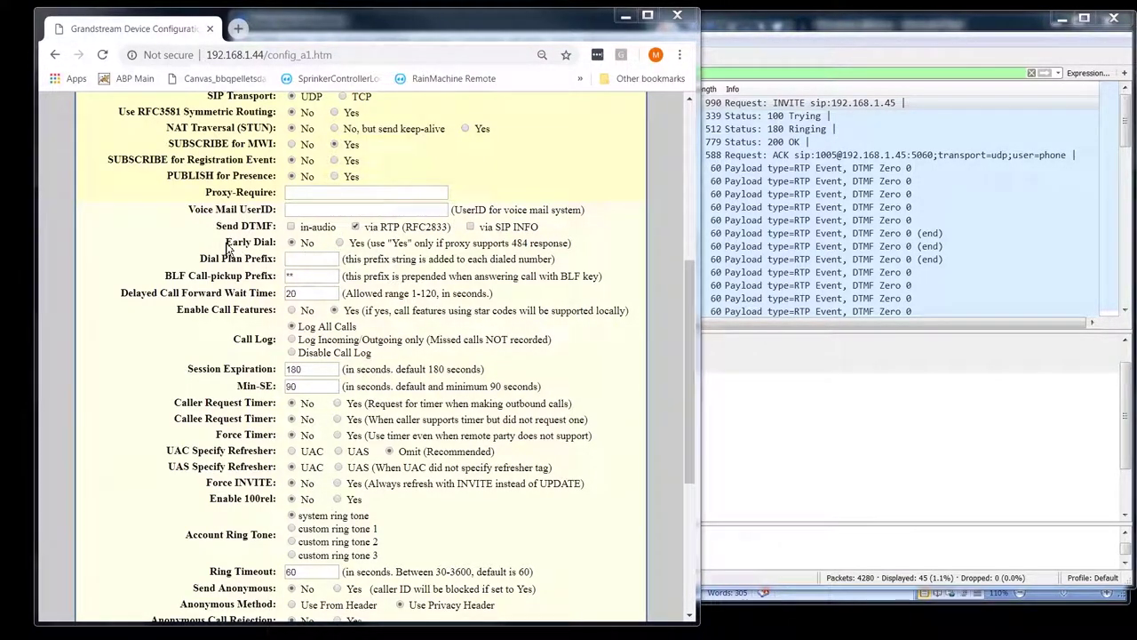
{"action": "left_click_drag", "start_coordinate": [227, 244], "coordinate": [275, 243]}
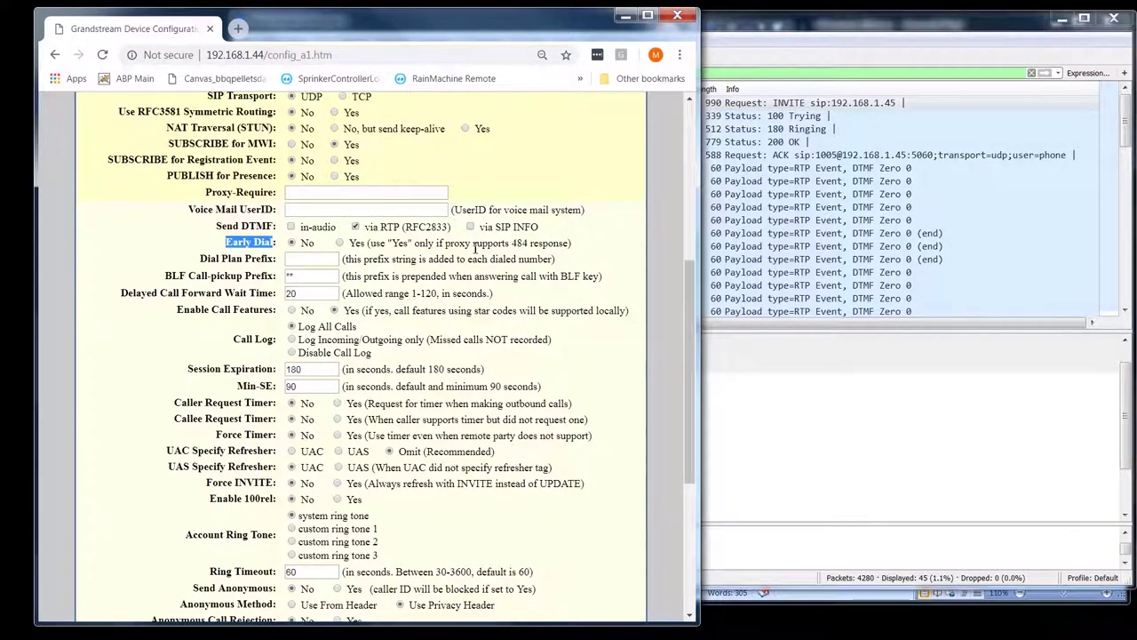
{"action": "left_click_drag", "start_coordinate": [569, 243], "coordinate": [480, 253]}
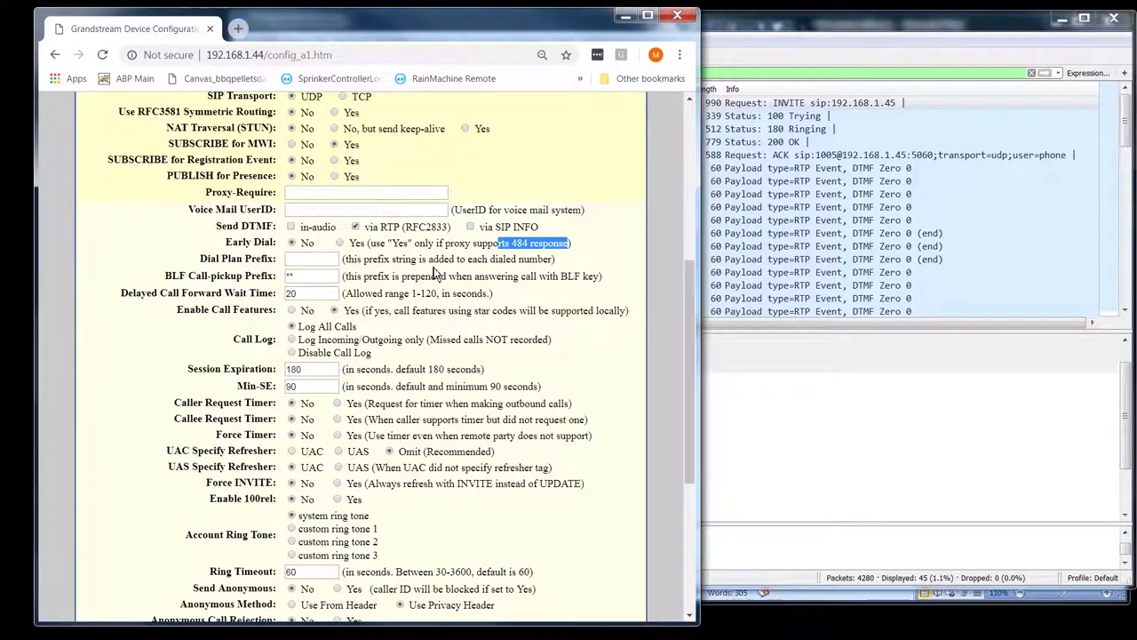
{"action": "left_click", "coordinate": [263, 242]}
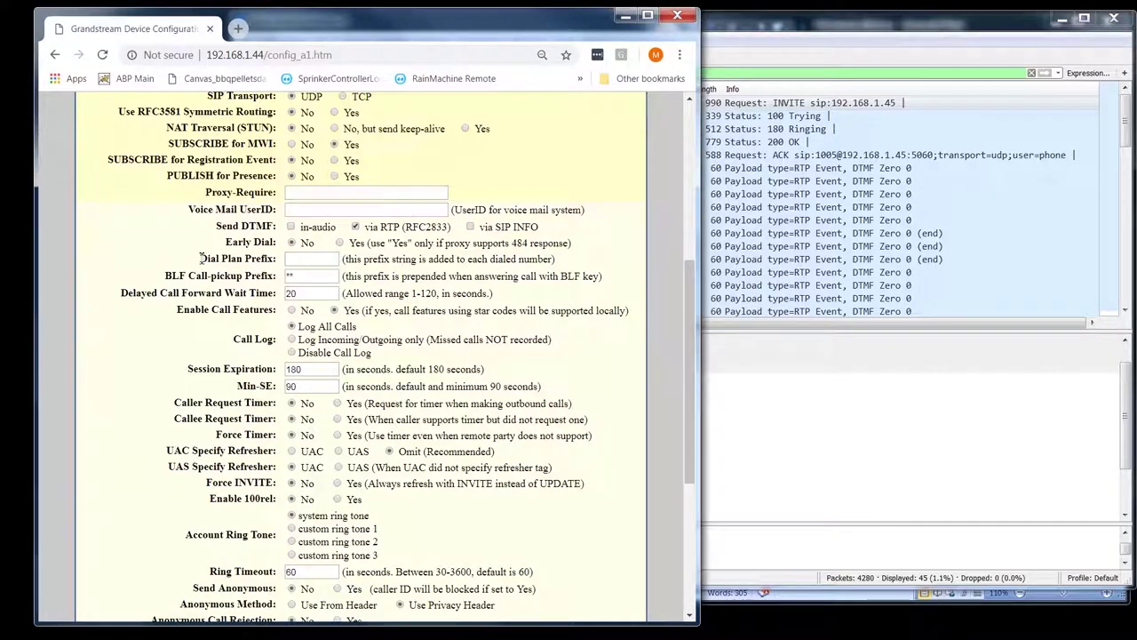
{"action": "left_click_drag", "start_coordinate": [201, 257], "coordinate": [286, 260]}
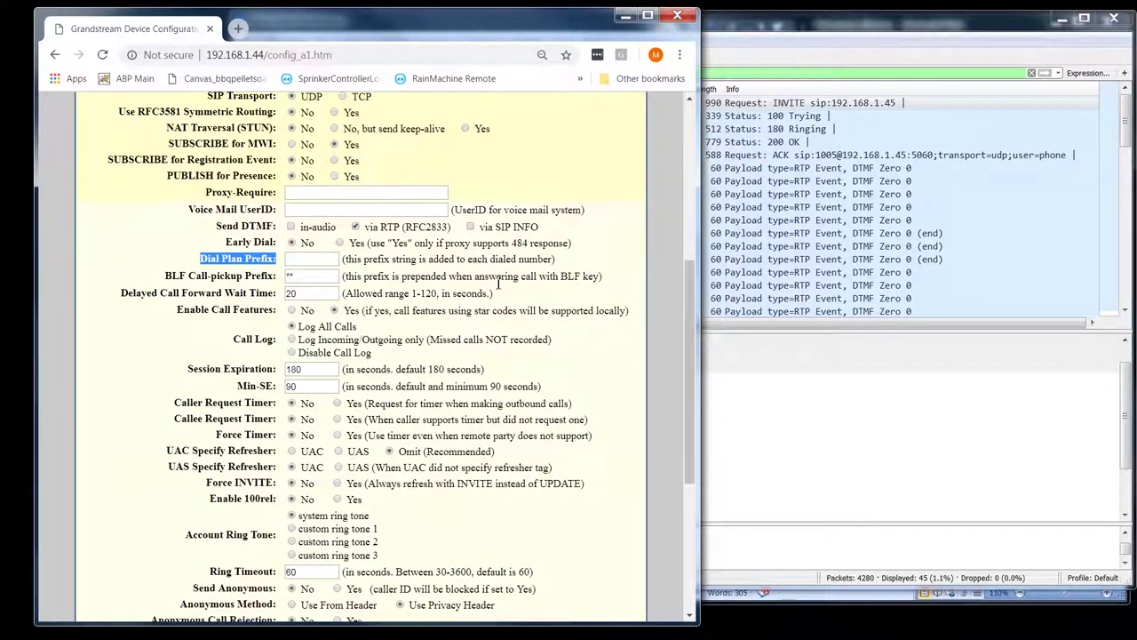
{"action": "left_click_drag", "start_coordinate": [348, 260], "coordinate": [558, 261]}
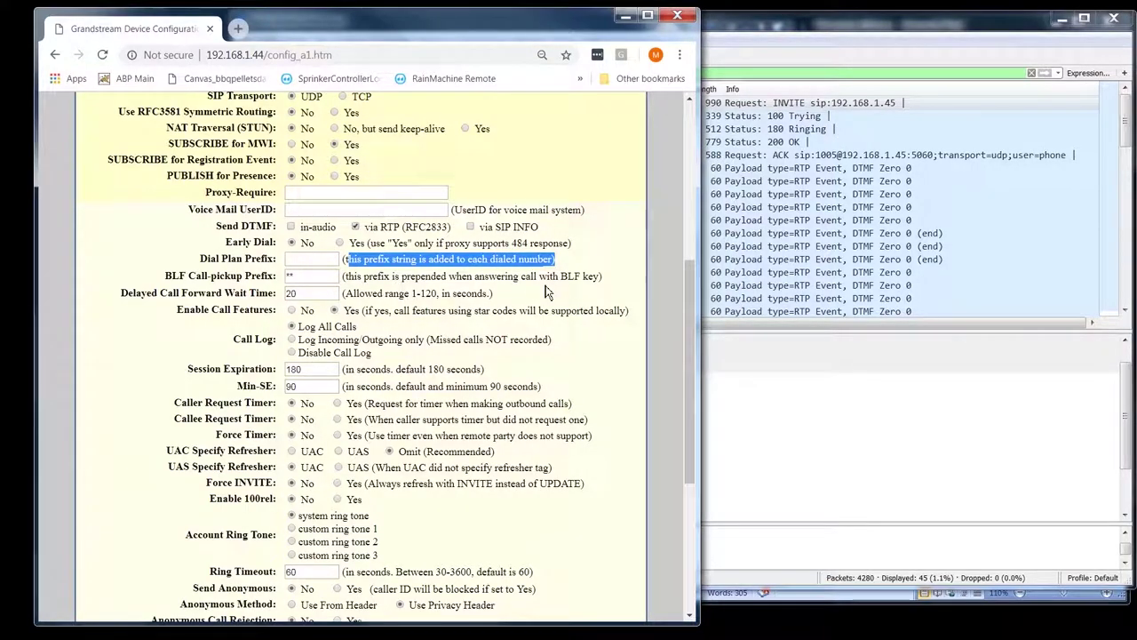
{"action": "scroll", "coordinate": [305, 235], "scroll_direction": "up", "scroll_amount": 4}
{"action": "double_click", "coordinate": [300, 235]}
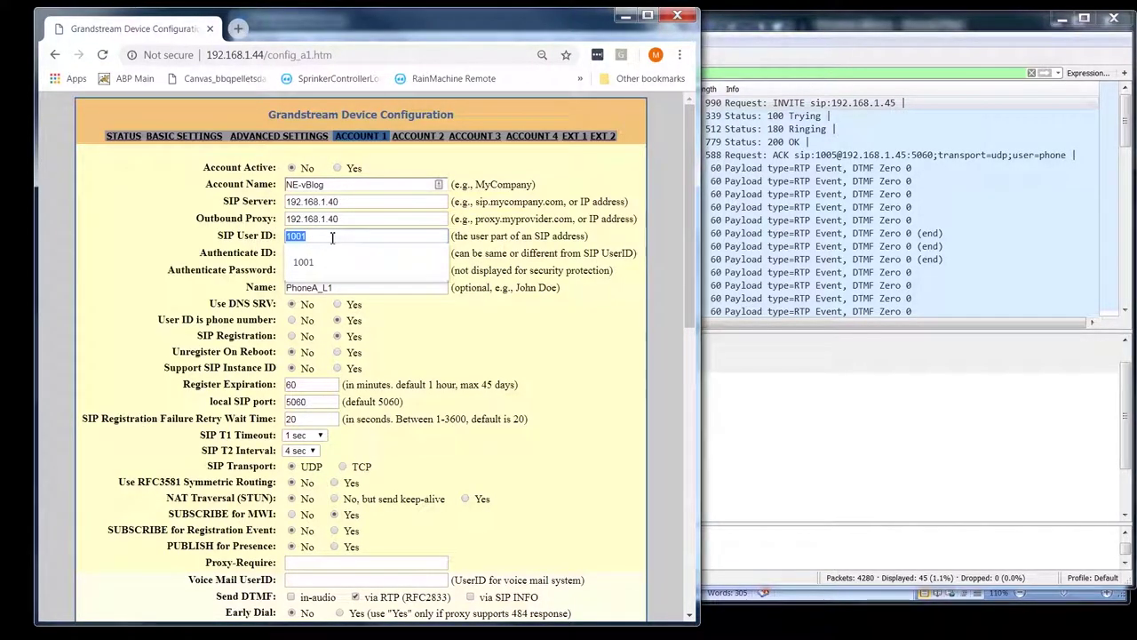
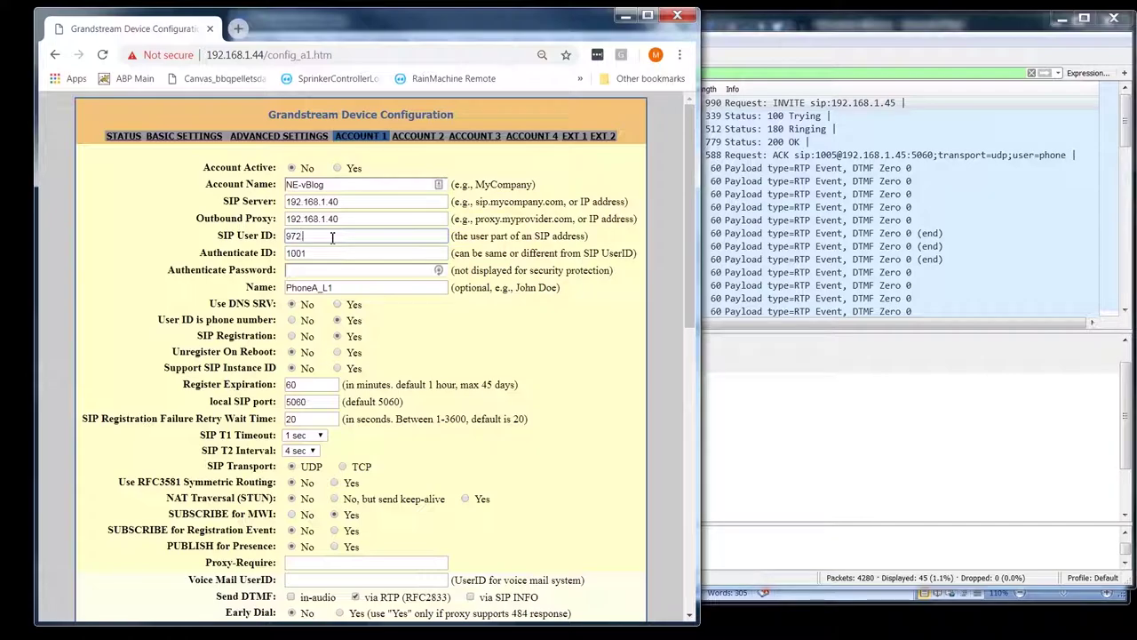
- Strip the added 972212 prefix digits back out of the SIP User ID field
{"action": "double_click", "coordinate": [373, 237]}
{"action": "left_click_drag", "start_coordinate": [317, 237], "coordinate": [291, 238]}
{"action": "key", "text": "BackSpace"}
- Enter 972212 as Account 1's Dial Plan Prefix
{"action": "scroll", "coordinate": [307, 255], "scroll_direction": "down", "scroll_amount": 5}
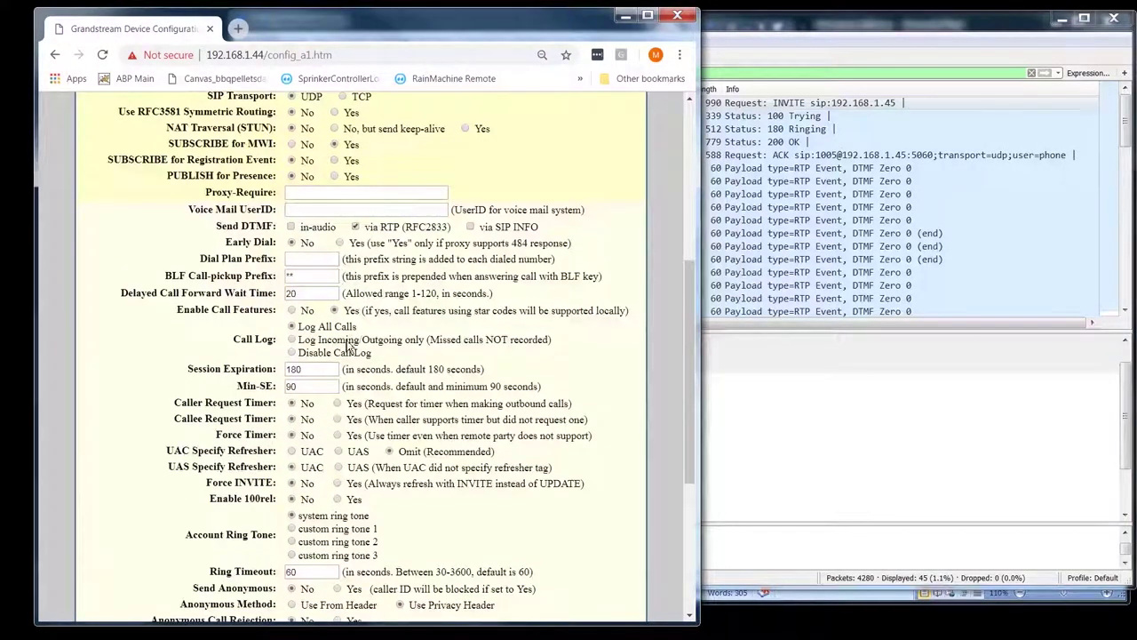
{"action": "left_click", "coordinate": [316, 258]}
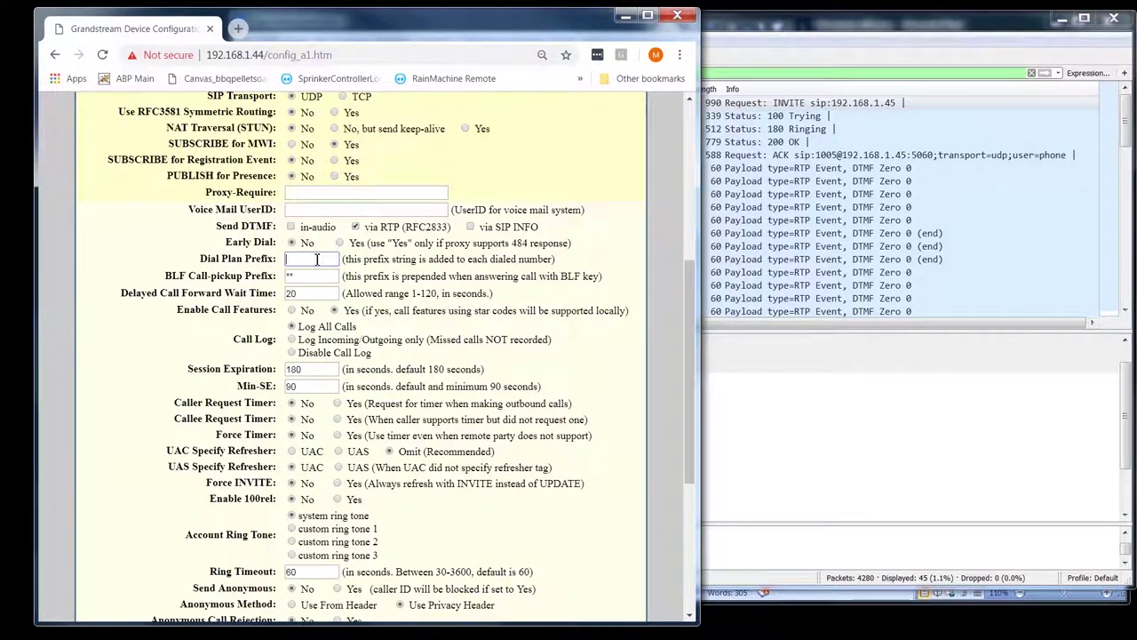
{"action": "type", "text": "972212"}
{"action": "left_click", "coordinate": [372, 273]}
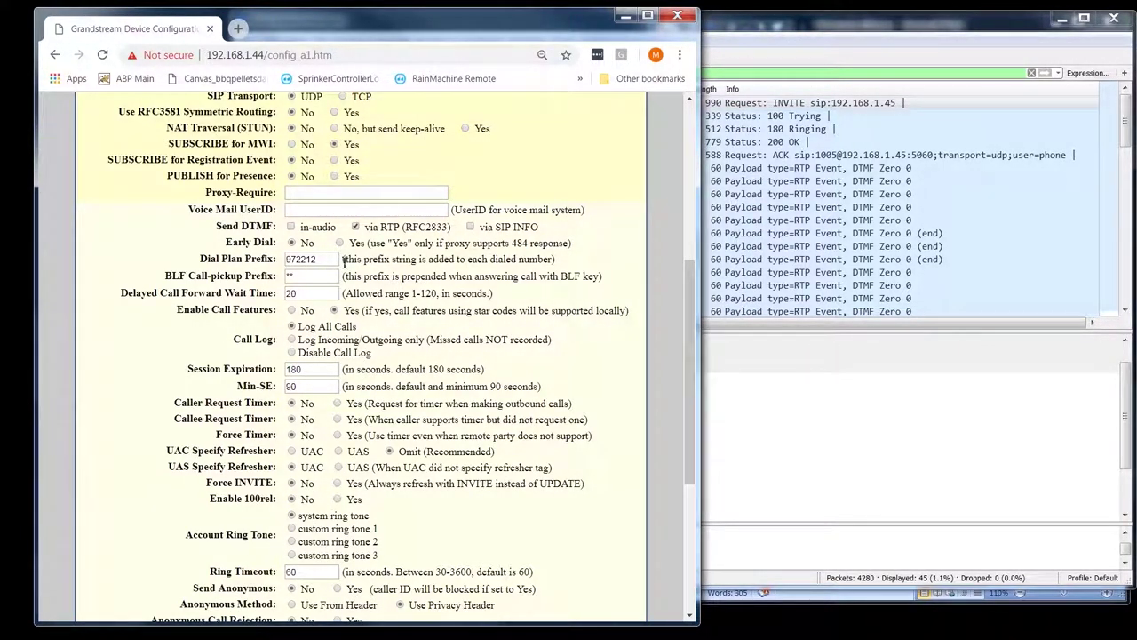
{"action": "scroll", "coordinate": [343, 262], "scroll_direction": "up", "scroll_amount": 4}
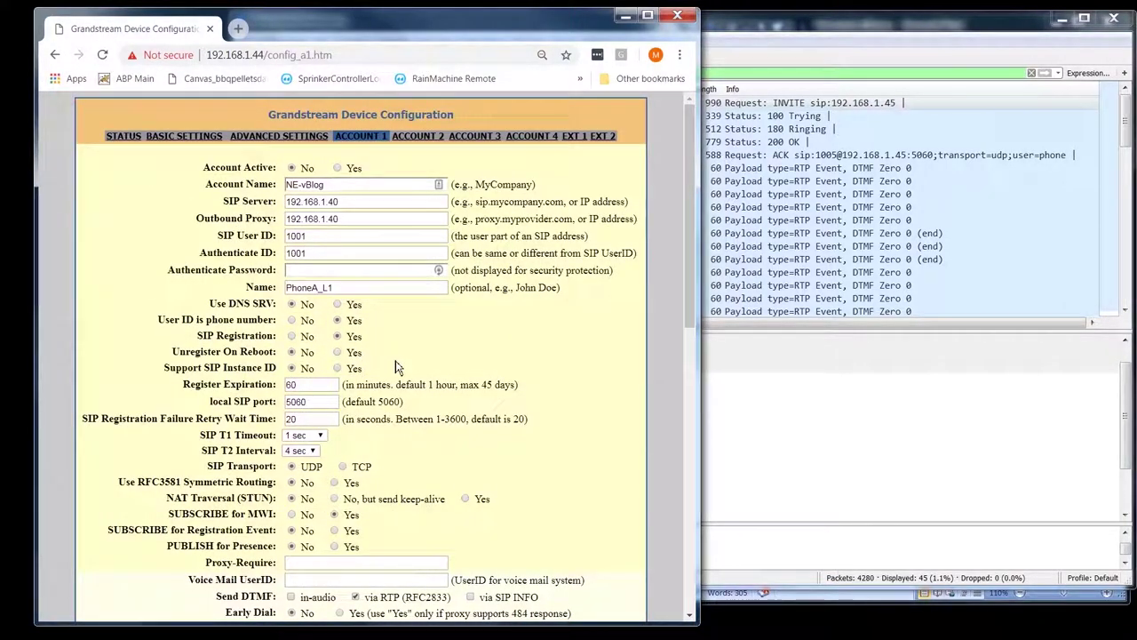
{"action": "scroll", "coordinate": [396, 367], "scroll_direction": "down", "scroll_amount": 5}
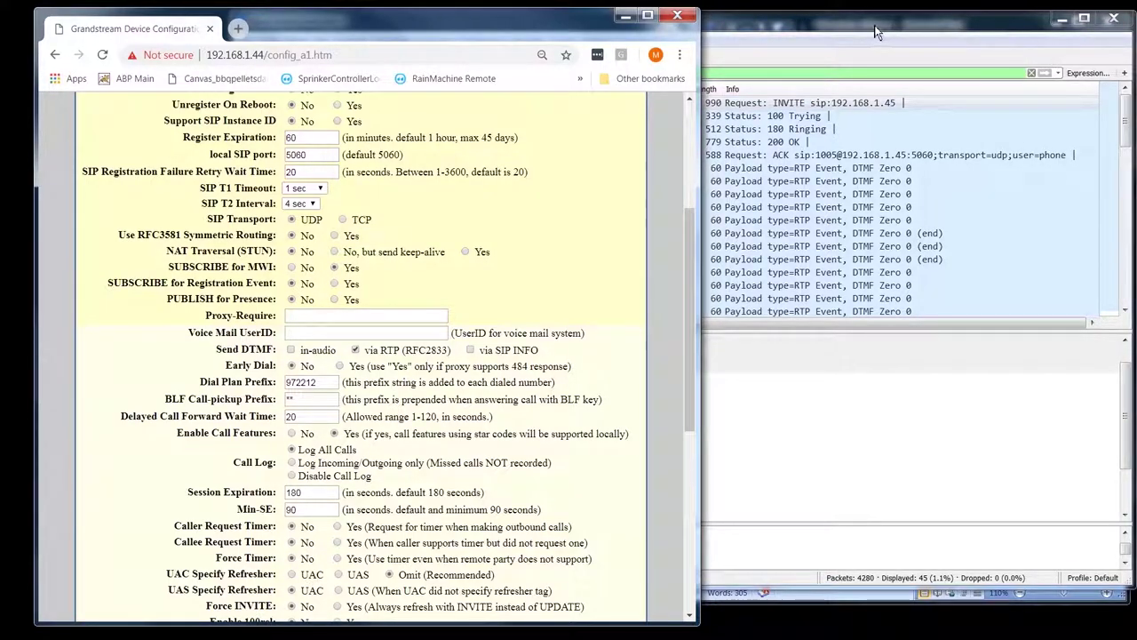
- Check the SIP capture in Wireshark, then highlight the Dial Plan Prefix value 972212
{"action": "left_click", "coordinate": [706, 241]}
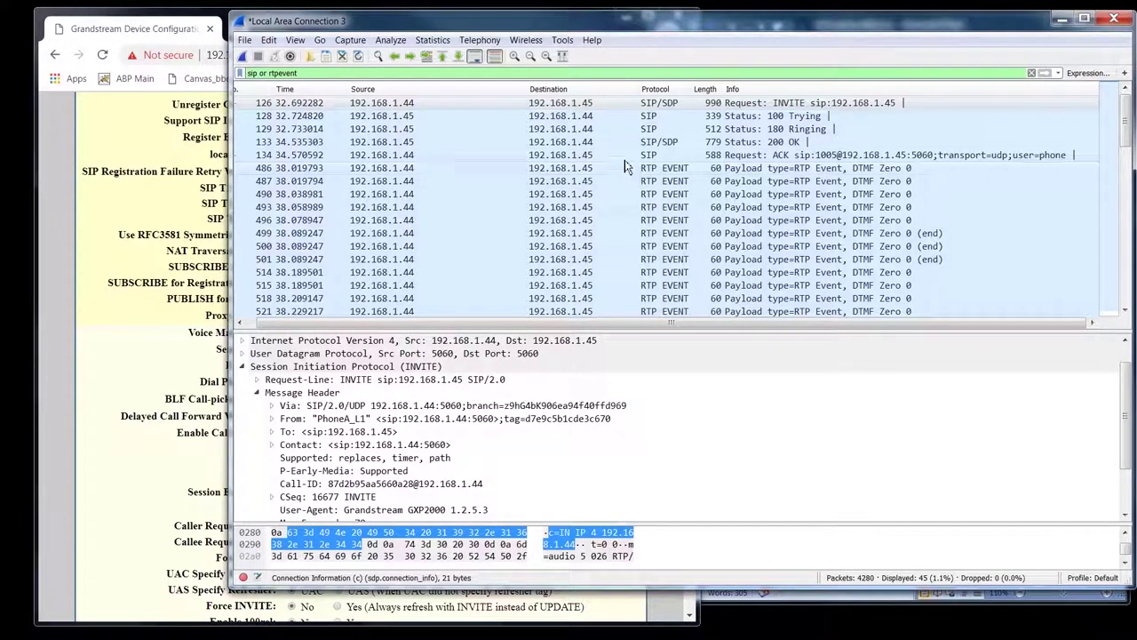
{"action": "left_click", "coordinate": [111, 240]}
{"action": "double_click", "coordinate": [329, 381]}
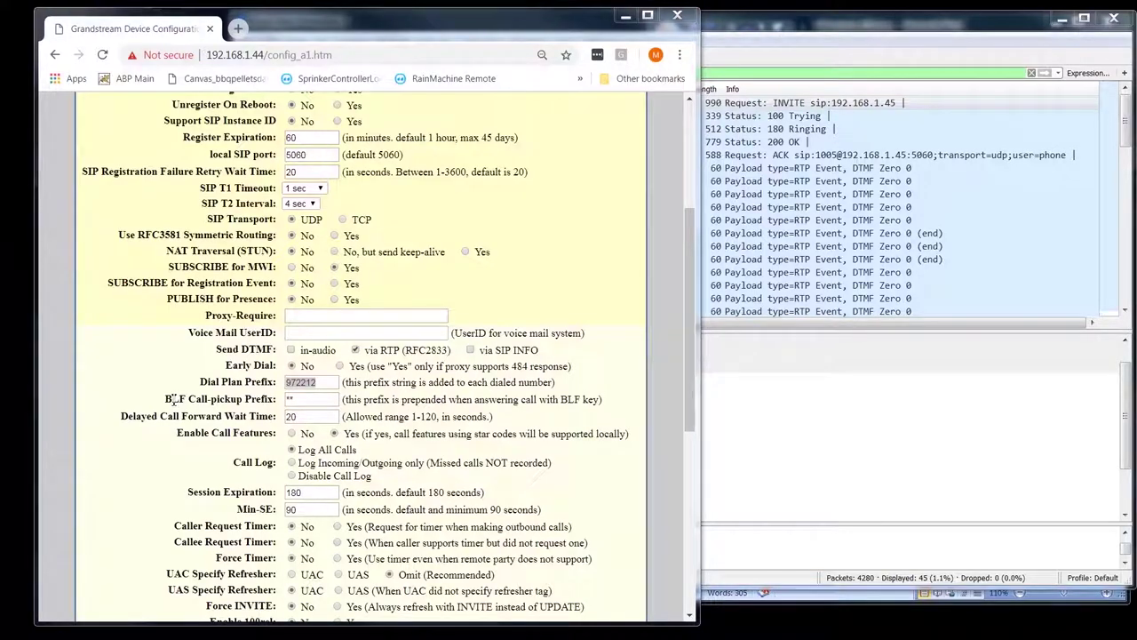
{"action": "left_click_drag", "start_coordinate": [167, 399], "coordinate": [276, 400]}
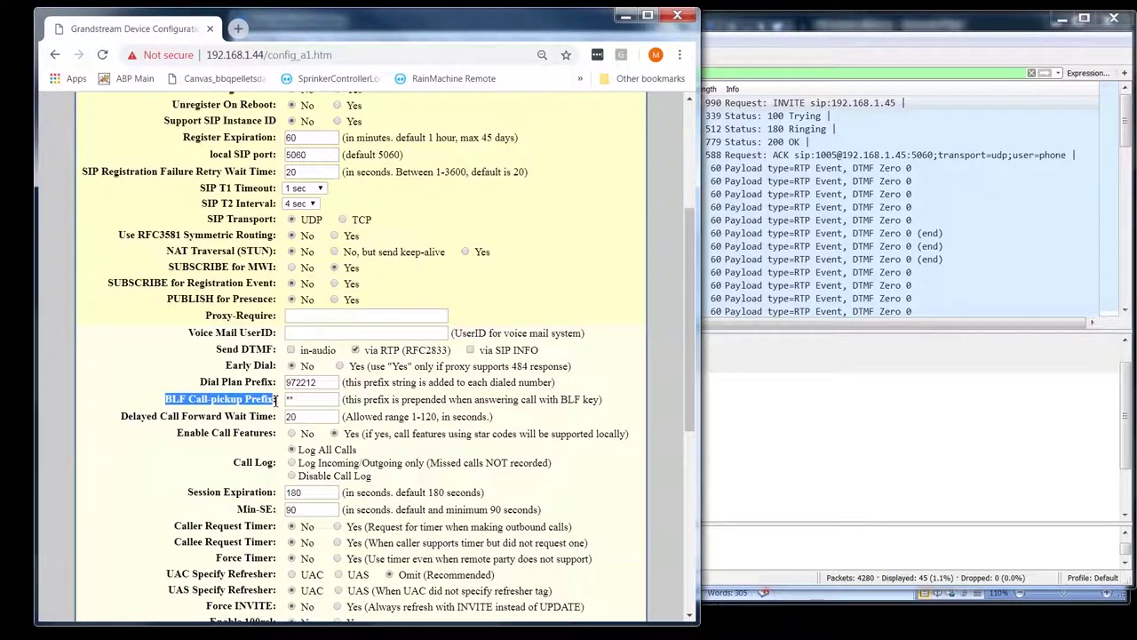
{"action": "left_click", "coordinate": [426, 400]}
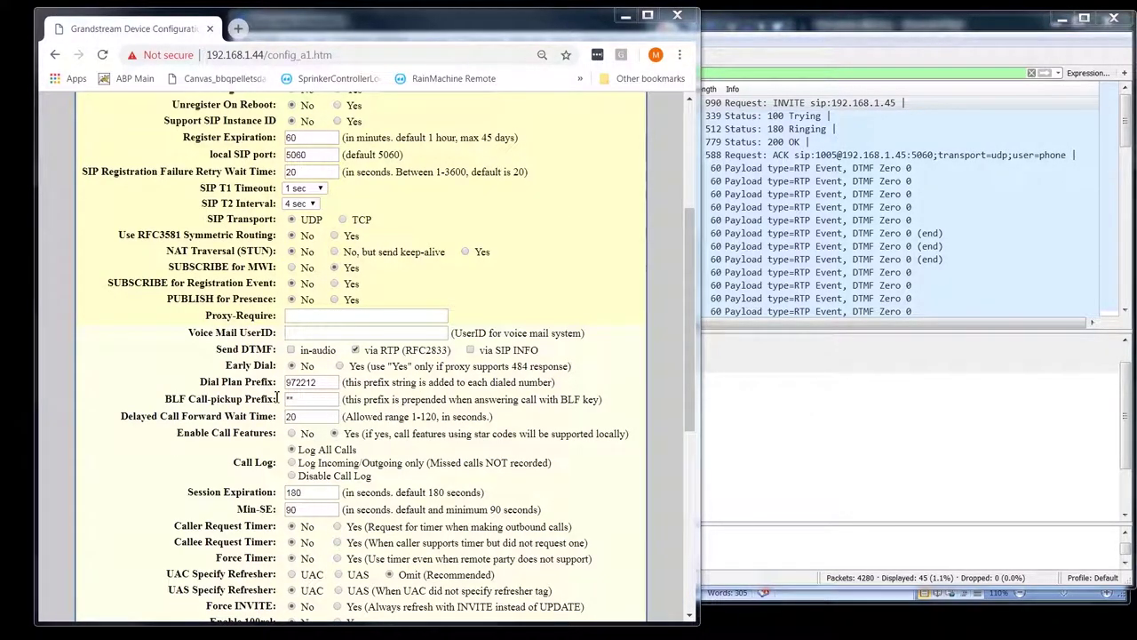
{"action": "left_click_drag", "start_coordinate": [278, 406], "coordinate": [168, 402]}
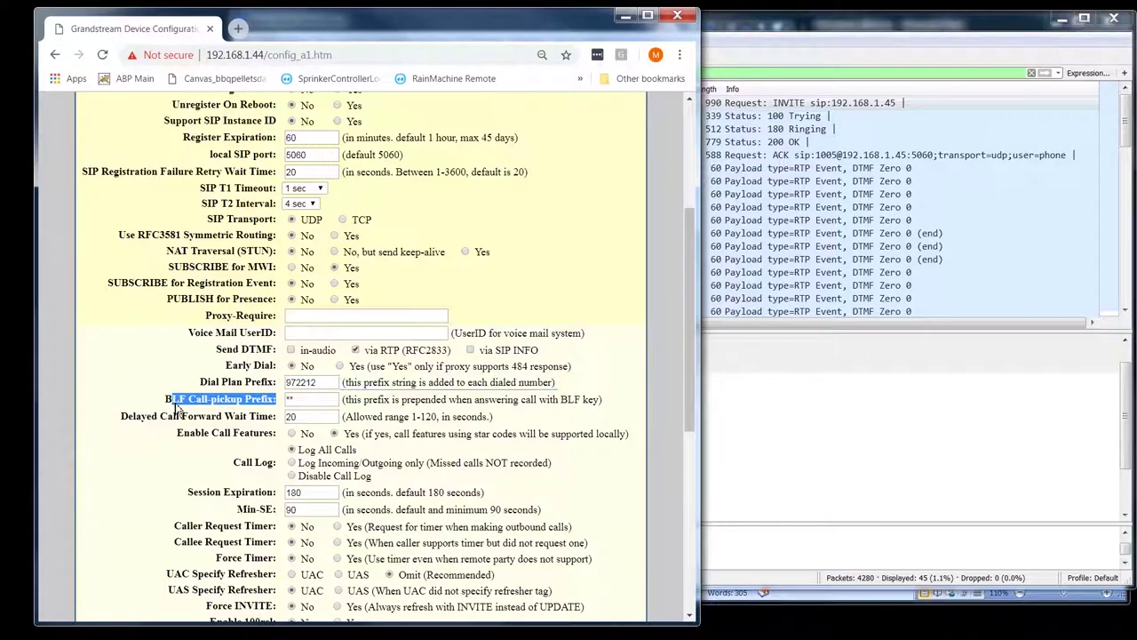
{"action": "left_click", "coordinate": [235, 398]}
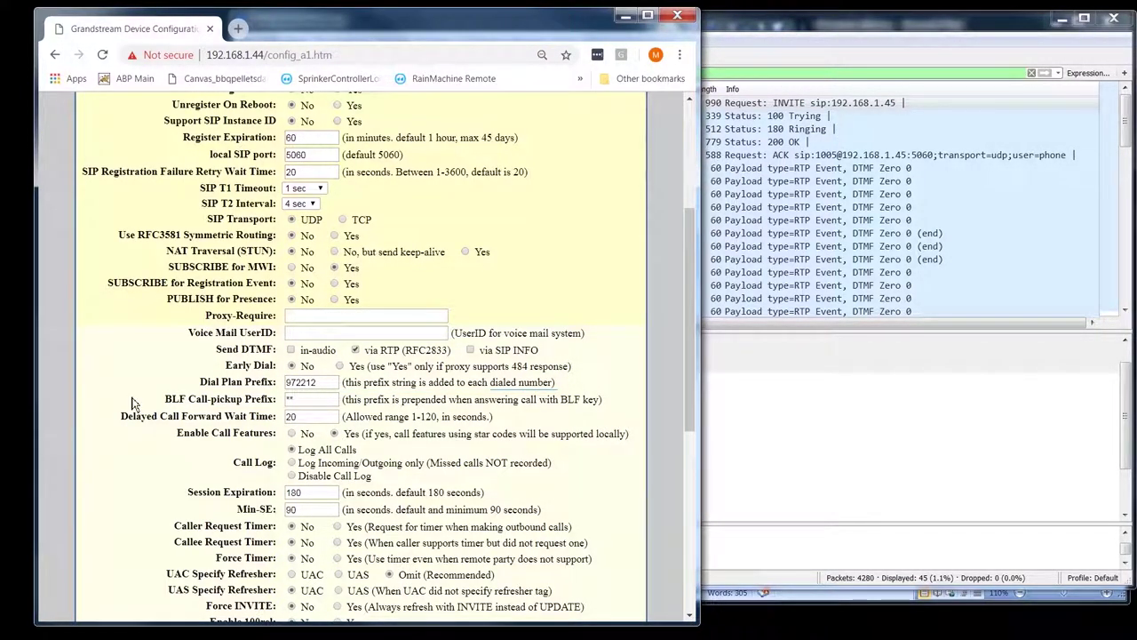
{"action": "left_click_drag", "start_coordinate": [278, 402], "coordinate": [166, 402]}
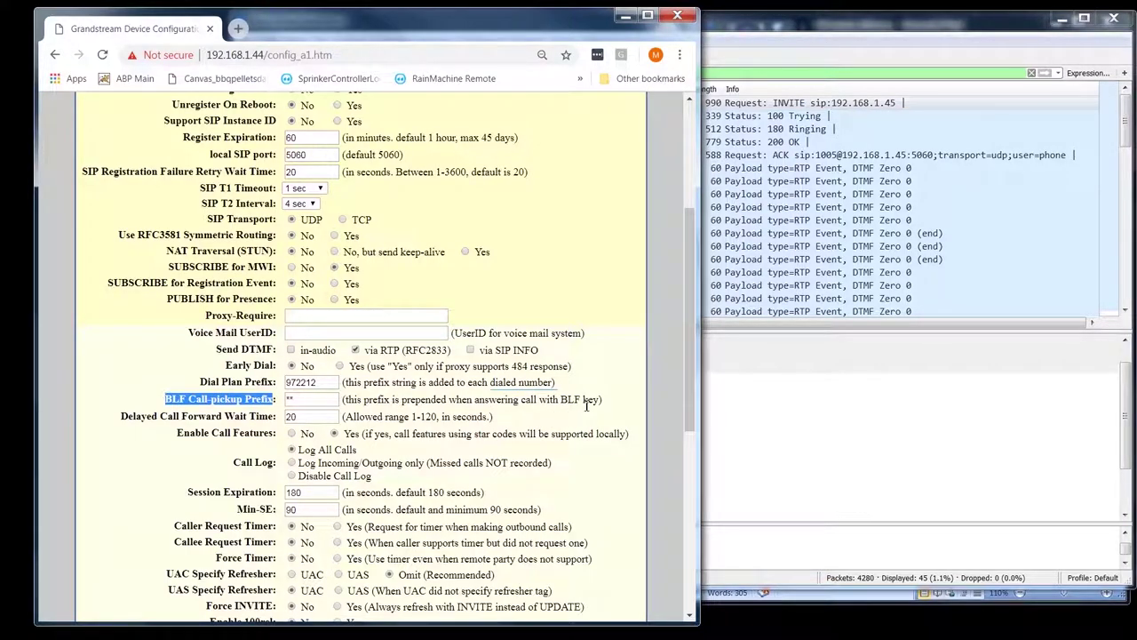
{"action": "double_click", "coordinate": [380, 402]}
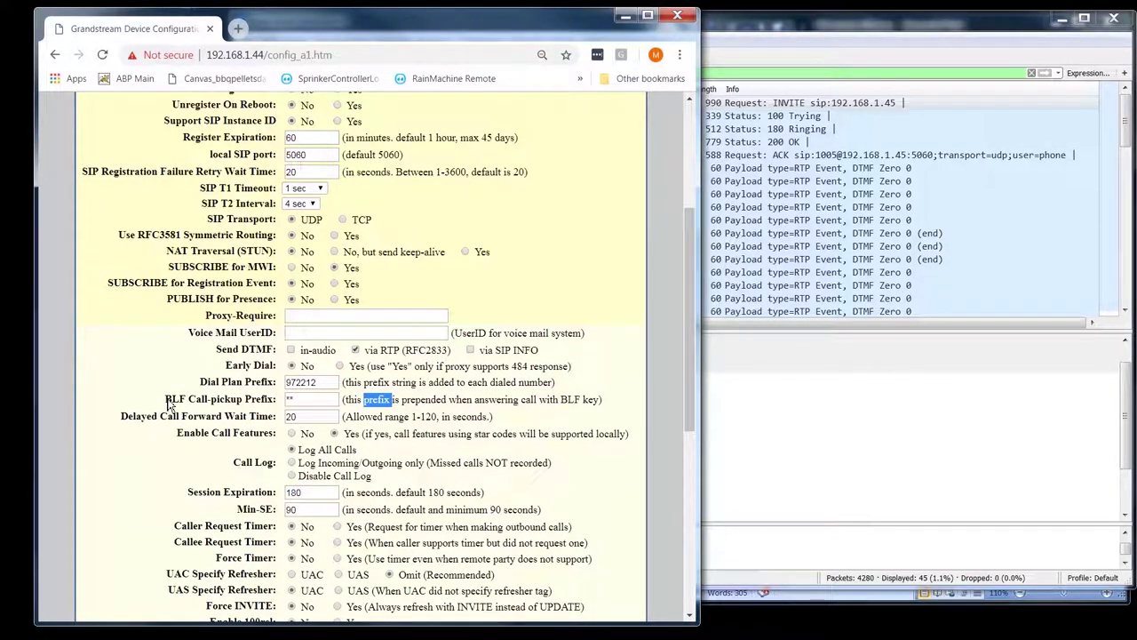
{"action": "left_click_drag", "start_coordinate": [167, 403], "coordinate": [278, 404]}
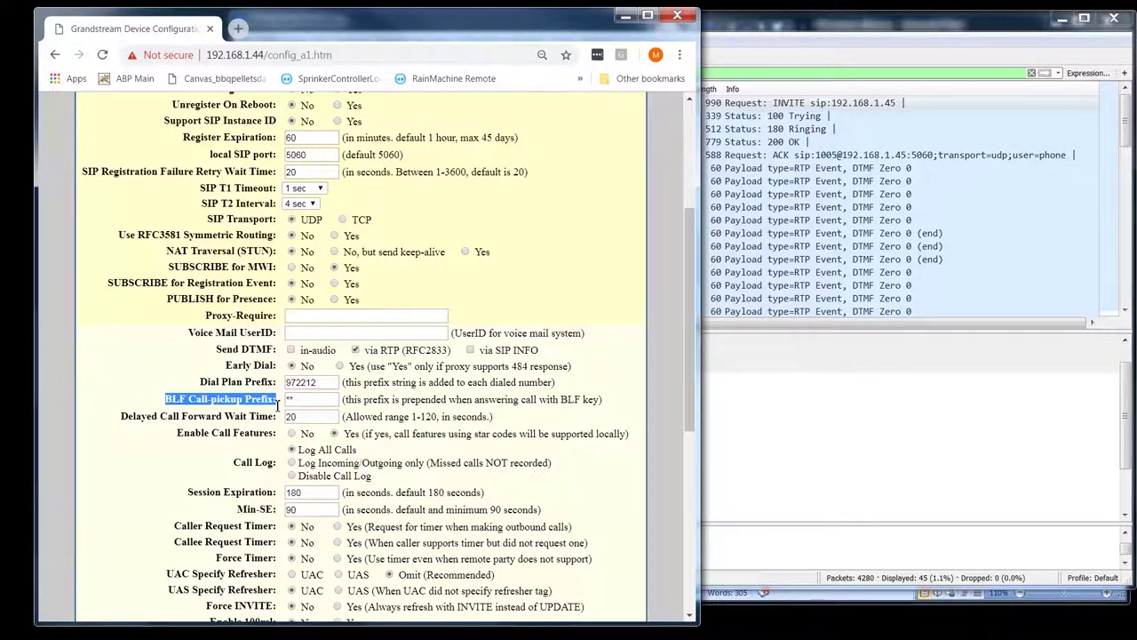
{"action": "left_click", "coordinate": [393, 400]}
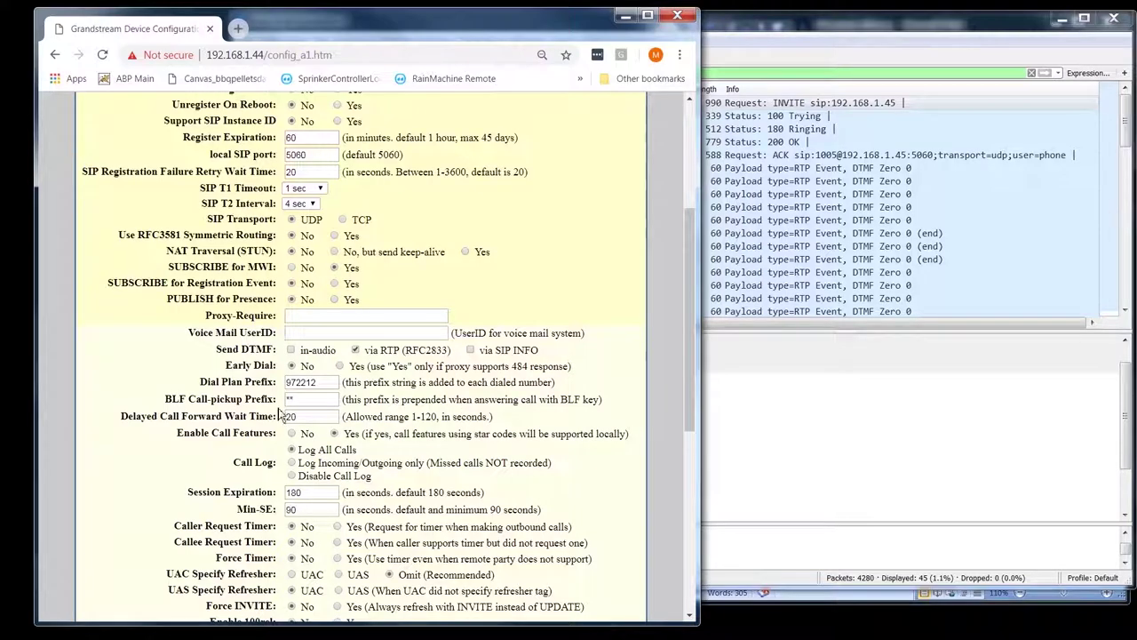
{"action": "left_click_drag", "start_coordinate": [275, 402], "coordinate": [166, 402]}
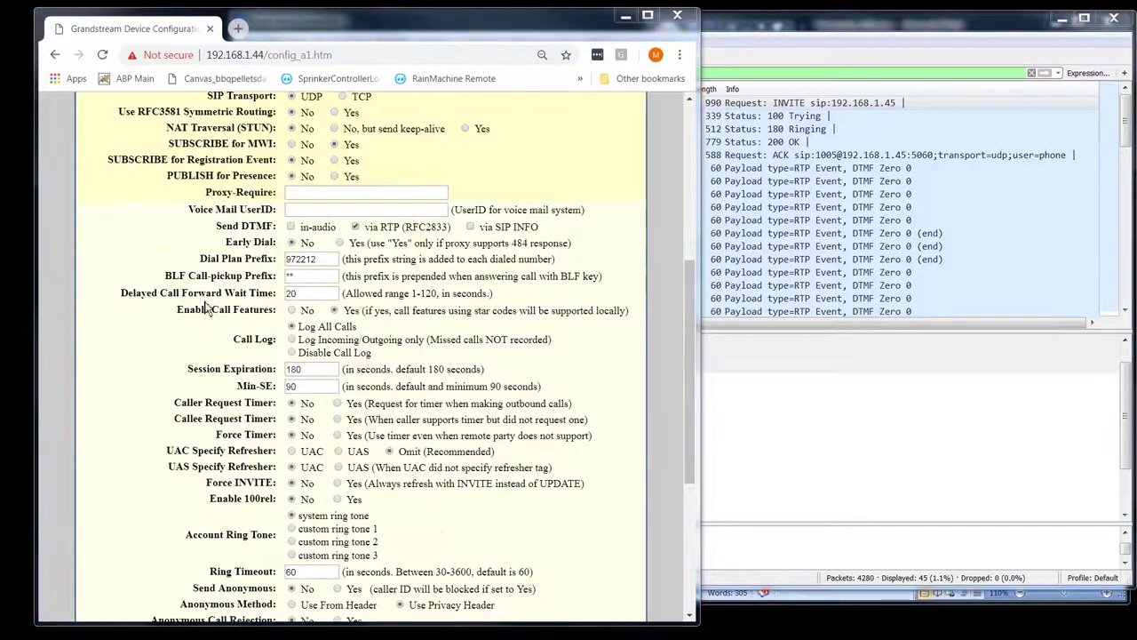
{"action": "left_click", "coordinate": [387, 430]}
{"action": "scroll", "coordinate": [388, 431], "scroll_direction": "down", "scroll_amount": 3}
{"action": "left_click", "coordinate": [333, 310]}
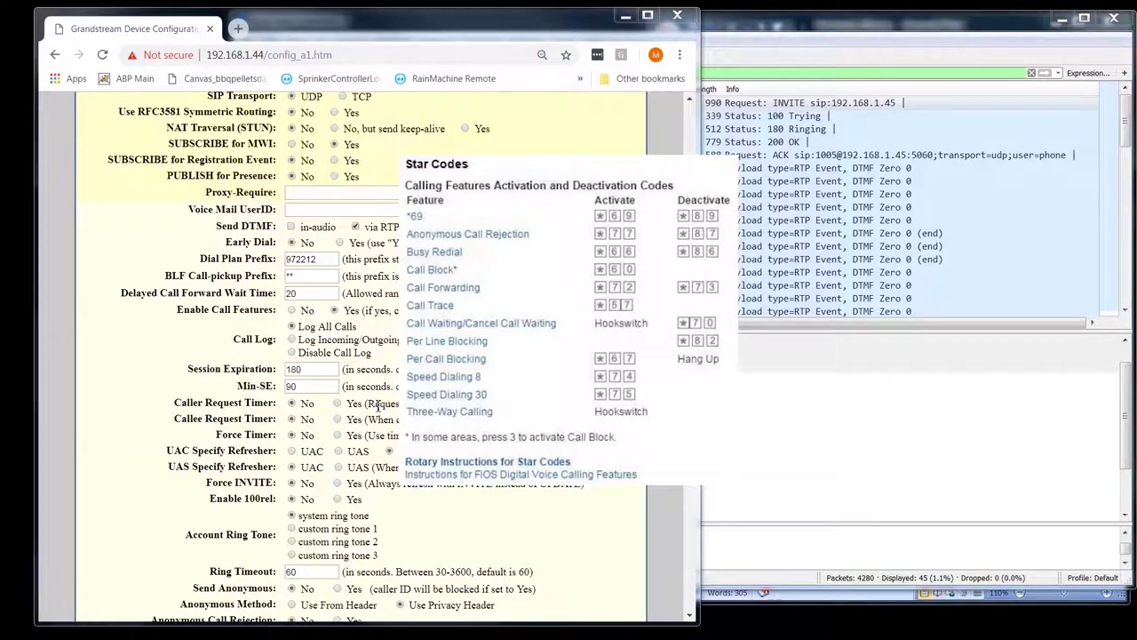
{"action": "double_click", "coordinate": [249, 369]}
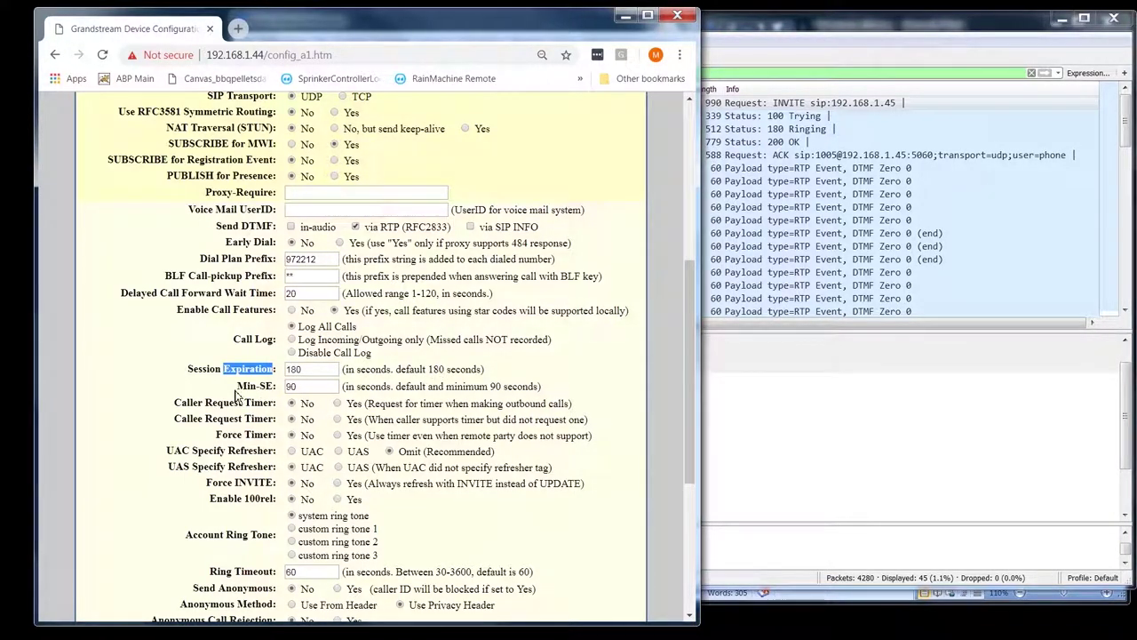
{"action": "left_click_drag", "start_coordinate": [277, 391], "coordinate": [201, 374]}
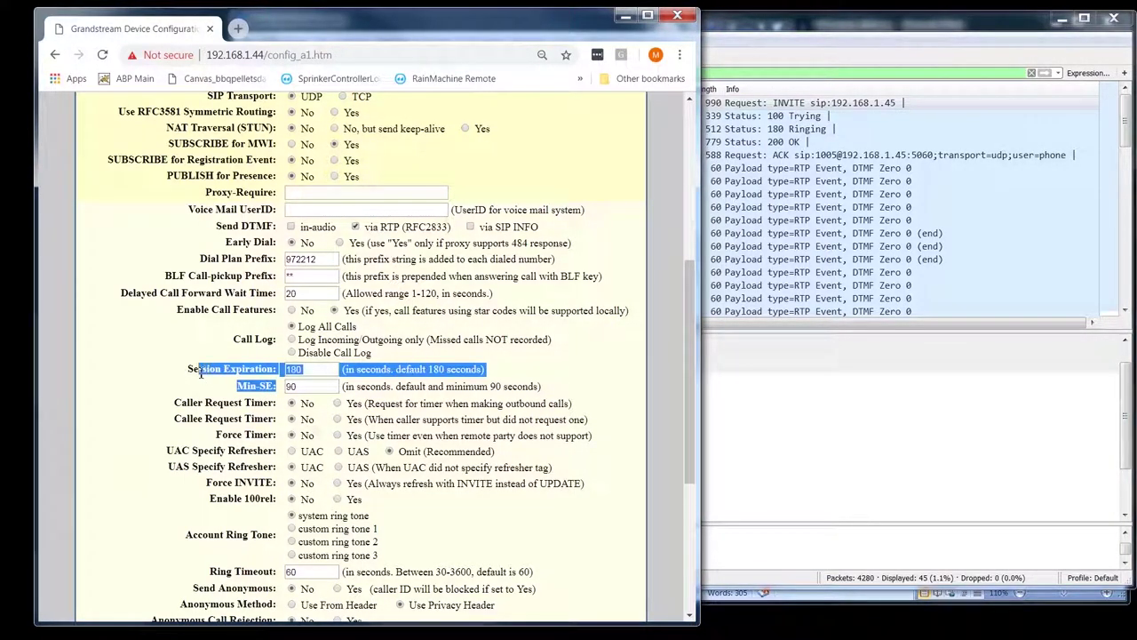
{"action": "left_click", "coordinate": [442, 374]}
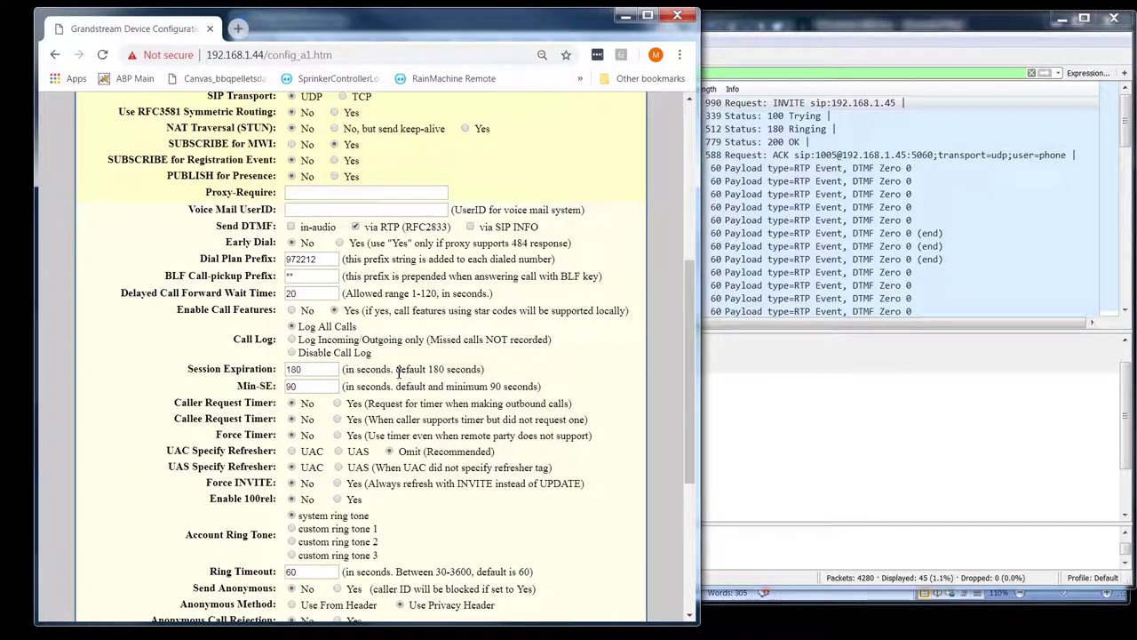
{"action": "double_click", "coordinate": [292, 372]}
{"action": "double_click", "coordinate": [214, 373]}
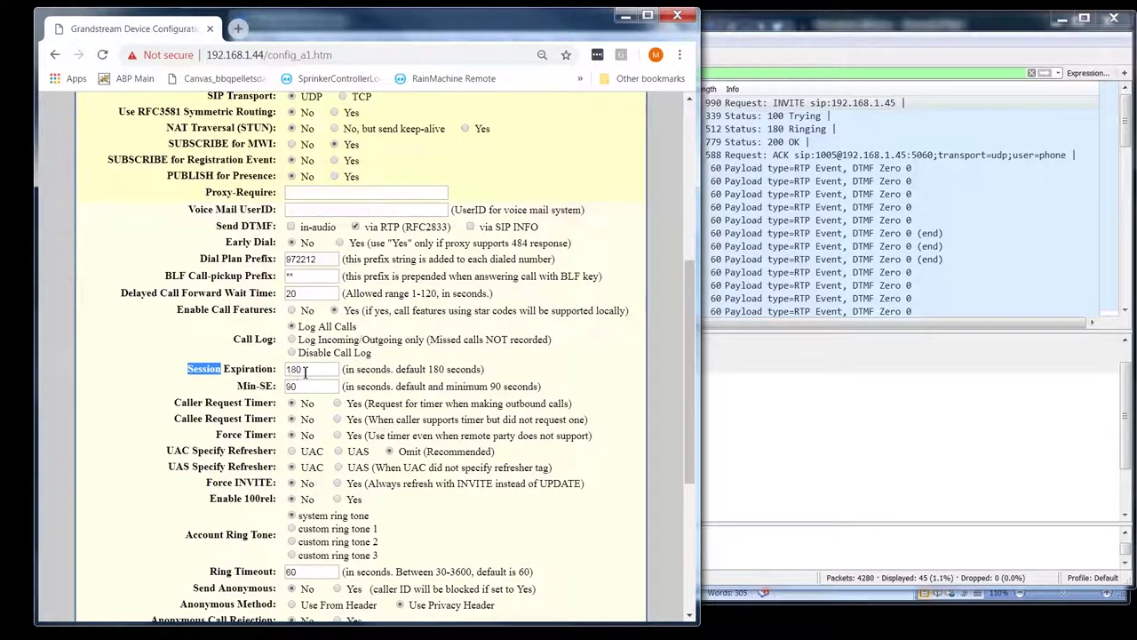
{"action": "left_click", "coordinate": [278, 374]}
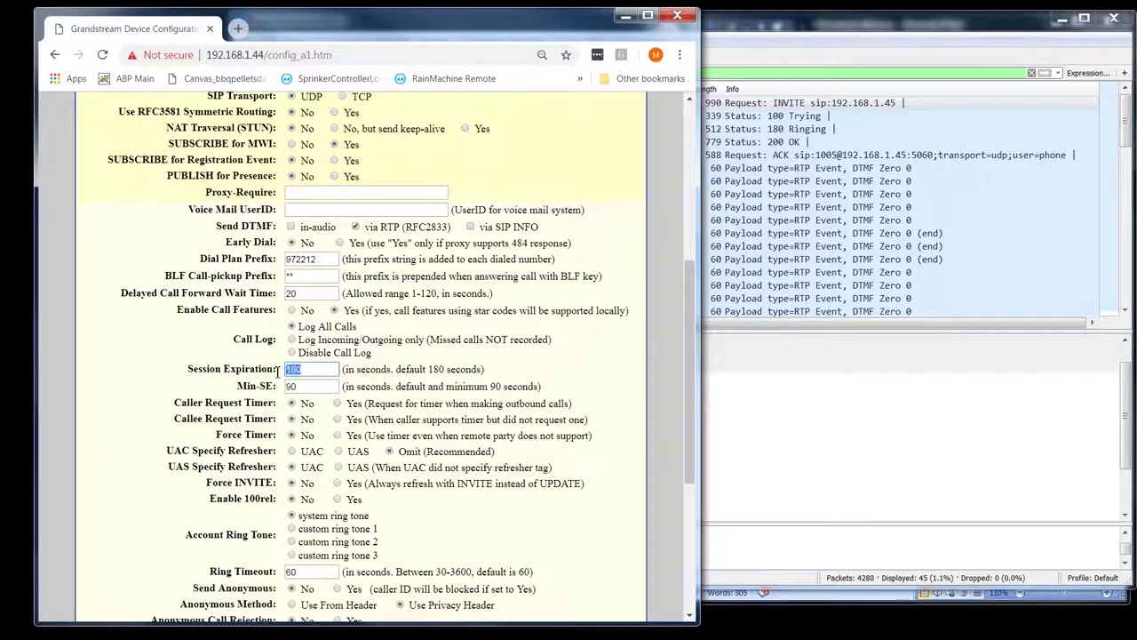
{"action": "left_click", "coordinate": [382, 388]}
{"action": "double_click", "coordinate": [306, 386]}
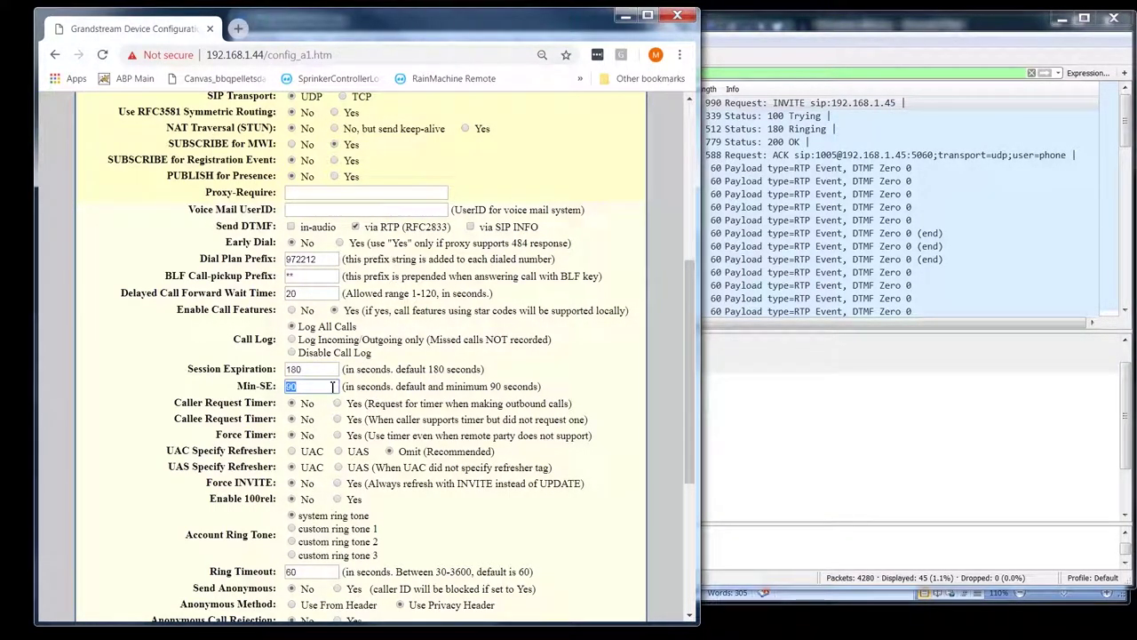
{"action": "key", "text": "Right"}
{"action": "scroll", "coordinate": [400, 387], "scroll_direction": "down", "scroll_amount": 3}
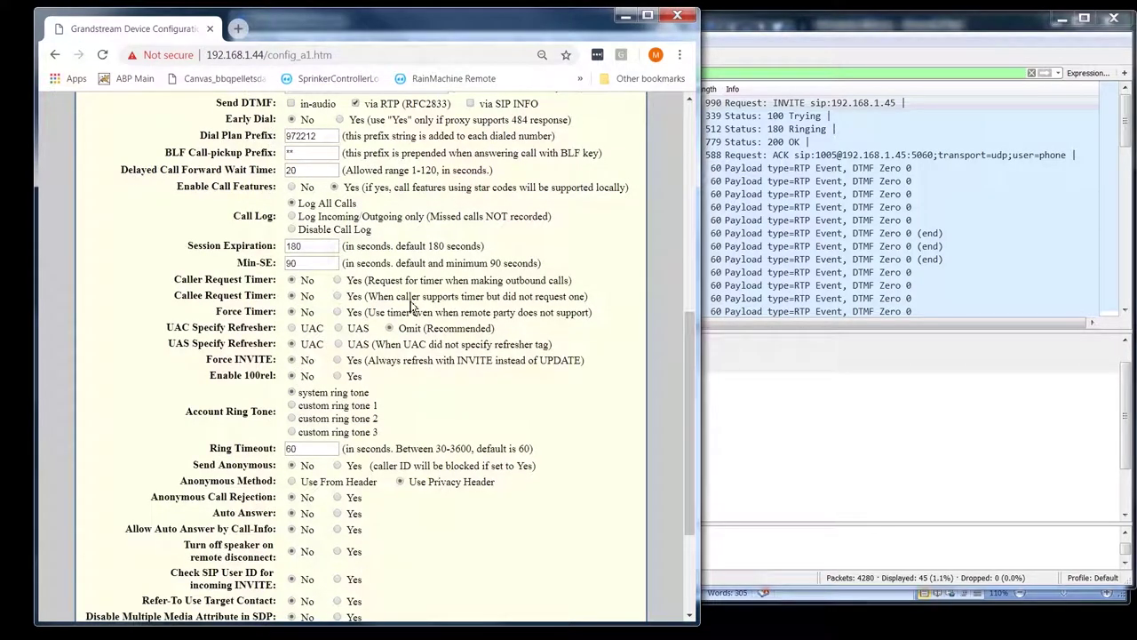
{"action": "double_click", "coordinate": [223, 279]}
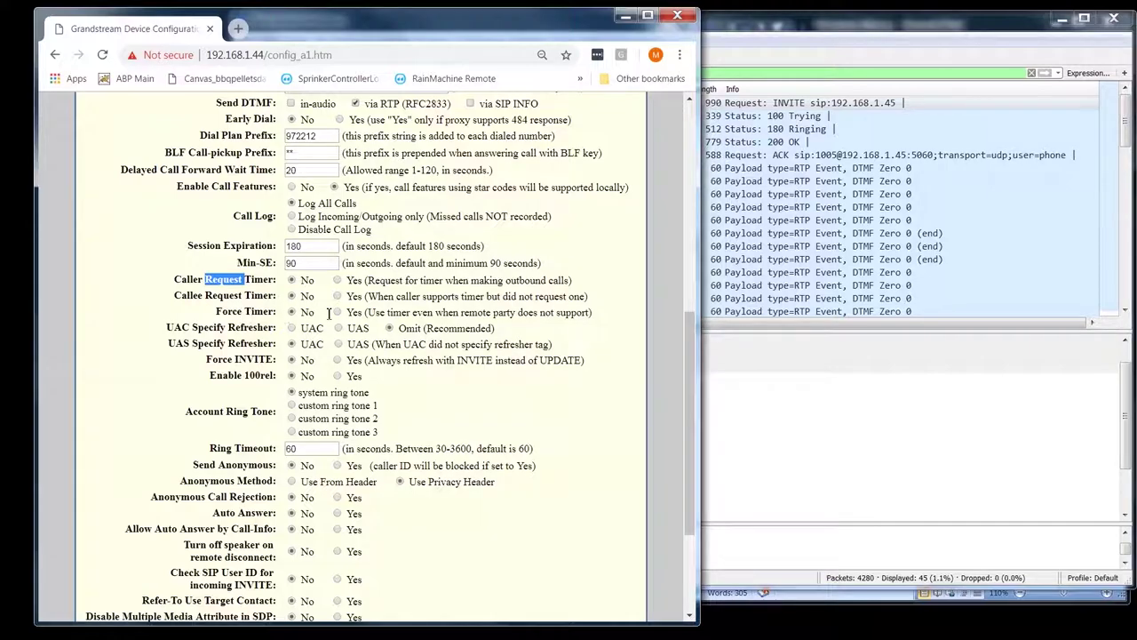
{"action": "double_click", "coordinate": [194, 279]}
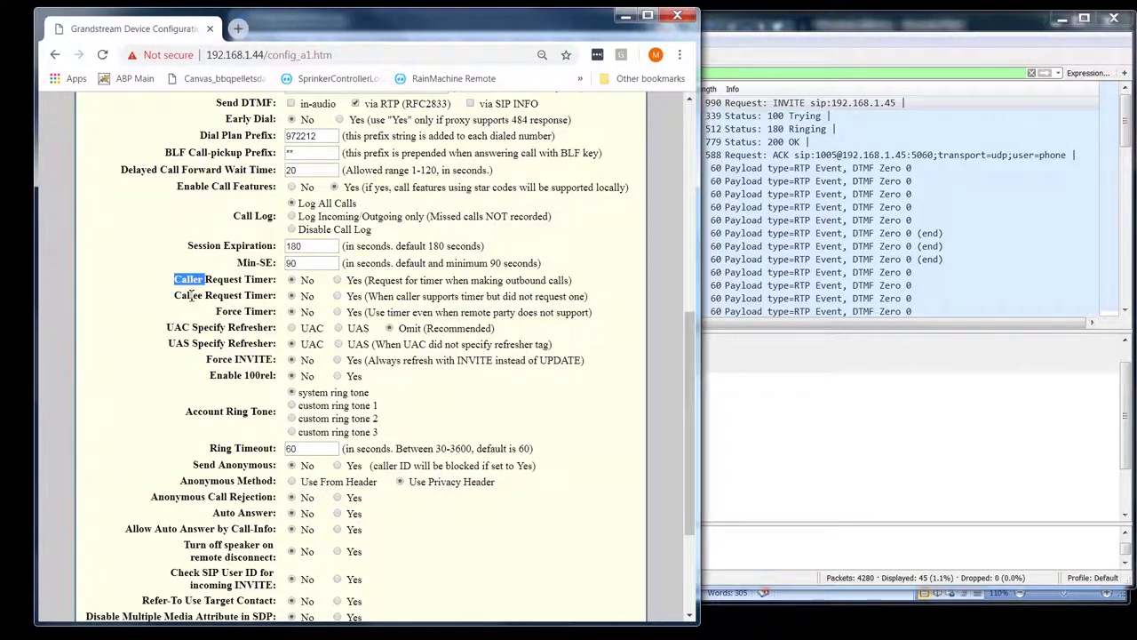
{"action": "double_click", "coordinate": [190, 295]}
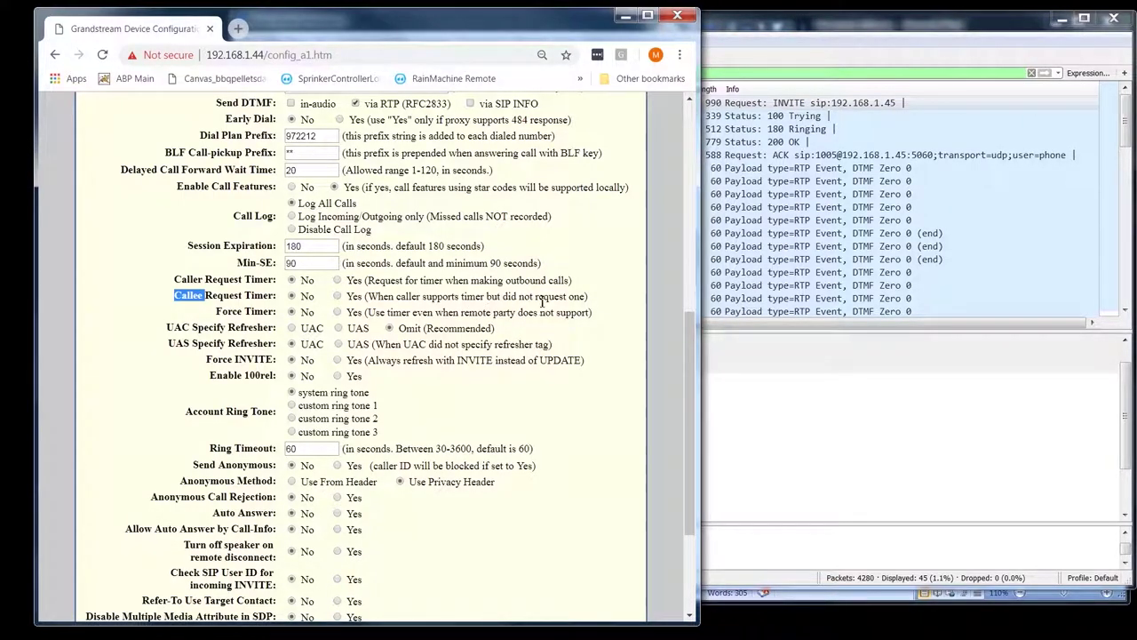
{"action": "left_click_drag", "start_coordinate": [366, 280], "coordinate": [570, 280]}
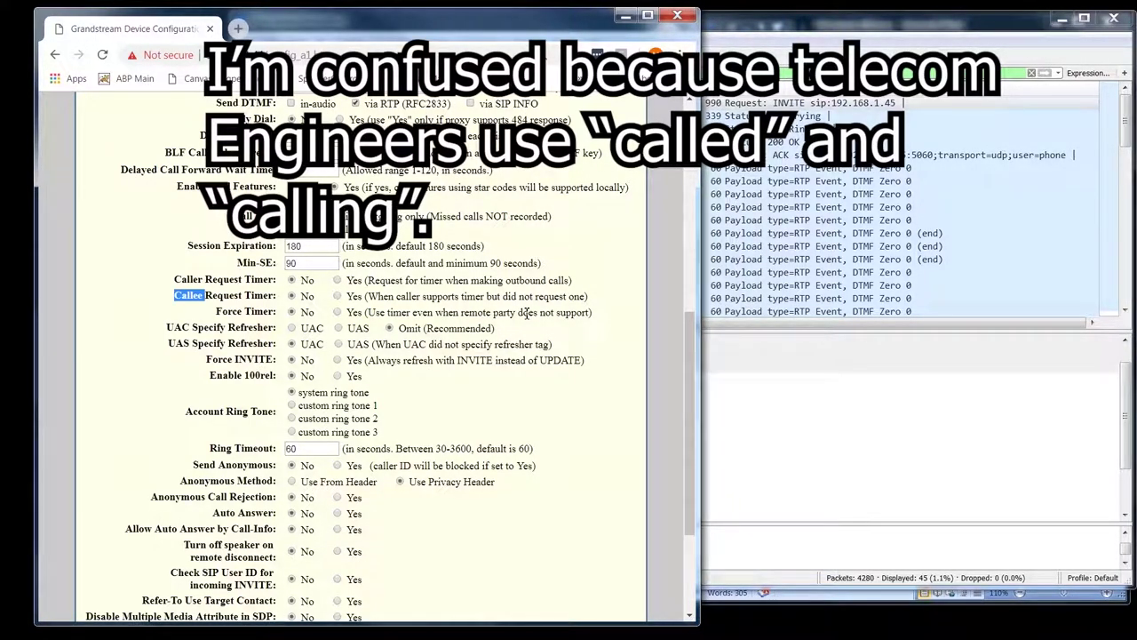
{"action": "left_click", "coordinate": [190, 299]}
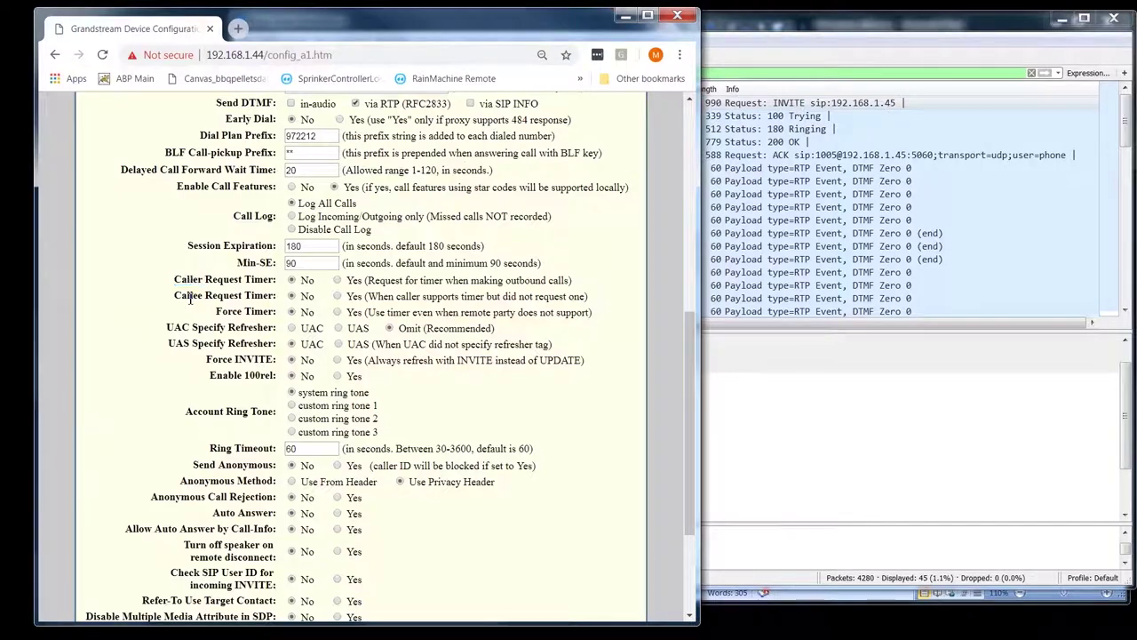
{"action": "double_click", "coordinate": [189, 300]}
{"action": "left_click", "coordinate": [231, 311]}
{"action": "double_click", "coordinate": [231, 311]}
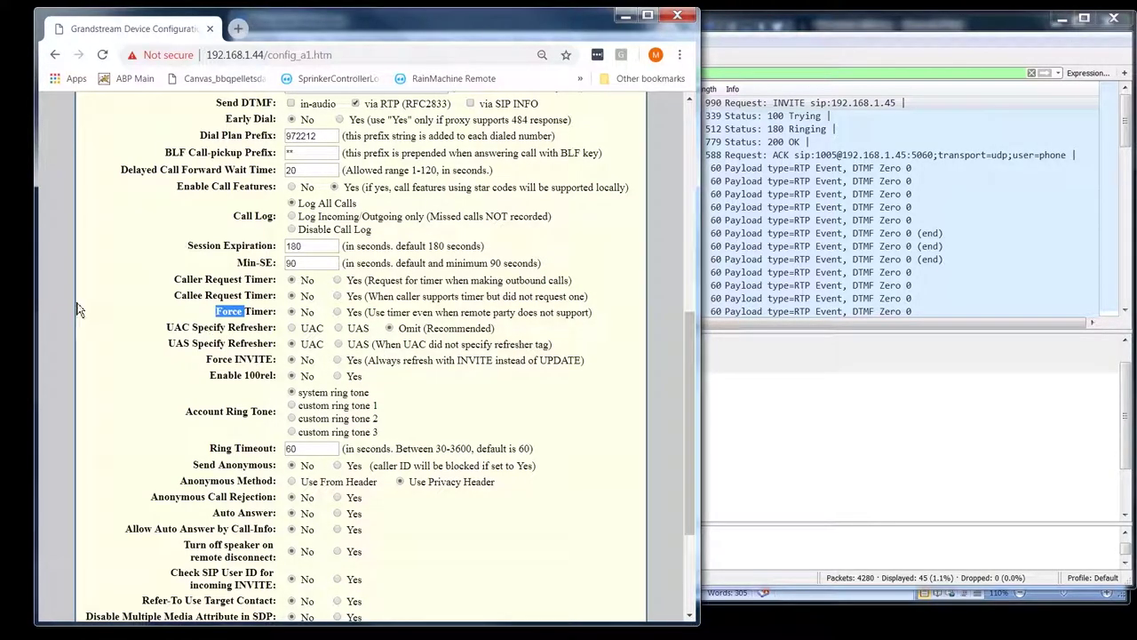
{"action": "left_click", "coordinate": [167, 327]}
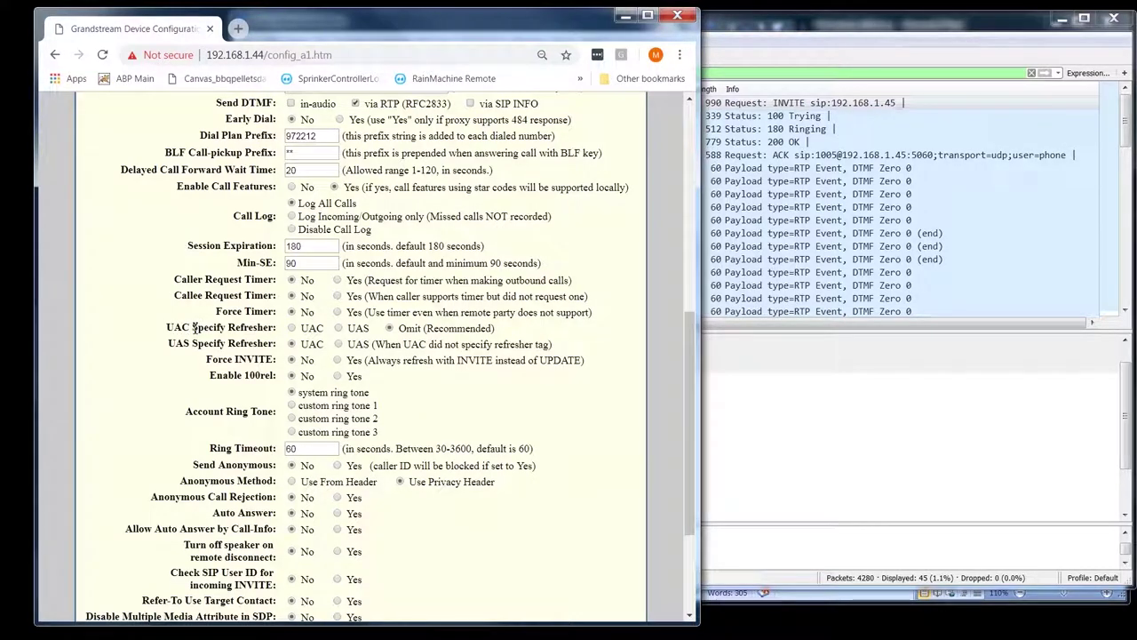
{"action": "left_click_drag", "start_coordinate": [190, 327], "coordinate": [167, 327]}
{"action": "left_click", "coordinate": [178, 349]}
{"action": "double_click", "coordinate": [178, 346]}
{"action": "left_click_drag", "start_coordinate": [206, 359], "coordinate": [278, 359]}
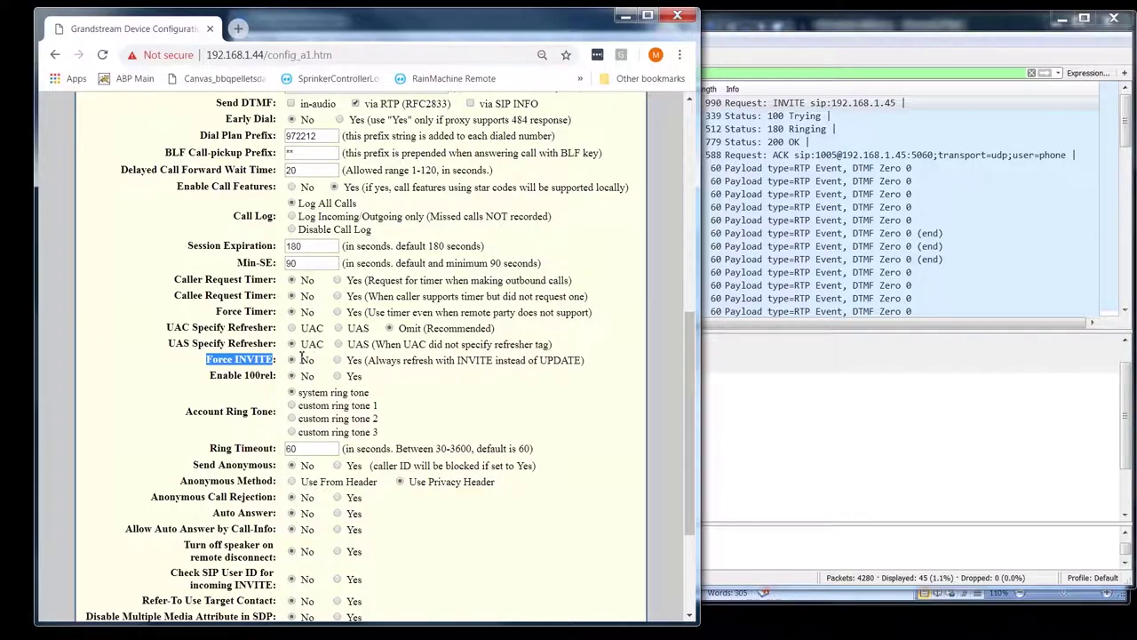
{"action": "double_click", "coordinate": [555, 360]}
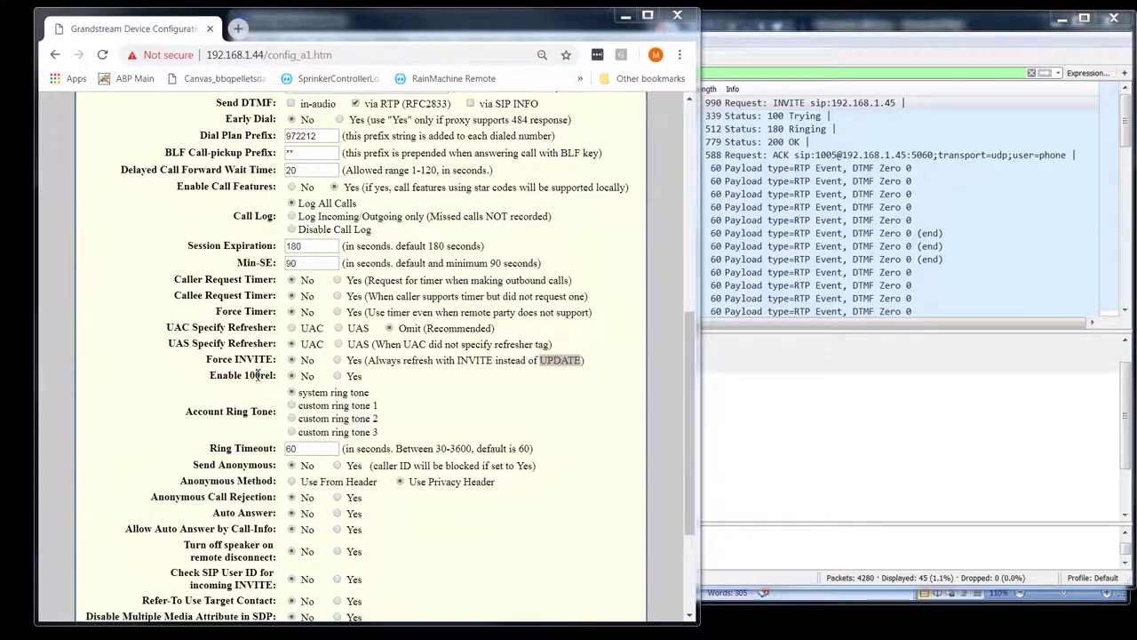
{"action": "left_click_drag", "start_coordinate": [246, 375], "coordinate": [273, 377]}
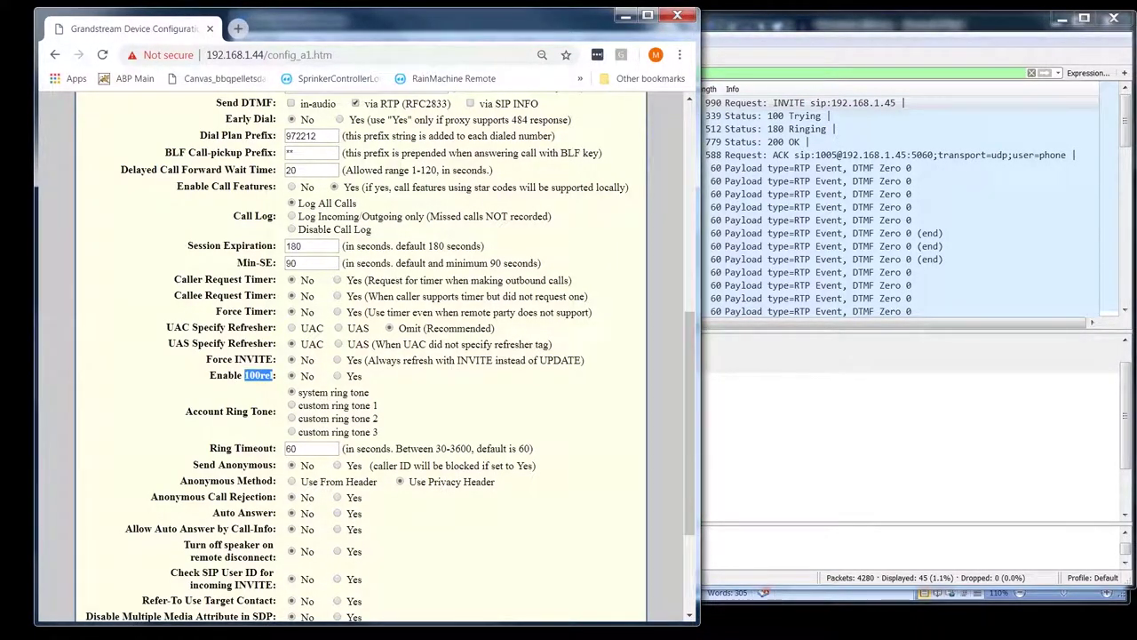
{"action": "key", "text": "alt+Tab"}
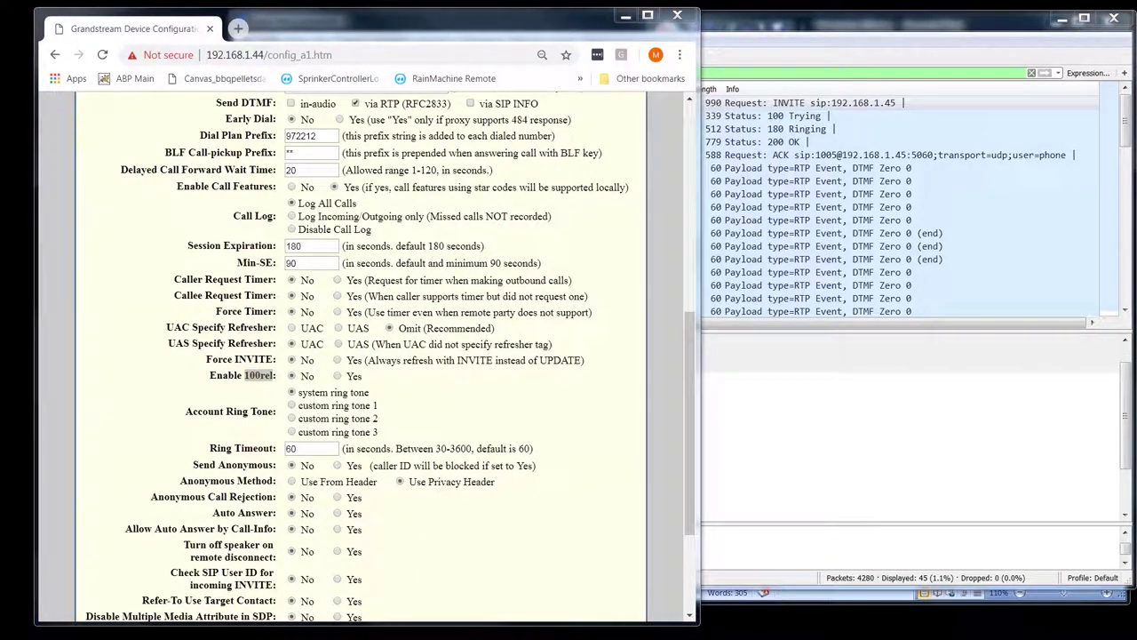
{"action": "left_click", "coordinate": [407, 391]}
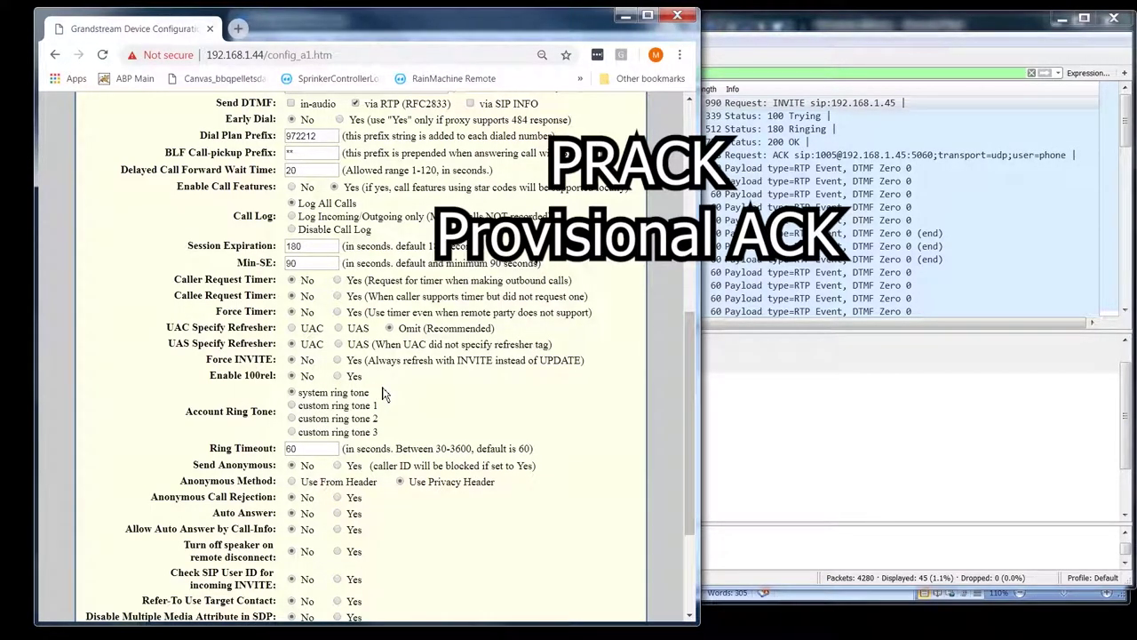
{"action": "scroll", "coordinate": [383, 393], "scroll_direction": "down", "scroll_amount": 2}
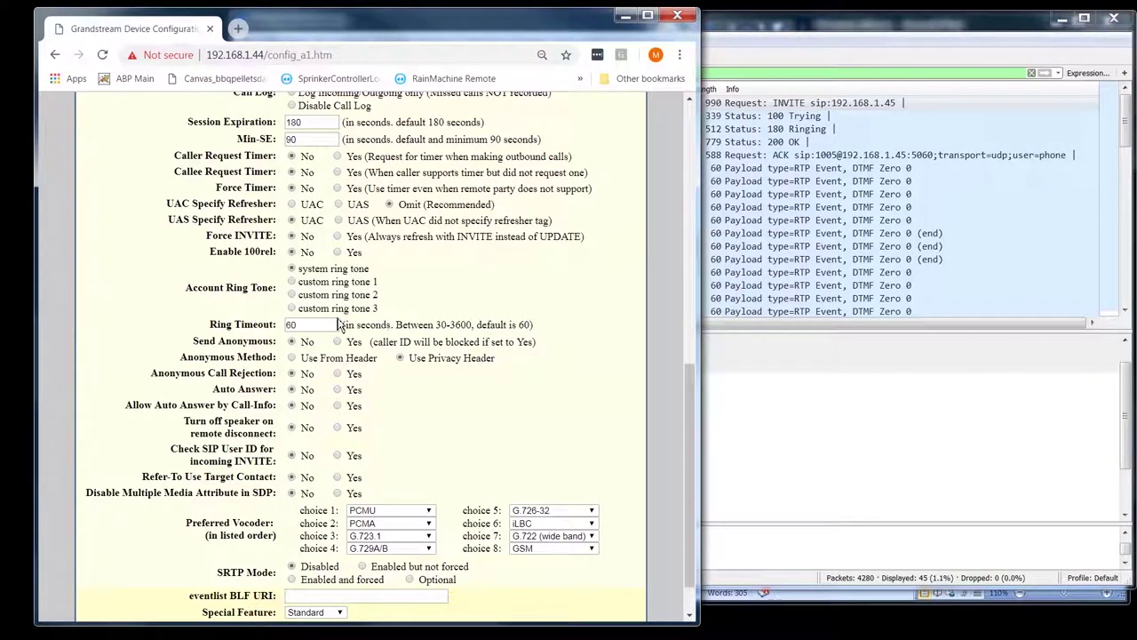
- Set Send Anonymous to Yes, keeping the Use Privacy Header method, and save the account
{"action": "scroll", "coordinate": [350, 325], "scroll_direction": "down", "scroll_amount": 1}
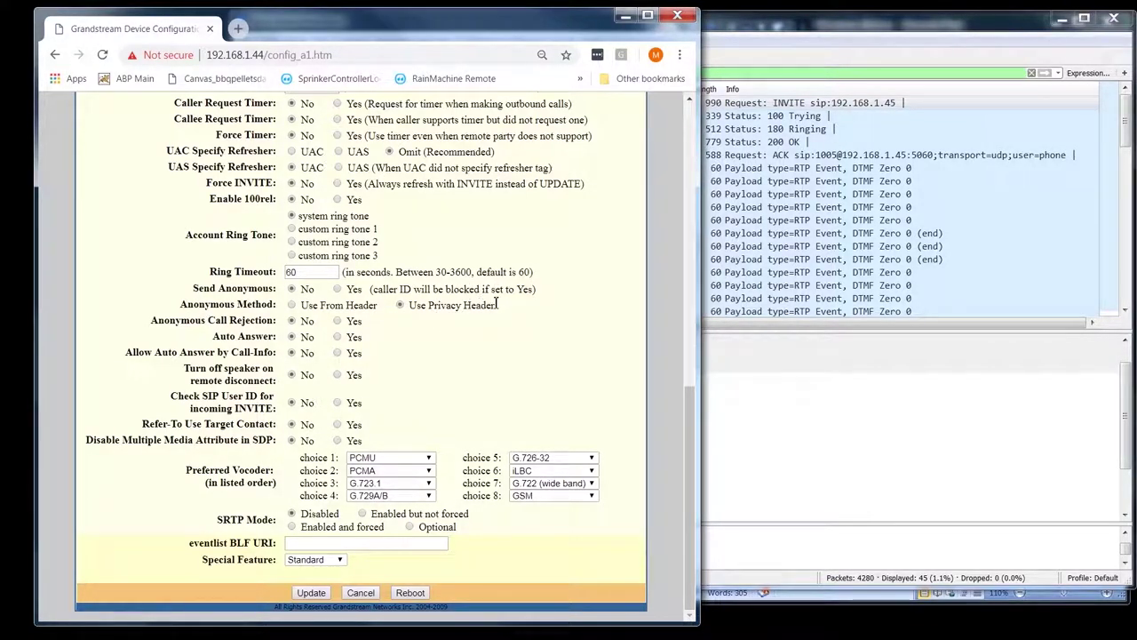
{"action": "double_click", "coordinate": [206, 305]}
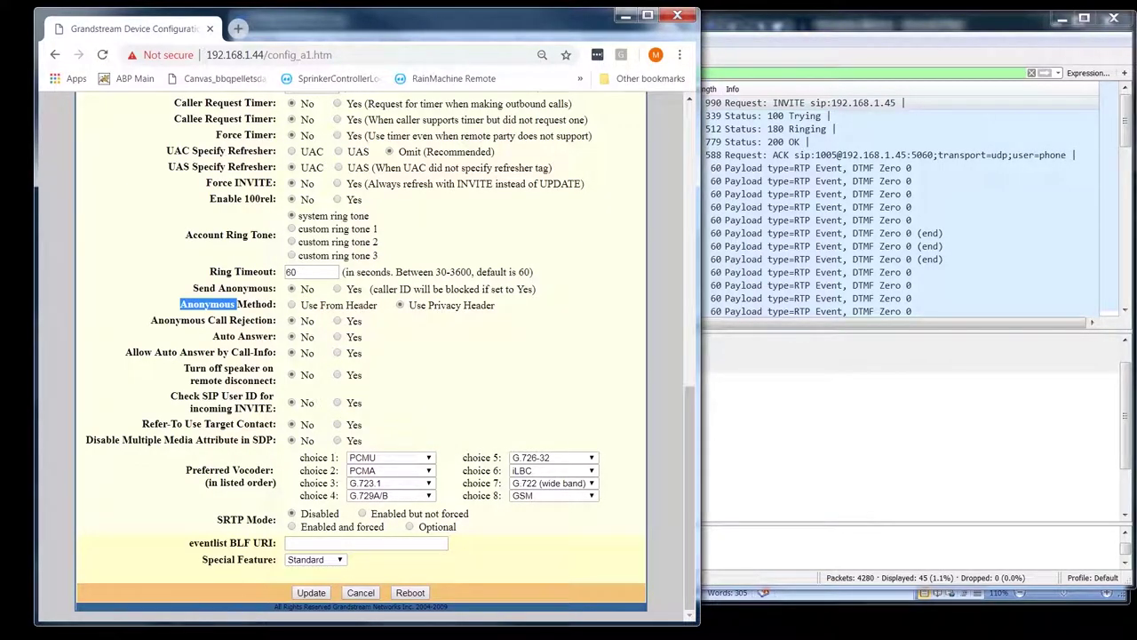
{"action": "left_click", "coordinate": [337, 289]}
{"action": "left_click_drag", "start_coordinate": [496, 305], "coordinate": [397, 312]}
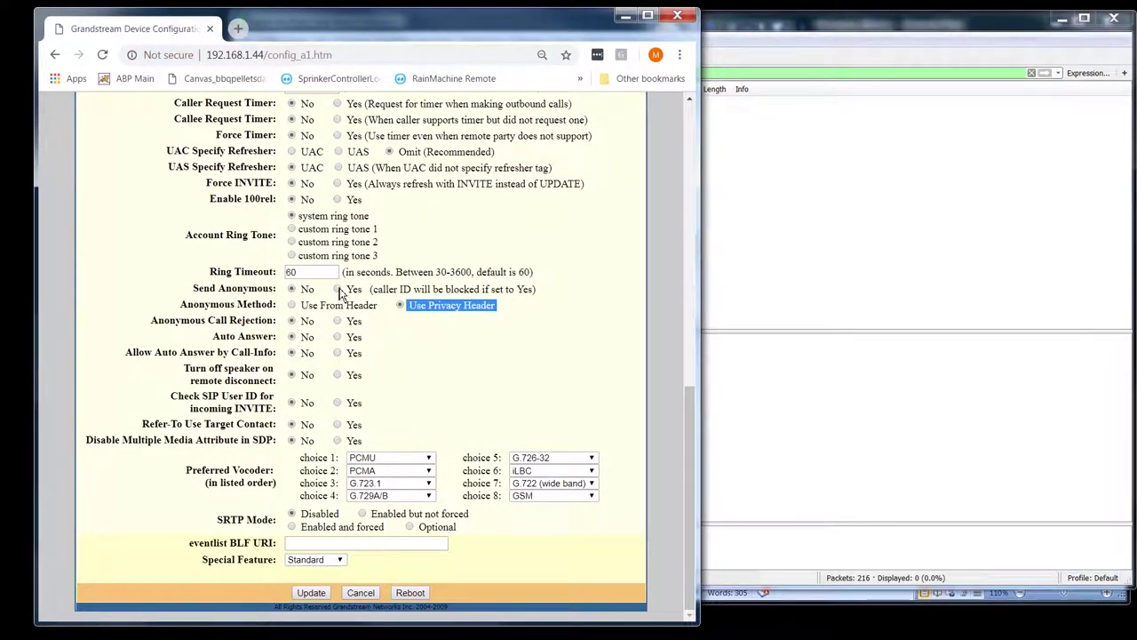
{"action": "left_click", "coordinate": [313, 596]}
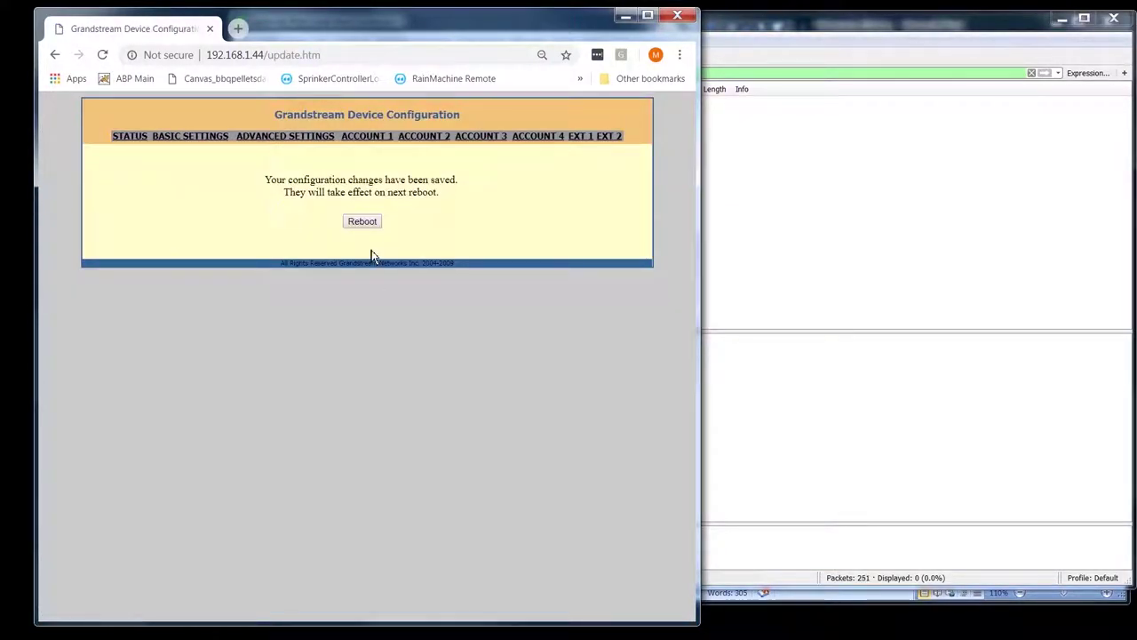
- Reboot the phone to apply the anonymous setting and switch to the Wireshark capture
{"action": "left_click", "coordinate": [362, 222]}
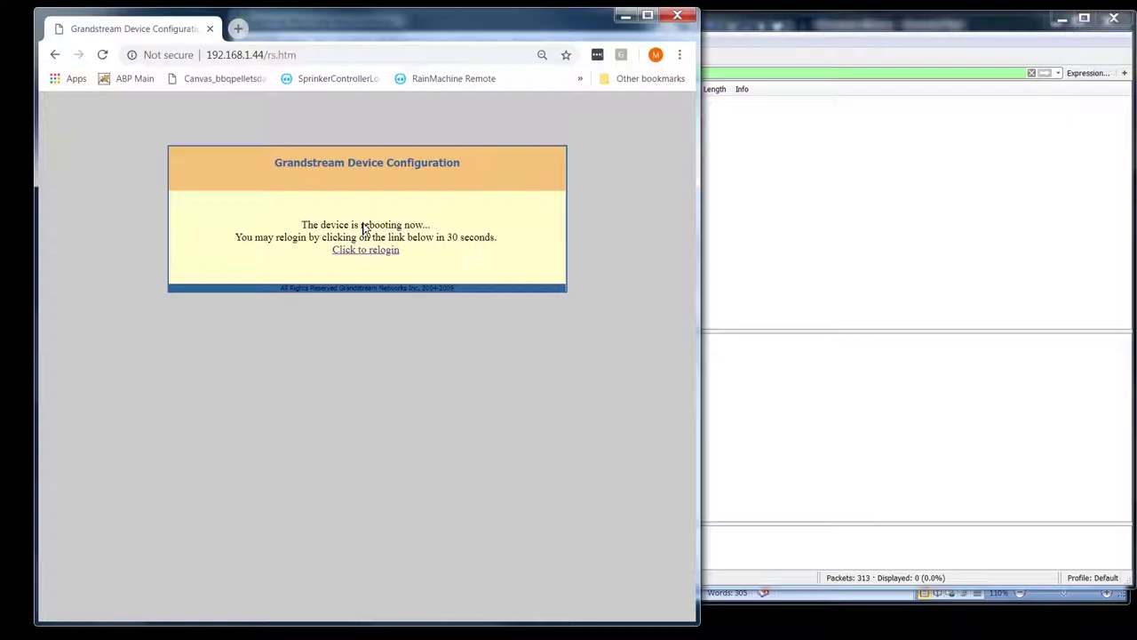
{"action": "left_click", "coordinate": [1042, 11]}
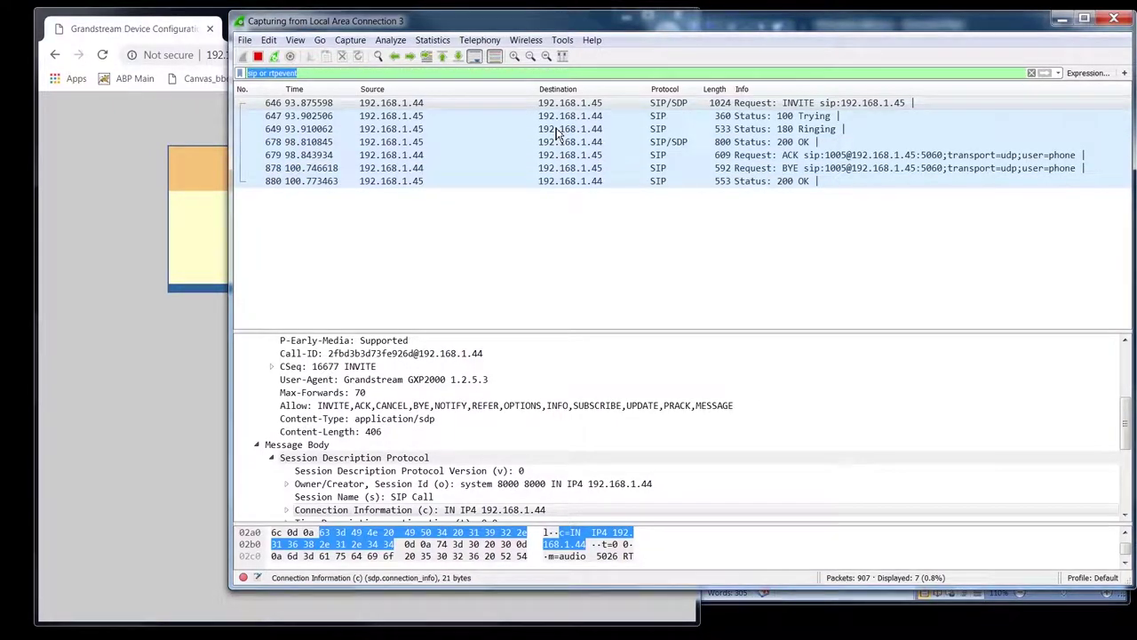
- Open the new call's INVITE and confirm its From header shows Anonymous
{"action": "left_click", "coordinate": [636, 110]}
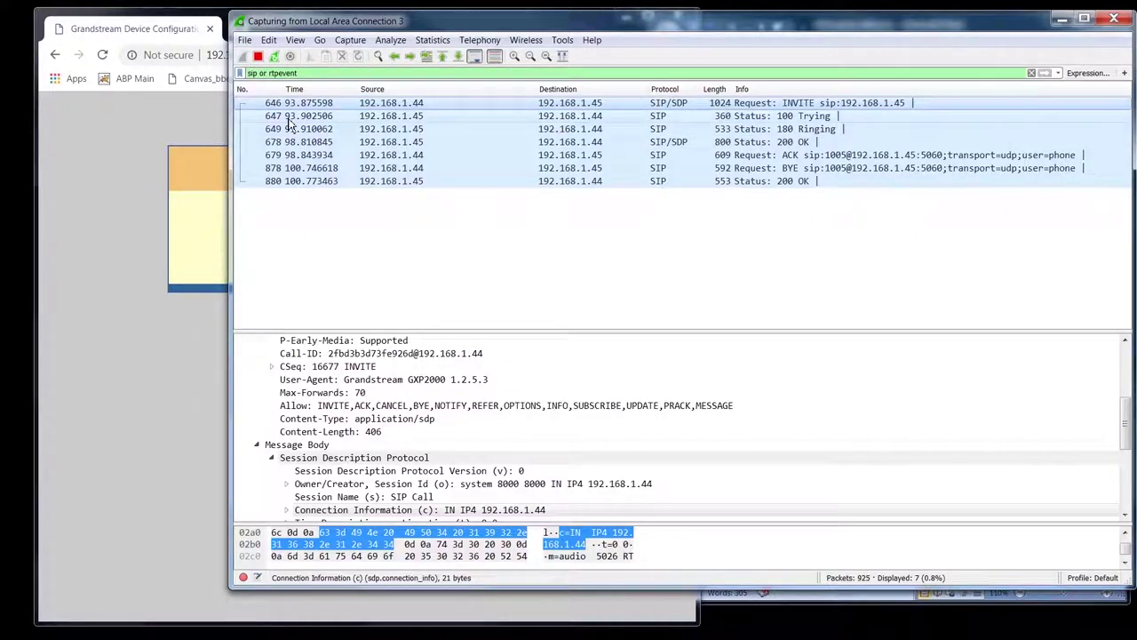
{"action": "scroll", "coordinate": [293, 440], "scroll_direction": "up", "scroll_amount": 5}
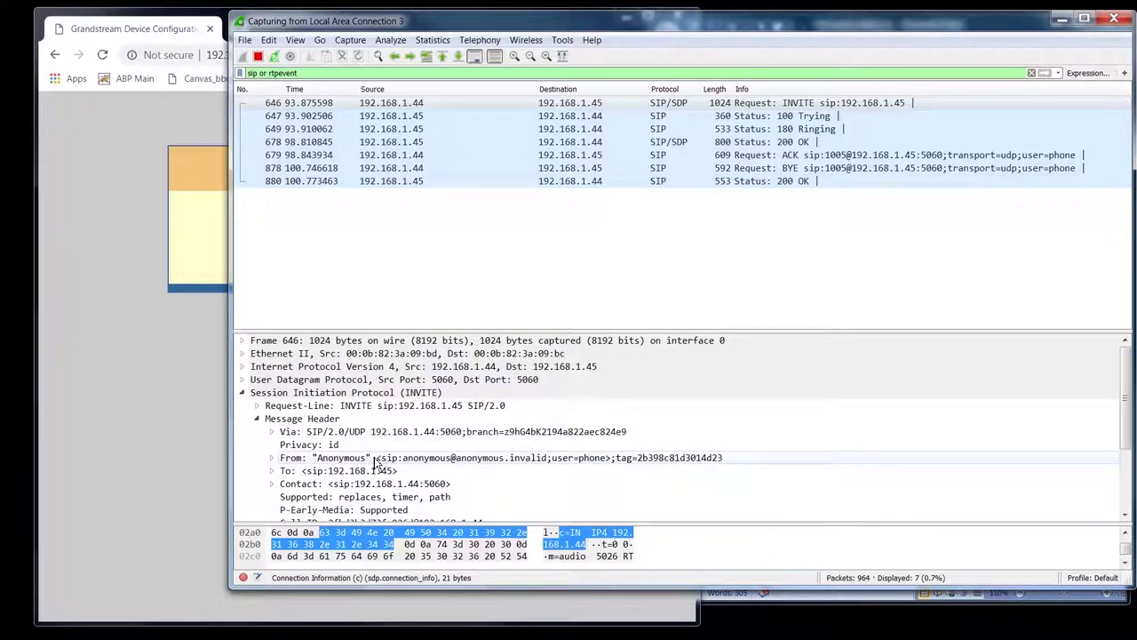
{"action": "left_click", "coordinate": [355, 458]}
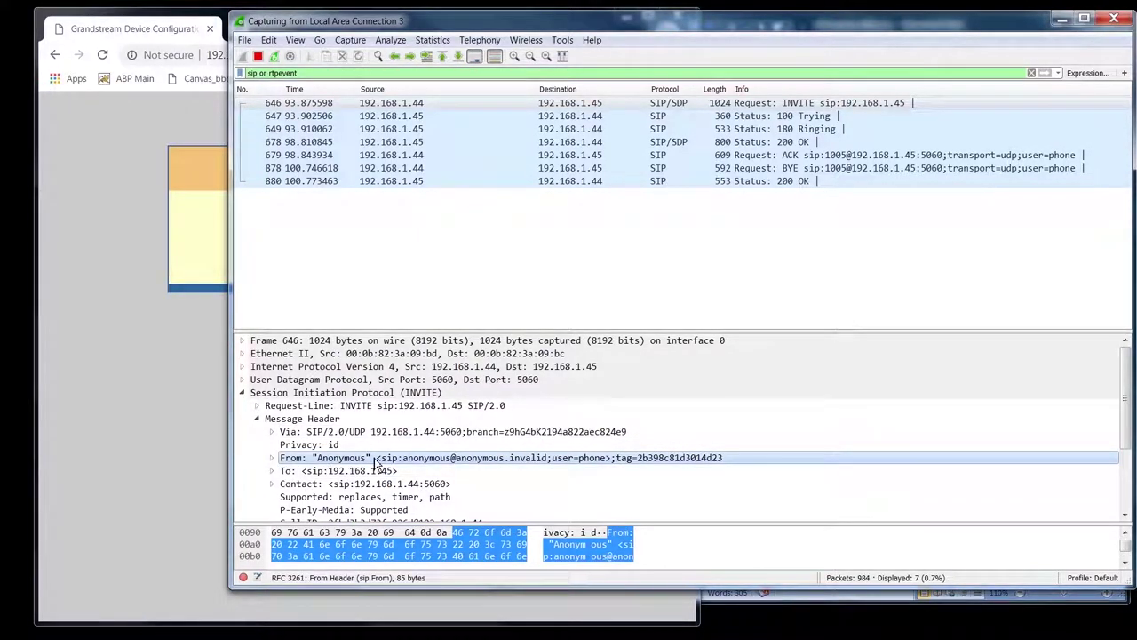
{"action": "scroll", "coordinate": [377, 462], "scroll_direction": "down", "scroll_amount": 2}
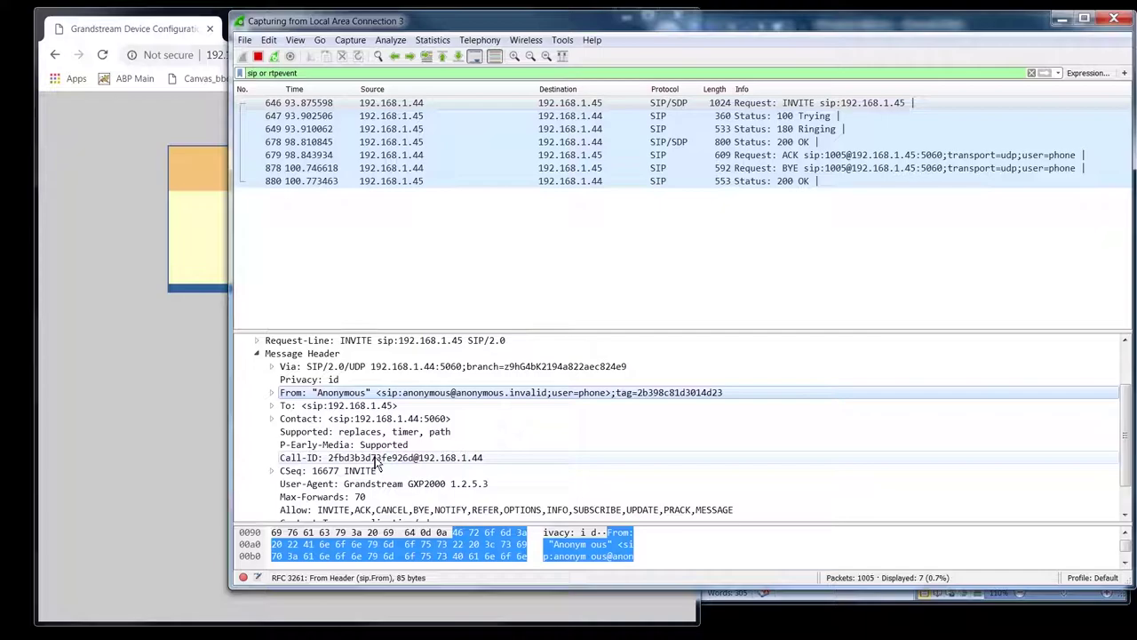
{"action": "scroll", "coordinate": [378, 462], "scroll_direction": "down", "scroll_amount": 1}
{"action": "scroll", "coordinate": [374, 462], "scroll_direction": "up", "scroll_amount": 2}
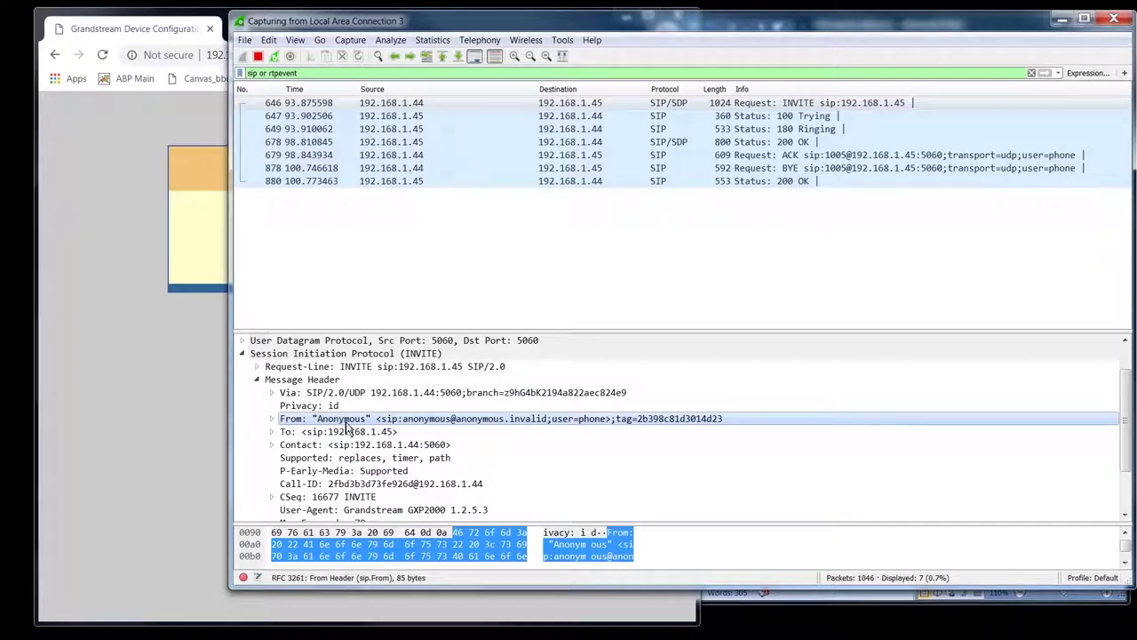
- Confirm the INVITE carries a Privacy: id header, then stop the live capture
{"action": "key", "text": "Up"}
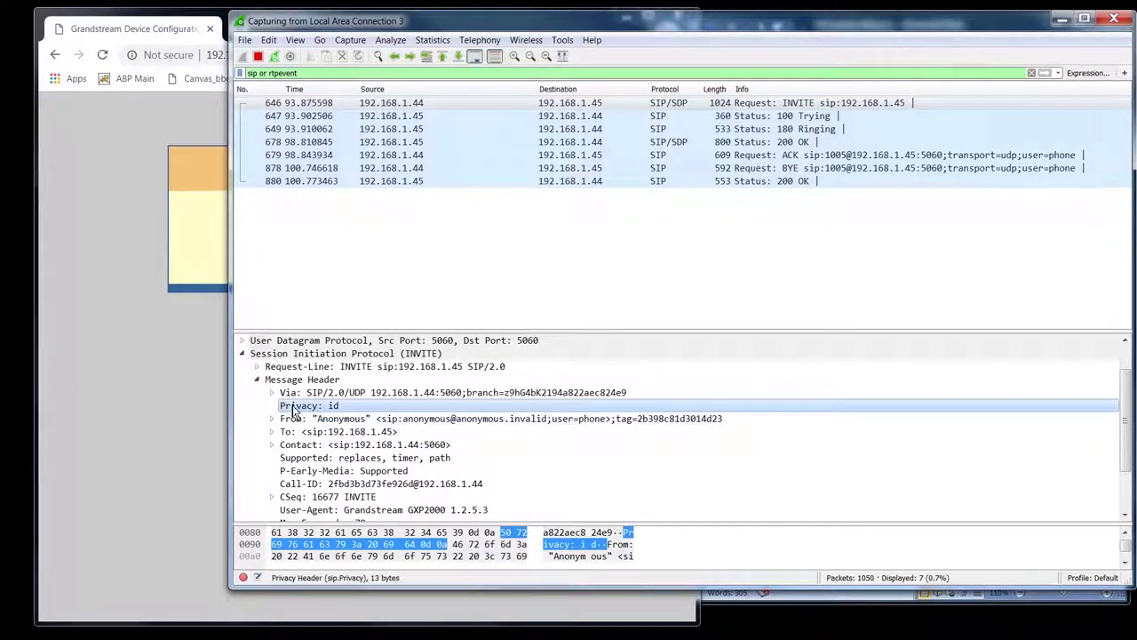
{"action": "left_click", "coordinate": [306, 423]}
{"action": "left_click", "coordinate": [309, 406]}
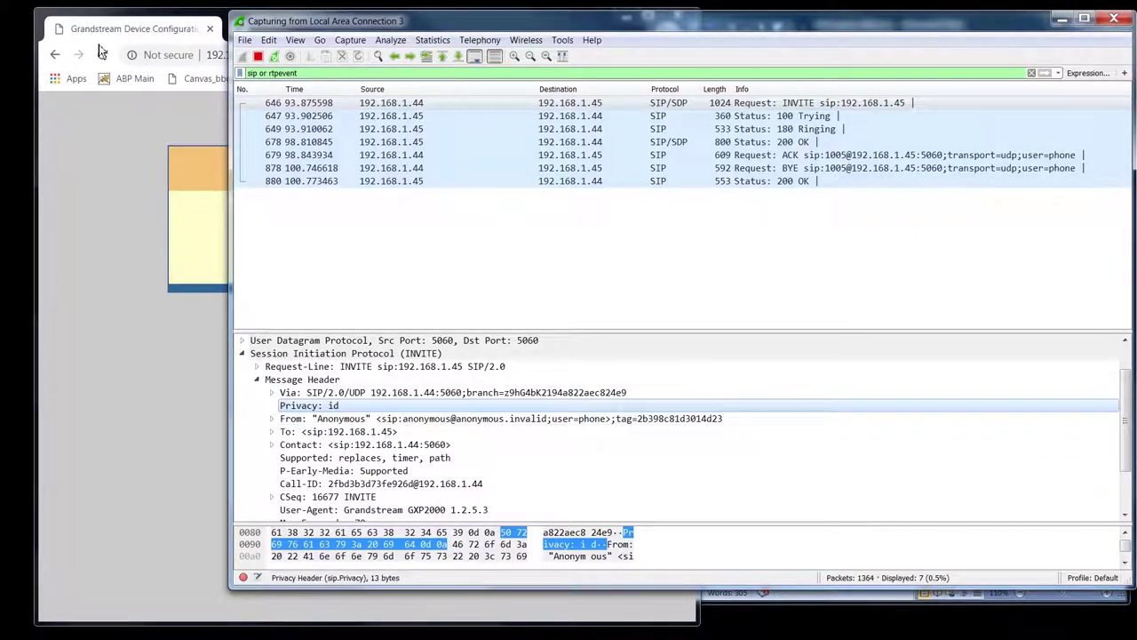
{"action": "left_click", "coordinate": [260, 58]}
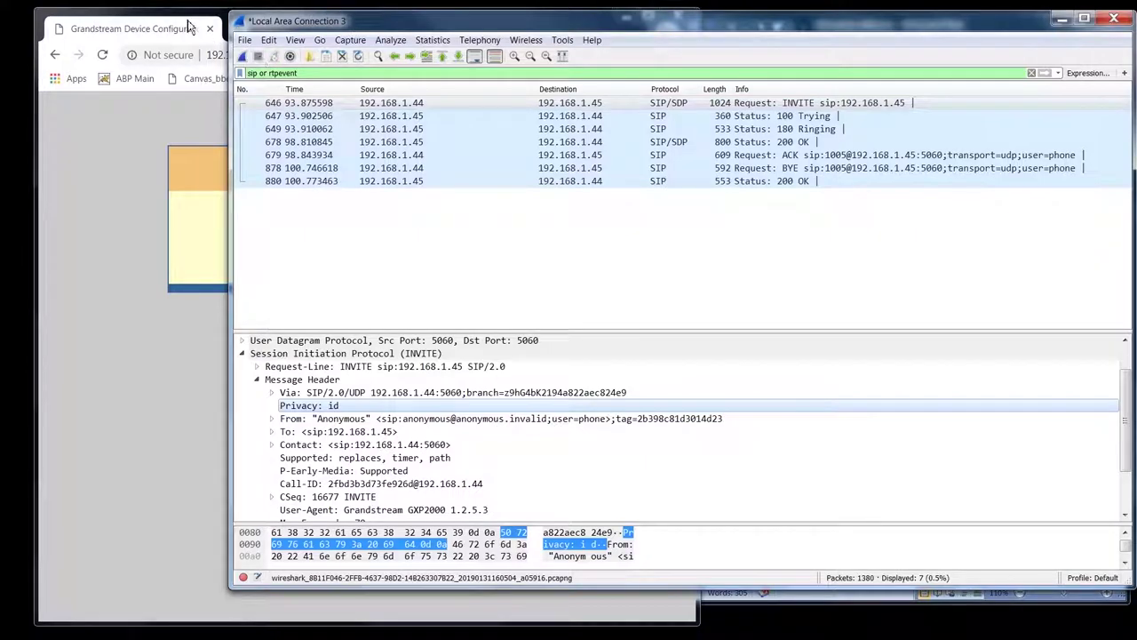
- Back on Account 1, highlight the Use Privacy Header, Anonymous Call Rejection and Auto Answer options
{"action": "left_click", "coordinate": [130, 15]}
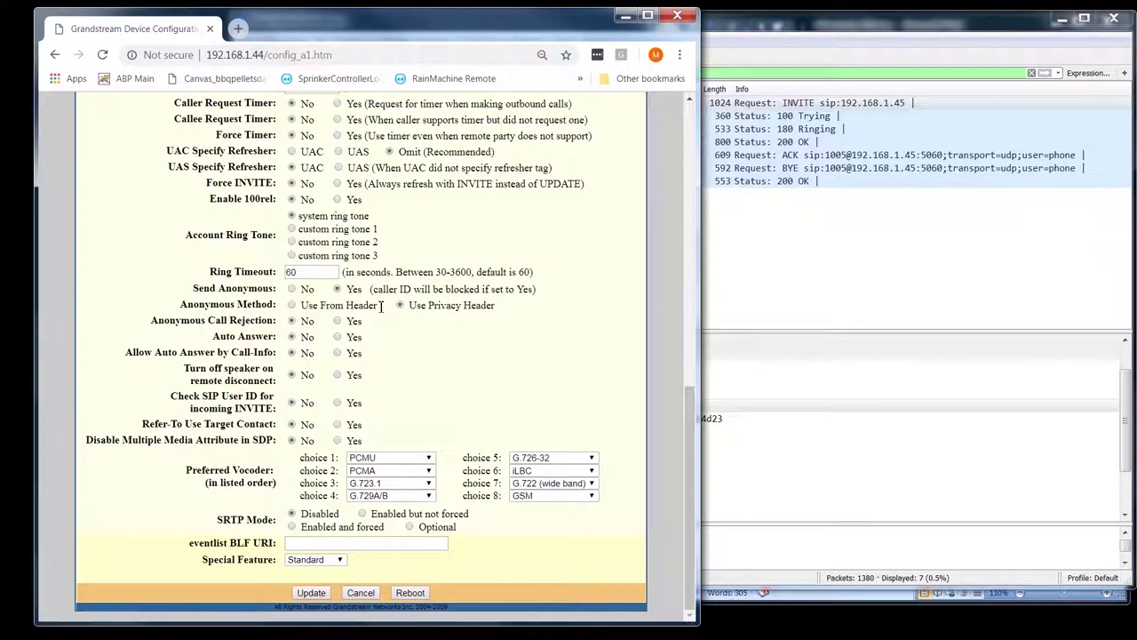
{"action": "left_click_drag", "start_coordinate": [493, 307], "coordinate": [412, 310]}
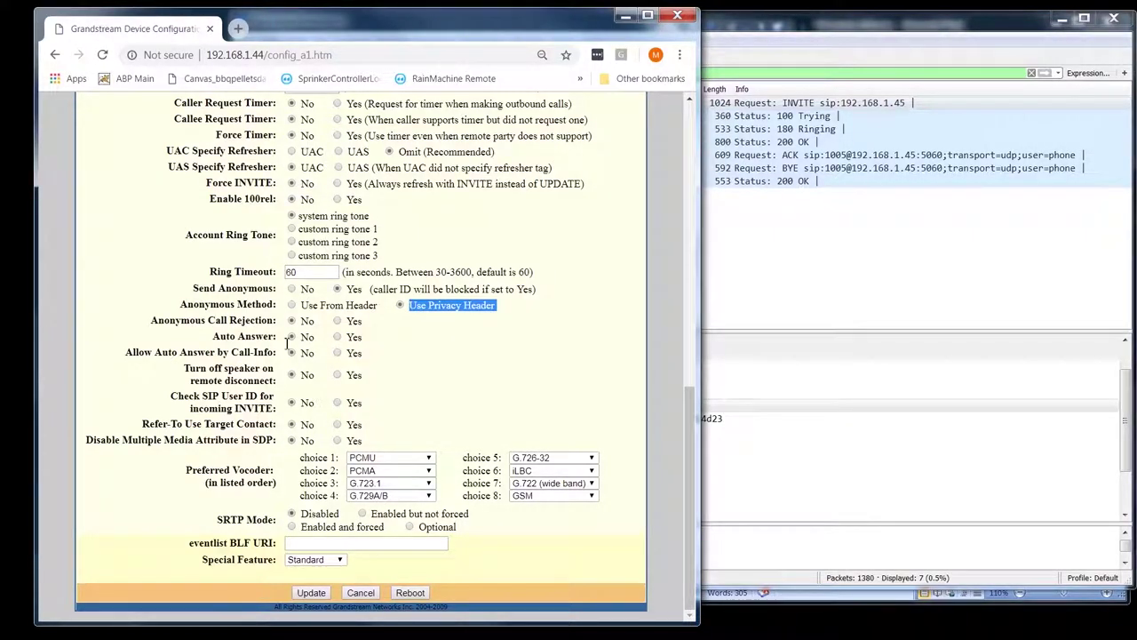
{"action": "left_click_drag", "start_coordinate": [277, 321], "coordinate": [149, 324]}
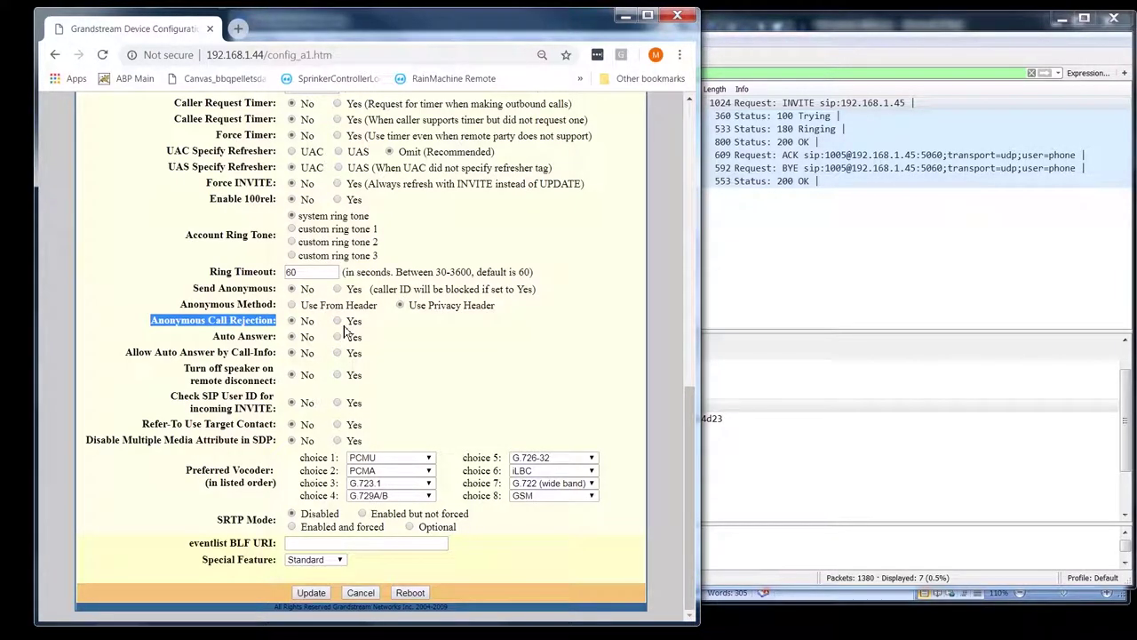
{"action": "left_click", "coordinate": [393, 327]}
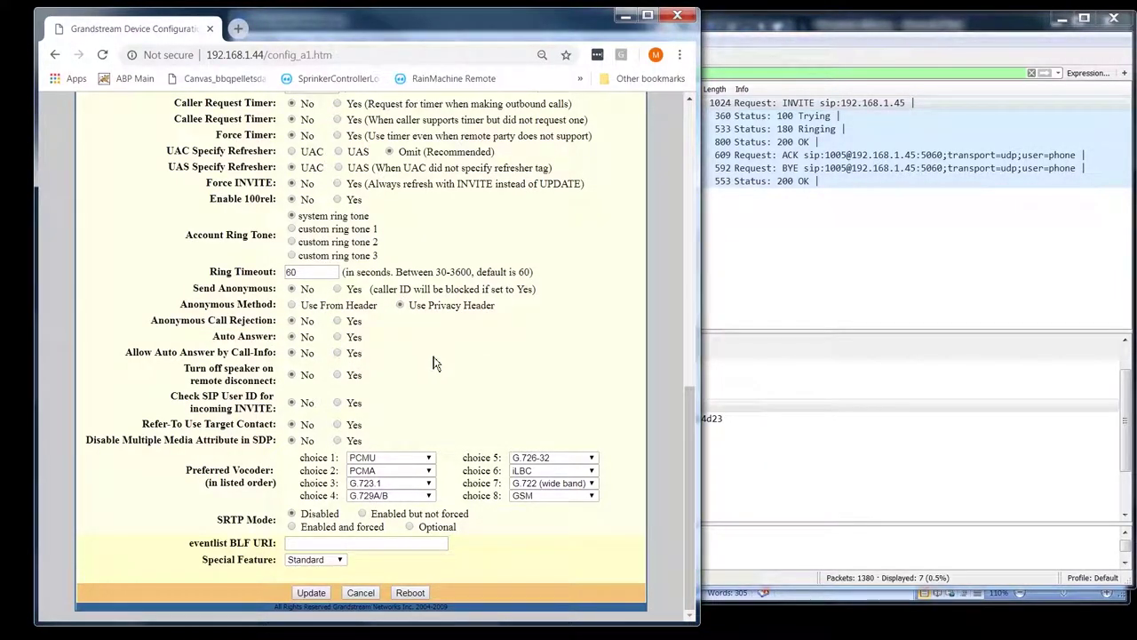
{"action": "left_click_drag", "start_coordinate": [212, 336], "coordinate": [277, 336]}
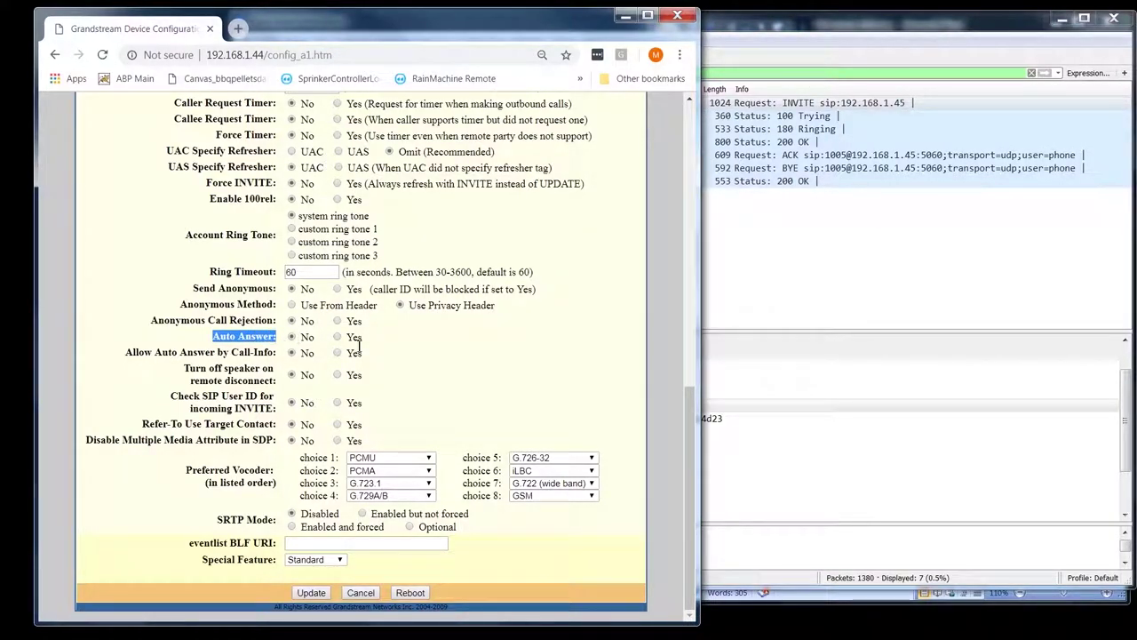
{"action": "left_click", "coordinate": [410, 346]}
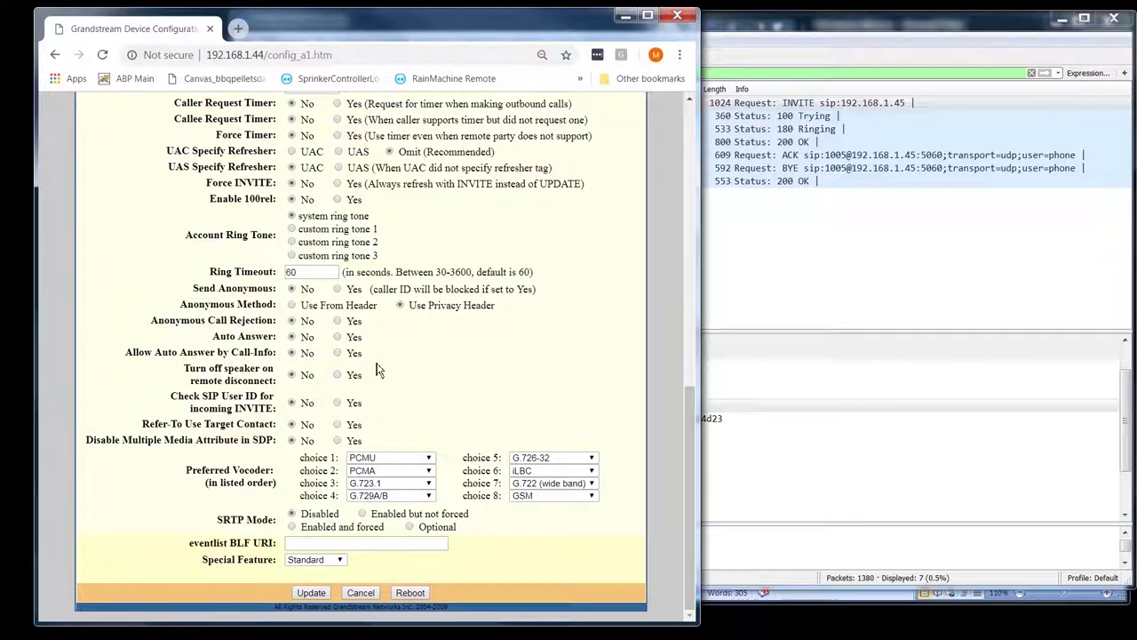
- Review Allow Auto Answer by Call-Info and set Turn off speaker on remote disconnect to Yes
{"action": "left_click_drag", "start_coordinate": [376, 369], "coordinate": [394, 354]}
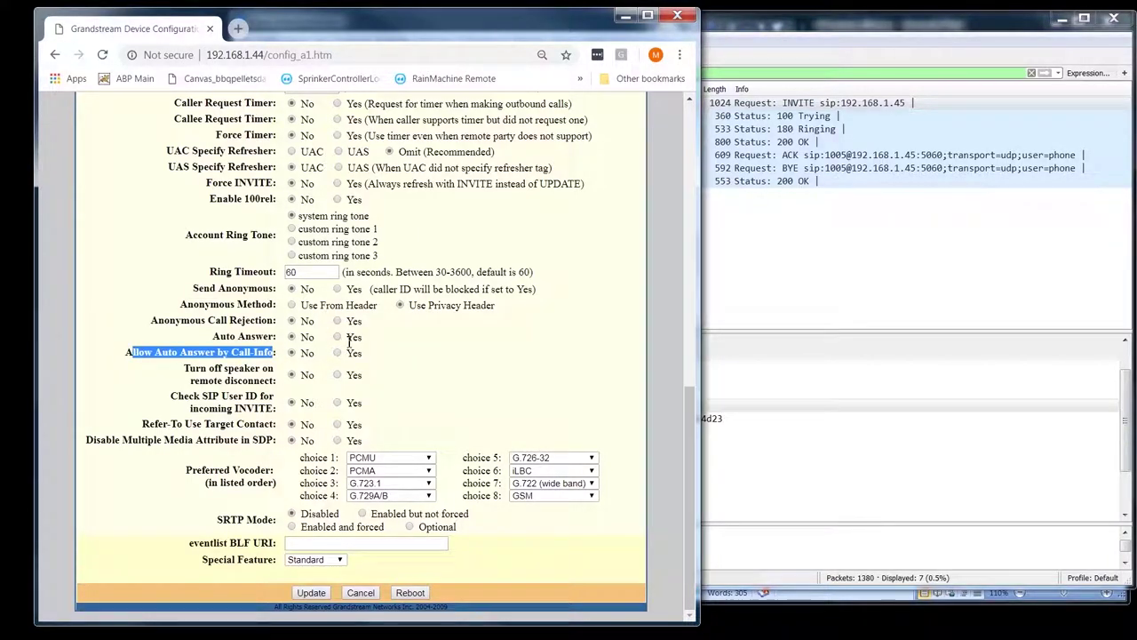
{"action": "left_click", "coordinate": [371, 355]}
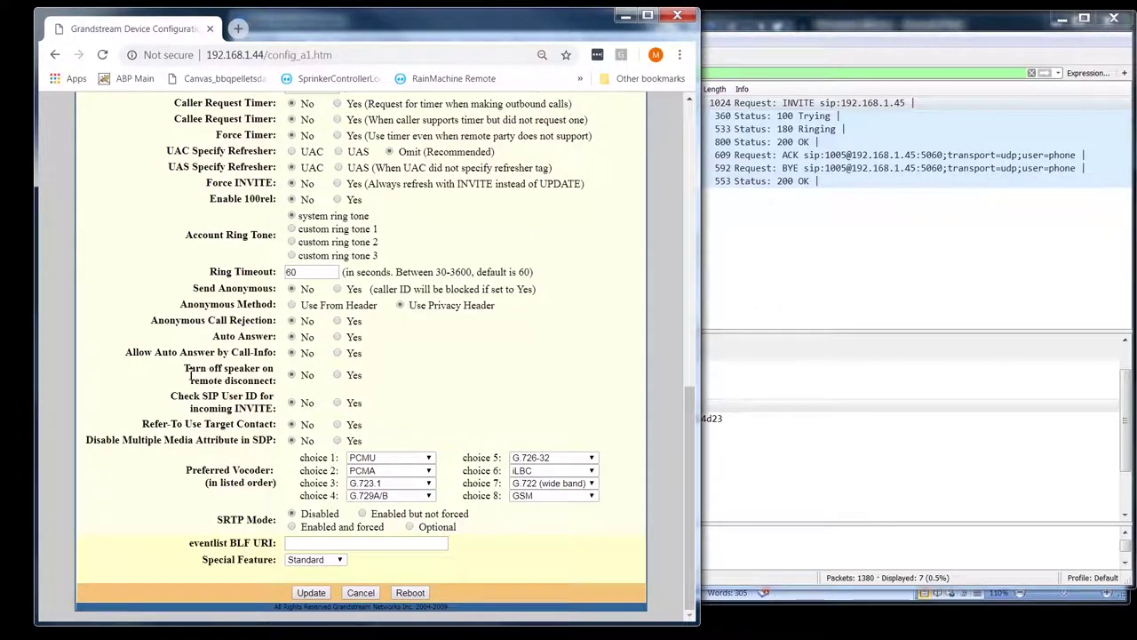
{"action": "left_click_drag", "start_coordinate": [185, 367], "coordinate": [277, 382]}
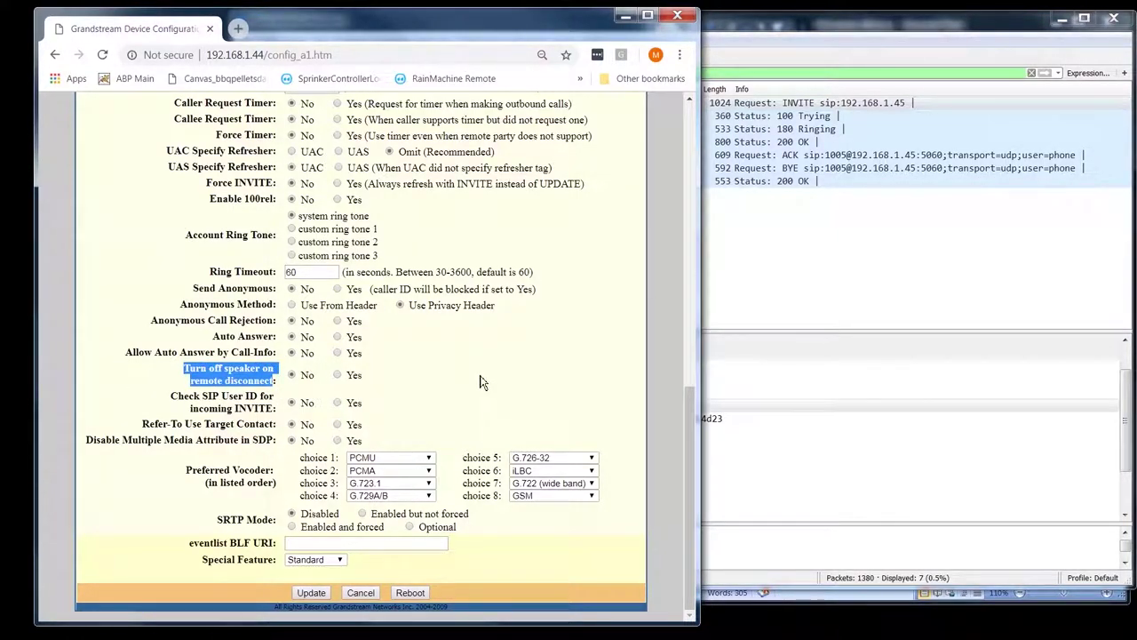
{"action": "left_click", "coordinate": [431, 372]}
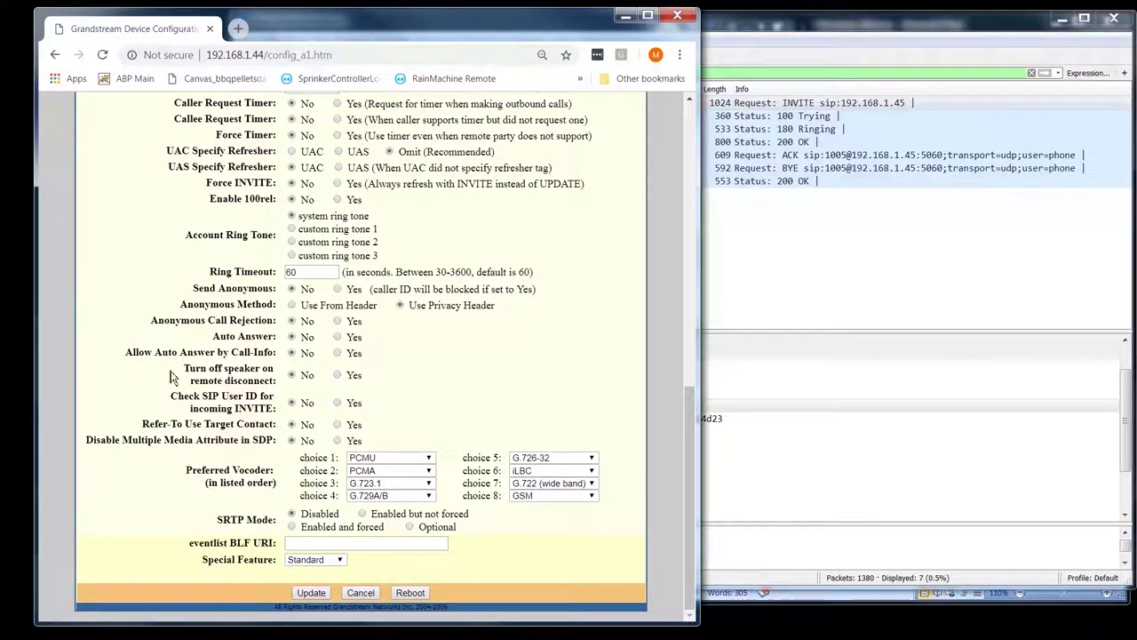
{"action": "left_click", "coordinate": [338, 375]}
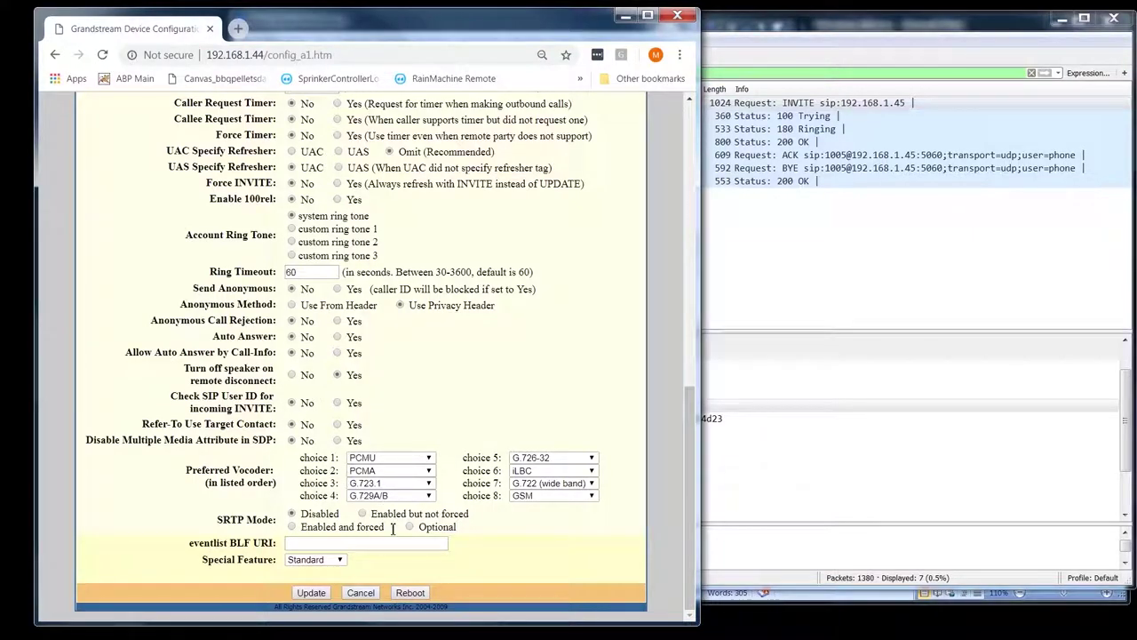
- Save the Account 1 changes, reboot the phone, and return to Wireshark
{"action": "left_click", "coordinate": [313, 596]}
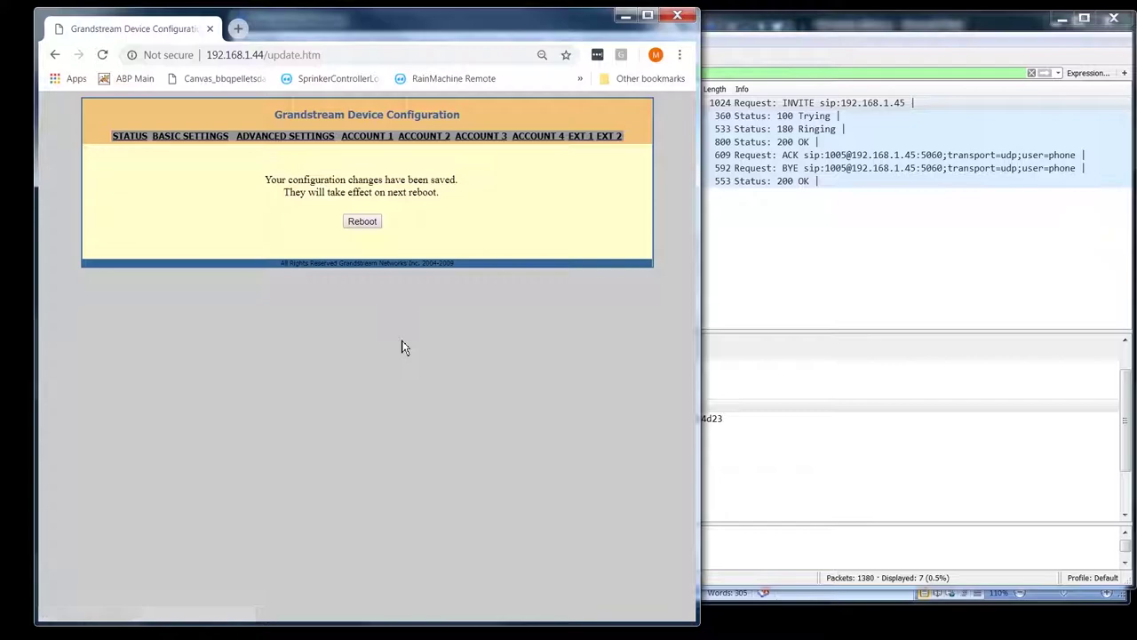
{"action": "left_click", "coordinate": [367, 224]}
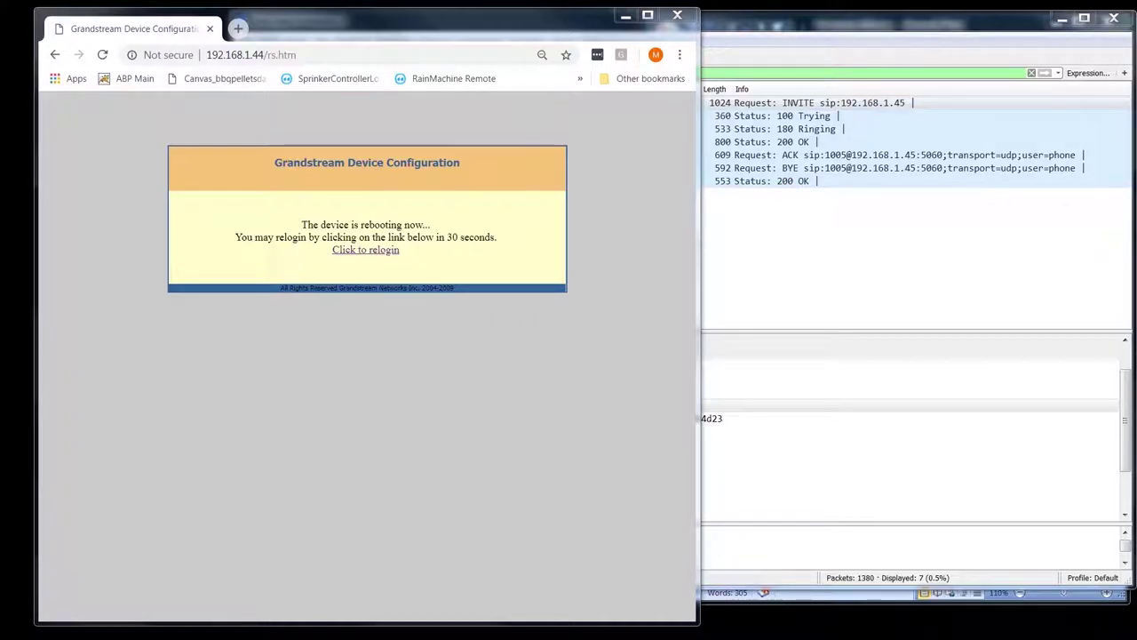
{"action": "left_click", "coordinate": [856, 114]}
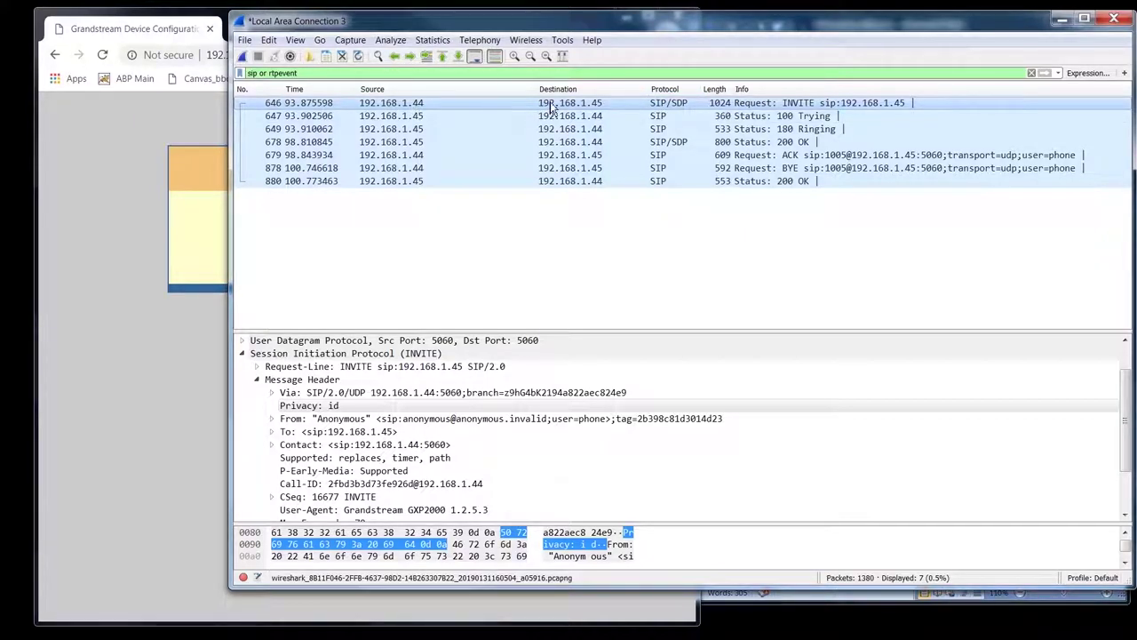
- Inspect the call's 200 OK, ACK and BYE packets, then reopen the phone's login page at 192.168.1.44
{"action": "left_click", "coordinate": [662, 143]}
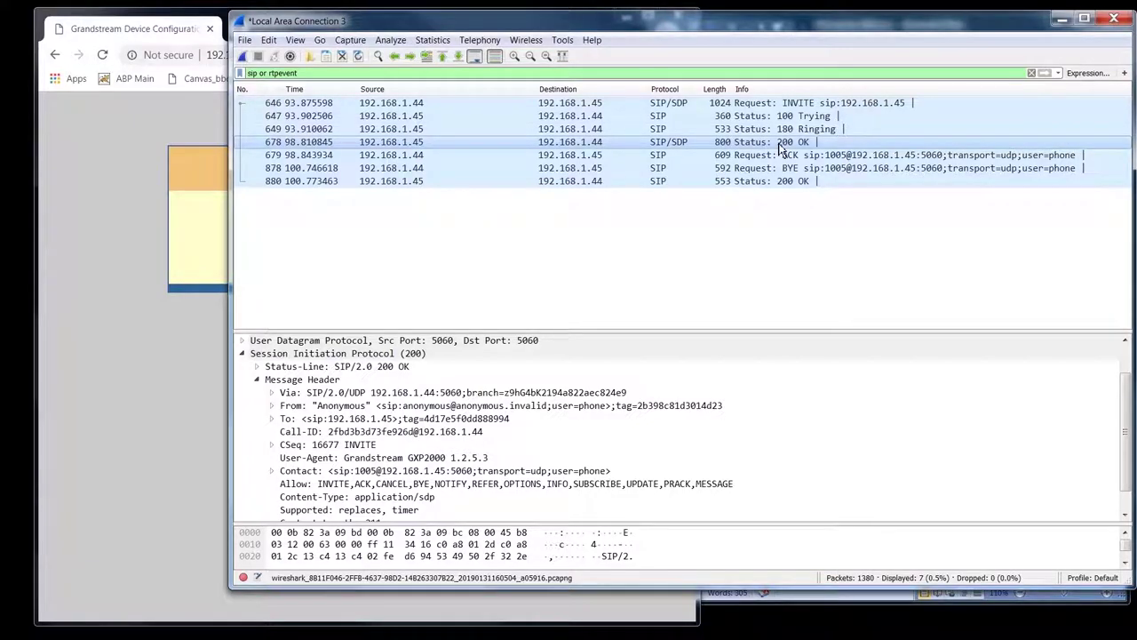
{"action": "left_click", "coordinate": [722, 159]}
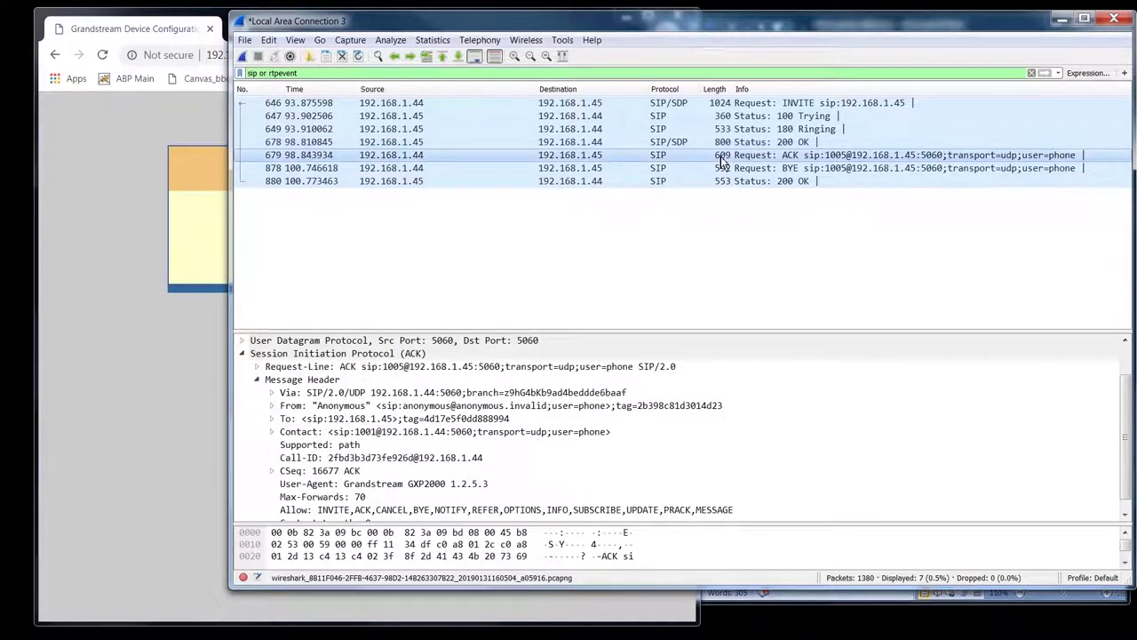
{"action": "left_click", "coordinate": [636, 170]}
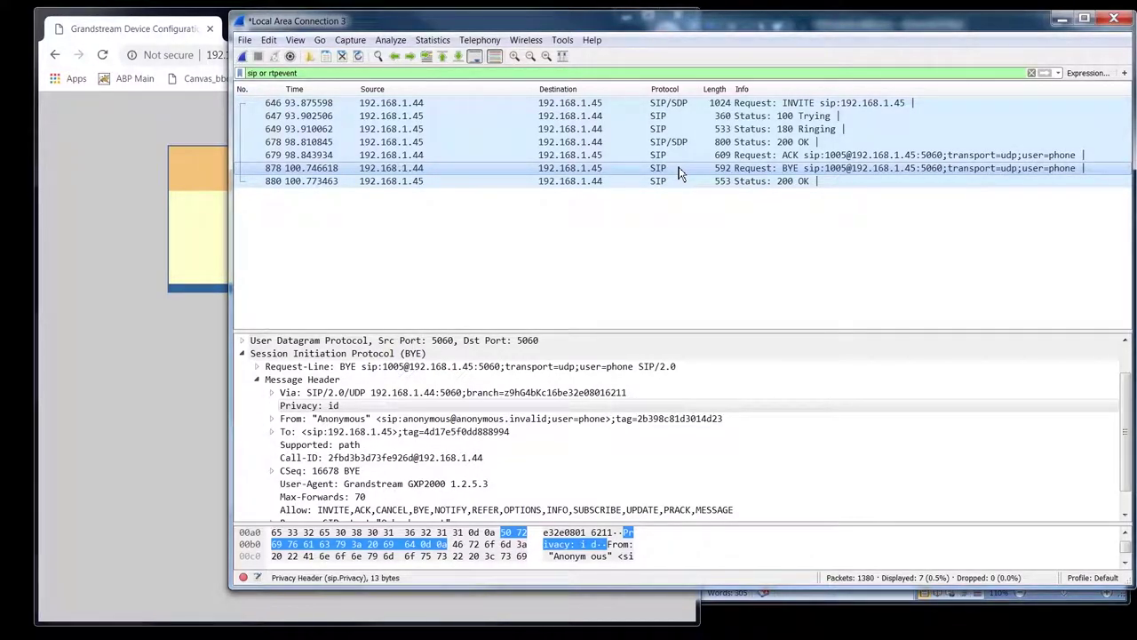
{"action": "left_click", "coordinate": [205, 243]}
{"action": "left_click", "coordinate": [358, 251]}
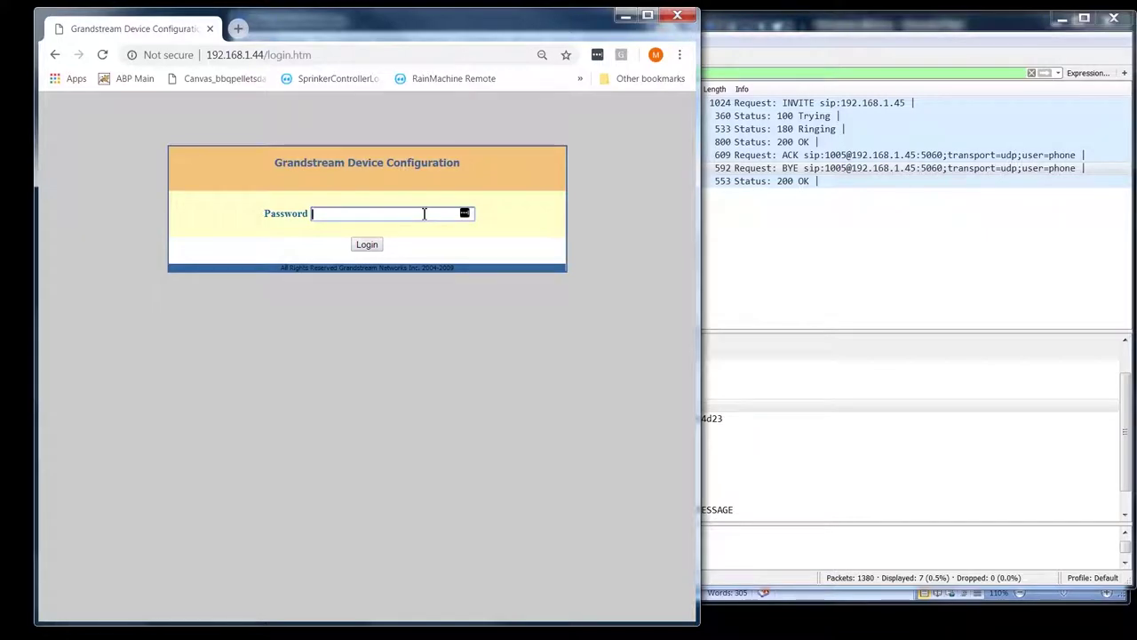
- Log back into the phone with the admin password and open the Account 1 settings
{"action": "type", "text": "ad"}
{"action": "key", "text": "Return"}
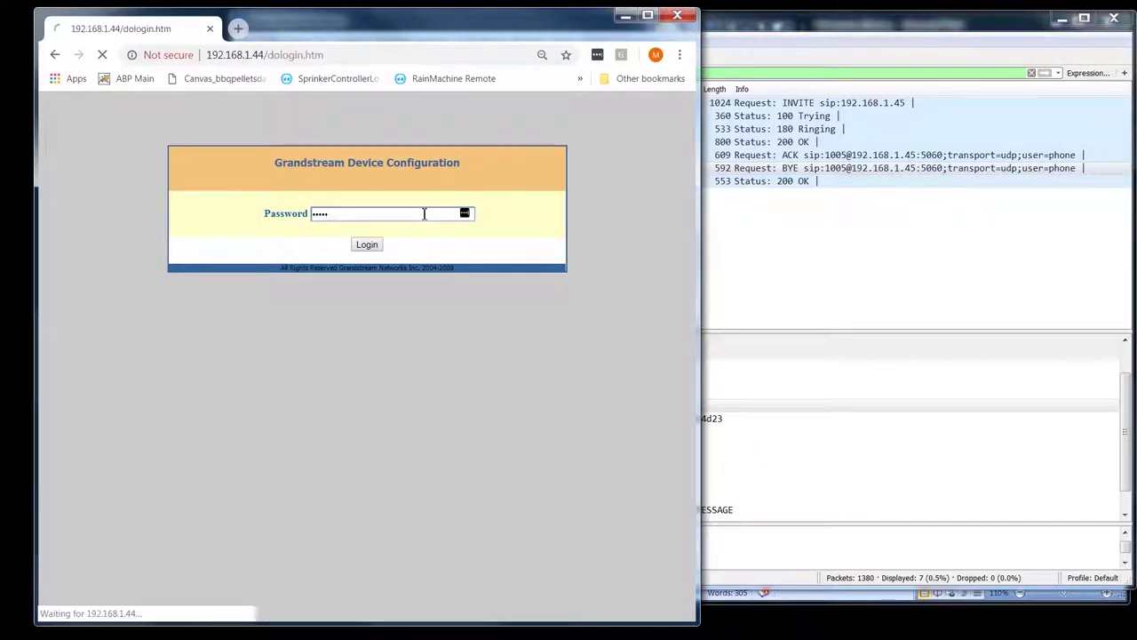
{"action": "scroll", "coordinate": [487, 302], "scroll_direction": "down", "scroll_amount": 5}
{"action": "scroll", "coordinate": [488, 302], "scroll_direction": "up", "scroll_amount": 10}
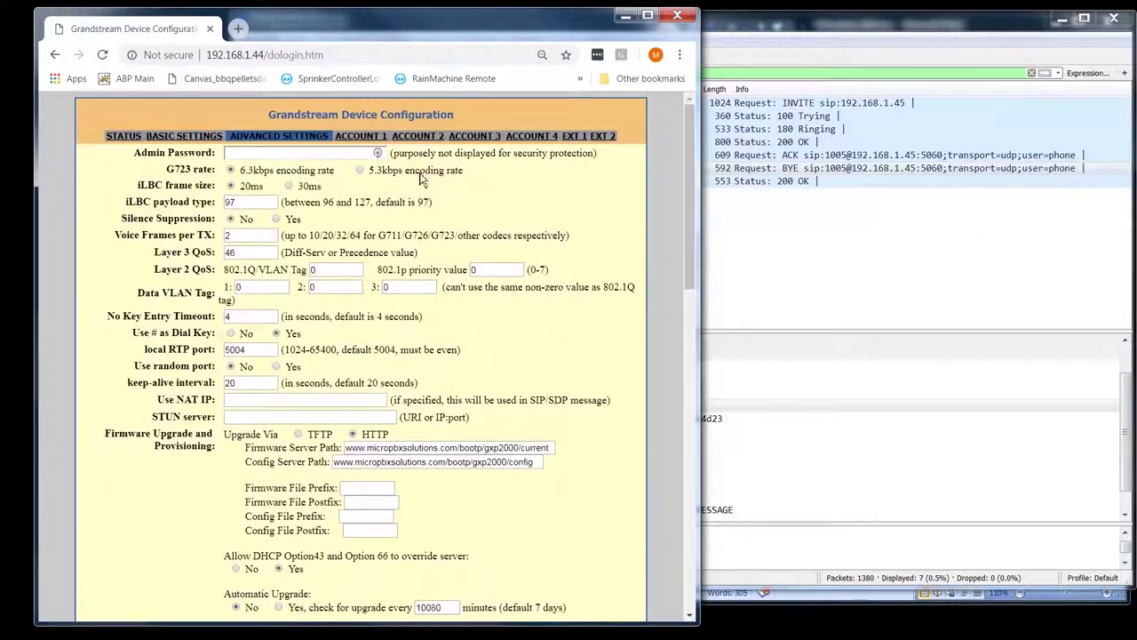
{"action": "left_click", "coordinate": [366, 135]}
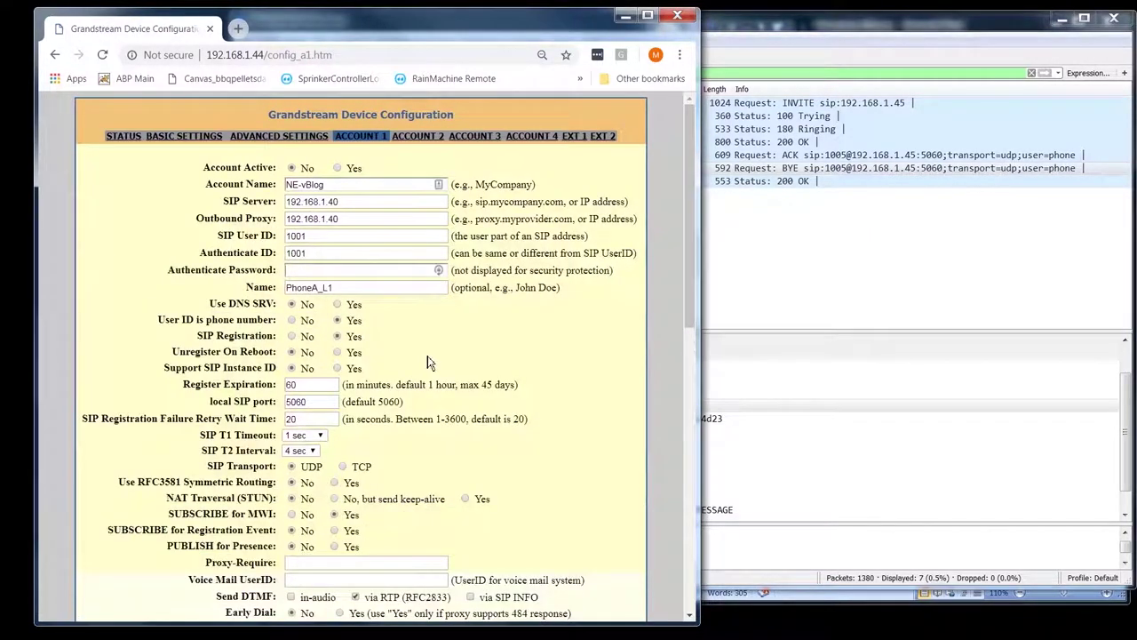
{"action": "scroll", "coordinate": [445, 356], "scroll_direction": "down", "scroll_amount": 10}
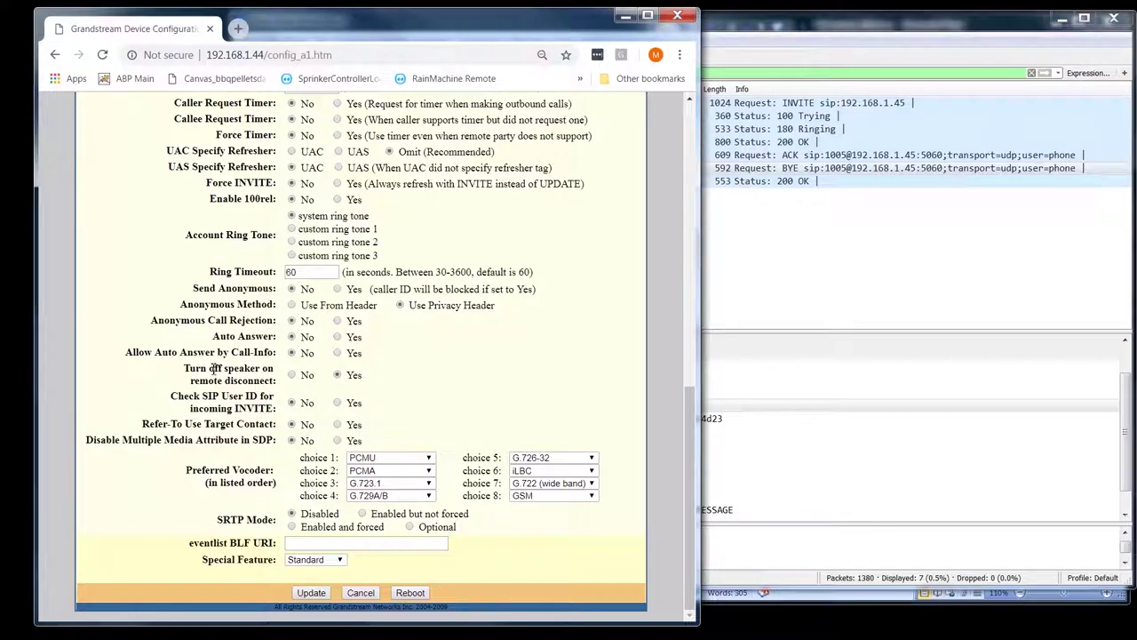
- Highlight the Turn off speaker on remote disconnect and Check SIP User ID for incoming INVITE options
{"action": "left_click_drag", "start_coordinate": [184, 368], "coordinate": [275, 380]}
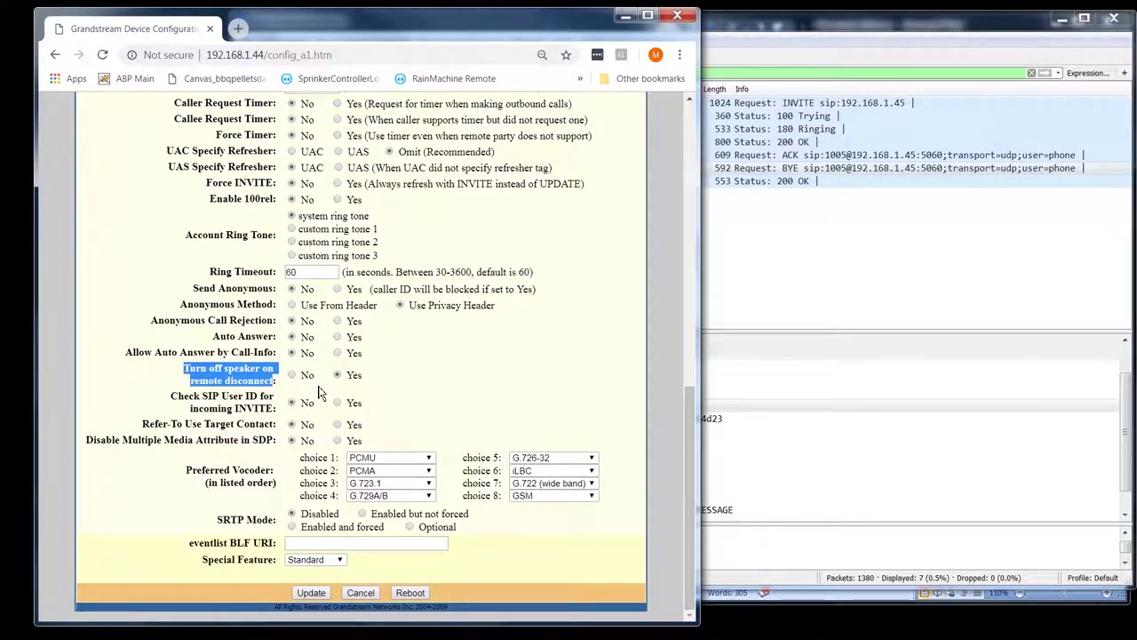
{"action": "left_click", "coordinate": [428, 364]}
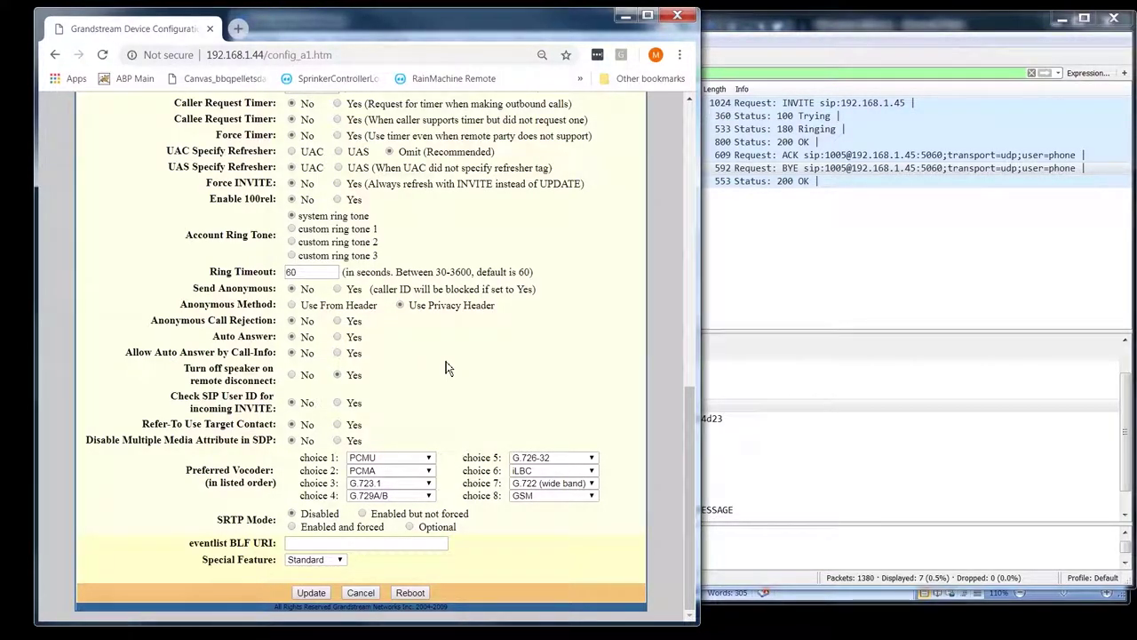
{"action": "left_click_drag", "start_coordinate": [183, 366], "coordinate": [396, 385]}
{"action": "left_click", "coordinate": [394, 385]}
{"action": "left_click_drag", "start_coordinate": [233, 379], "coordinate": [238, 368]}
{"action": "left_click", "coordinate": [238, 368]}
{"action": "double_click", "coordinate": [242, 368]}
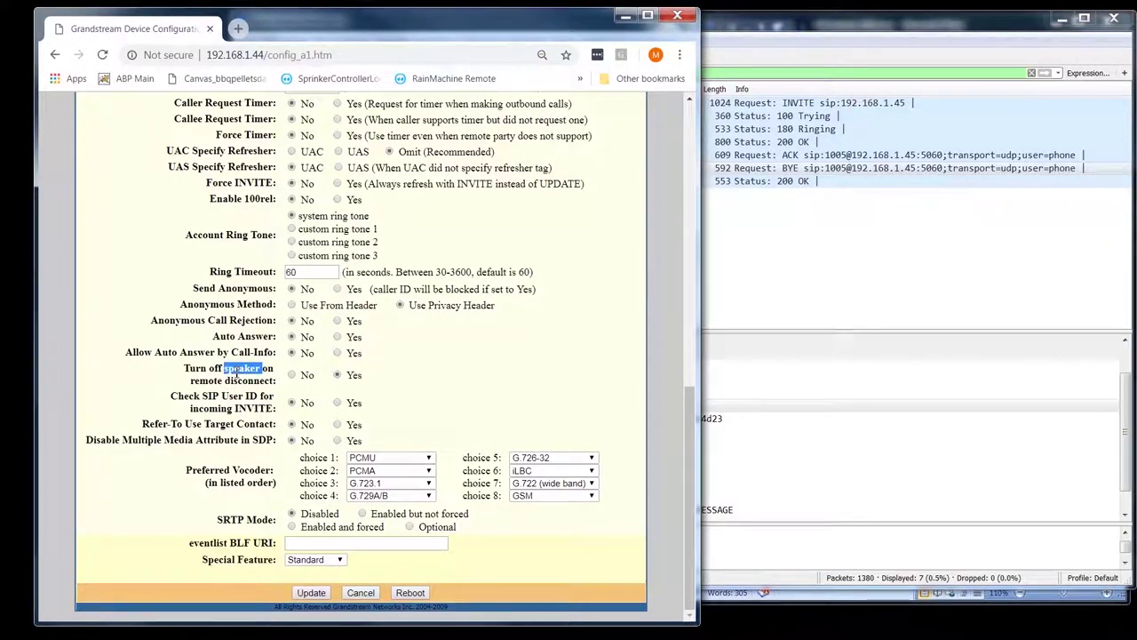
{"action": "left_click", "coordinate": [488, 359]}
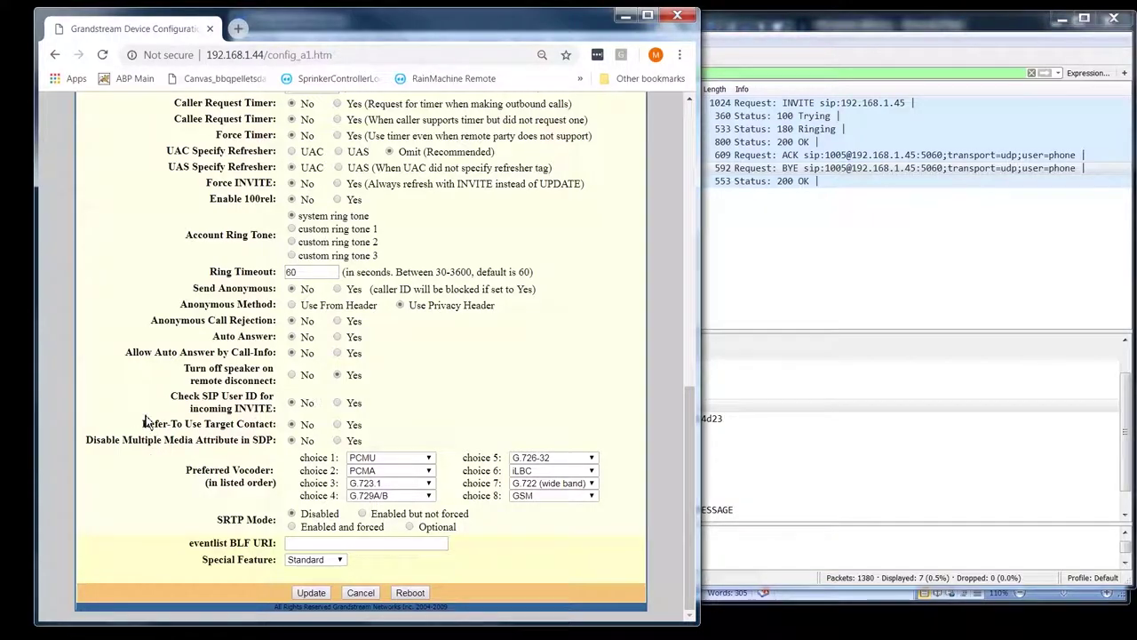
{"action": "left_click_drag", "start_coordinate": [172, 394], "coordinate": [276, 409]}
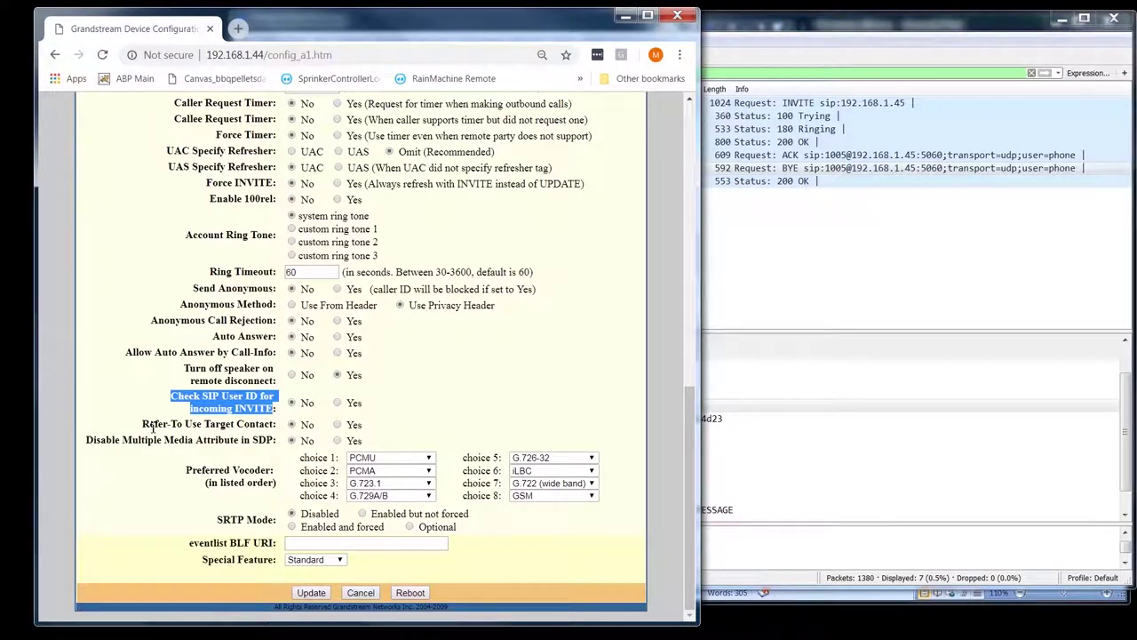
- After pointing out Refer-To Use Target Contact, set Disable Multiple Media Attribute in SDP to Yes and save
{"action": "left_click", "coordinate": [402, 429]}
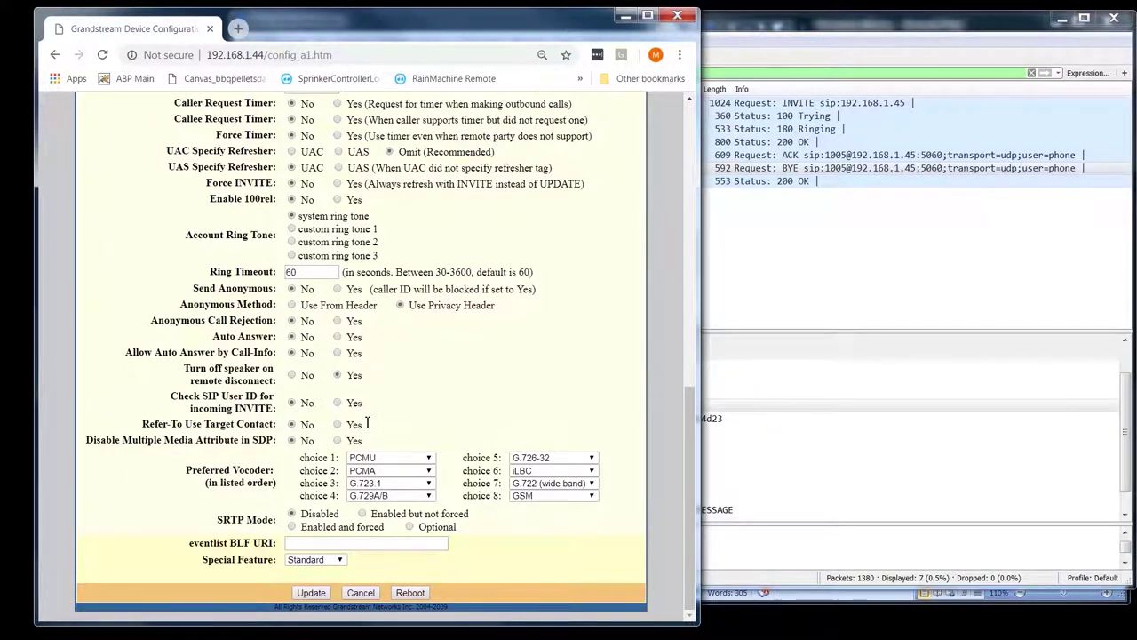
{"action": "left_click_drag", "start_coordinate": [367, 425], "coordinate": [155, 433]}
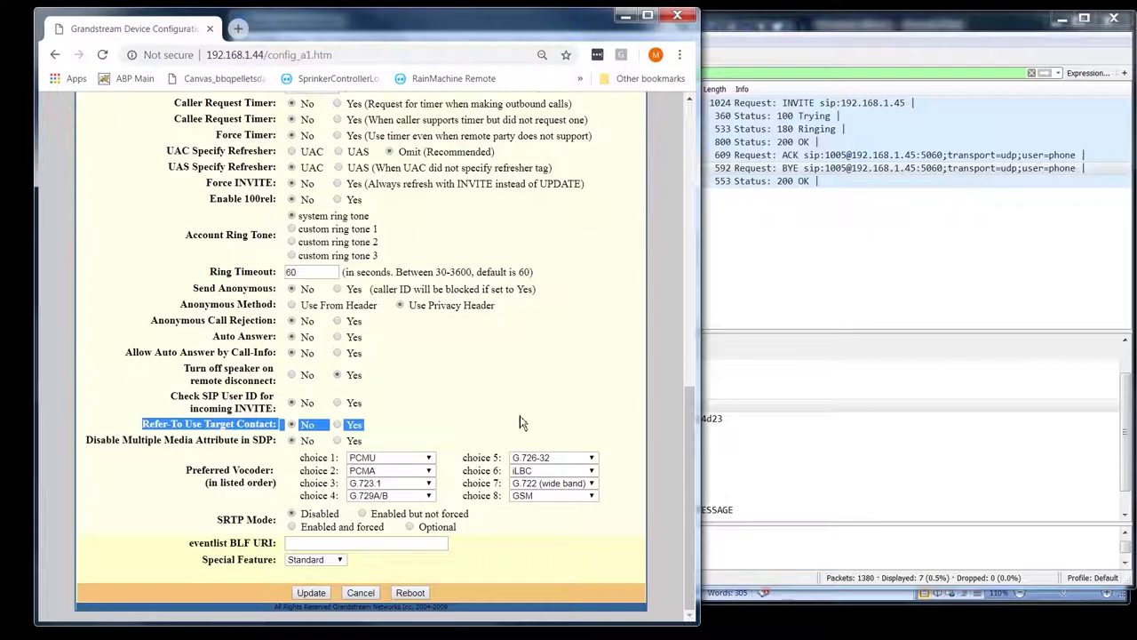
{"action": "left_click", "coordinate": [479, 424]}
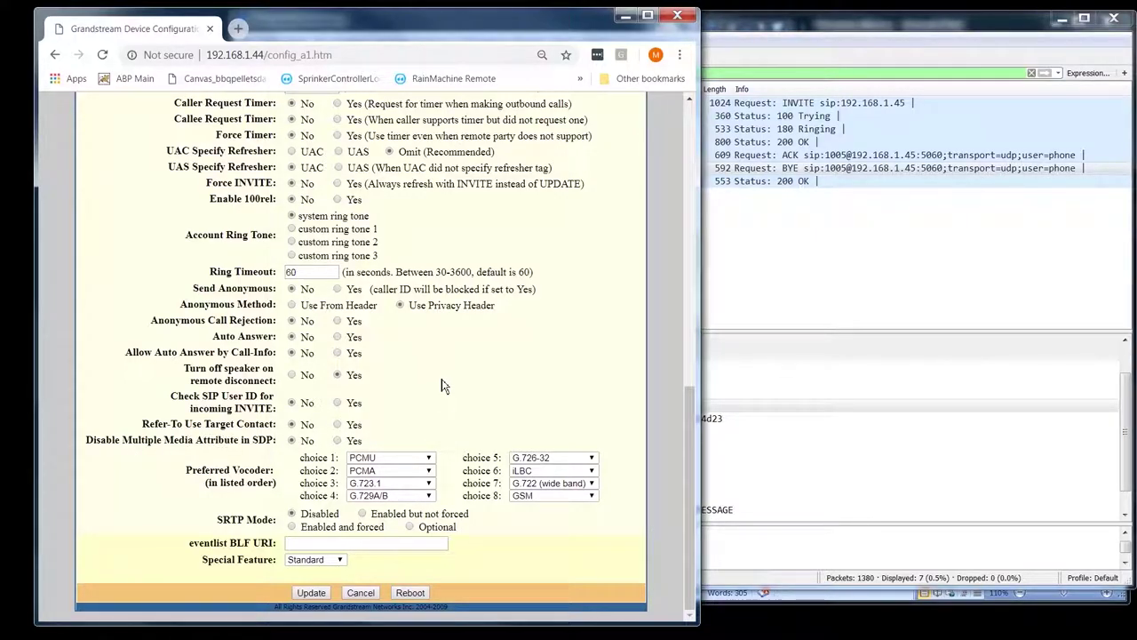
{"action": "left_click_drag", "start_coordinate": [123, 440], "coordinate": [194, 439]}
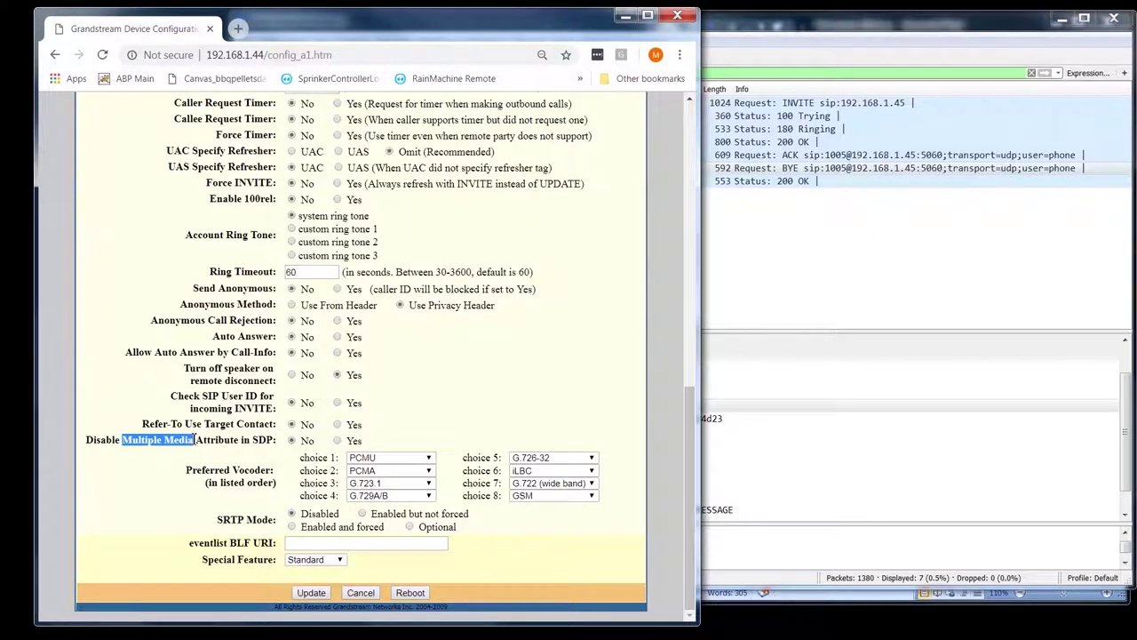
{"action": "left_click", "coordinate": [472, 376]}
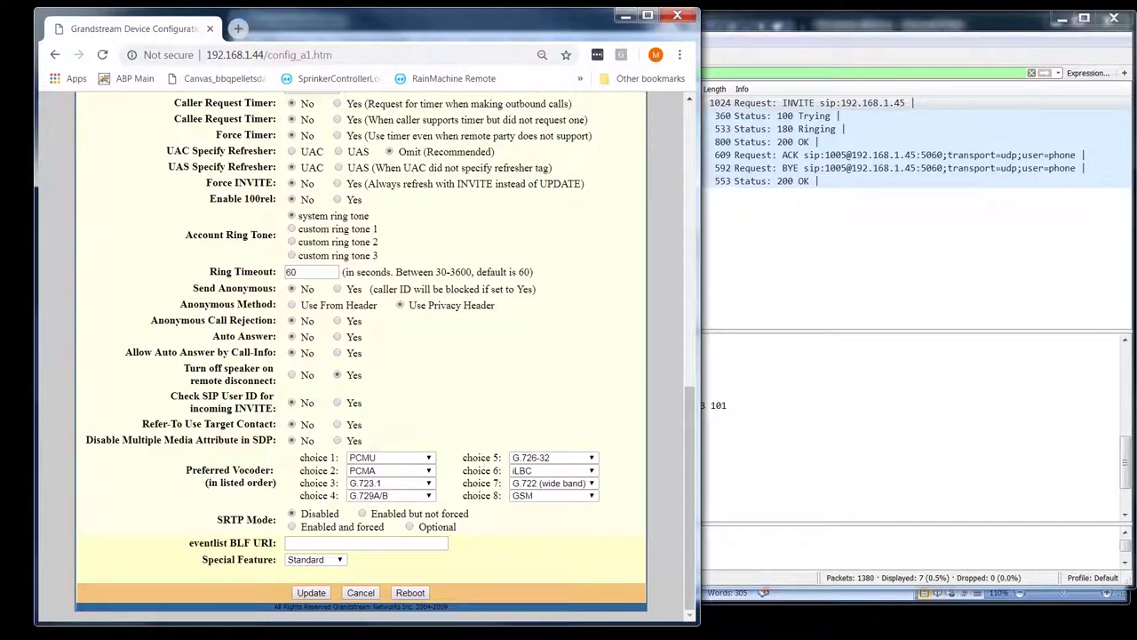
{"action": "left_click", "coordinate": [338, 440]}
{"action": "left_click", "coordinate": [311, 594]}
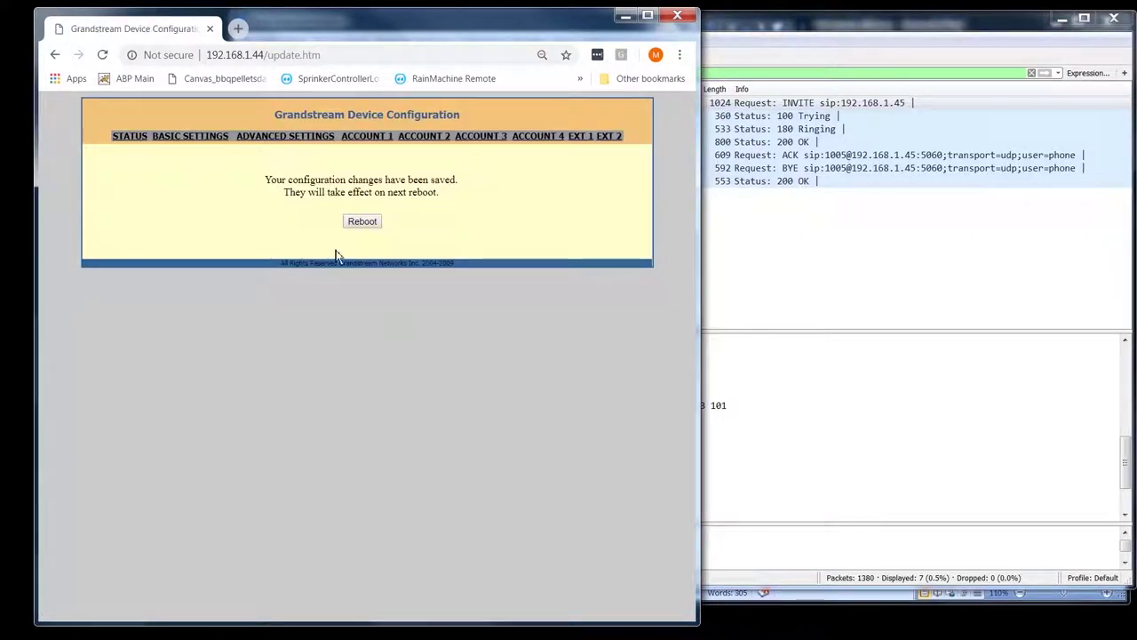
- Reboot the phone, then inspect the INVITE packet's SDP media attributes in Wireshark
{"action": "left_click", "coordinate": [359, 223]}
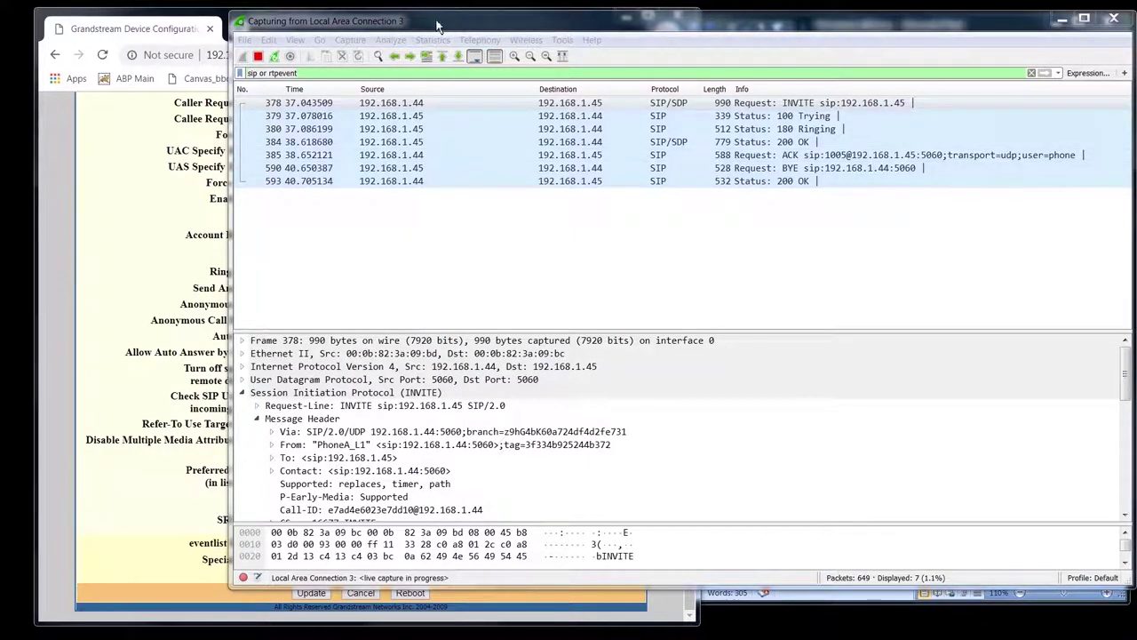
{"action": "left_click", "coordinate": [471, 26]}
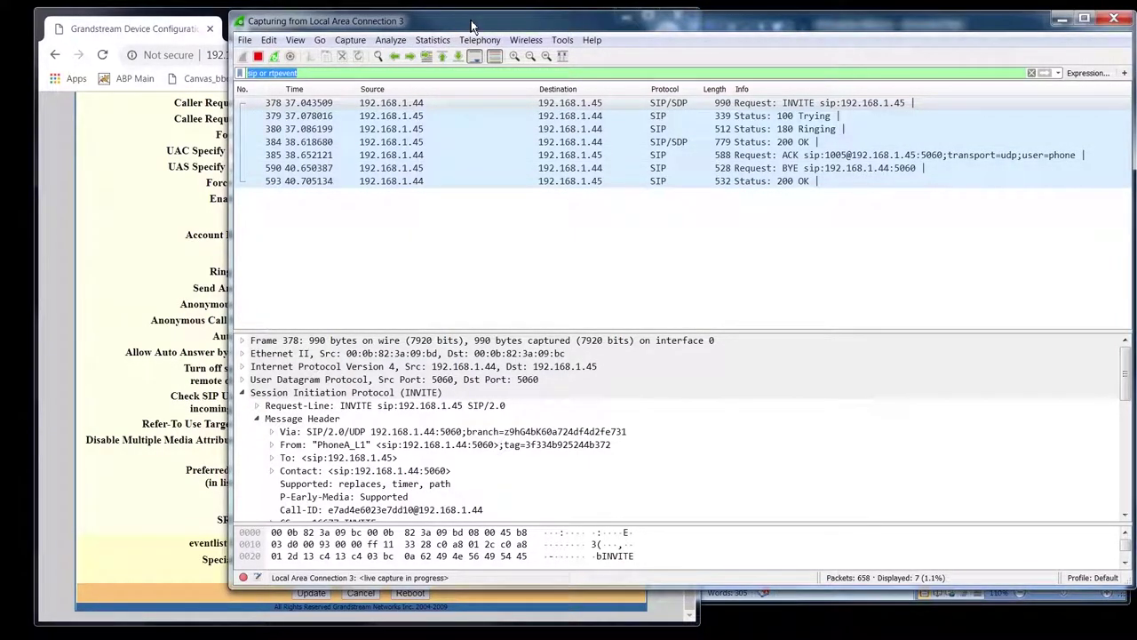
{"action": "left_click", "coordinate": [599, 108]}
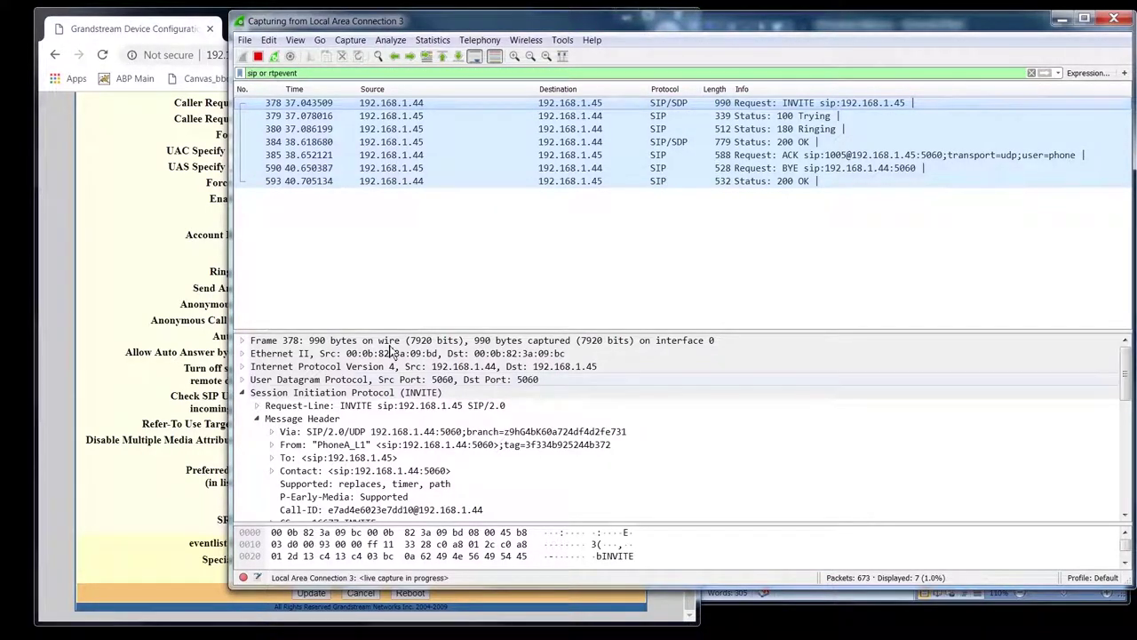
{"action": "left_click", "coordinate": [256, 419]}
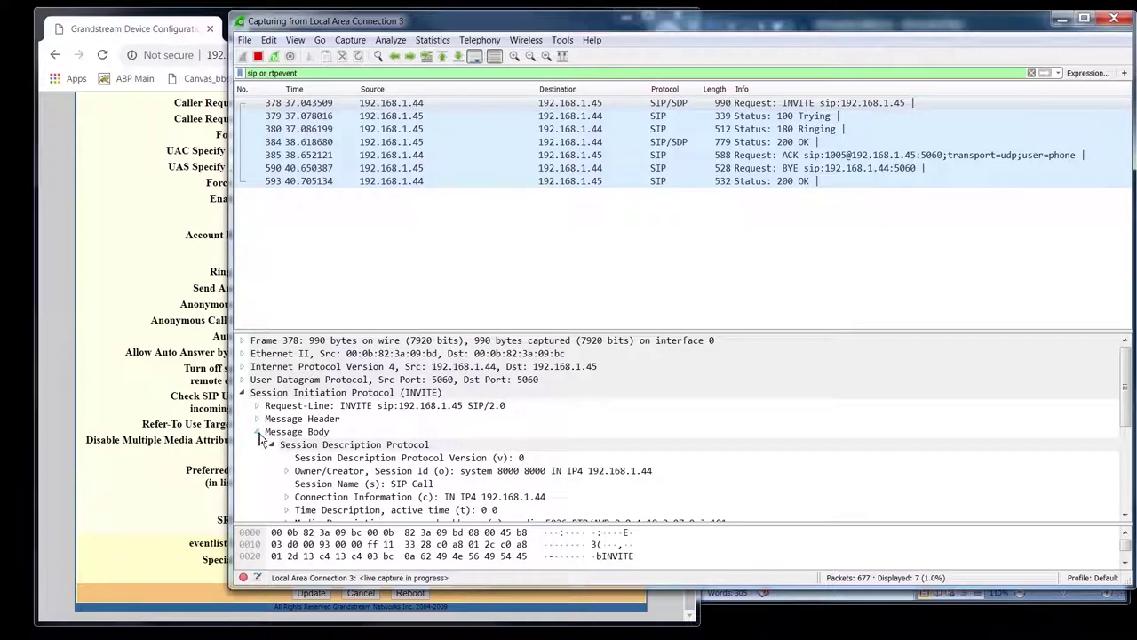
{"action": "scroll", "coordinate": [380, 447], "scroll_direction": "down", "scroll_amount": 3}
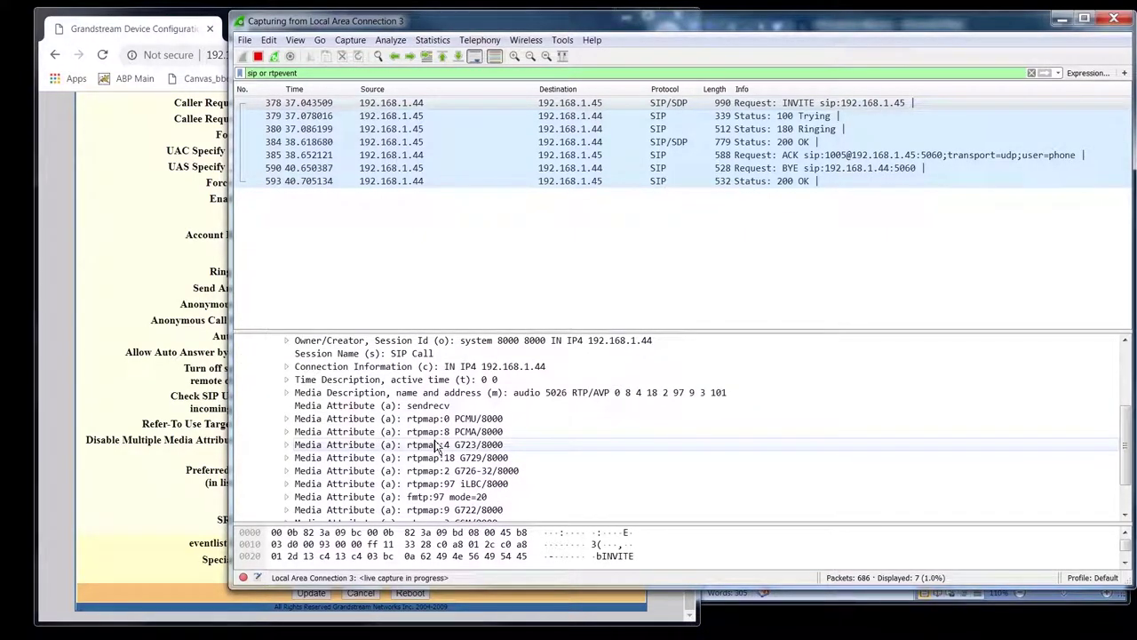
{"action": "scroll", "coordinate": [435, 447], "scroll_direction": "down", "scroll_amount": 2}
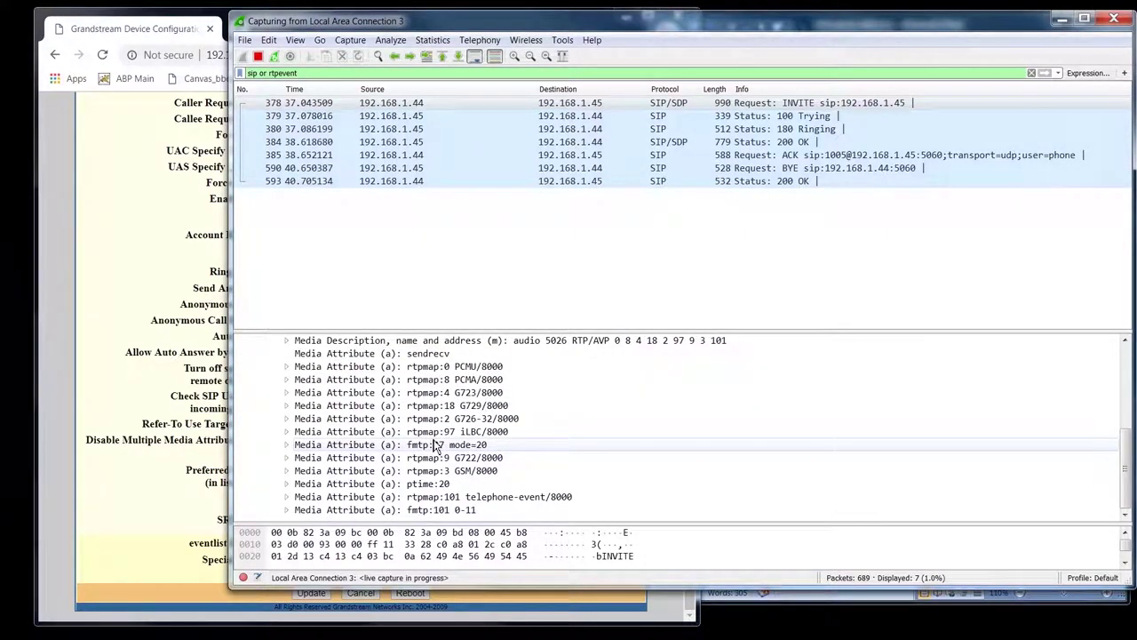
{"action": "scroll", "coordinate": [437, 447], "scroll_direction": "up", "scroll_amount": 3}
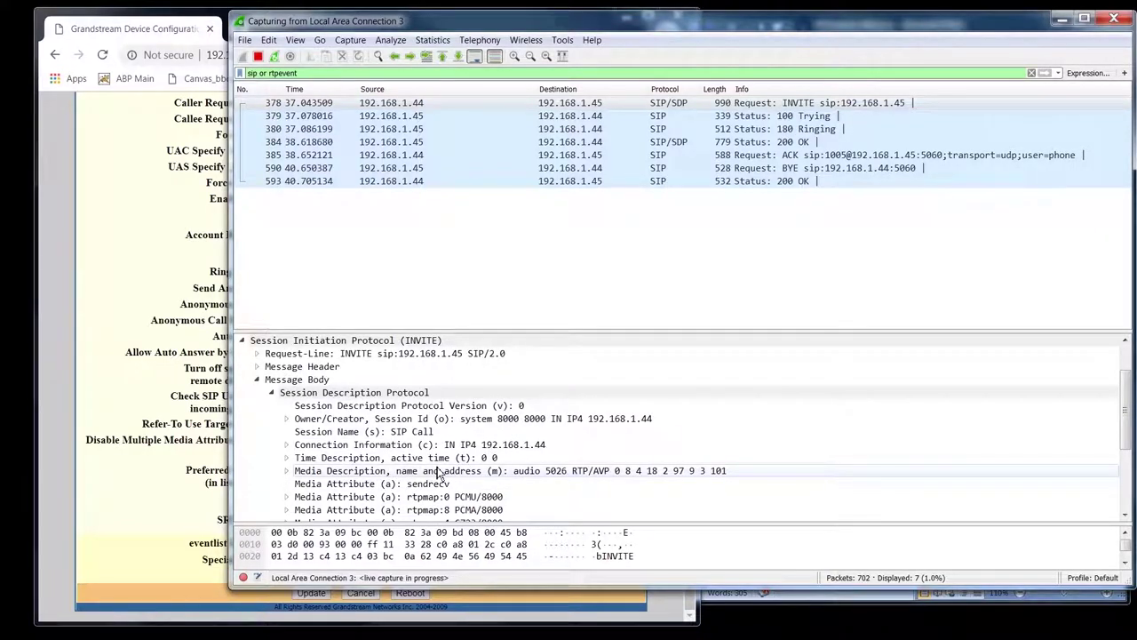
{"action": "left_click", "coordinate": [51, 451]}
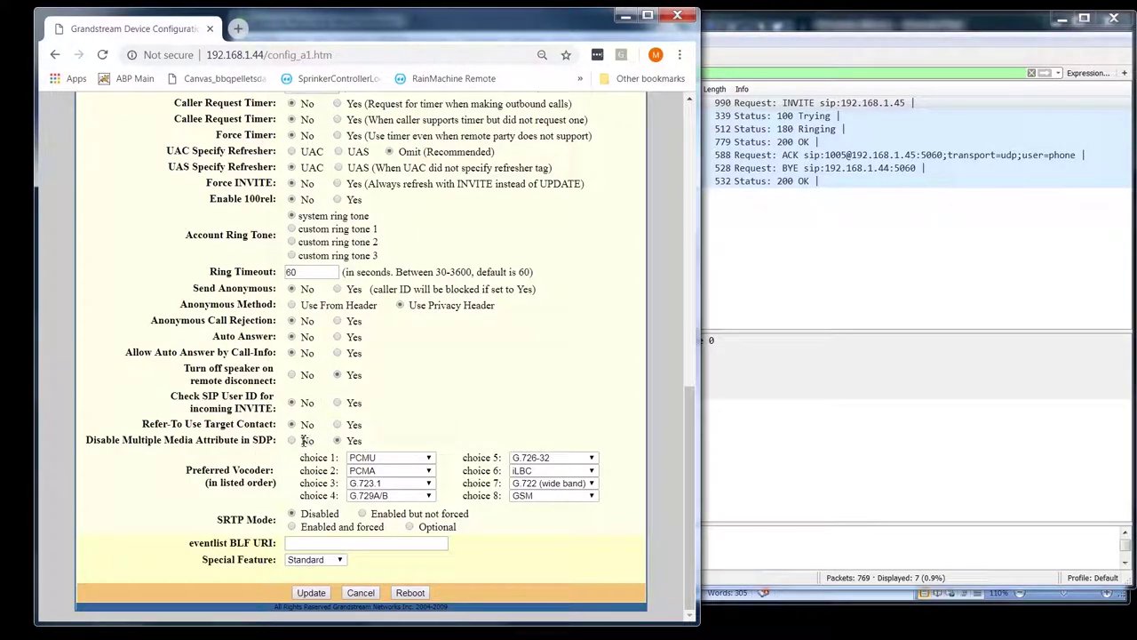
- Switch Disable Multiple Media Attribute in SDP back to No, highlighting the Multiple Media wording
{"action": "left_click", "coordinate": [292, 441]}
{"action": "left_click_drag", "start_coordinate": [122, 439], "coordinate": [196, 441]}
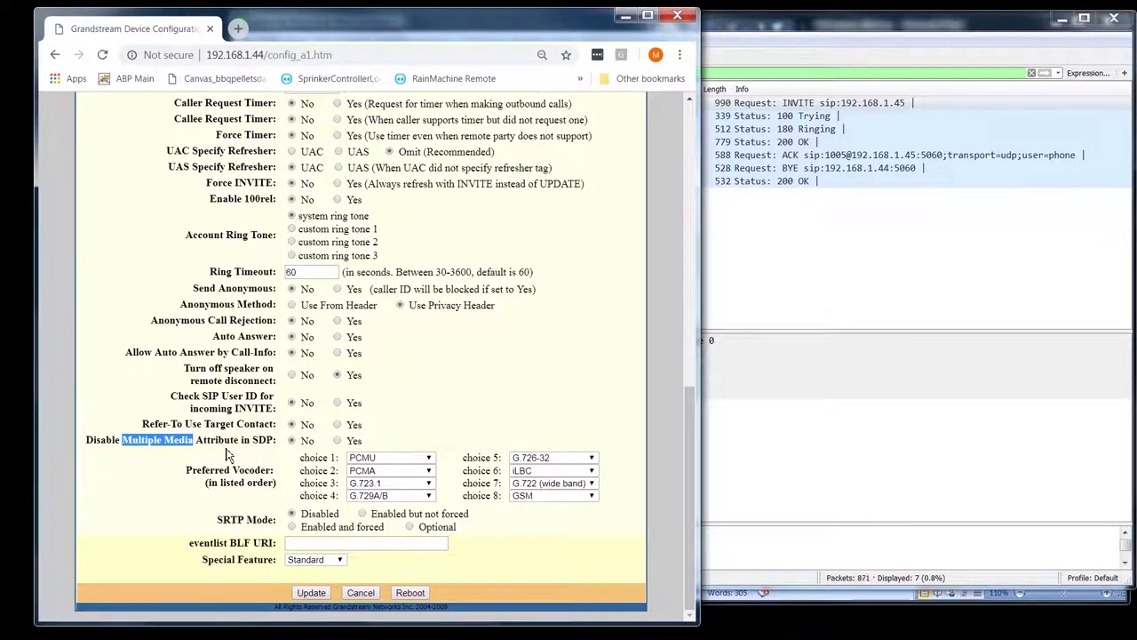
{"action": "left_click", "coordinate": [229, 455]}
- Expand the INVITE's Message Body in Wireshark and scroll through its SDP media attributes
{"action": "left_click", "coordinate": [794, 39]}
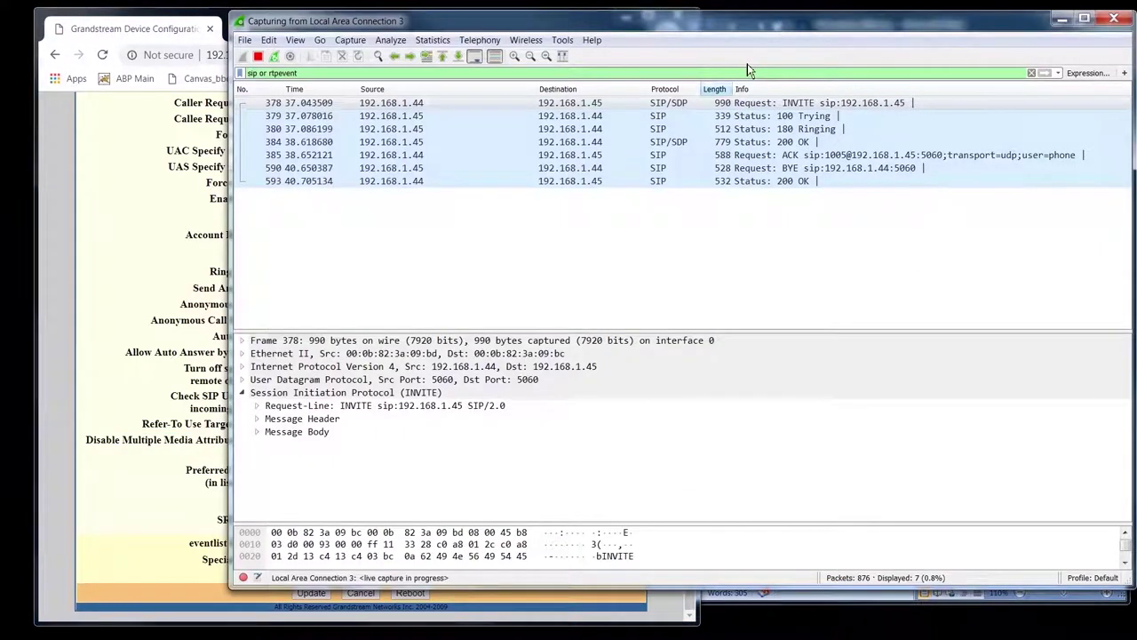
{"action": "double_click", "coordinate": [302, 432]}
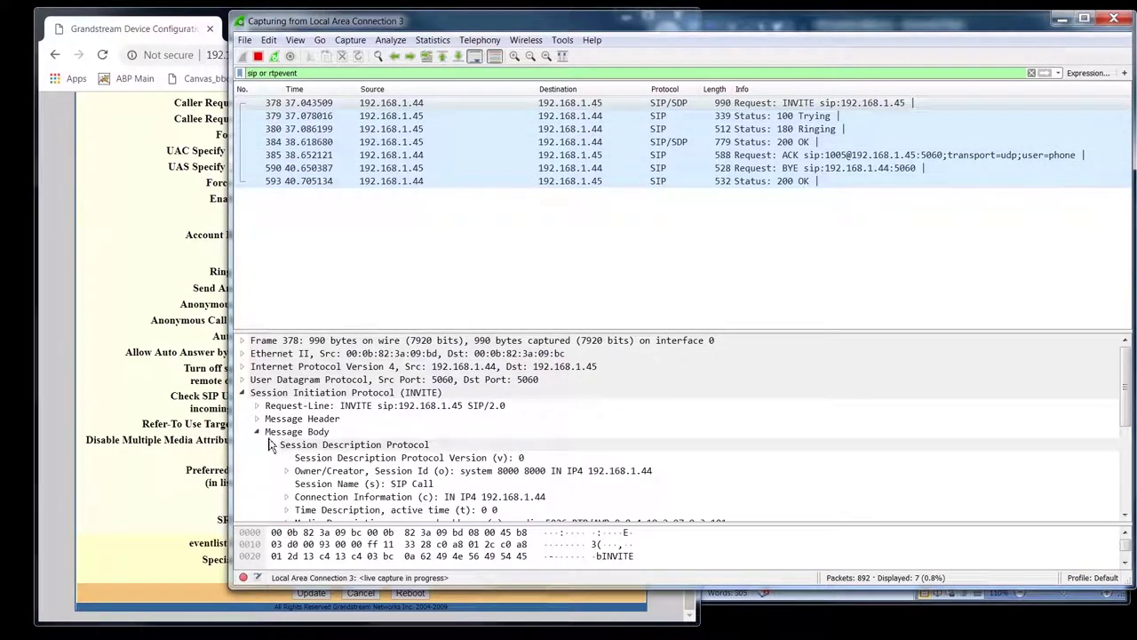
{"action": "scroll", "coordinate": [361, 483], "scroll_direction": "down", "scroll_amount": 3}
{"action": "scroll", "coordinate": [361, 483], "scroll_direction": "up", "scroll_amount": 2}
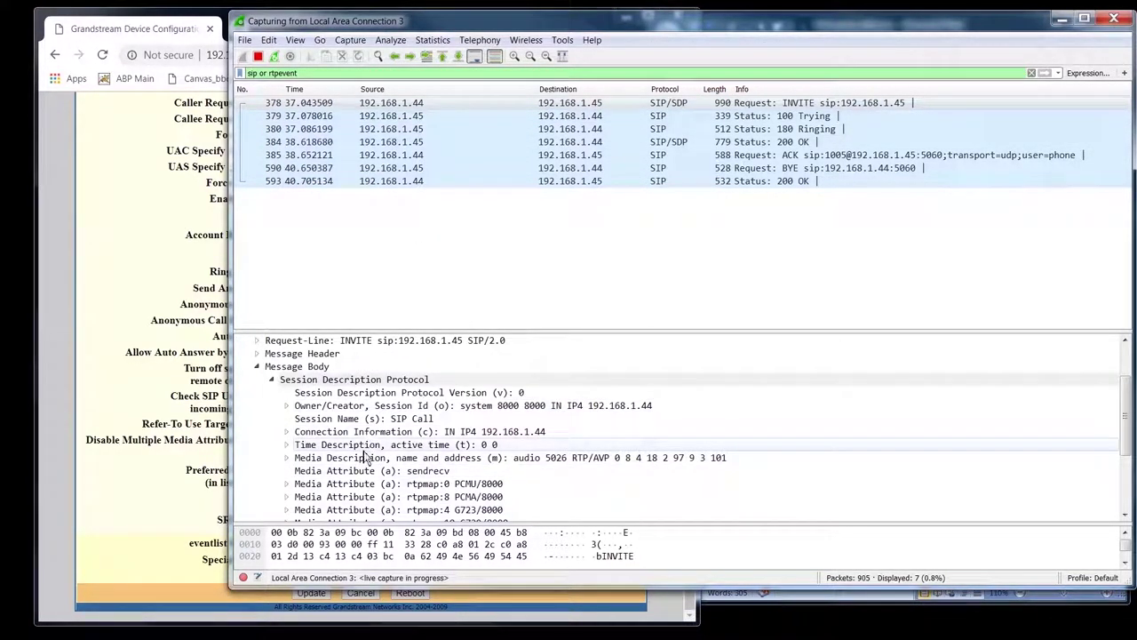
{"action": "scroll", "coordinate": [470, 464], "scroll_direction": "down", "scroll_amount": 3}
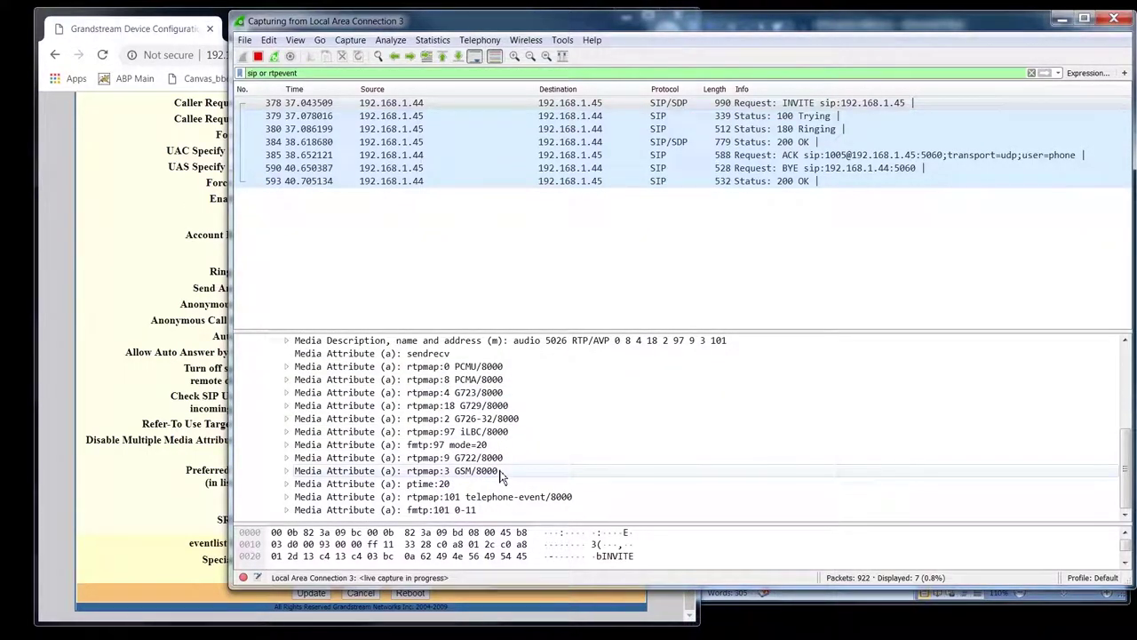
{"action": "scroll", "coordinate": [449, 501], "scroll_direction": "up", "scroll_amount": 2}
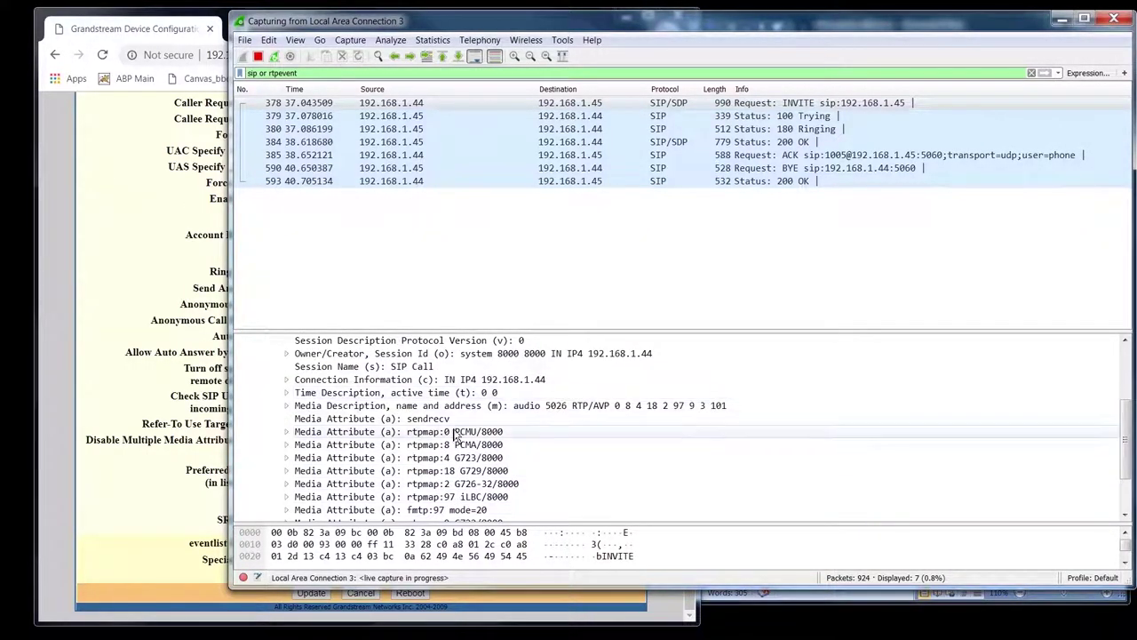
{"action": "left_click", "coordinate": [164, 497]}
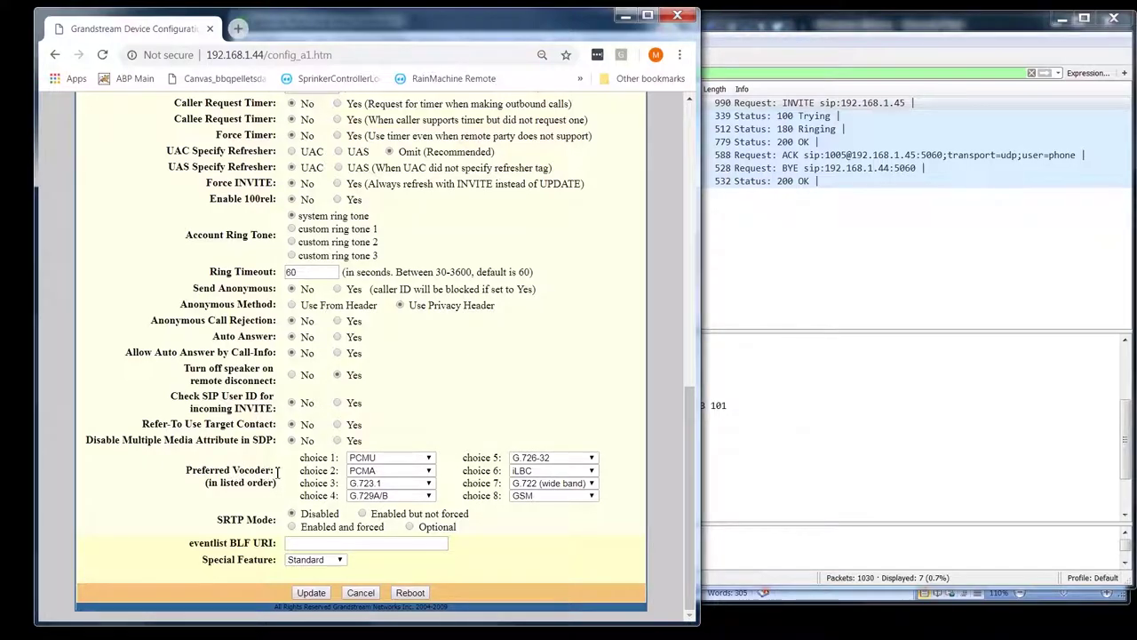
{"action": "left_click_drag", "start_coordinate": [278, 472], "coordinate": [228, 465]}
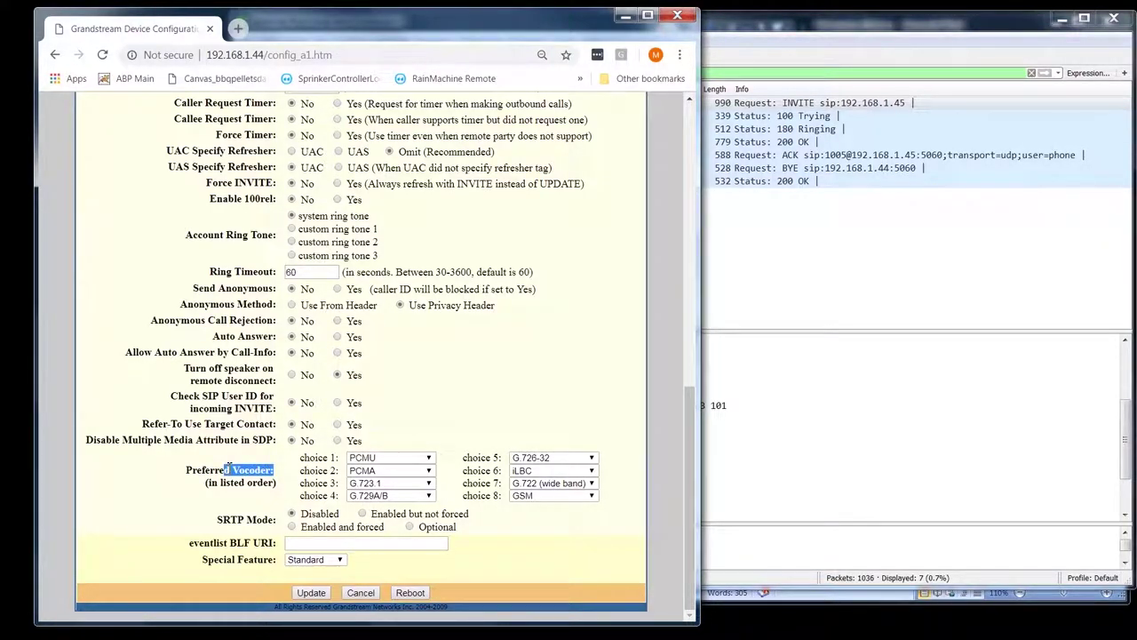
{"action": "left_click", "coordinate": [236, 444]}
{"action": "double_click", "coordinate": [258, 470]}
{"action": "left_click", "coordinate": [256, 456]}
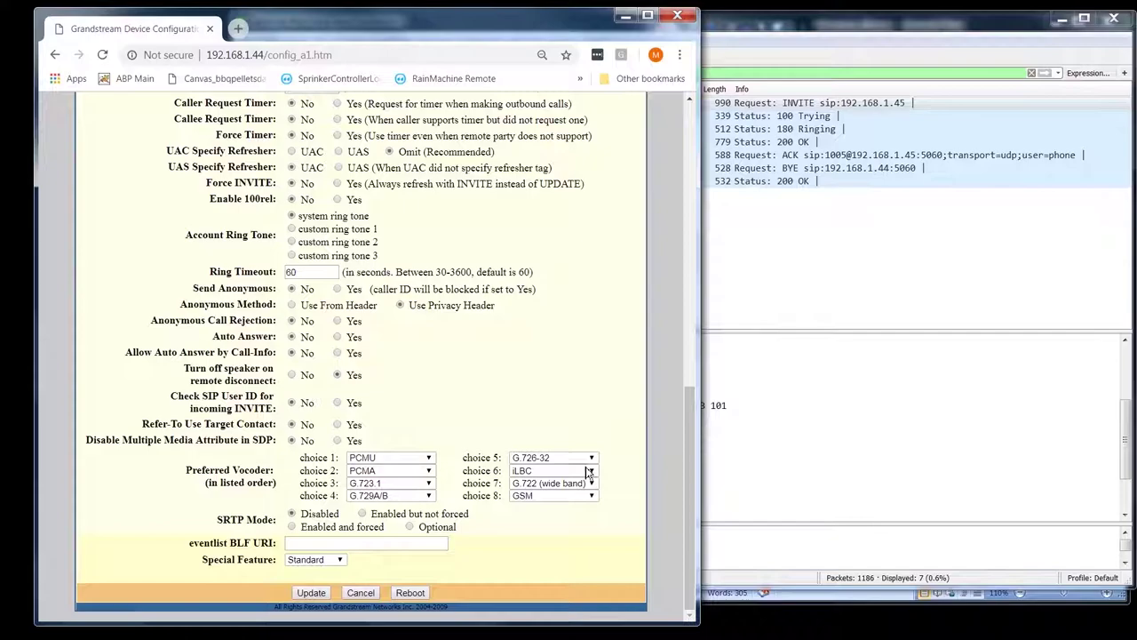
{"action": "left_click", "coordinate": [536, 488]}
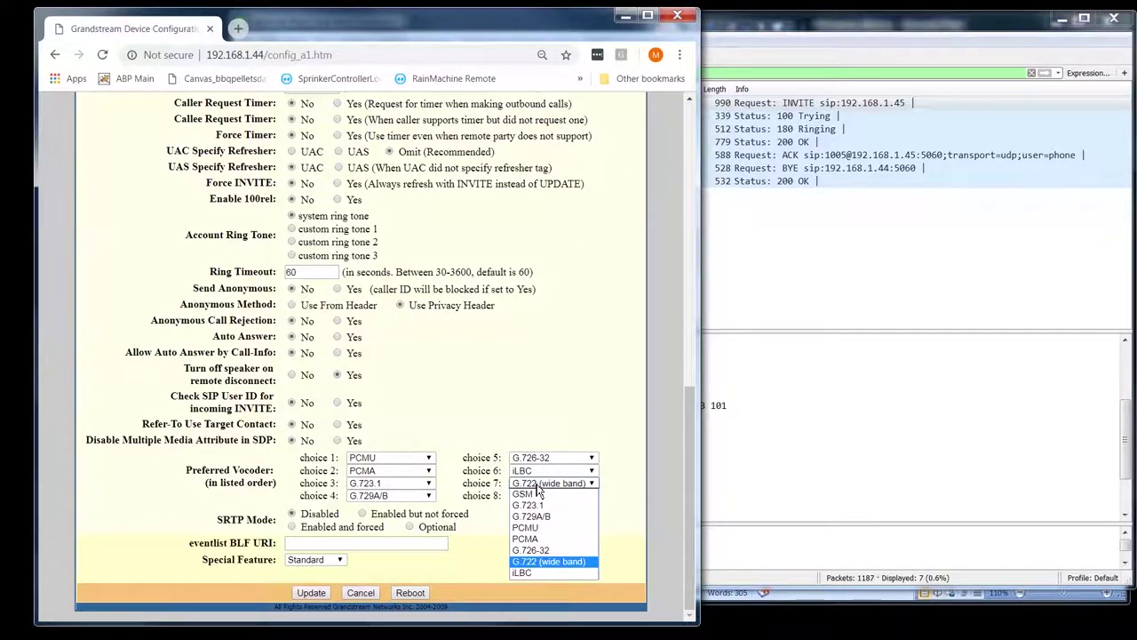
{"action": "left_click", "coordinate": [536, 487]}
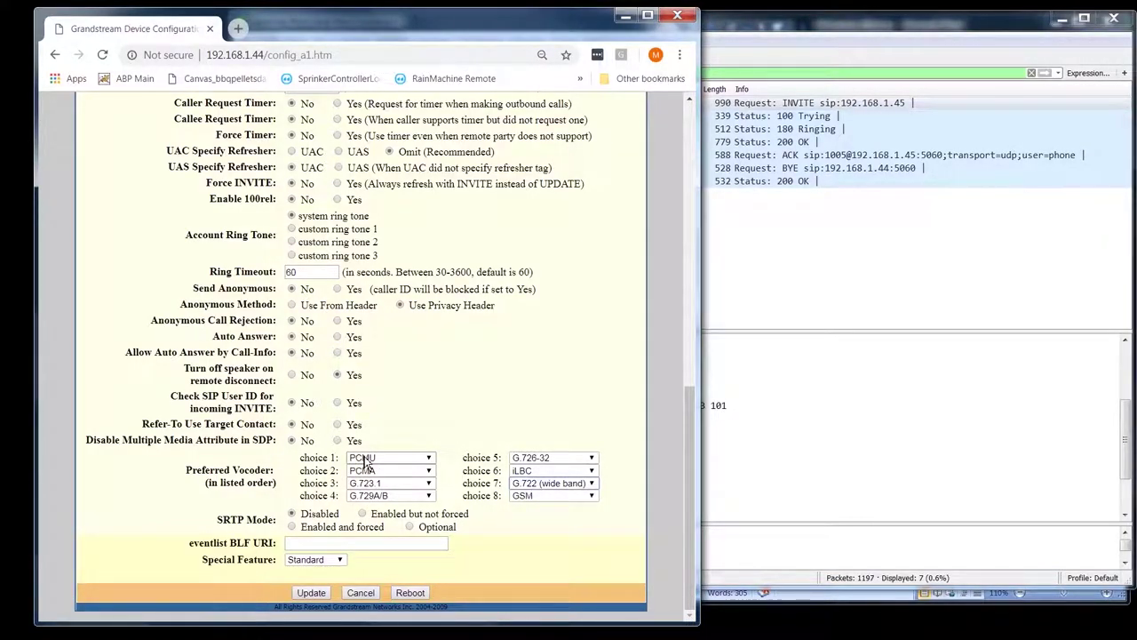
{"action": "left_click", "coordinate": [369, 459]}
{"action": "left_click", "coordinate": [423, 432]}
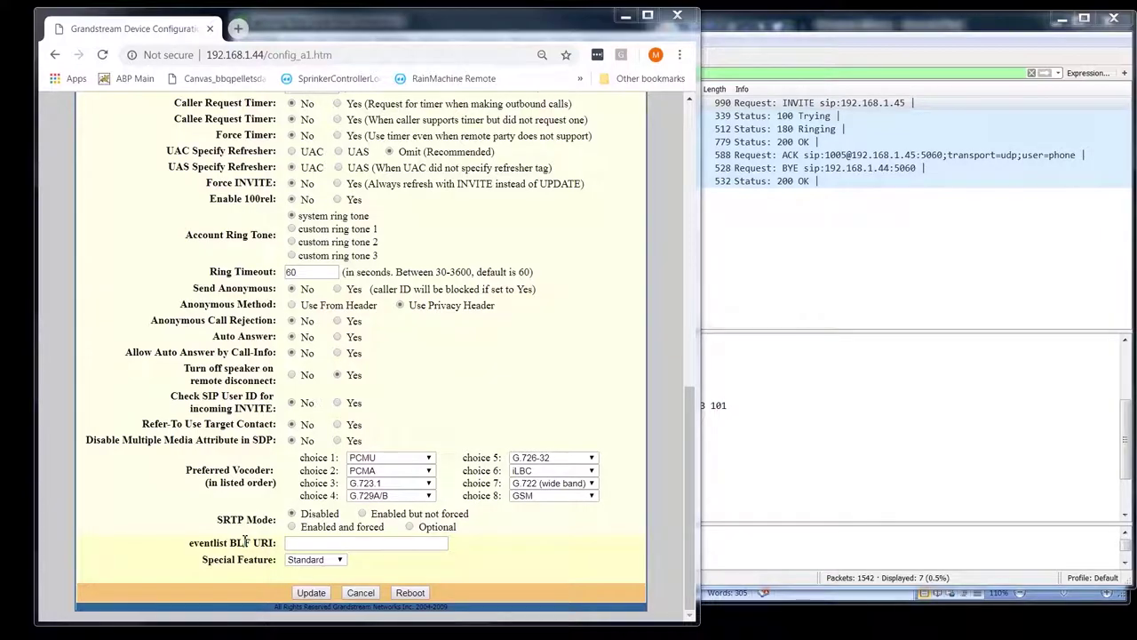
{"action": "double_click", "coordinate": [263, 543]}
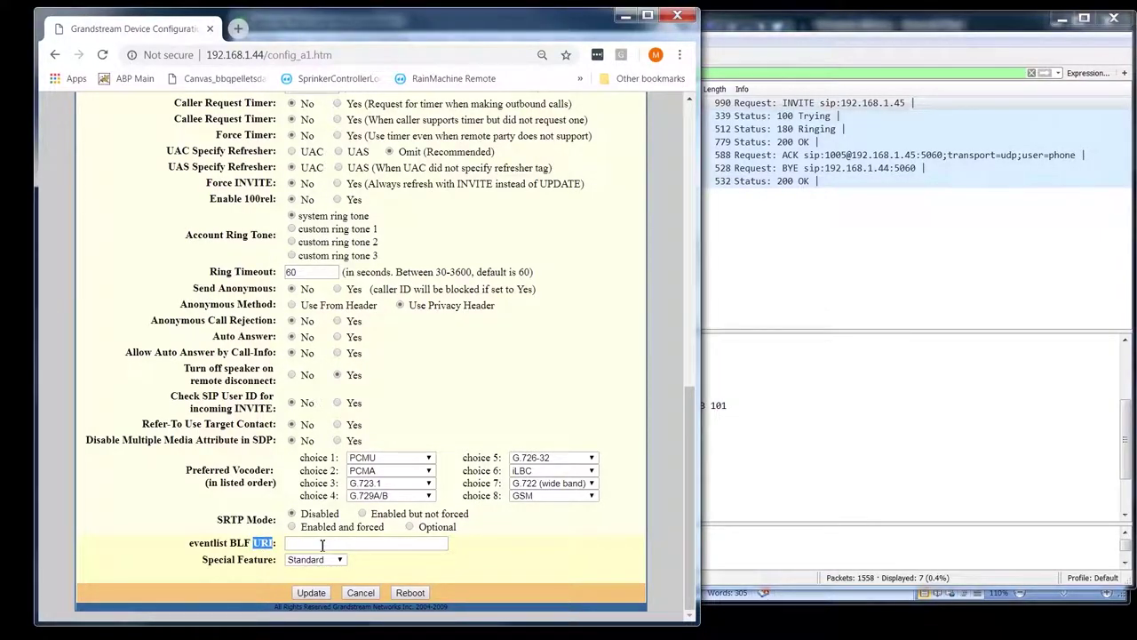
{"action": "double_click", "coordinate": [240, 543]}
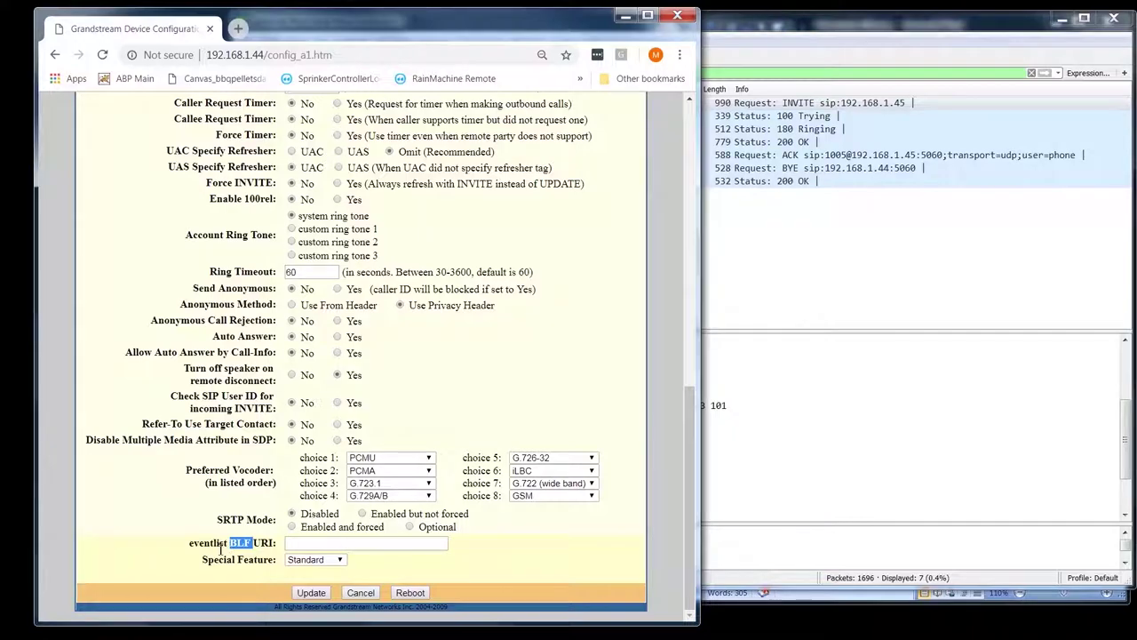
{"action": "left_click", "coordinate": [322, 543]}
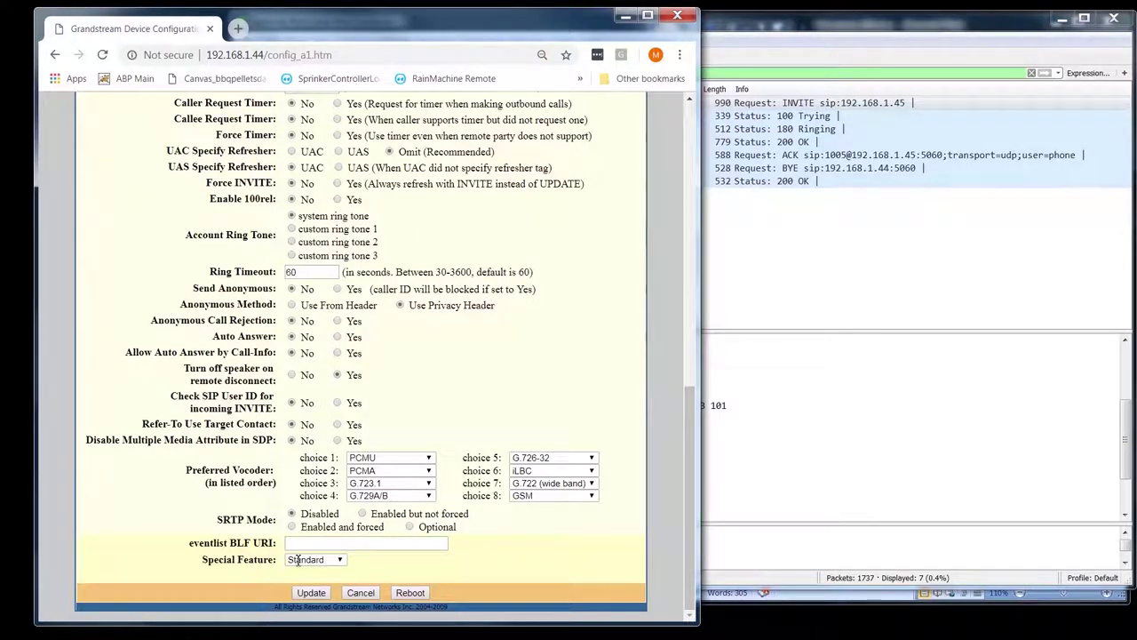
{"action": "left_click", "coordinate": [341, 562]}
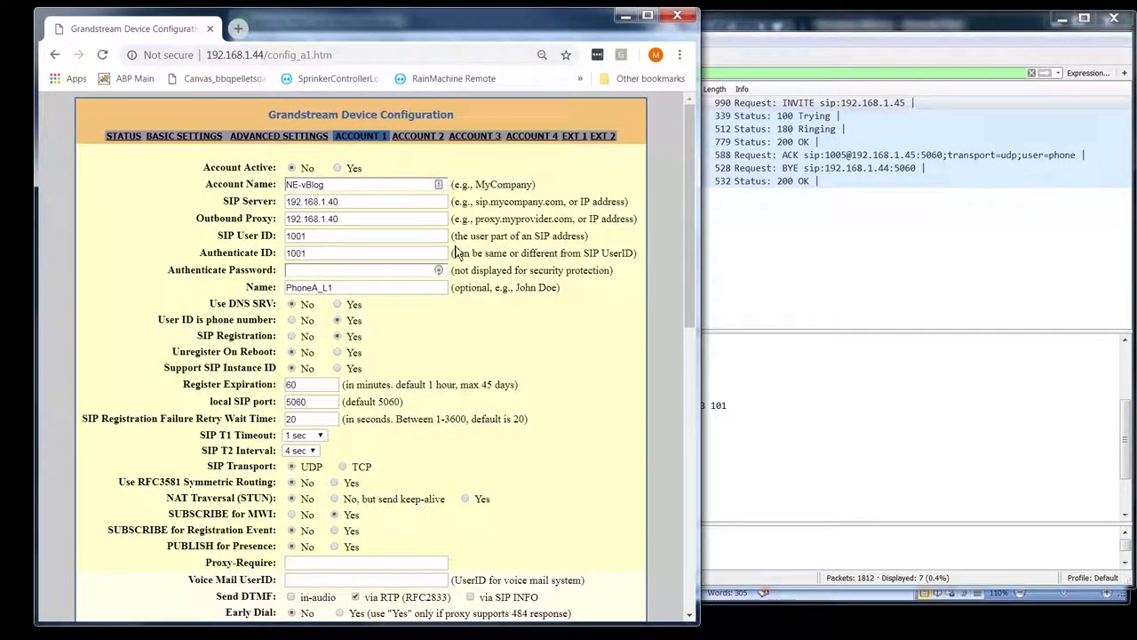
- Open Account 2, highlight its PhoneA_L2 name and SIP User ID, then go to EXT 1
{"action": "left_click", "coordinate": [415, 144]}
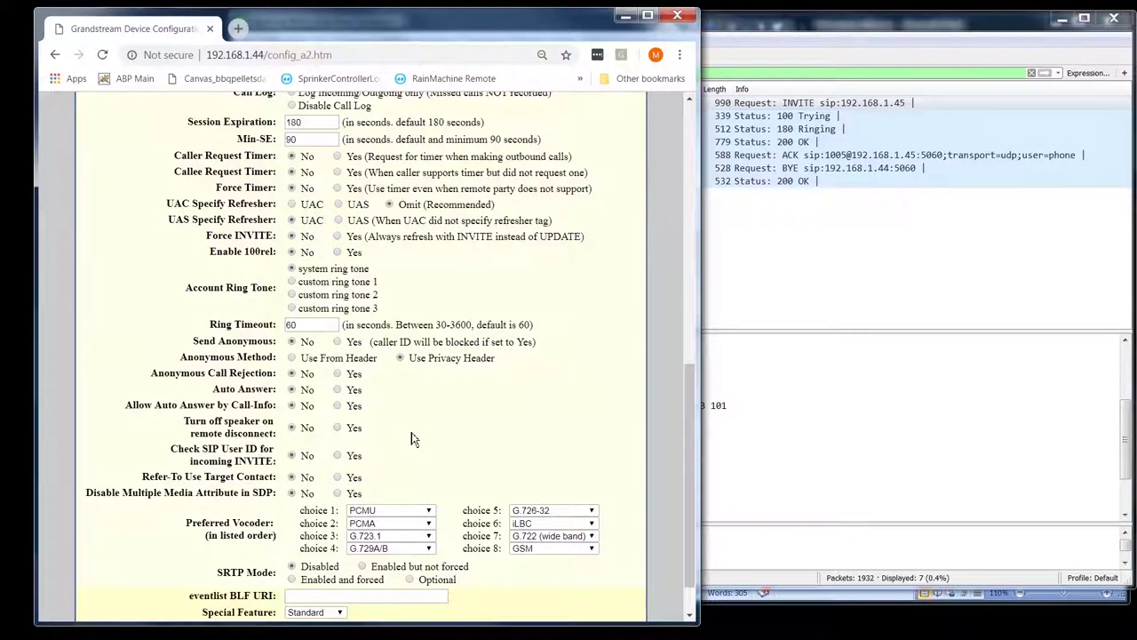
{"action": "scroll", "coordinate": [411, 432], "scroll_direction": "up", "scroll_amount": 10}
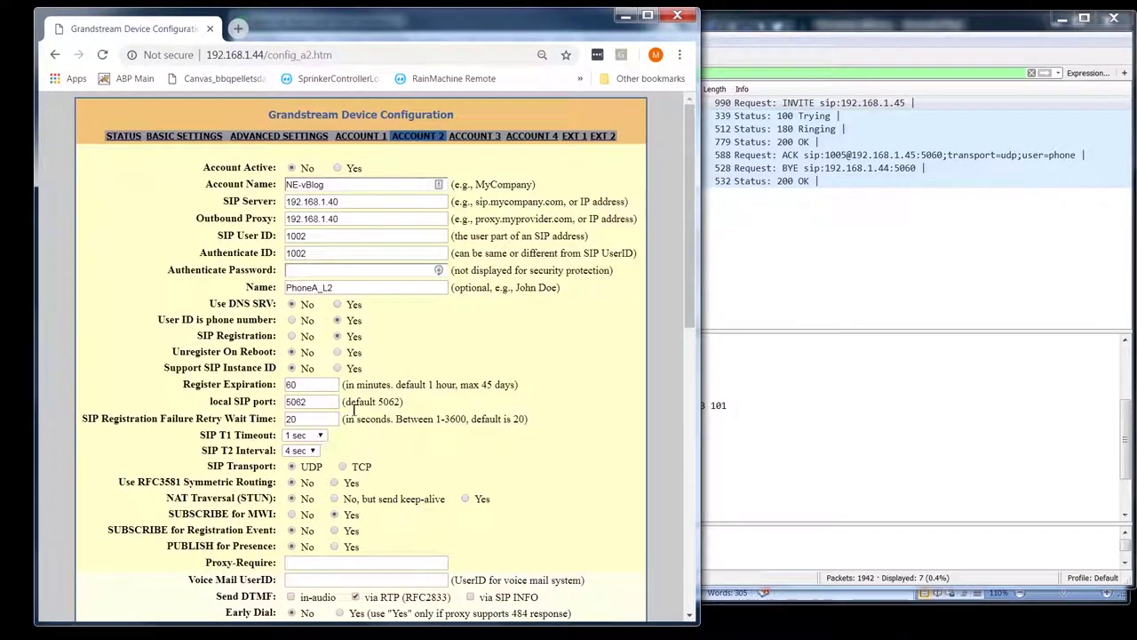
{"action": "double_click", "coordinate": [307, 287]}
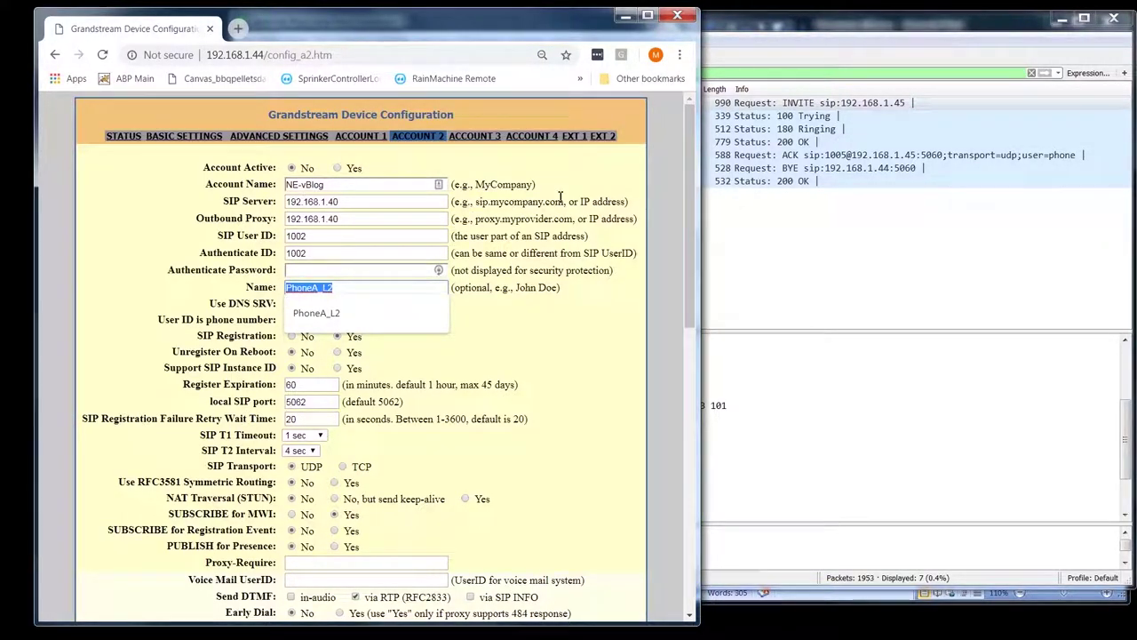
{"action": "double_click", "coordinate": [305, 235]}
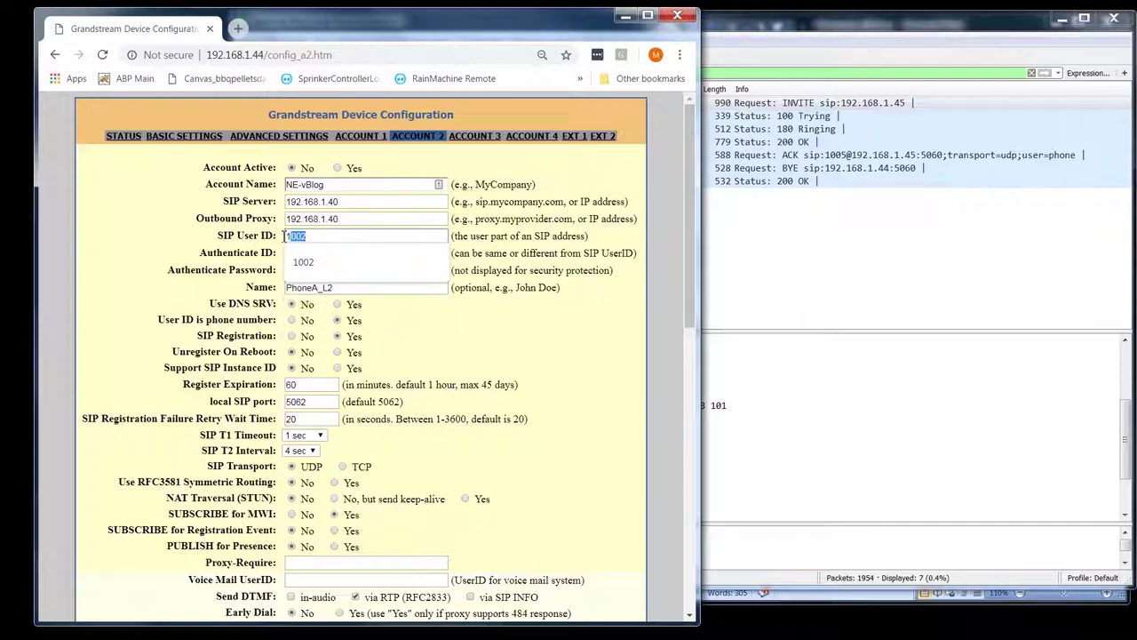
{"action": "left_click", "coordinate": [335, 259]}
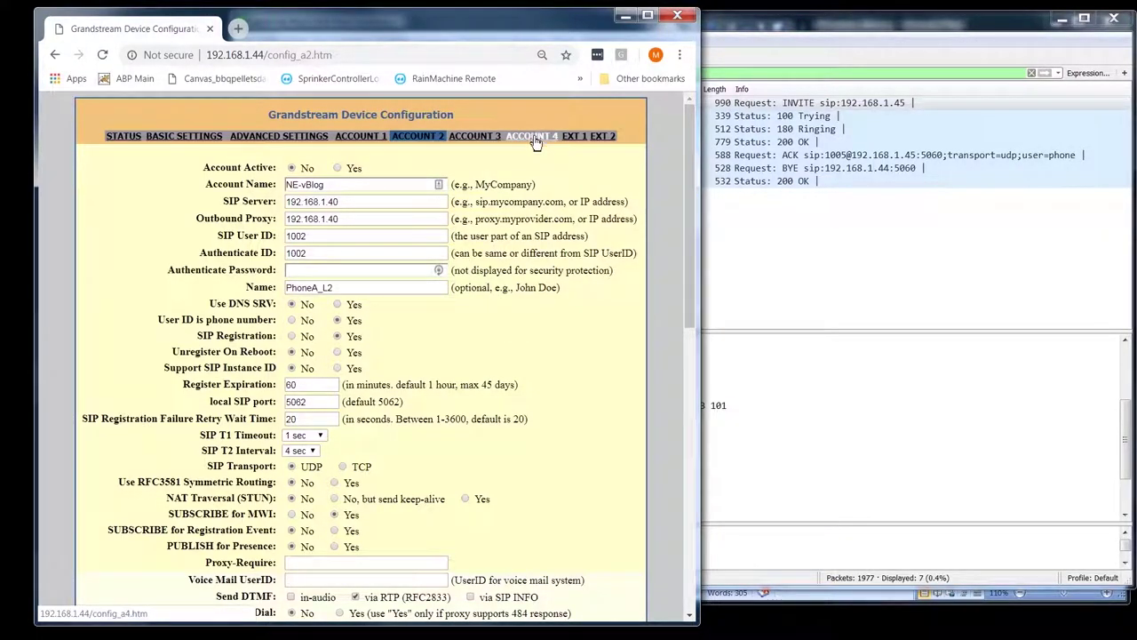
{"action": "left_click", "coordinate": [575, 138]}
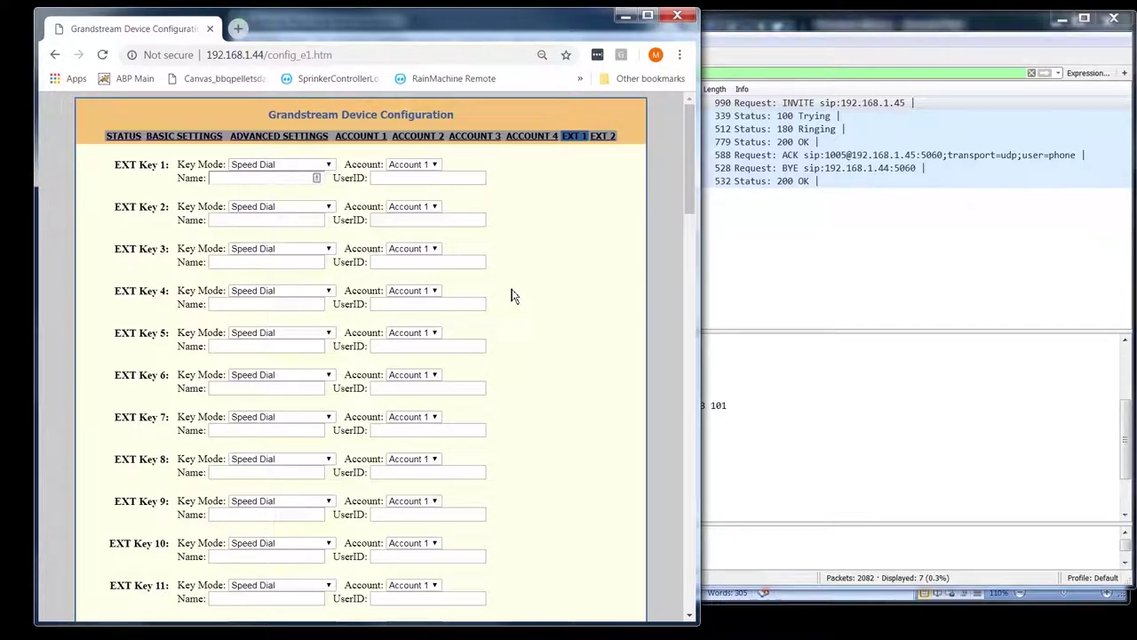
{"action": "scroll", "coordinate": [461, 474], "scroll_direction": "down", "scroll_amount": 5}
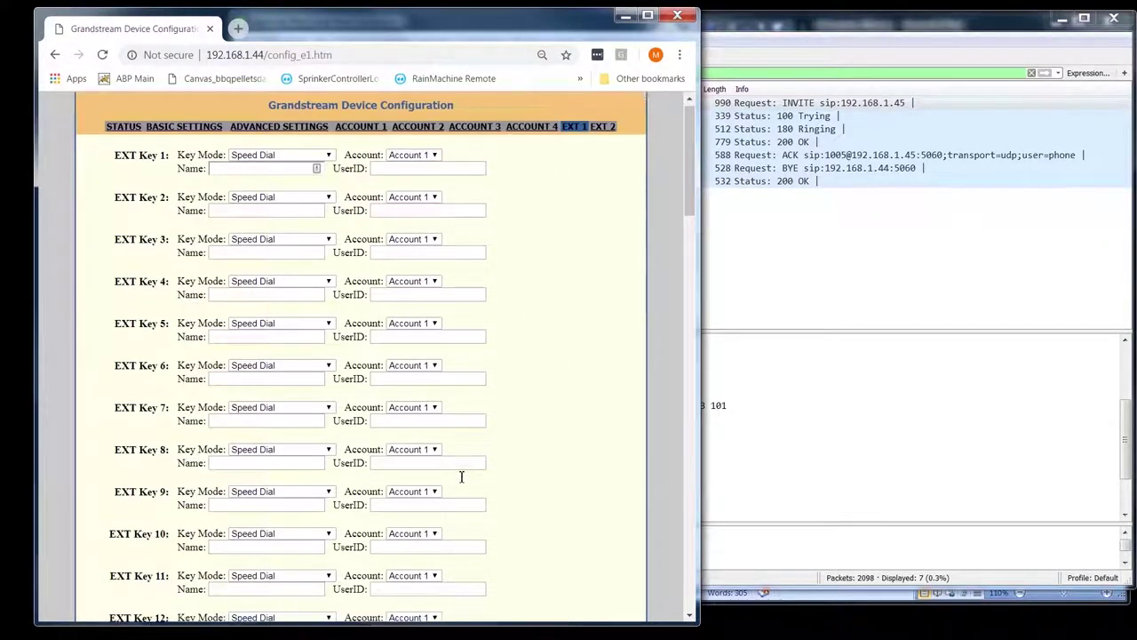
{"action": "scroll", "coordinate": [461, 483], "scroll_direction": "down", "scroll_amount": 9}
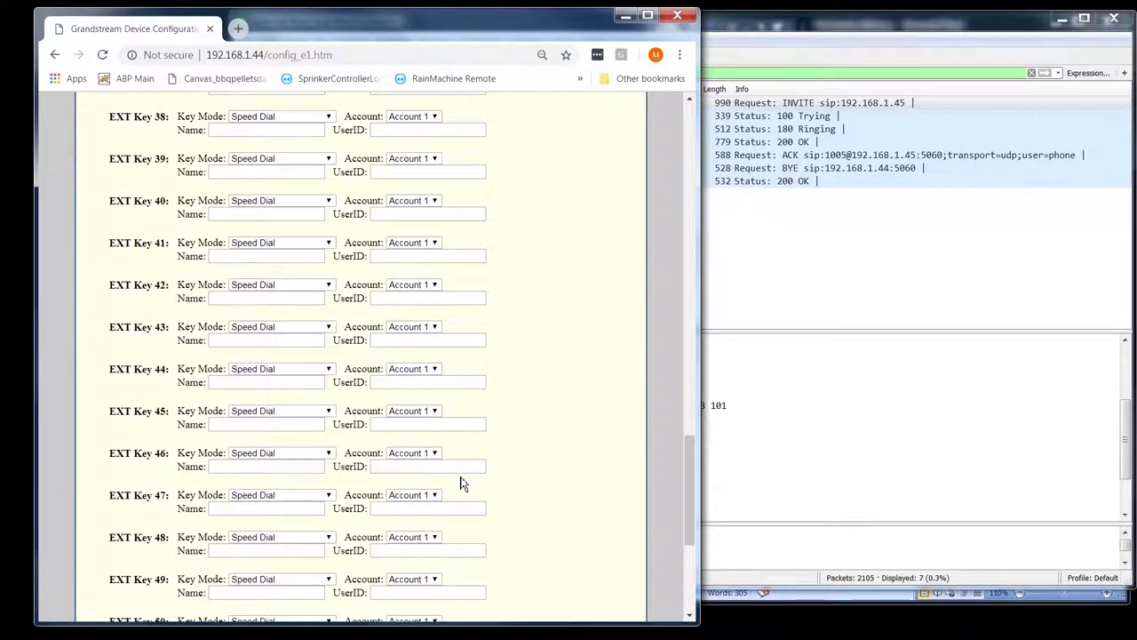
{"action": "scroll", "coordinate": [461, 483], "scroll_direction": "up", "scroll_amount": 15}
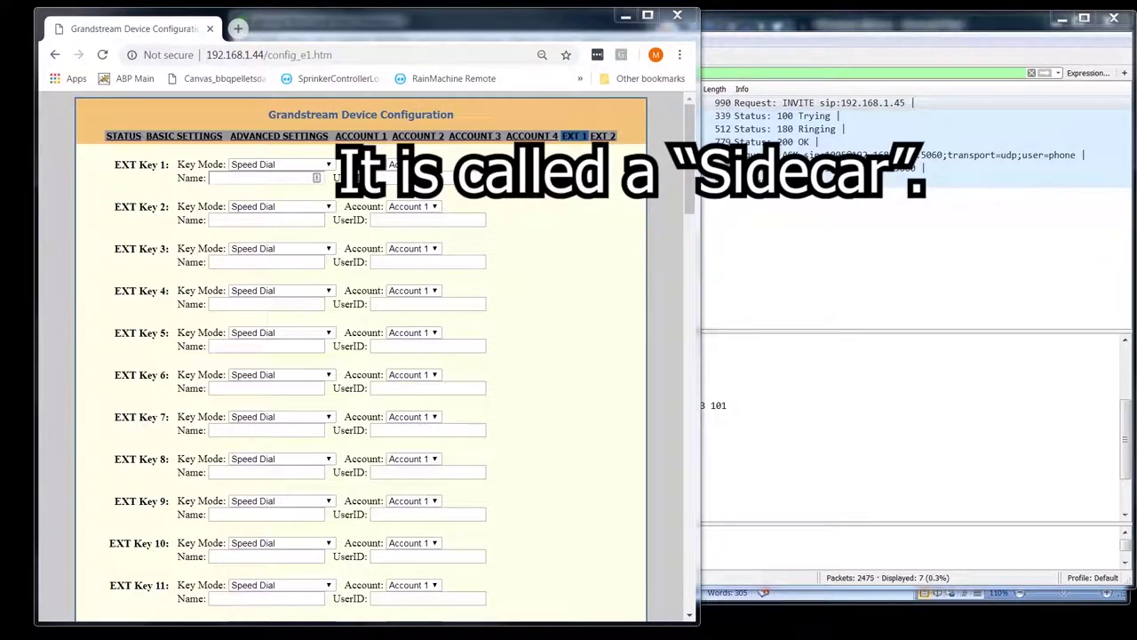
{"action": "key", "text": "alt+Tab"}
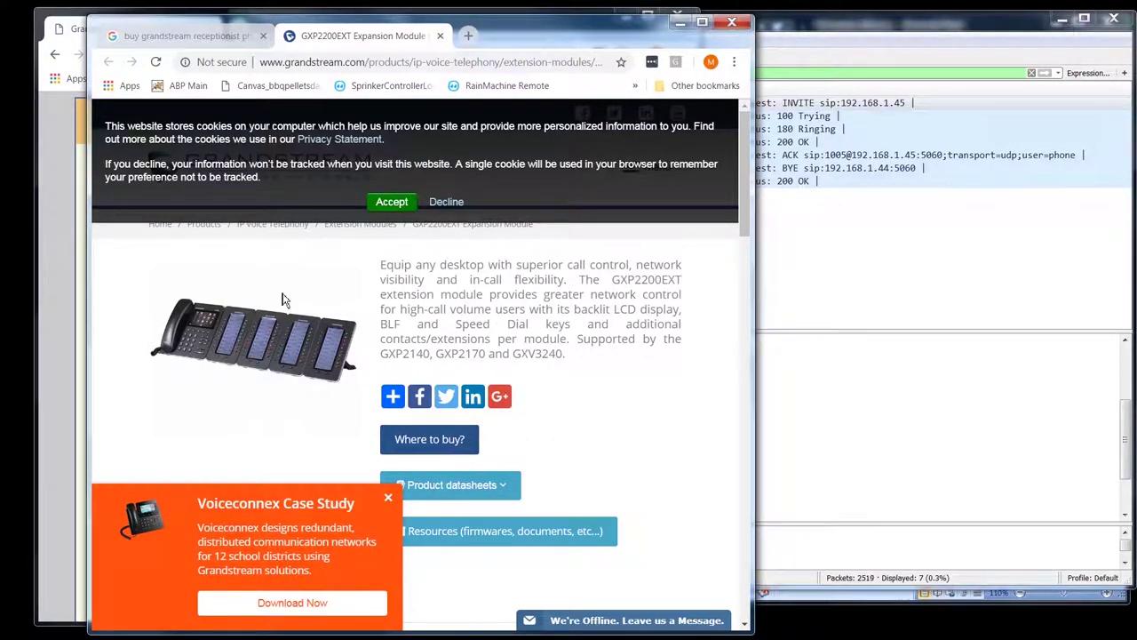
{"action": "left_click", "coordinate": [683, 24]}
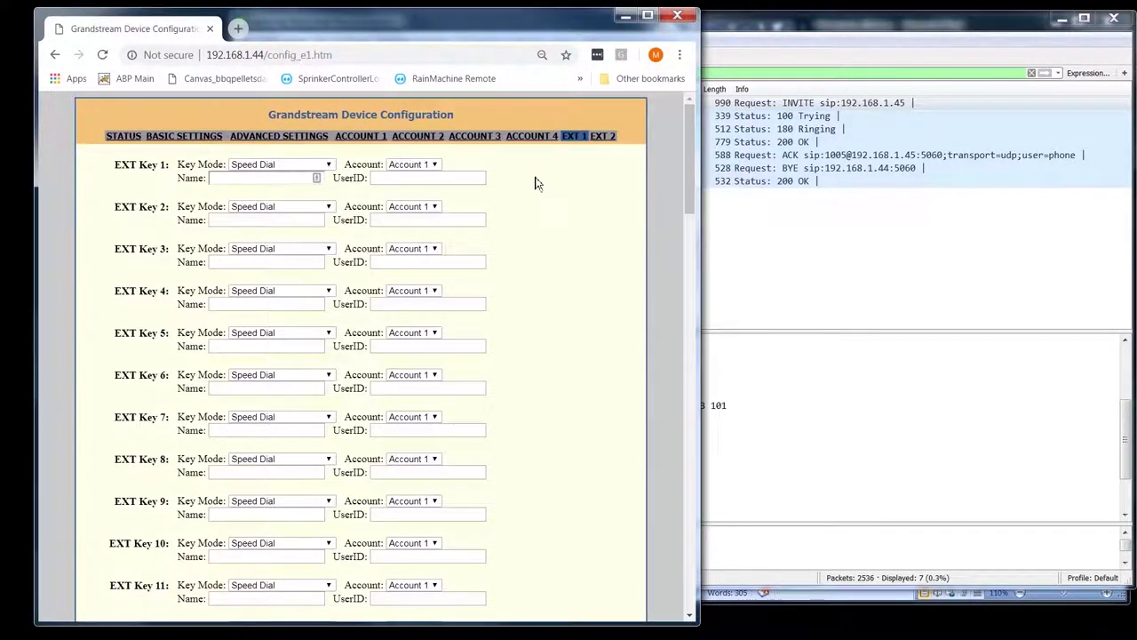
{"action": "scroll", "coordinate": [434, 435], "scroll_direction": "down", "scroll_amount": 20}
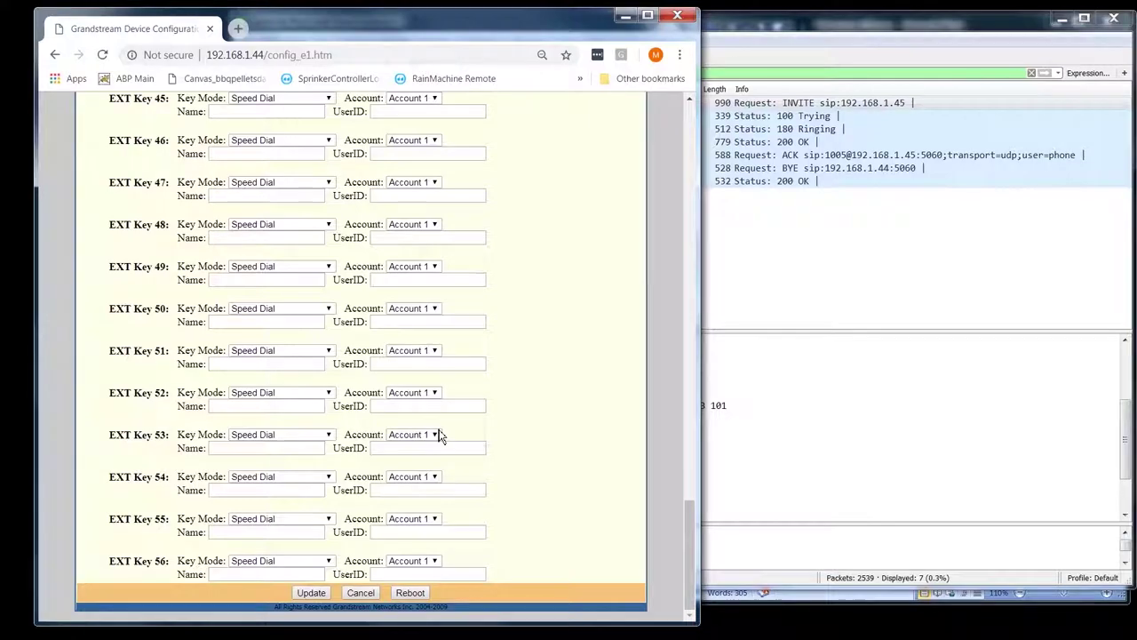
{"action": "scroll", "coordinate": [538, 267], "scroll_direction": "up", "scroll_amount": 18}
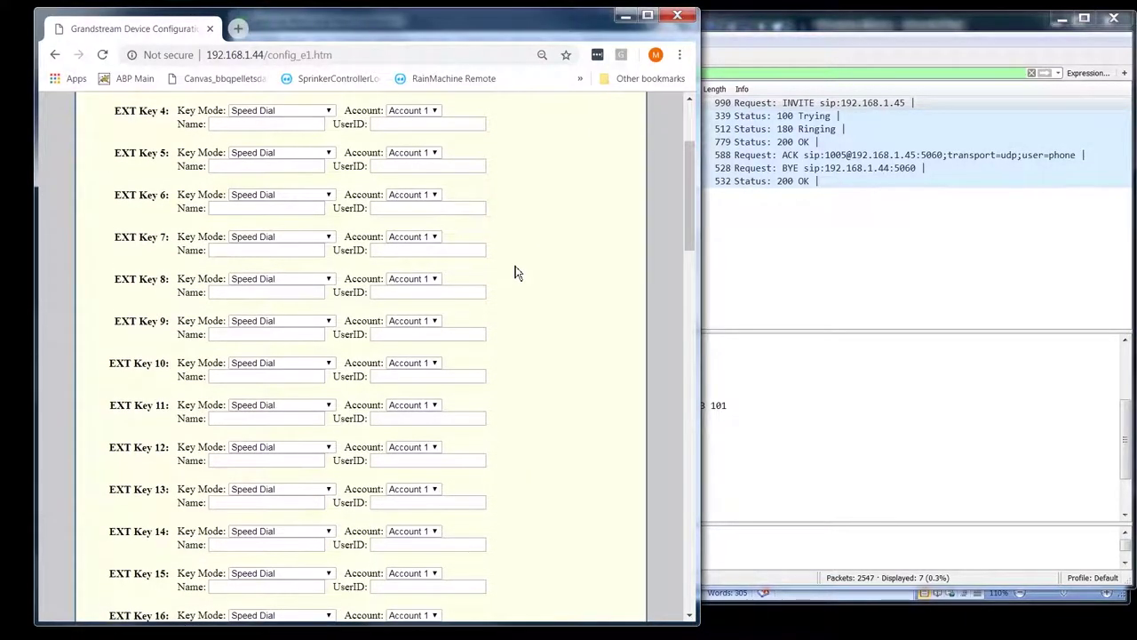
{"action": "left_click", "coordinate": [603, 135]}
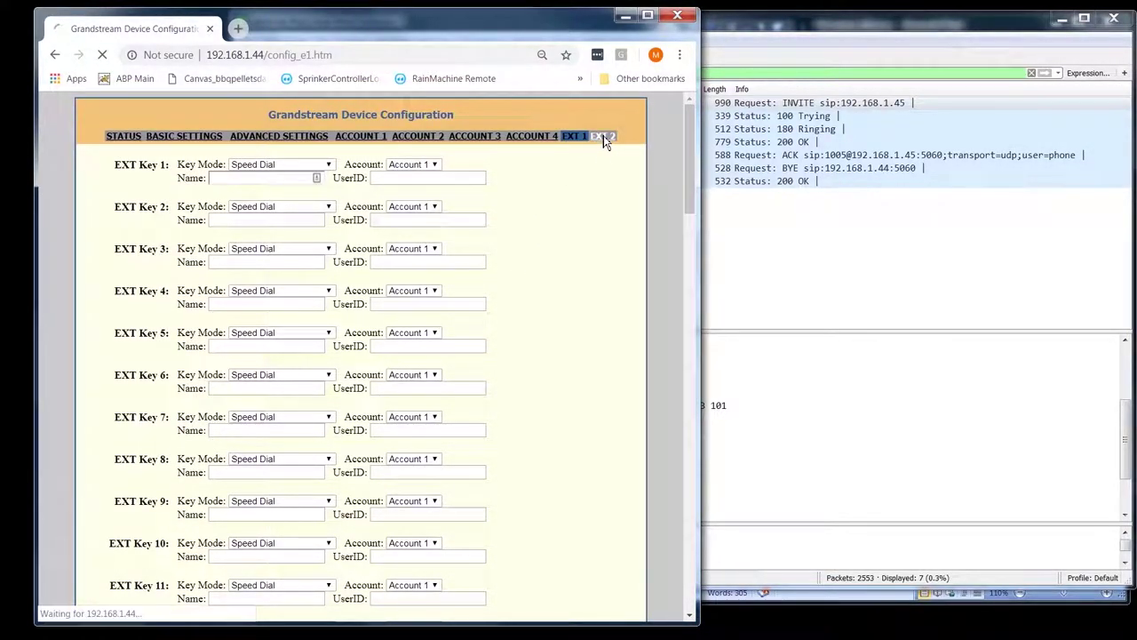
- Scroll the EXT 2 page down to EXT Key 112 and back to the top
{"action": "scroll", "coordinate": [551, 338], "scroll_direction": "down", "scroll_amount": 18}
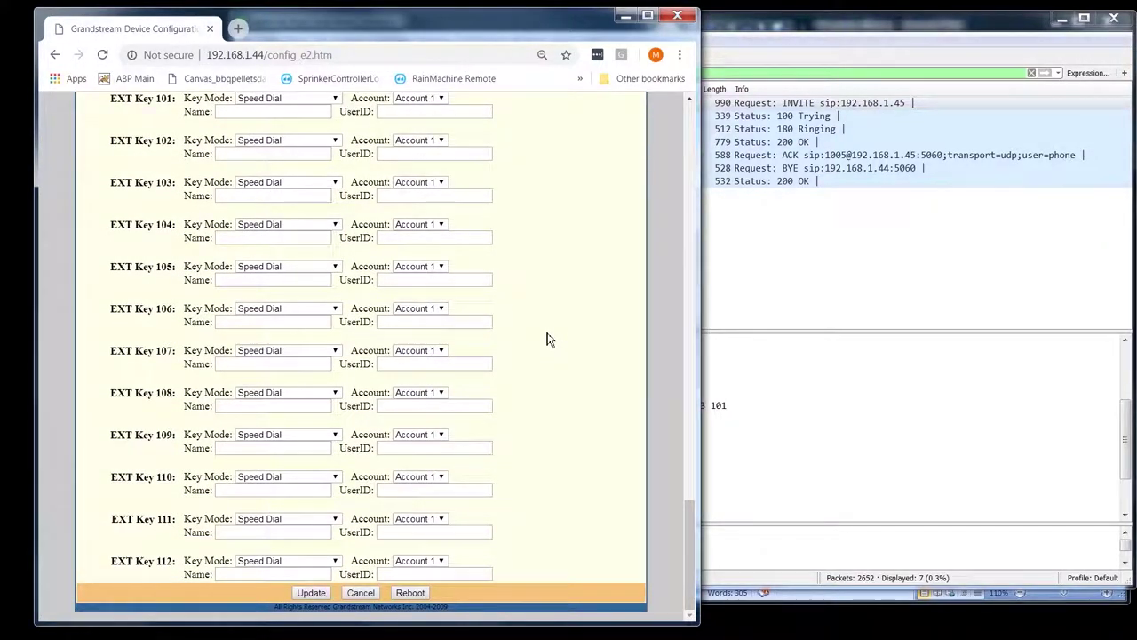
{"action": "scroll", "coordinate": [548, 340], "scroll_direction": "up", "scroll_amount": 18}
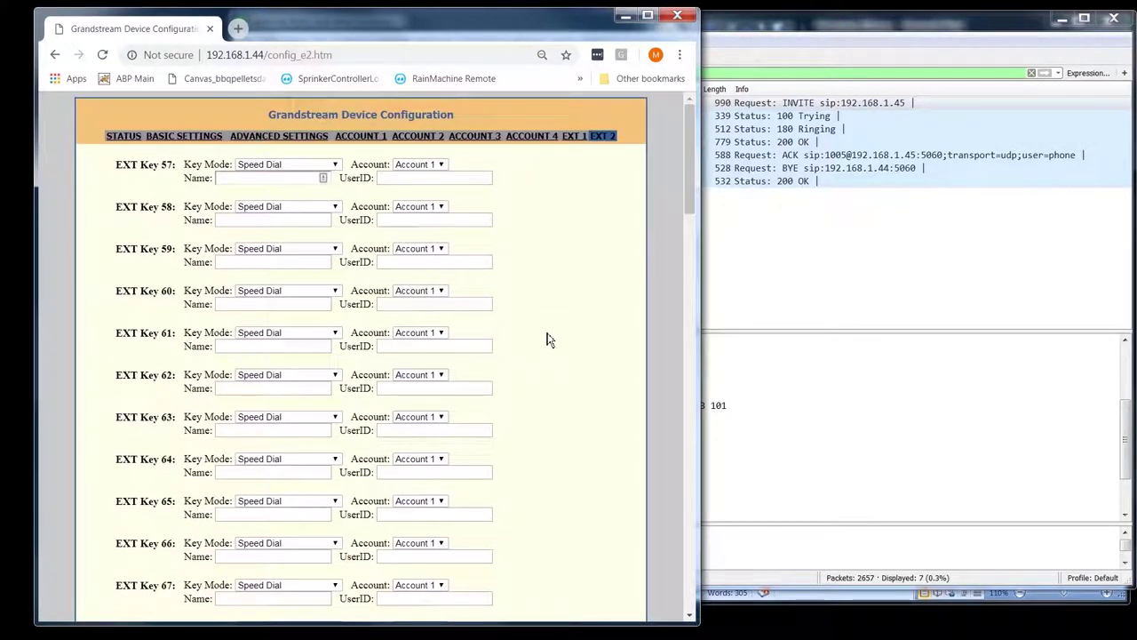